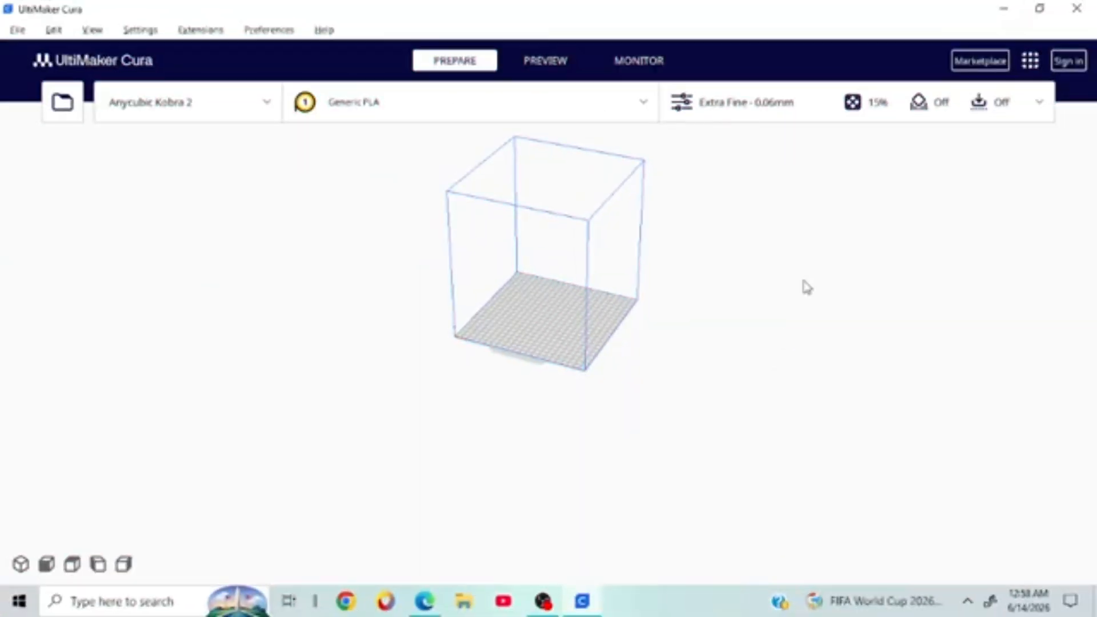
Step: Orbit around the empty build plate, including a top-down view, to inspect the build volume
right_drag(778, 267, 588, 318)
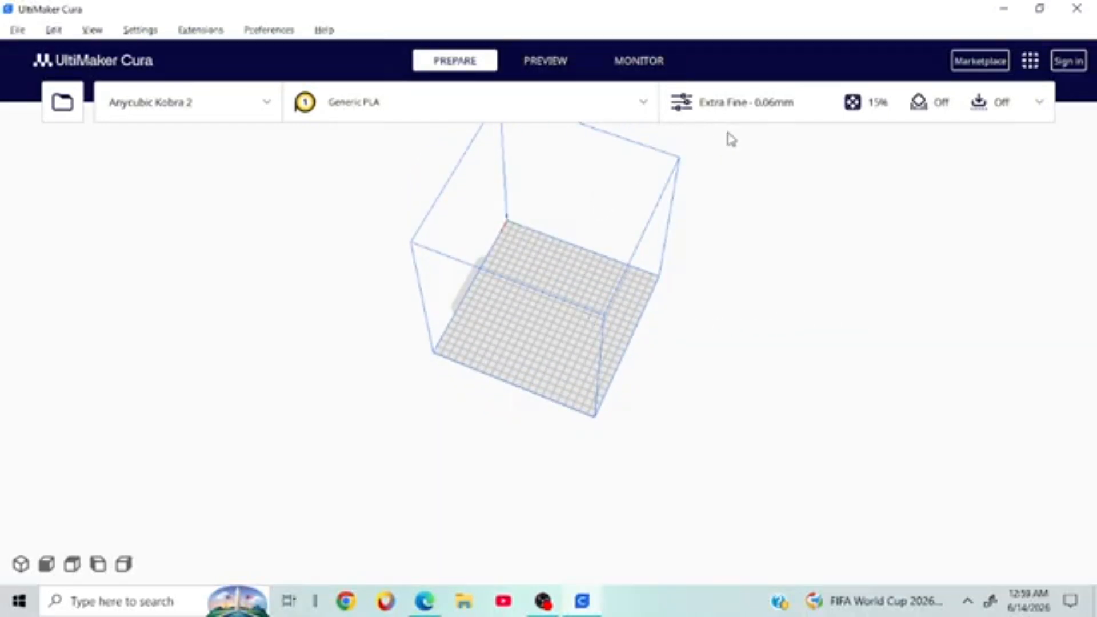
right_click(741, 280)
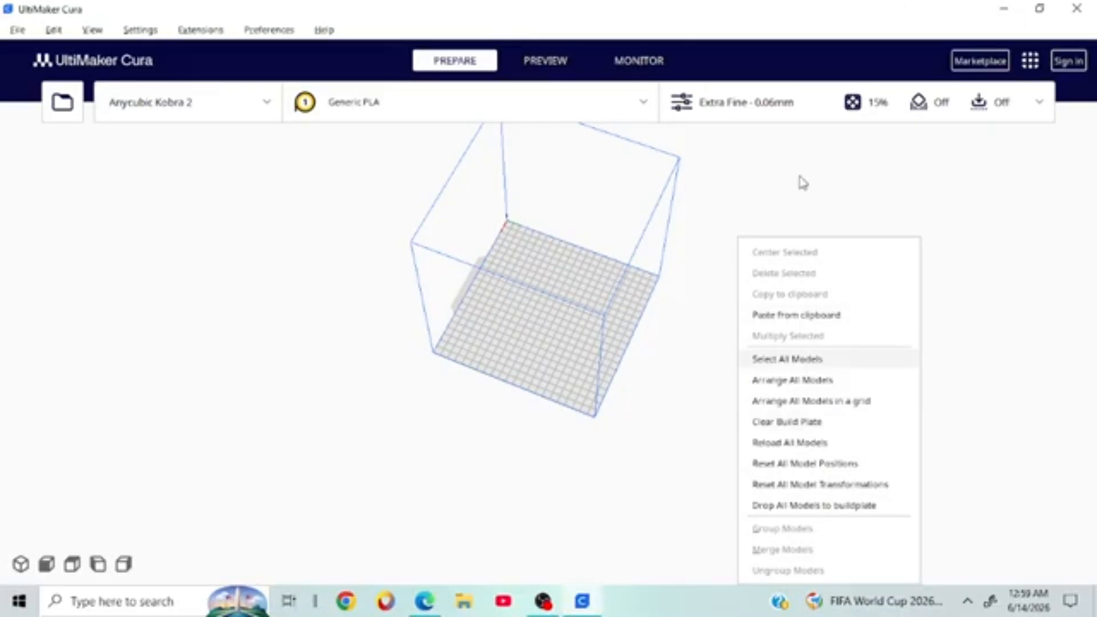
right_drag(788, 237, 192, 544)
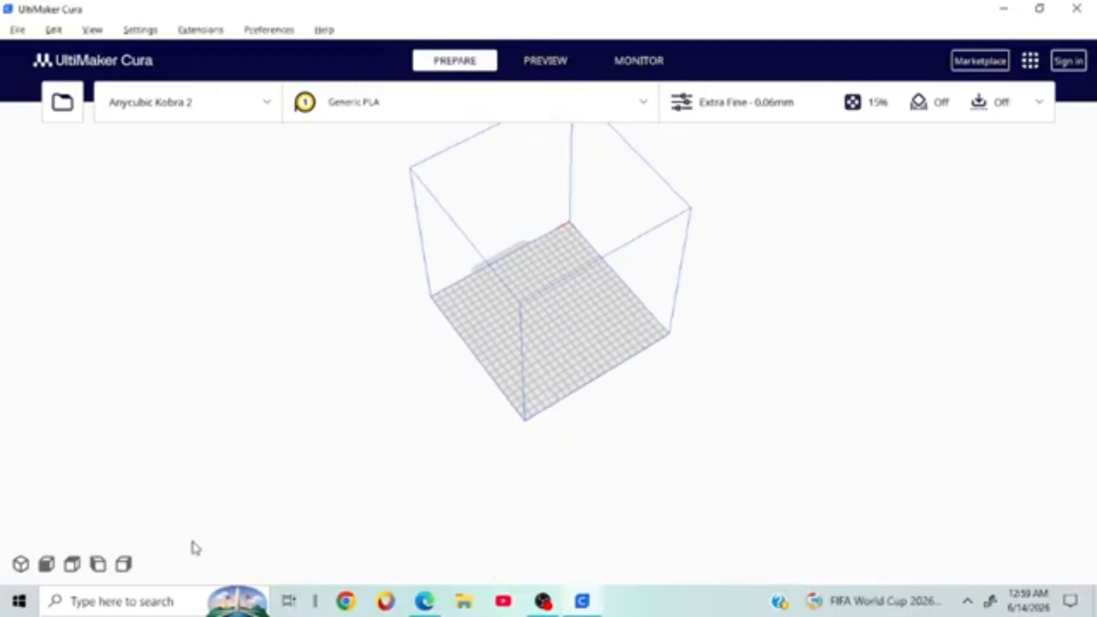
right_drag(842, 345, 686, 393)
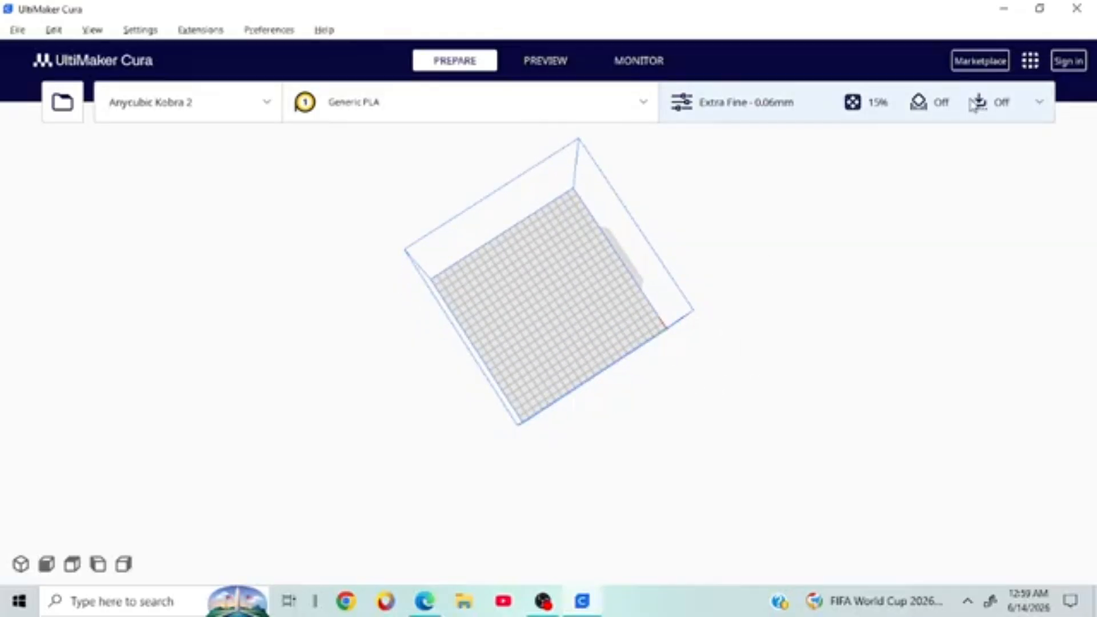
Step: Browse the Extra Fine - 0.06mm print settings, then reopen them from a near-front view
click(950, 114)
scroll(937, 320, down, 10)
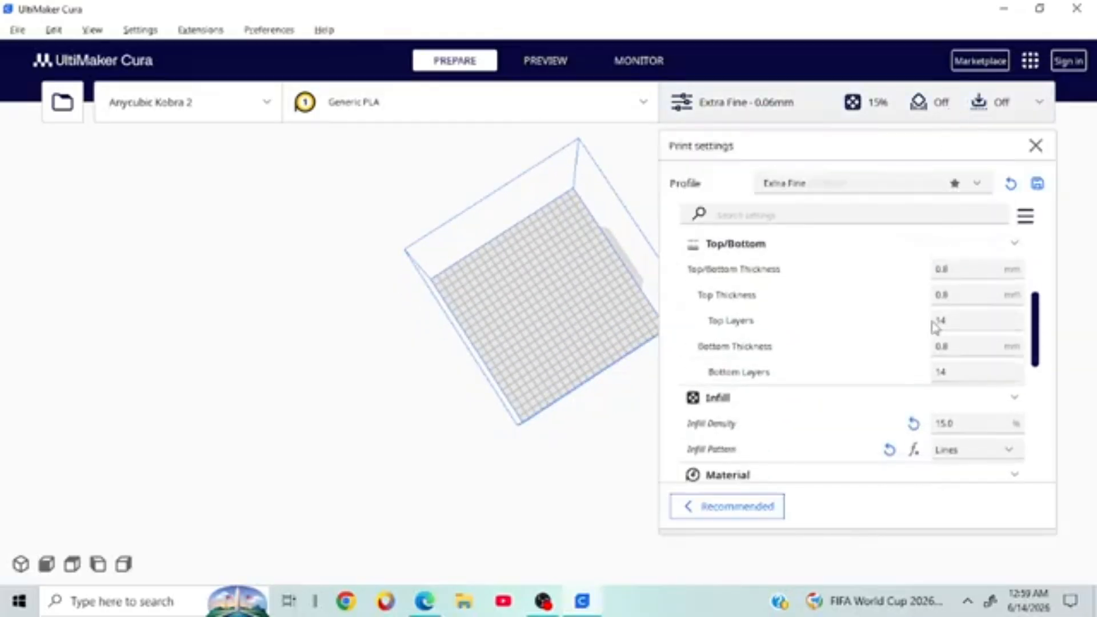
scroll(930, 402, up, 10)
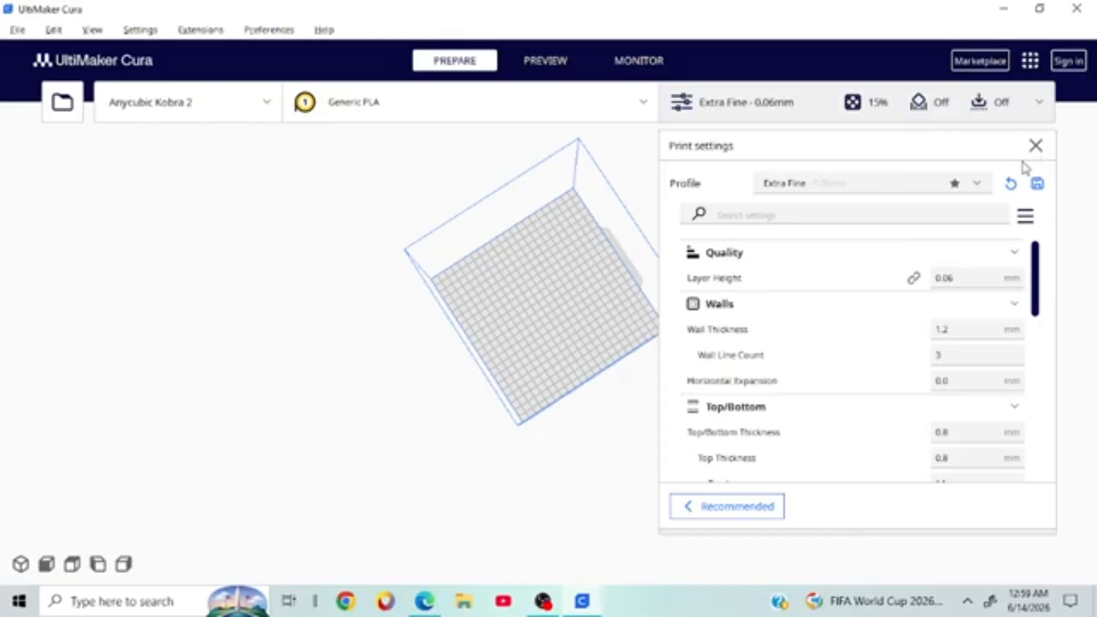
click(1036, 146)
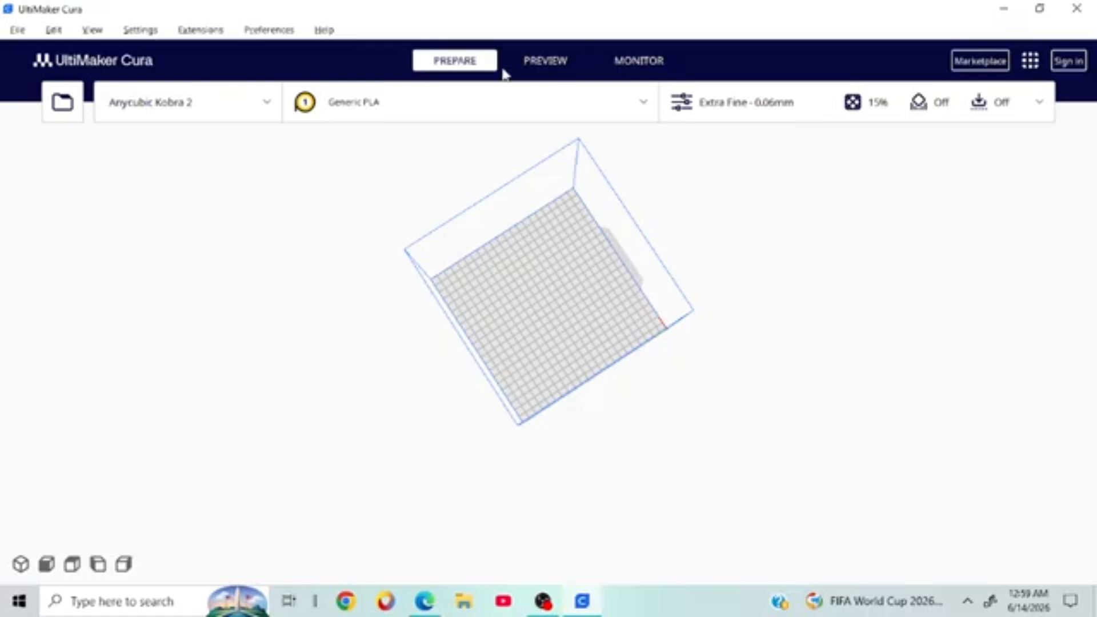
right_drag(955, 338, 580, 198)
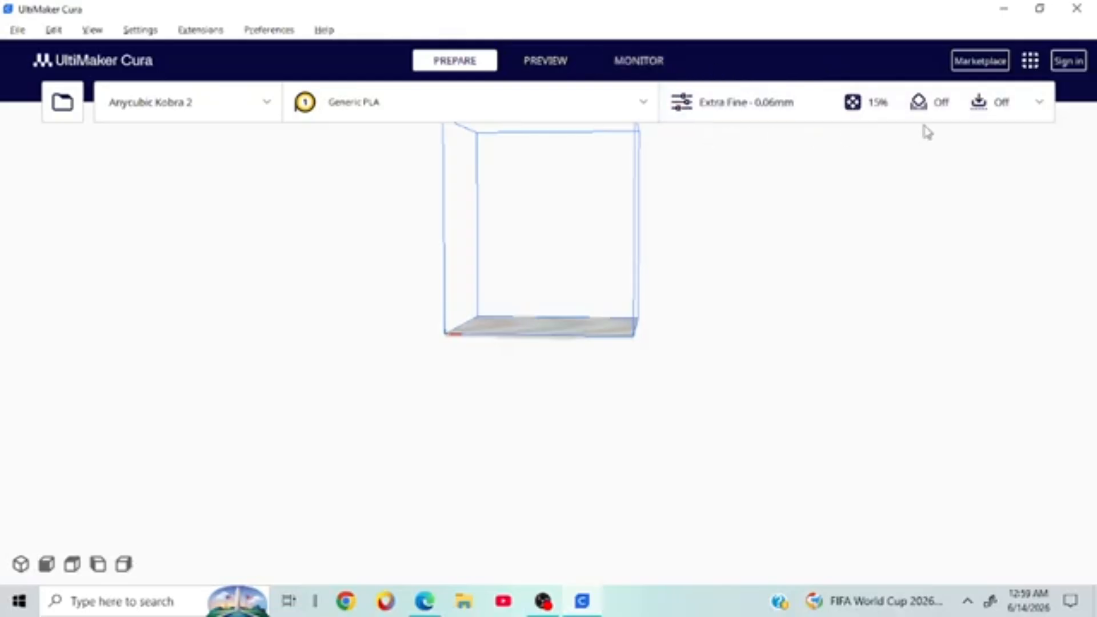
click(905, 117)
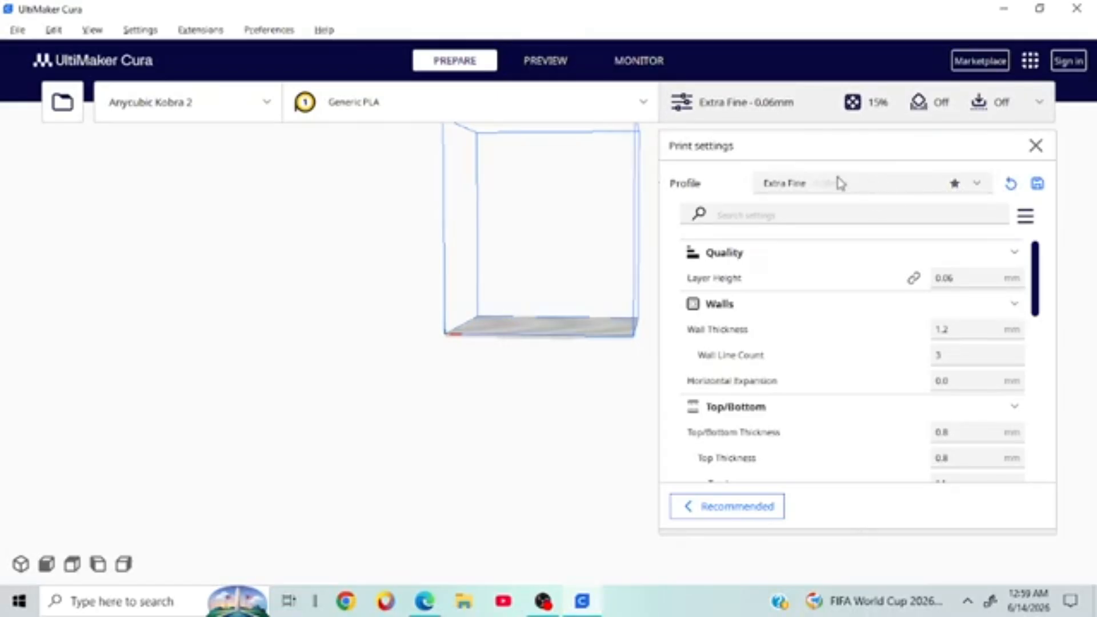
Step: Show the Profile dropdown listing Fine 0.1 mm through Extra Coarse 0.6 mm
click(818, 184)
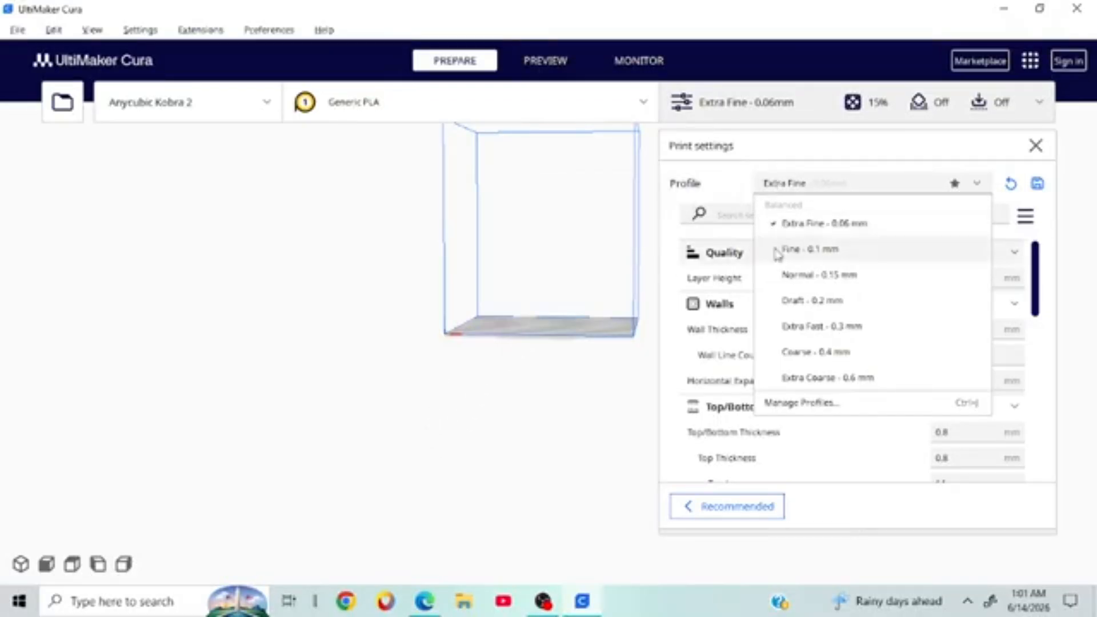
Step: Select Fine - 0.1 mm and keep the customised settings; then reopen and close the profile list
click(807, 262)
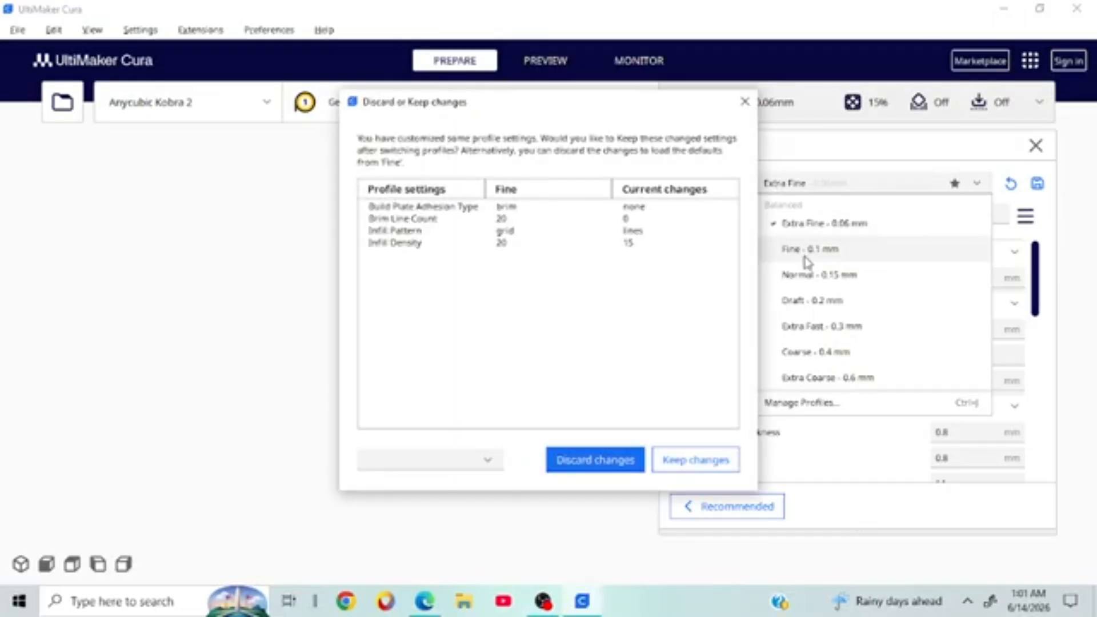
click(714, 457)
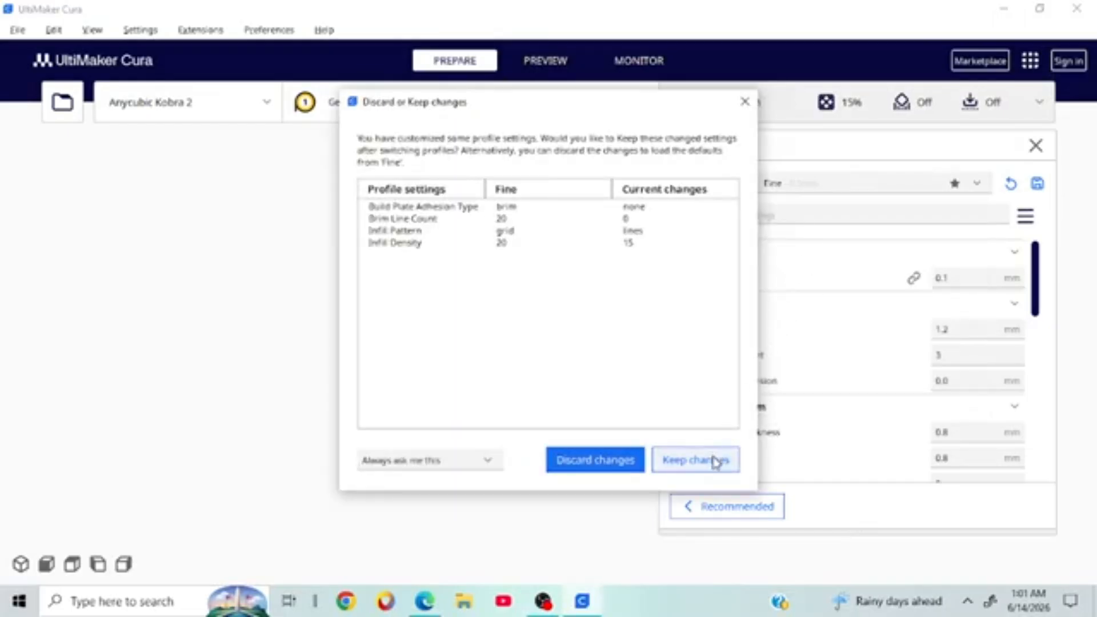
click(798, 186)
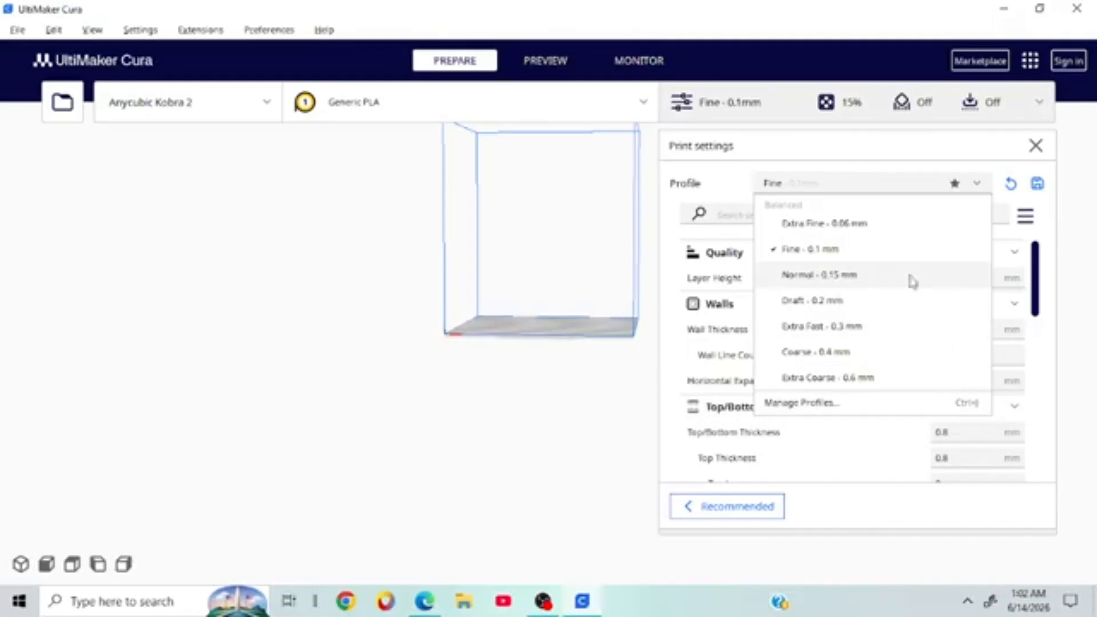
click(338, 356)
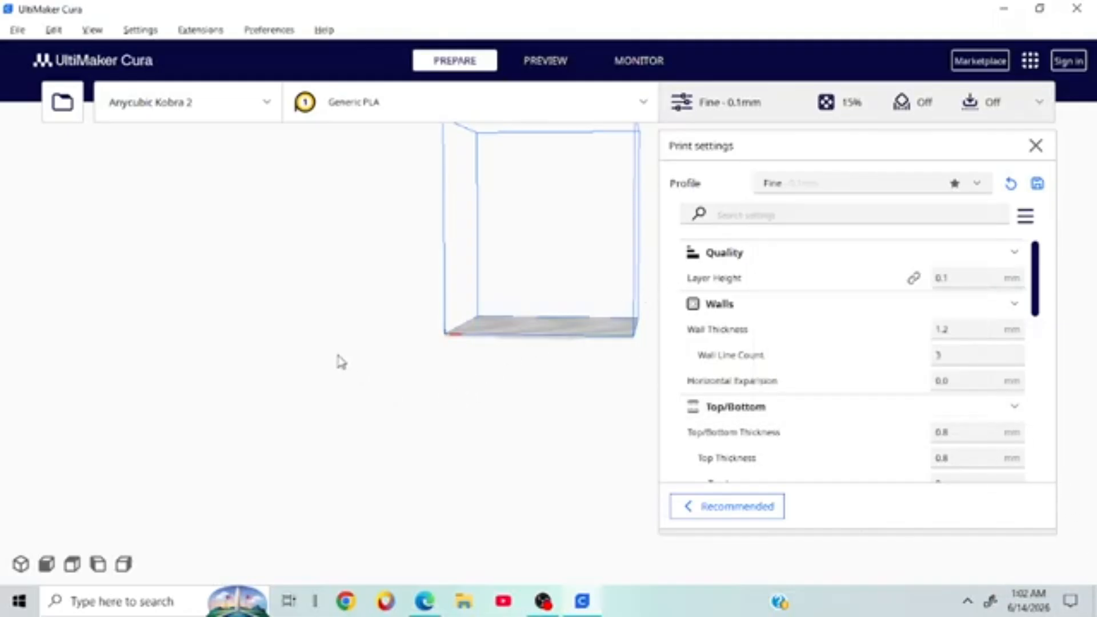
Step: Orbit and zoom the build plate through several tilted top-down angles
right_drag(338, 356, 285, 442)
right_drag(512, 317, 223, 335)
right_drag(605, 228, 396, 318)
scroll(521, 321, up, 3)
scroll(523, 314, down, 3)
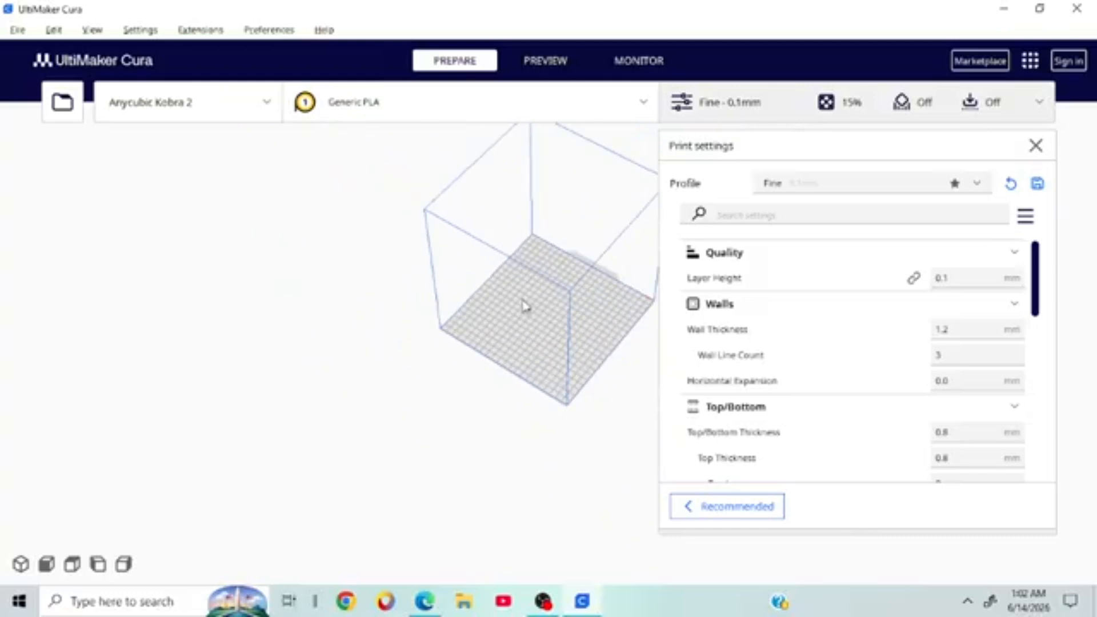
right_drag(522, 303, 196, 347)
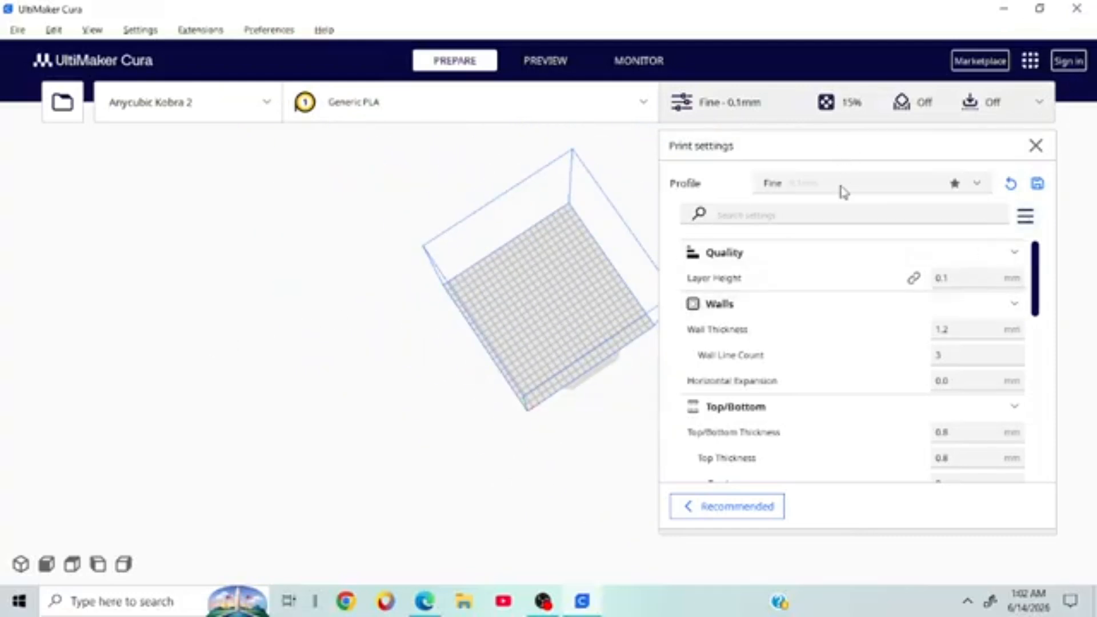
Step: Select the Draft - 0.2 mm profile, keeping the customised adhesion and infill settings
click(842, 185)
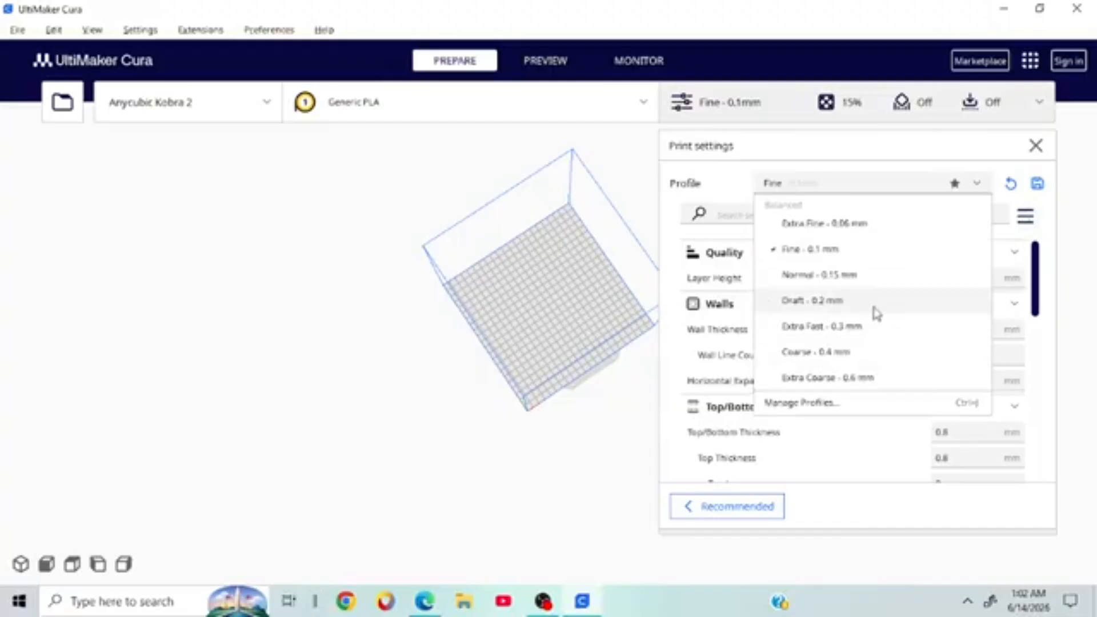
click(777, 313)
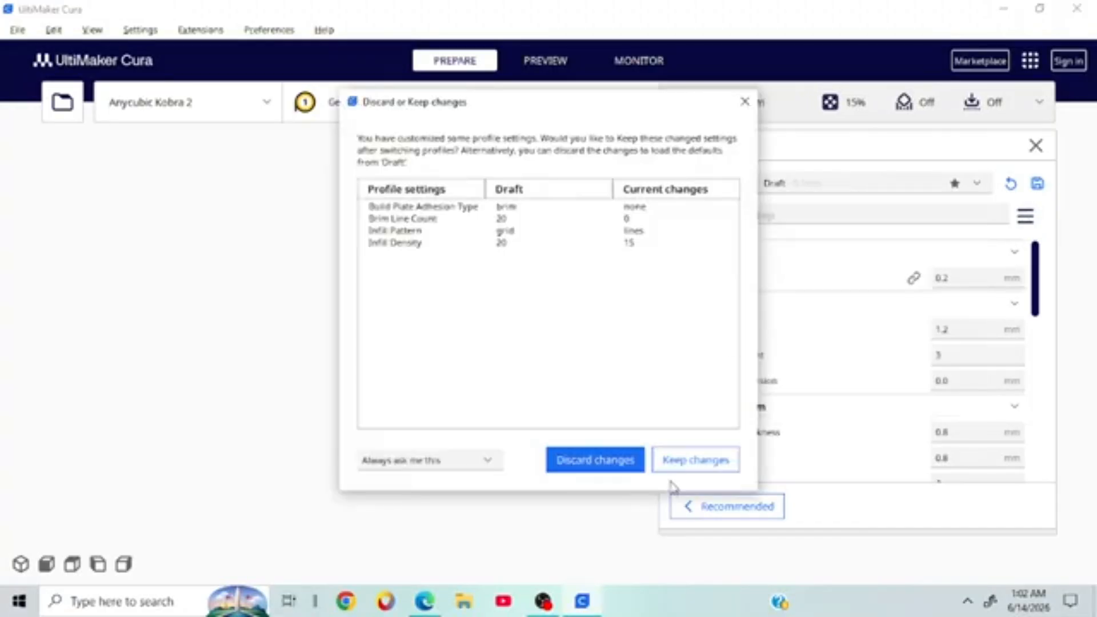
click(700, 469)
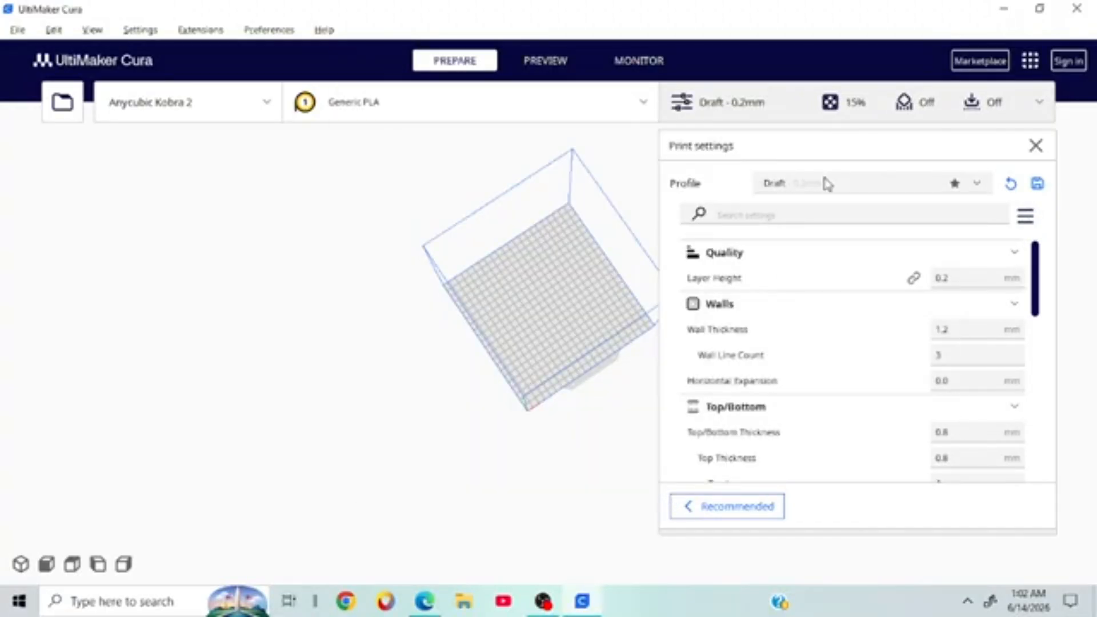
click(827, 184)
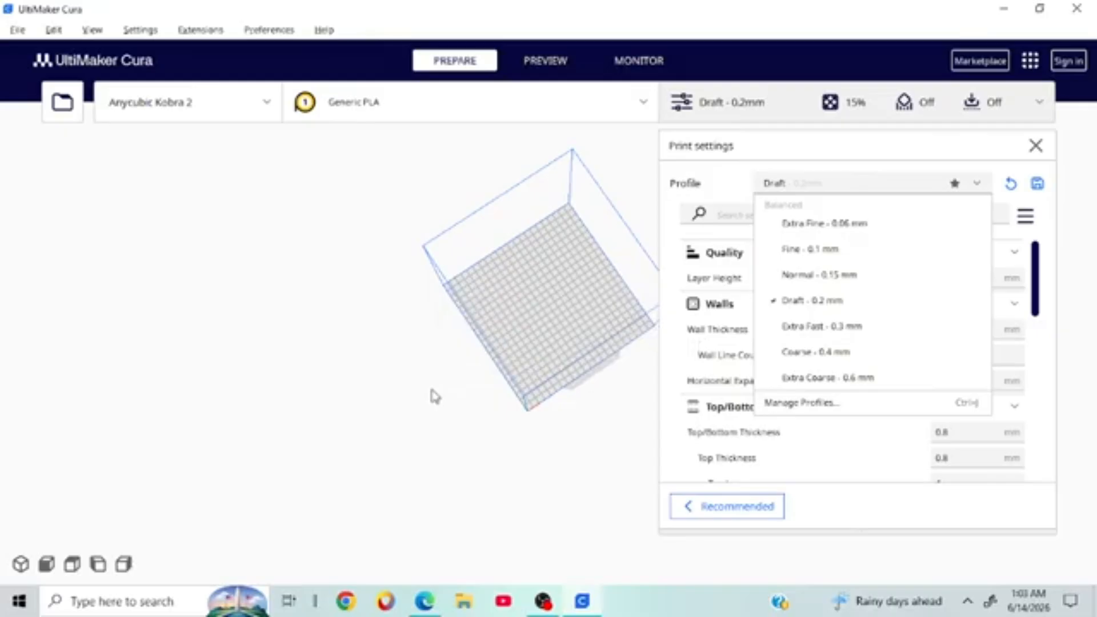
Step: Switch to Coarse - 0.4 mm, then Extra Coarse - 0.6 mm, keeping changes each time
click(816, 353)
click(696, 459)
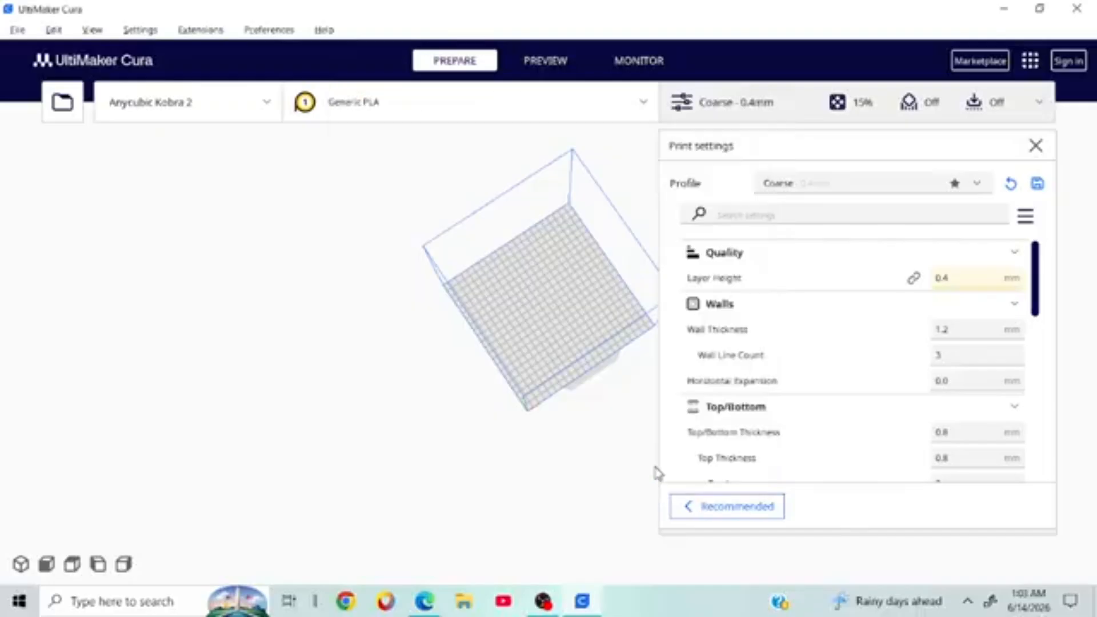
click(839, 185)
click(805, 375)
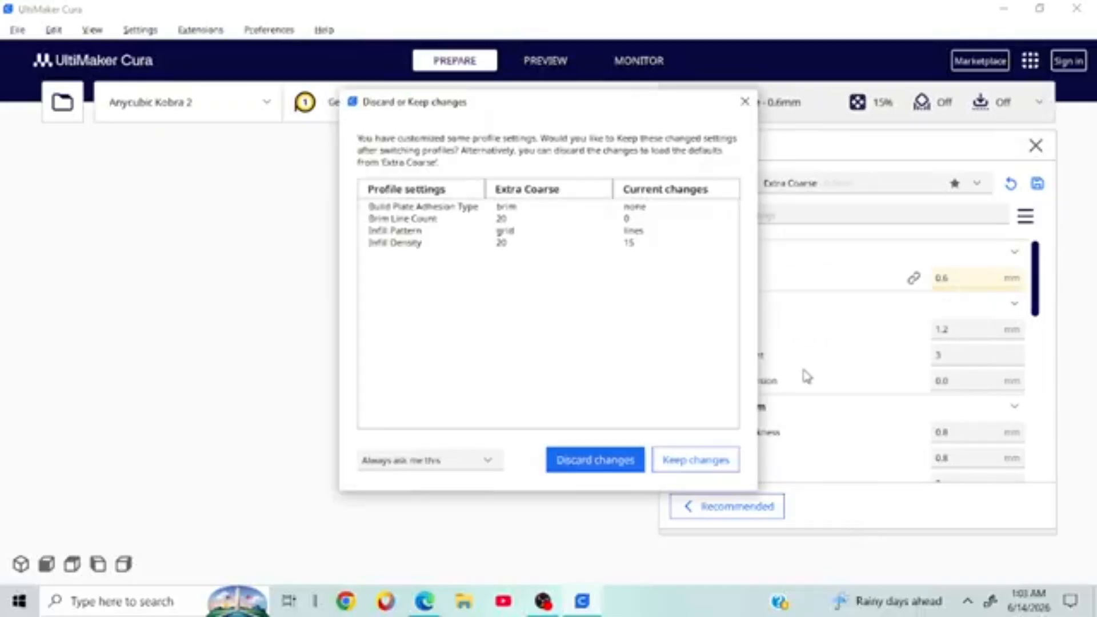
click(696, 459)
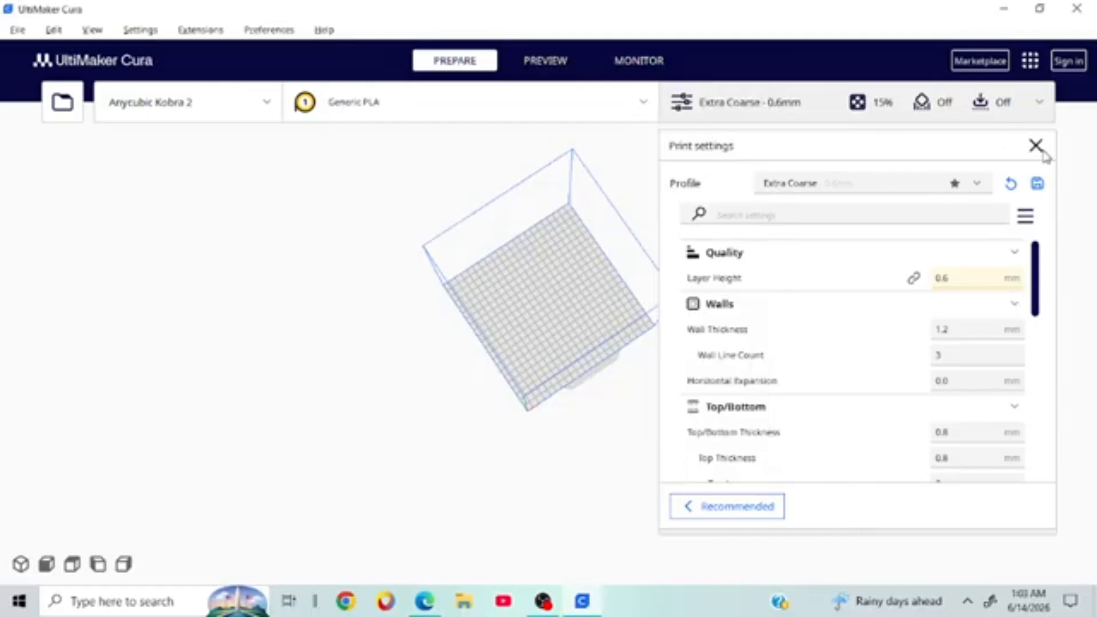
mouse_move(783, 278)
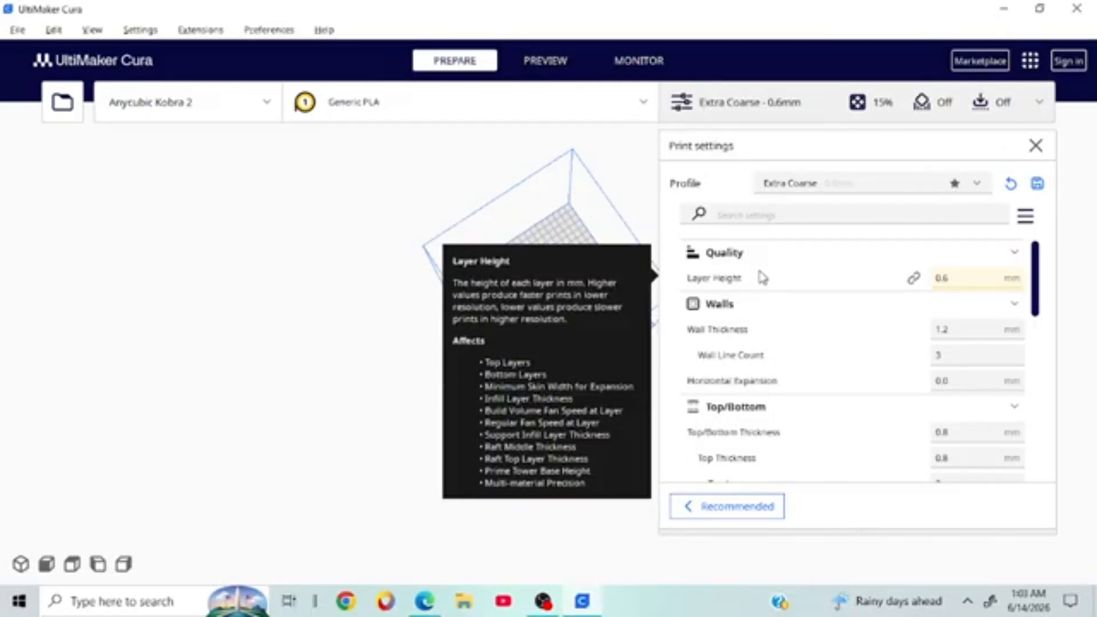
mouse_move(757, 467)
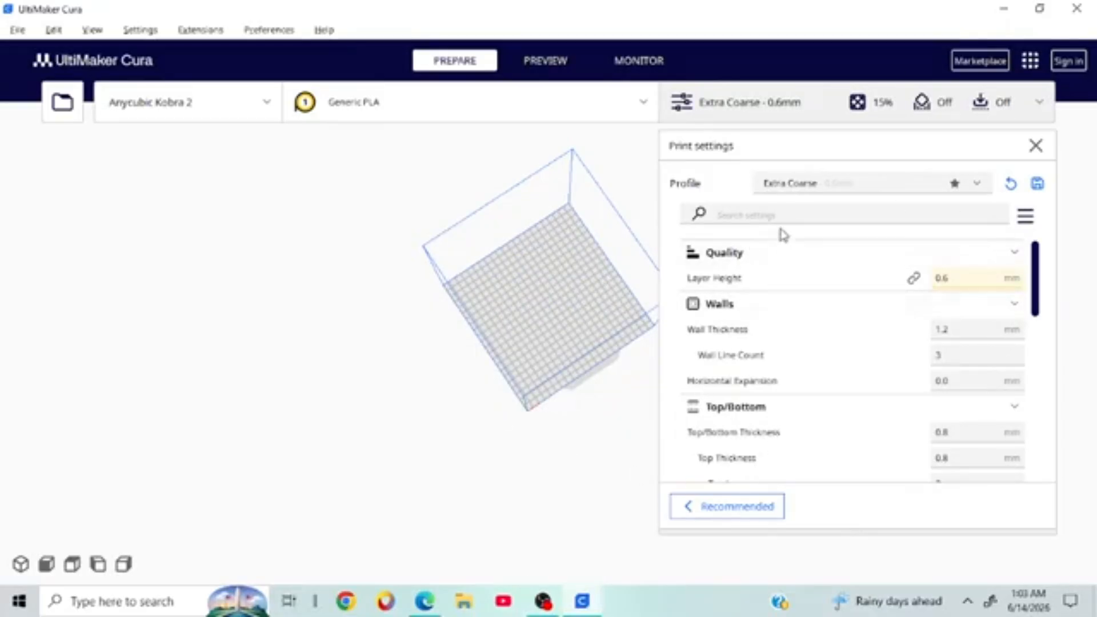
click(835, 189)
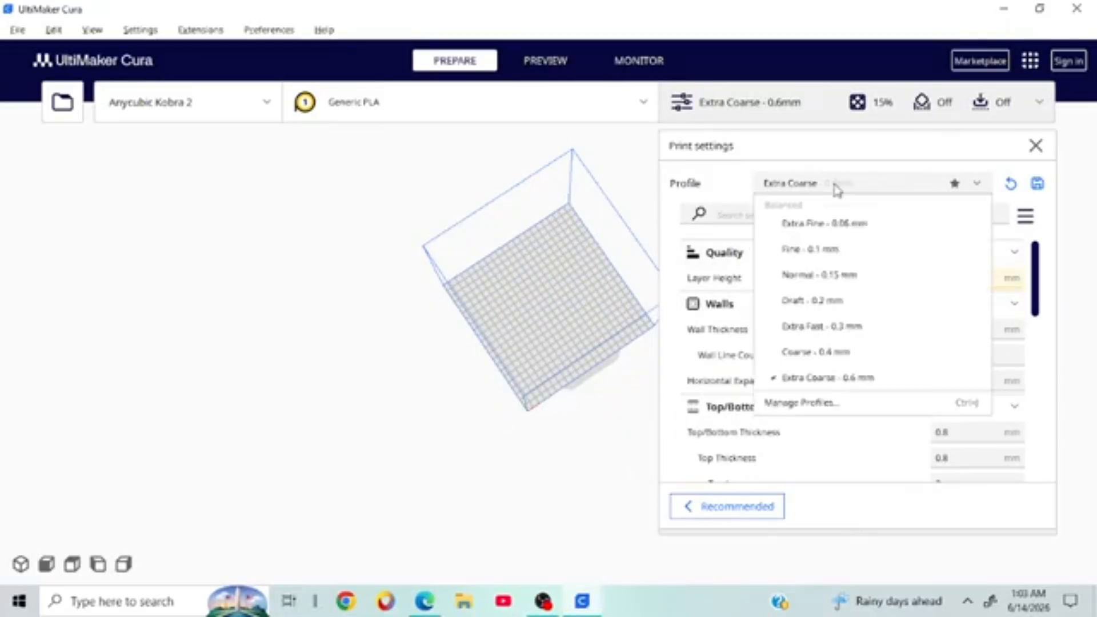
click(822, 276)
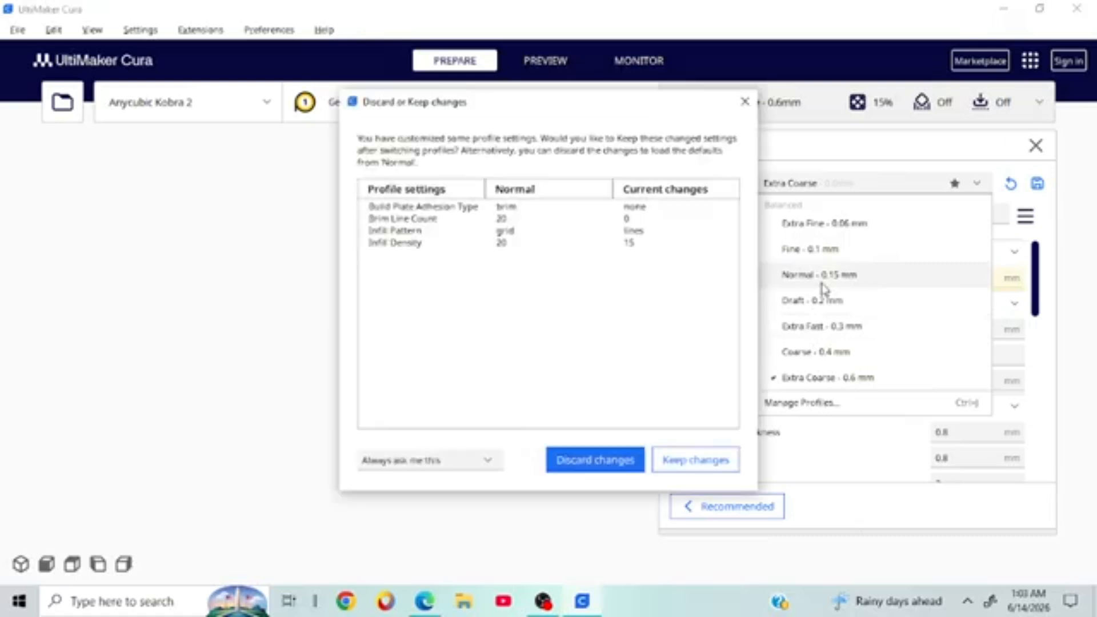
click(695, 458)
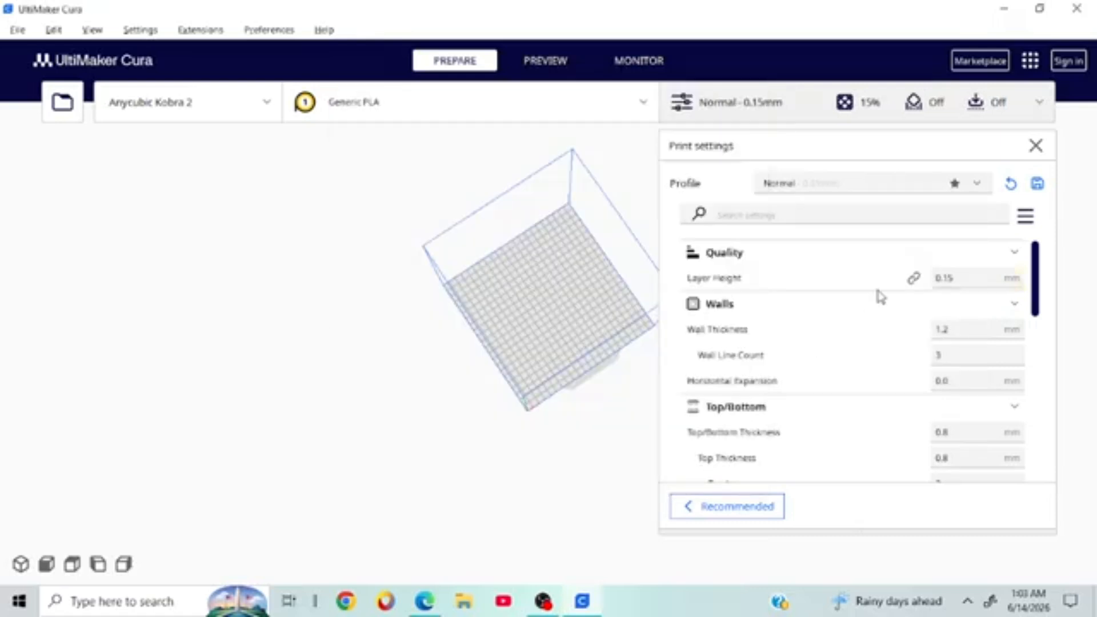
mouse_move(786, 377)
click(849, 183)
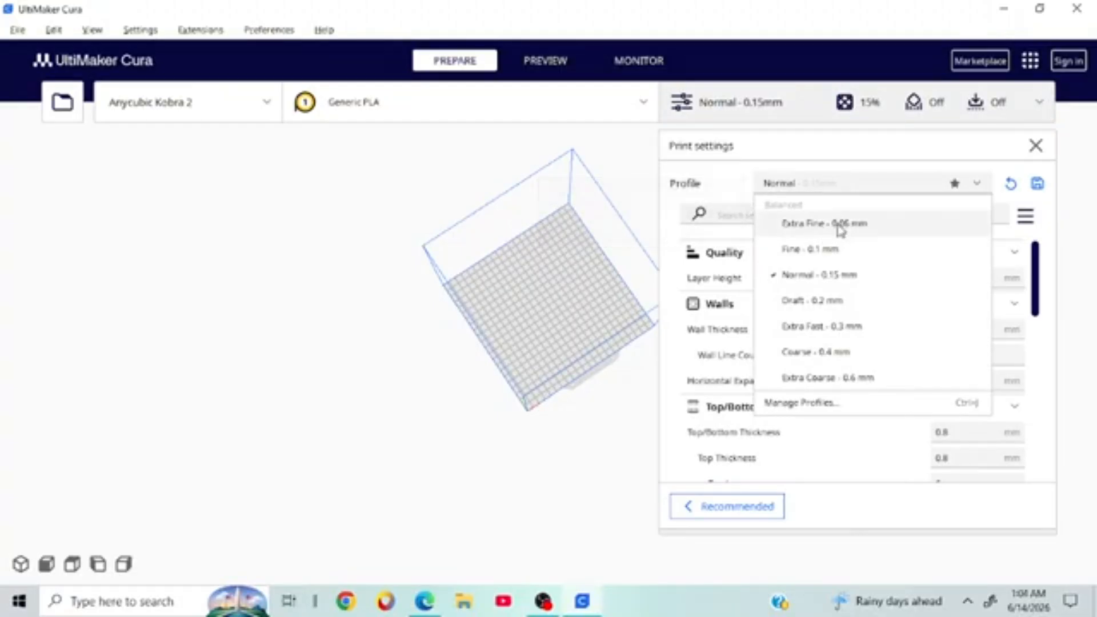
click(840, 224)
click(666, 460)
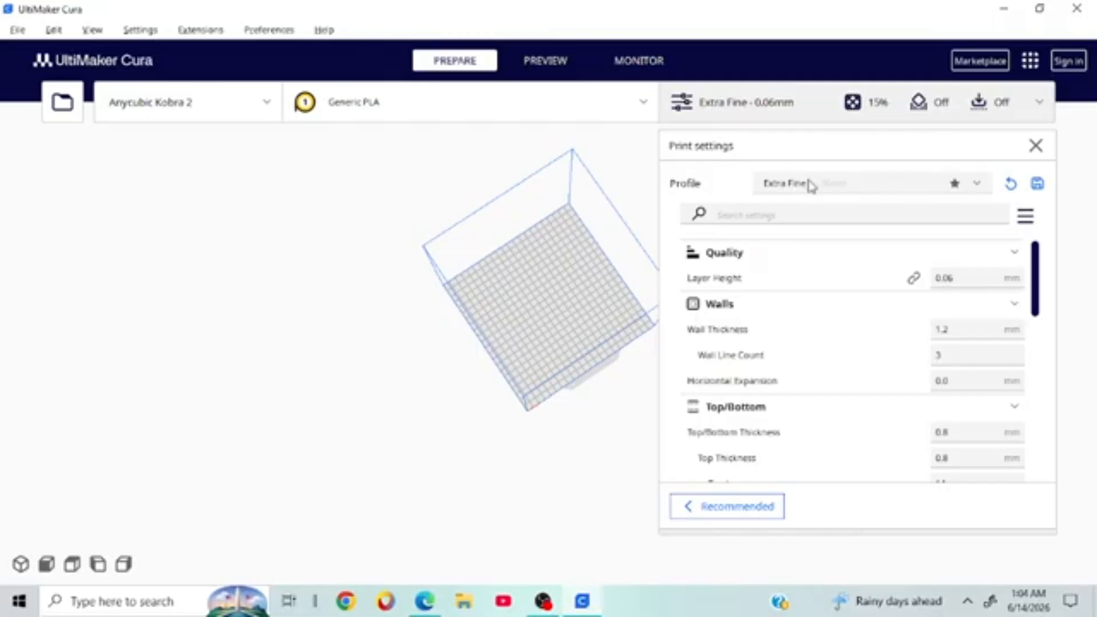
scroll(815, 318, down, 2)
scroll(815, 318, up, 2)
Step: Choose Normal - 0.15 mm from the profile list and keep the customised settings
click(793, 181)
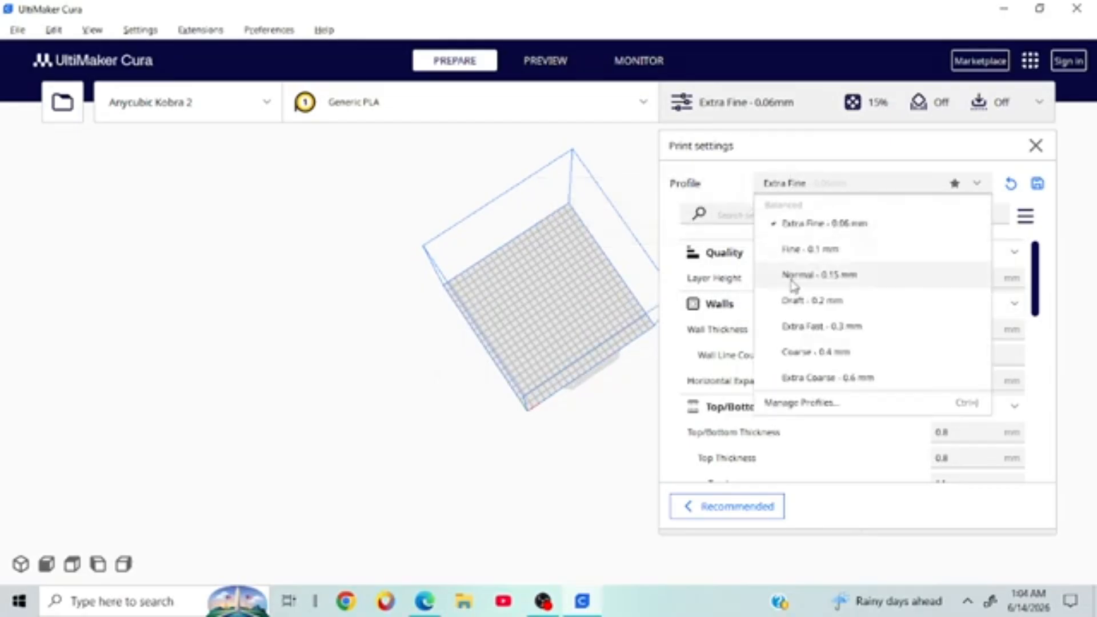
click(838, 278)
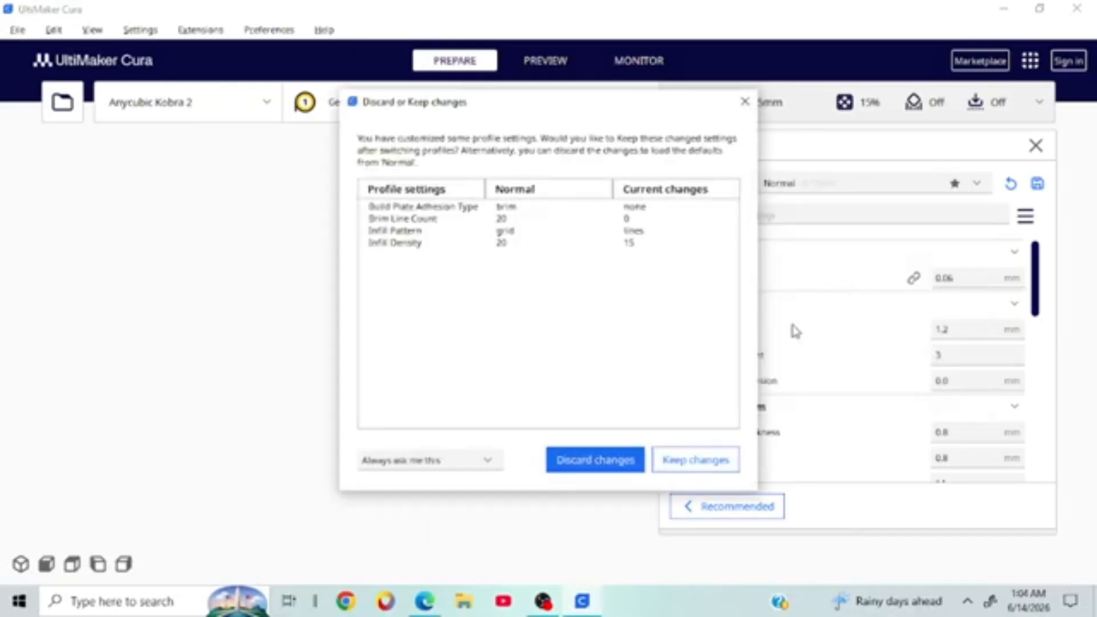
click(723, 457)
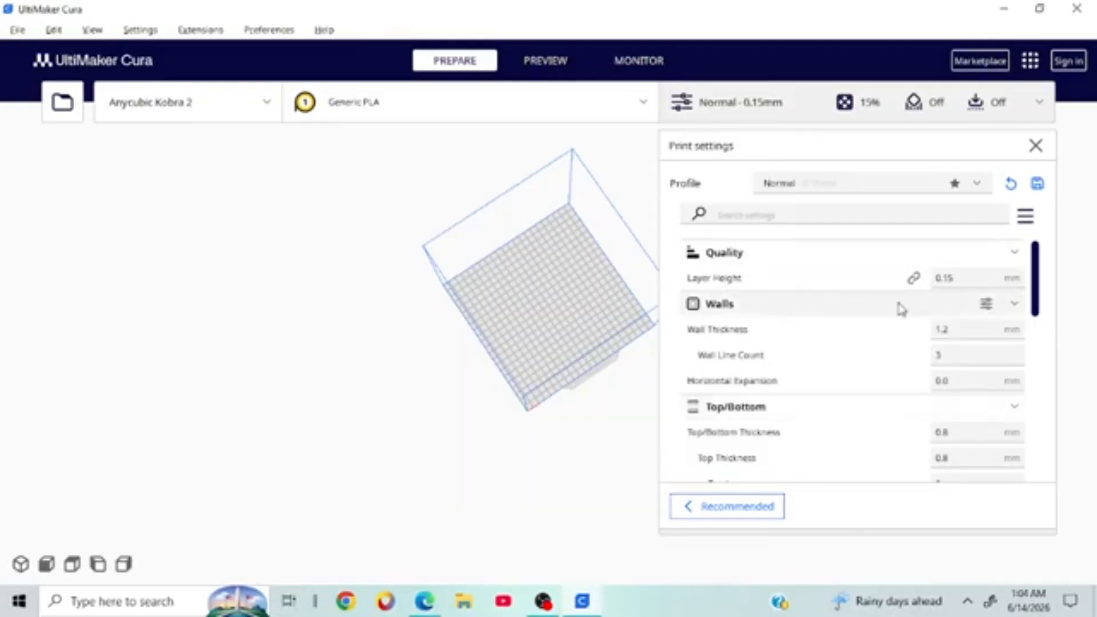
click(837, 184)
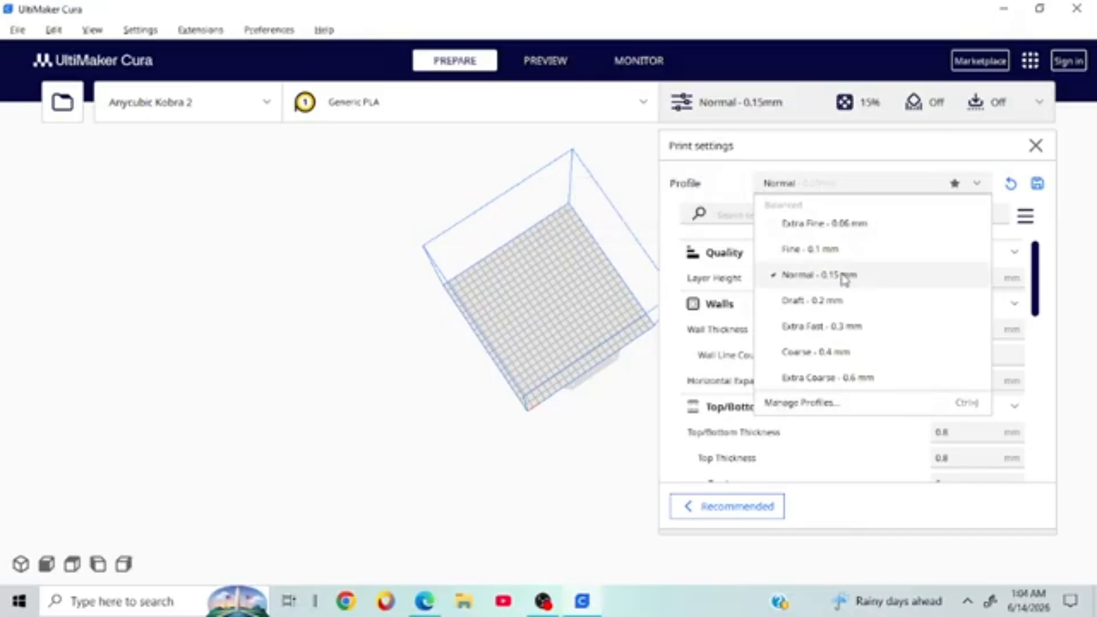
click(664, 366)
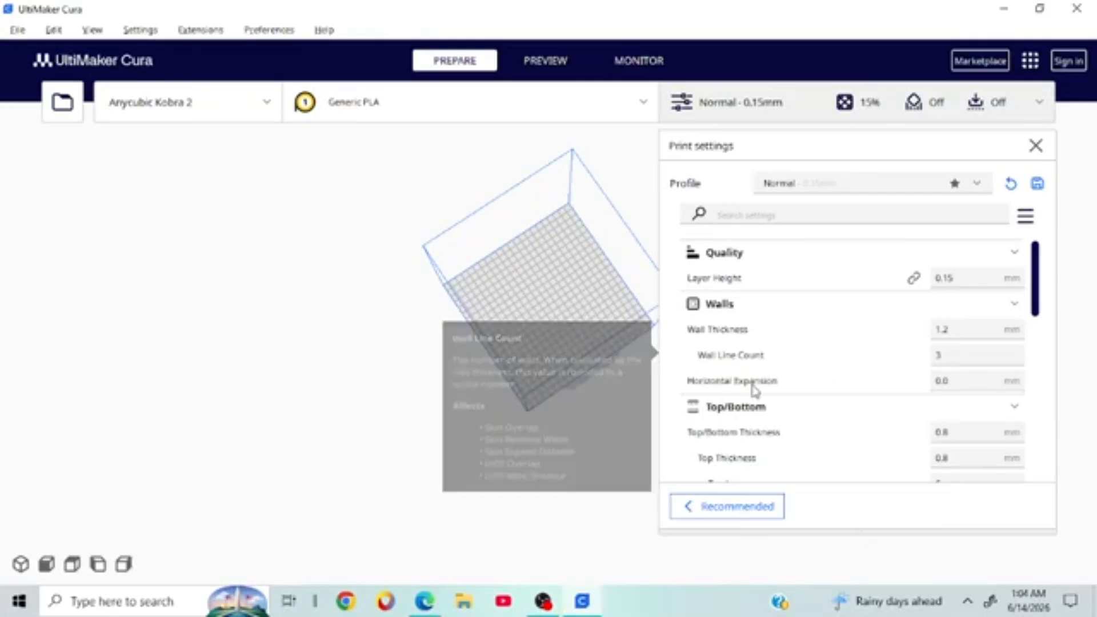
mouse_move(752, 391)
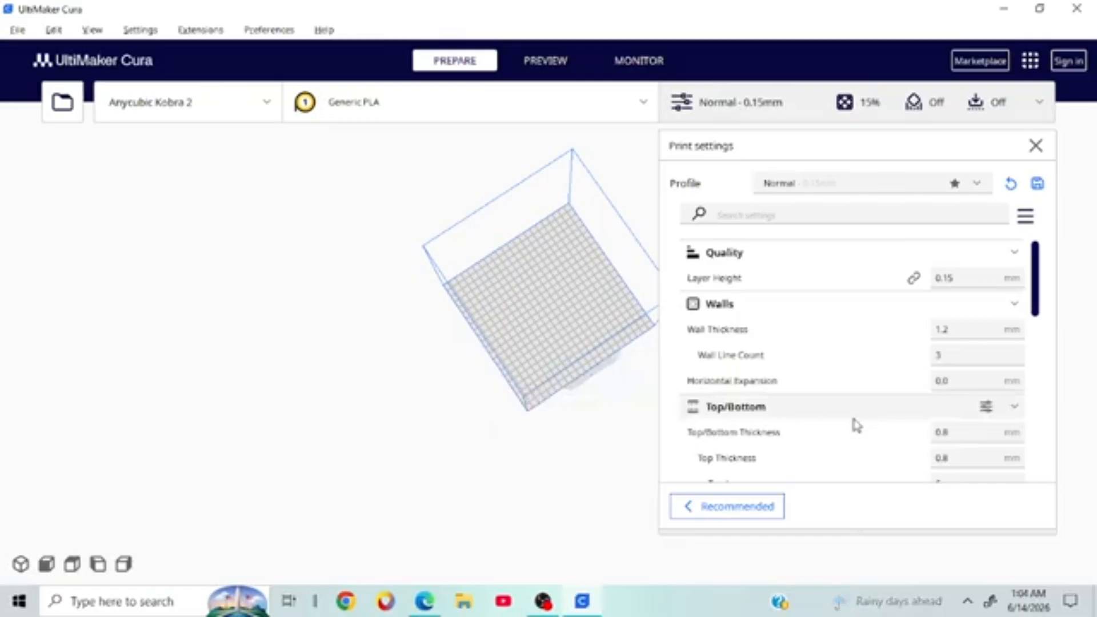
mouse_move(849, 443)
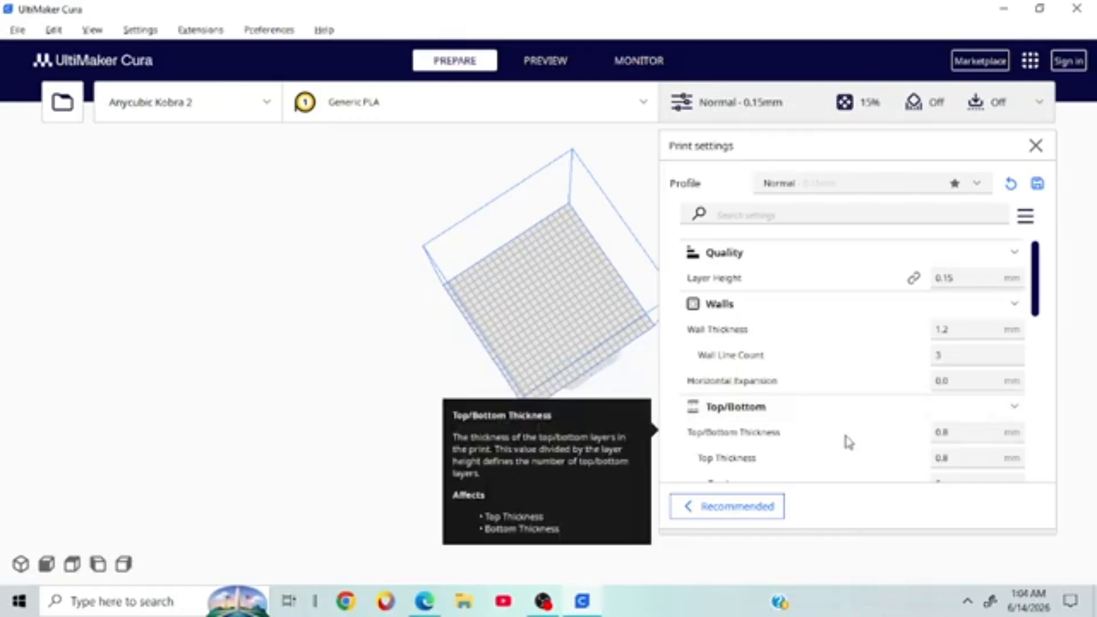
scroll(775, 382, down, 1)
scroll(775, 382, down, 3)
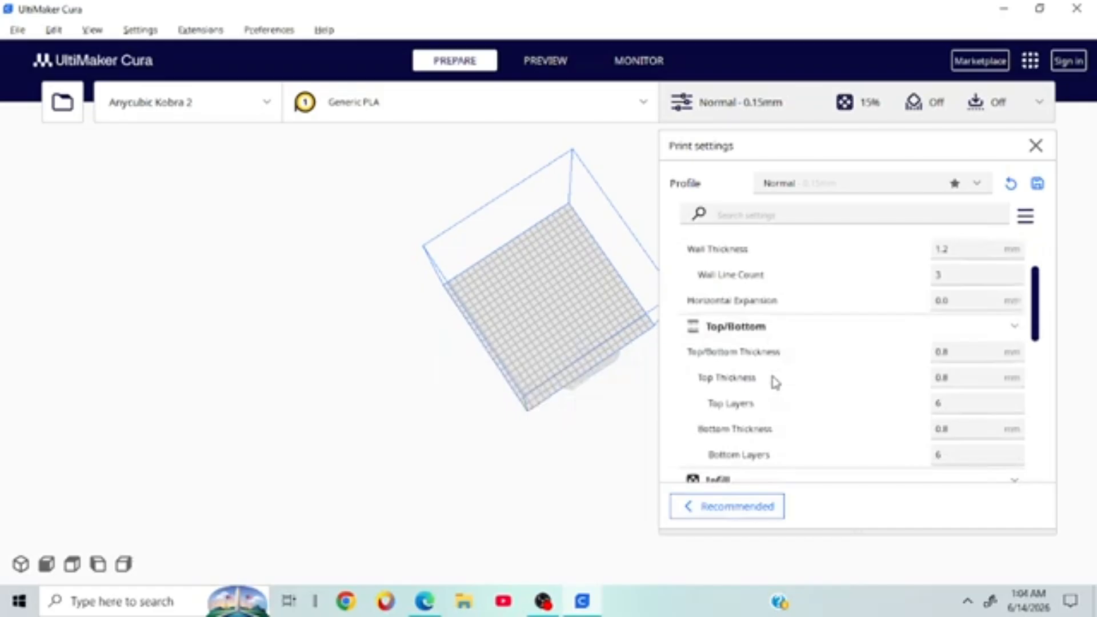
scroll(774, 381, down, 3)
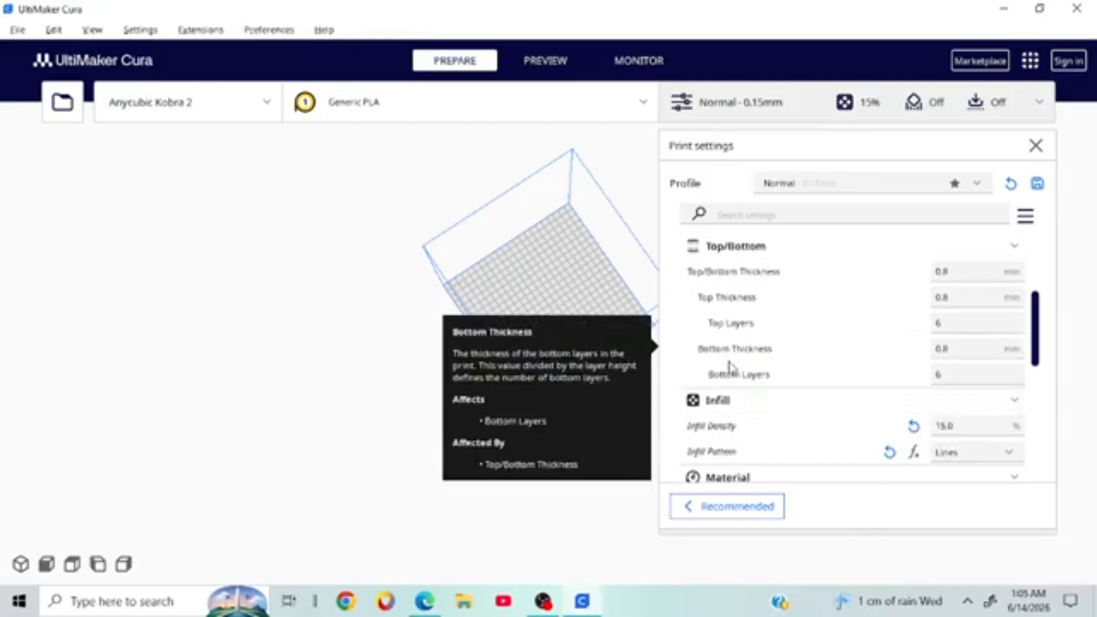
mouse_move(738, 375)
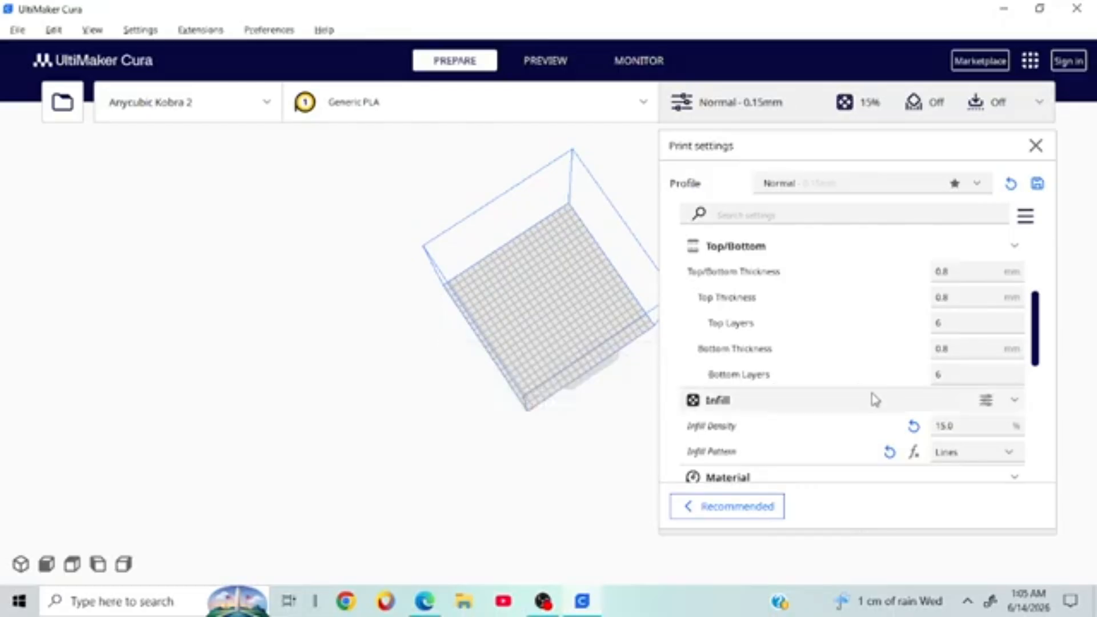
mouse_move(760, 453)
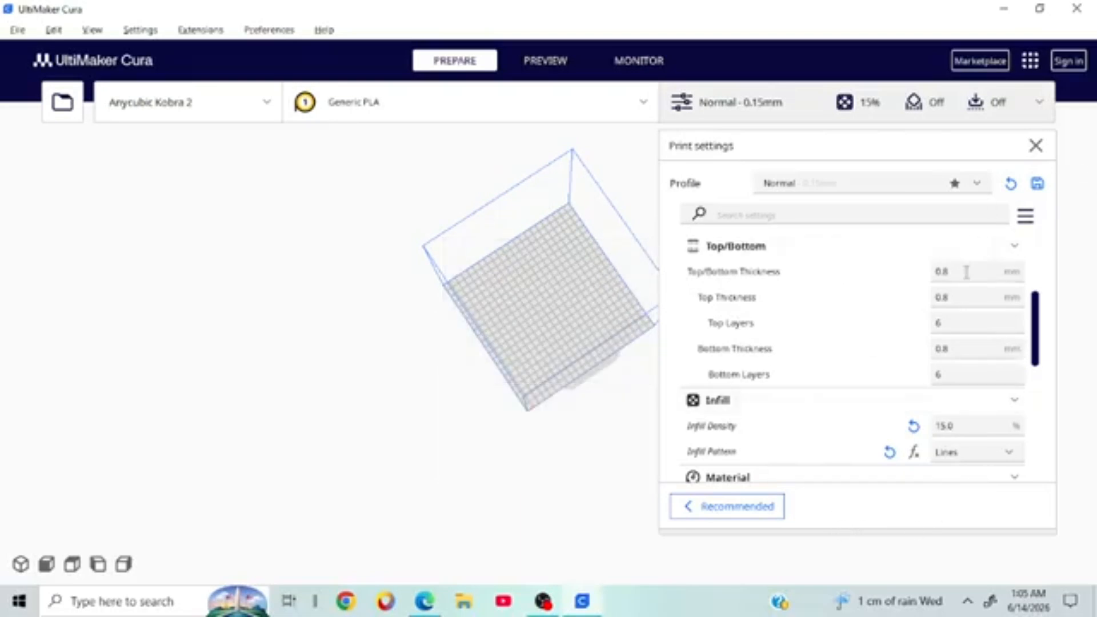
mouse_move(976, 271)
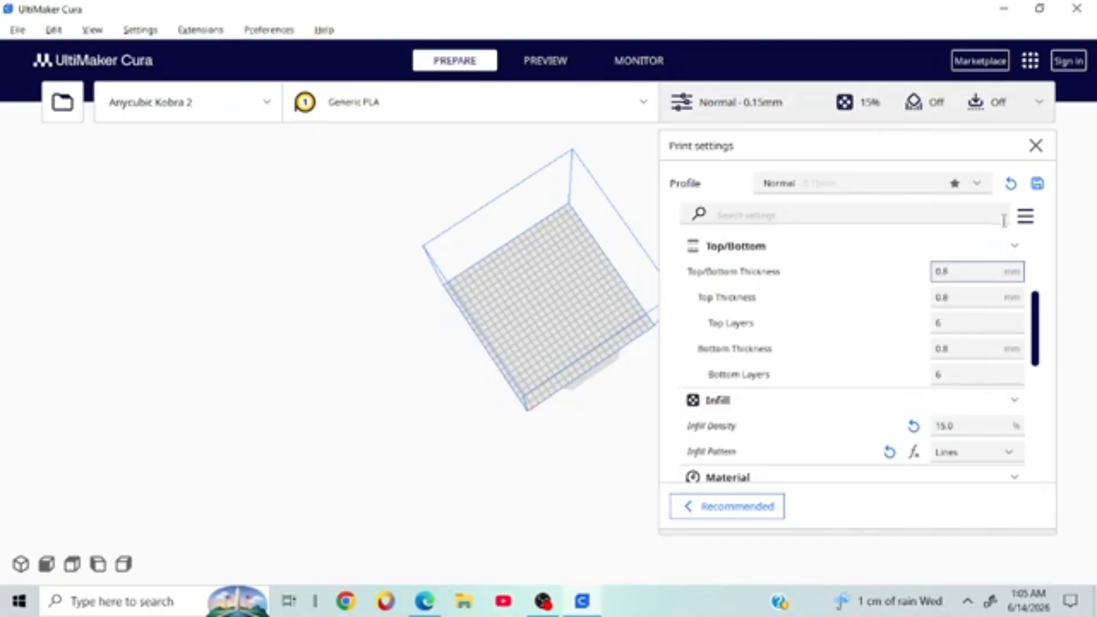
click(1032, 219)
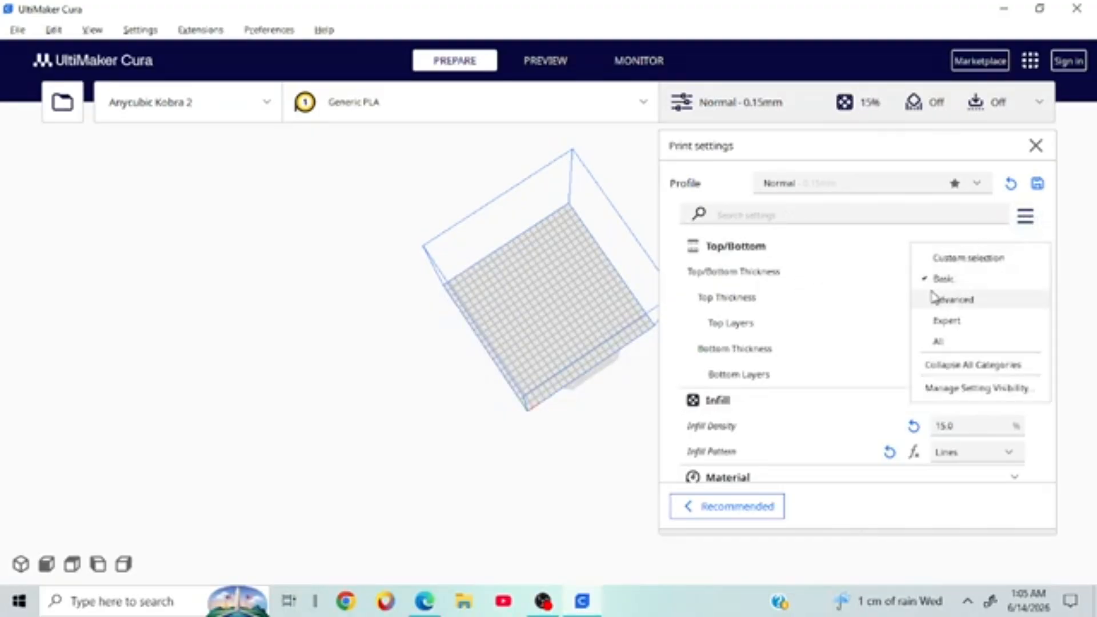
click(977, 280)
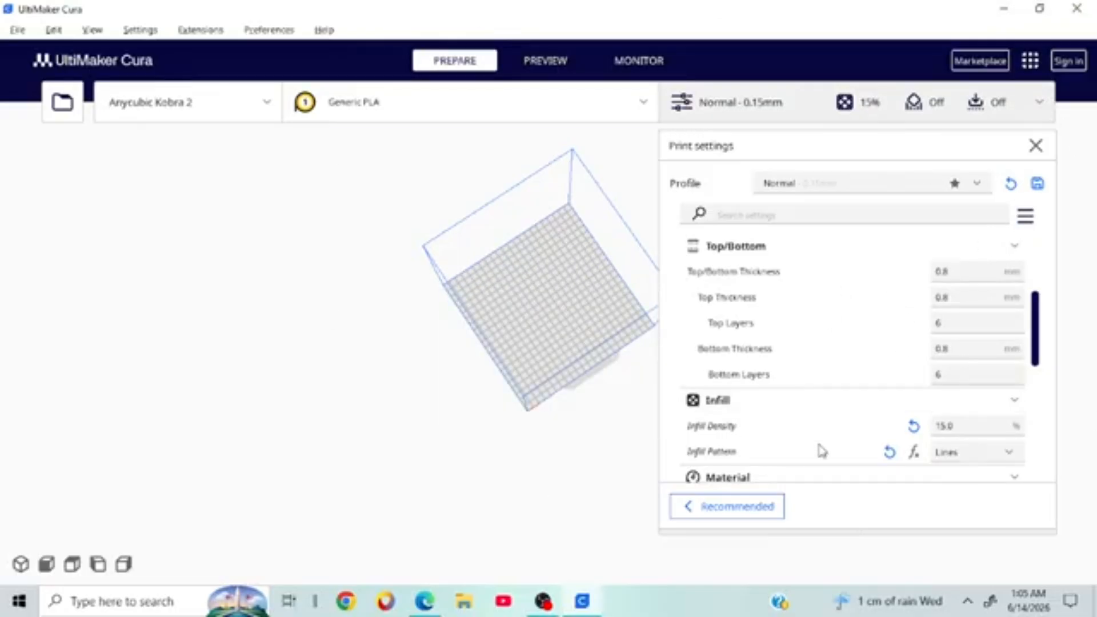
mouse_move(821, 451)
scroll(851, 309, down, 2)
Step: Try several Infill Density values (15, 20, others) before settling on 10%
scroll(850, 309, down, 2)
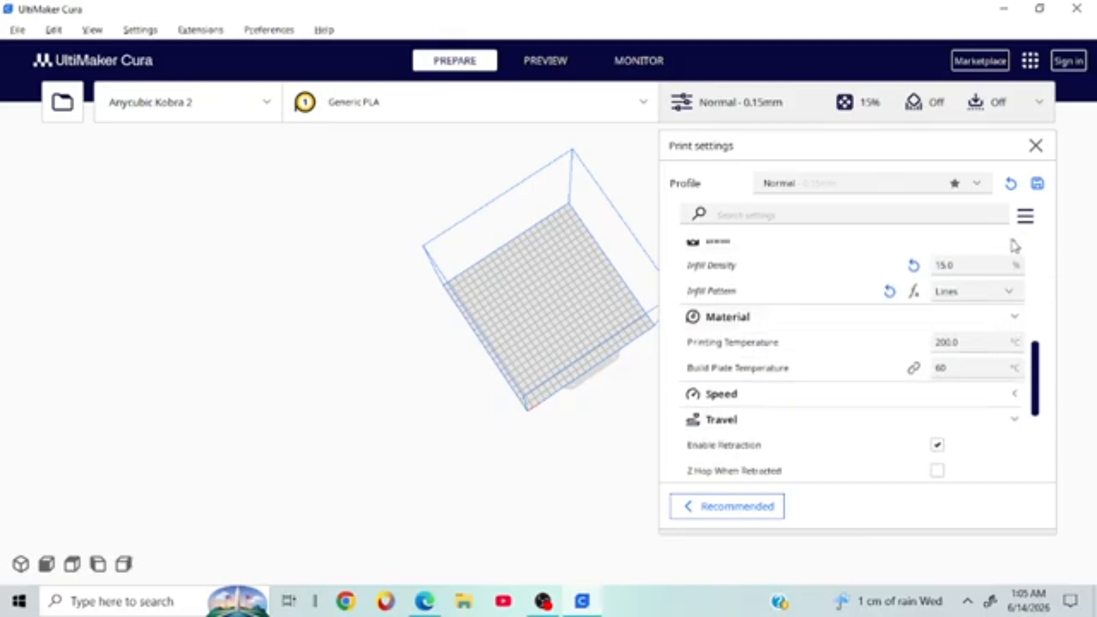
scroll(800, 320, up, 2)
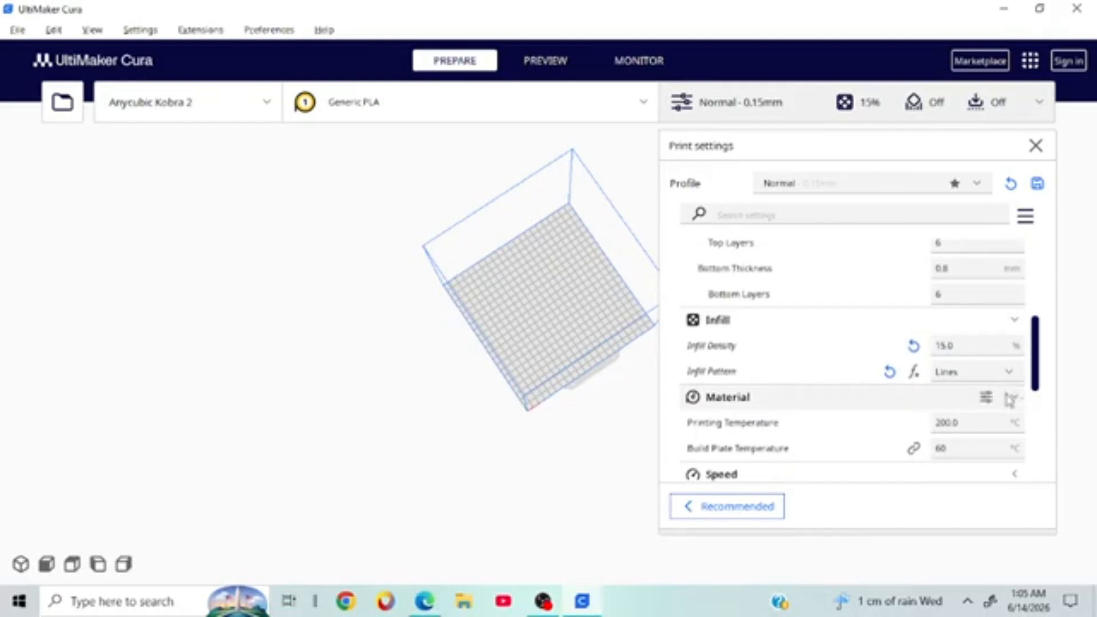
click(955, 345)
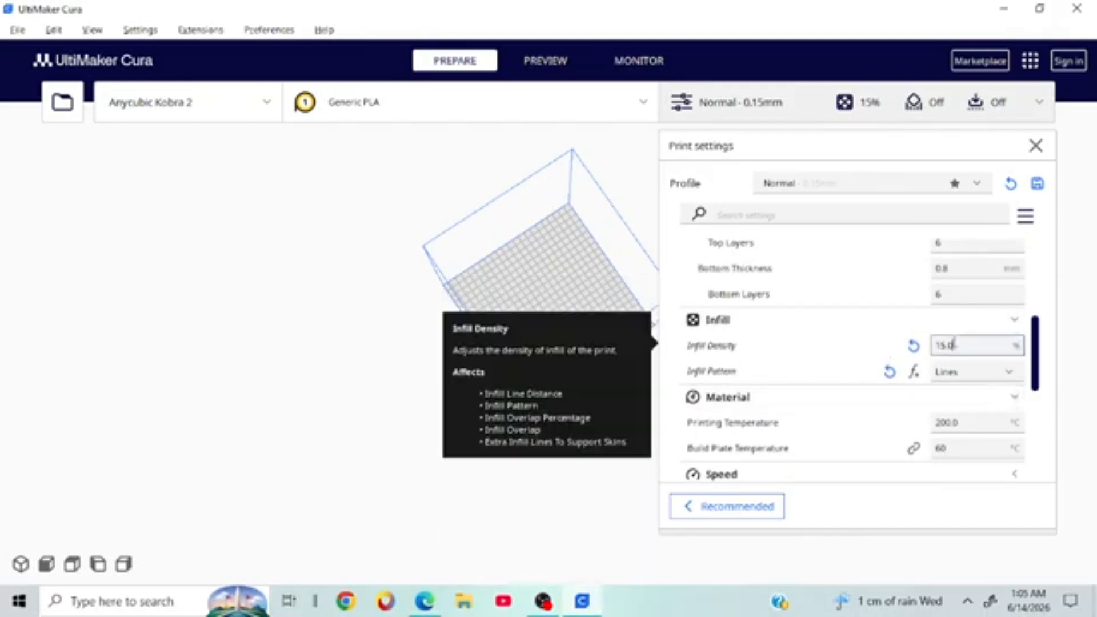
key(BackSpace)
key(BackSpace)
key(BackSpace)
key(BackSpace)
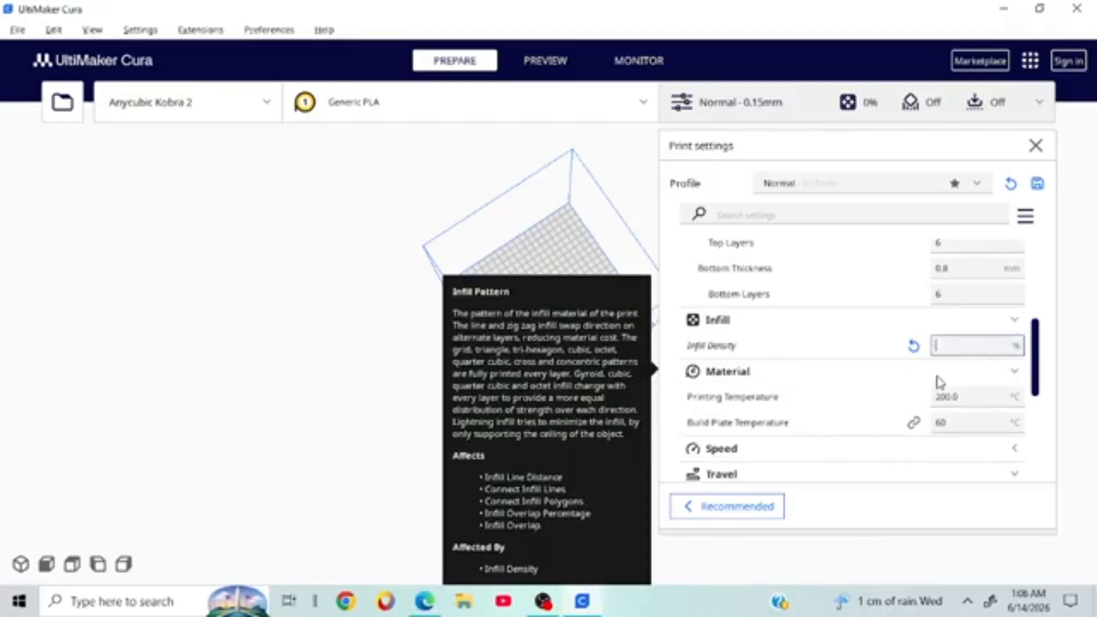
text(15)
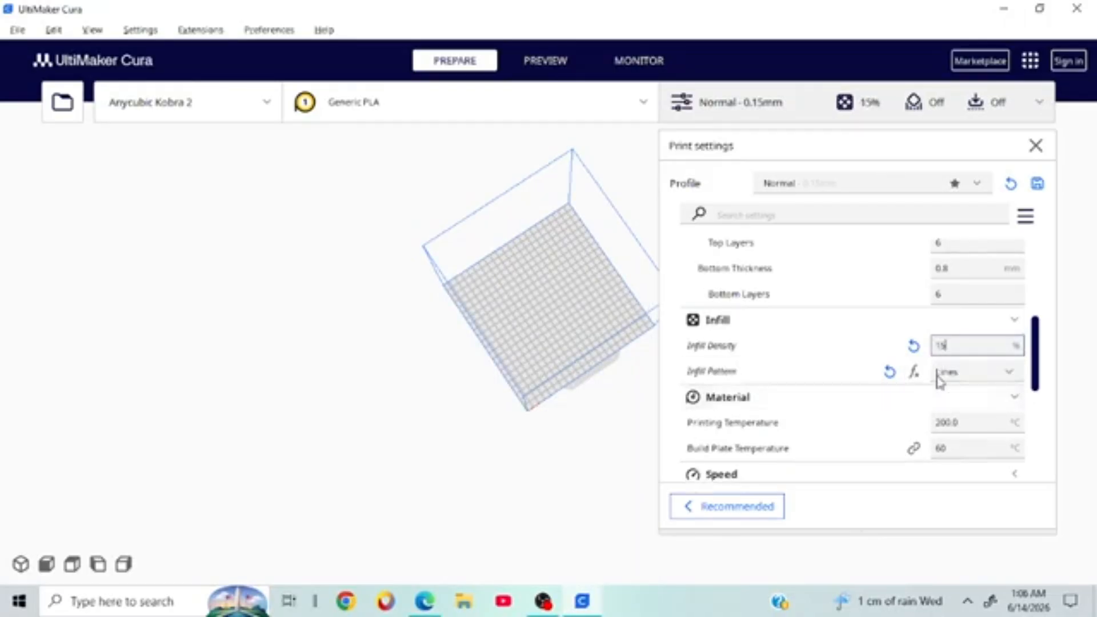
key(BackSpace)
key(BackSpace)
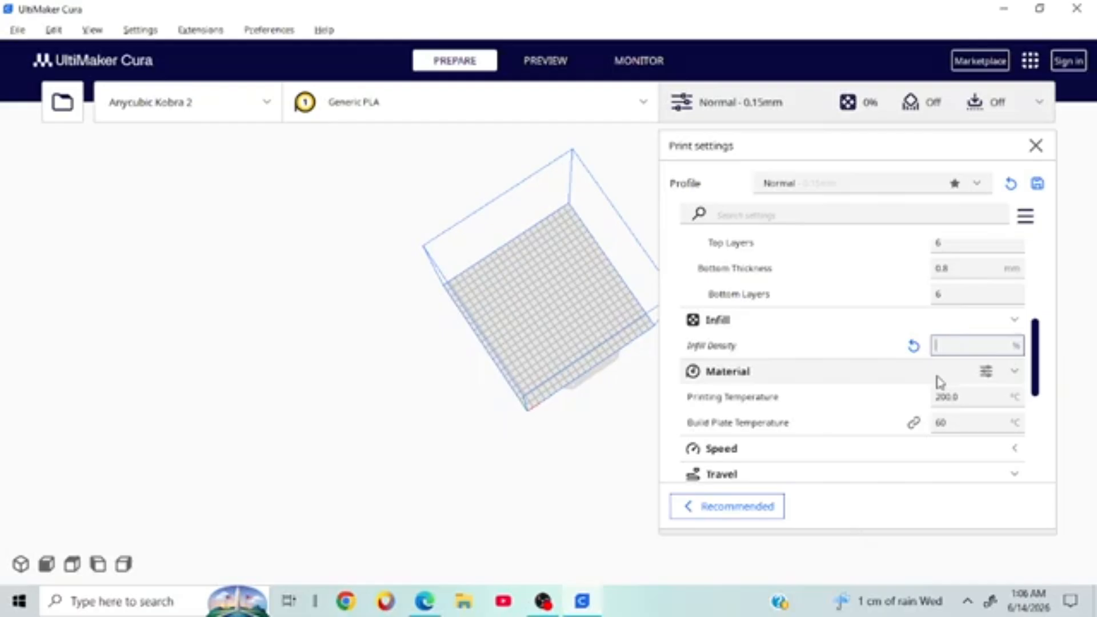
text(20)
key(BackSpace)
key(BackSpace)
text(15)
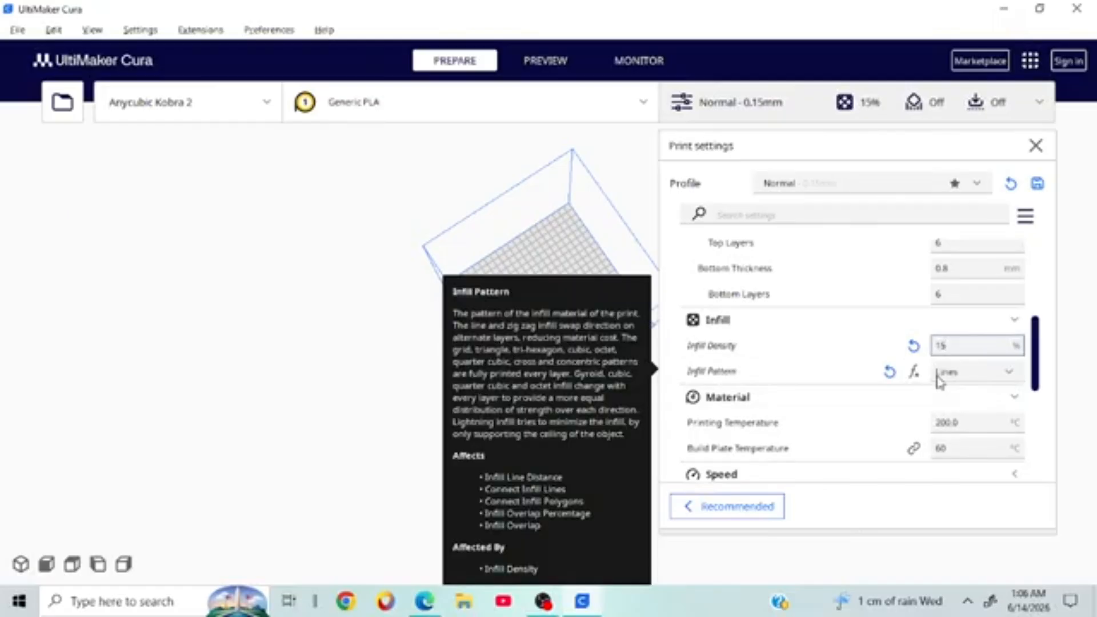
key(BackSpace)
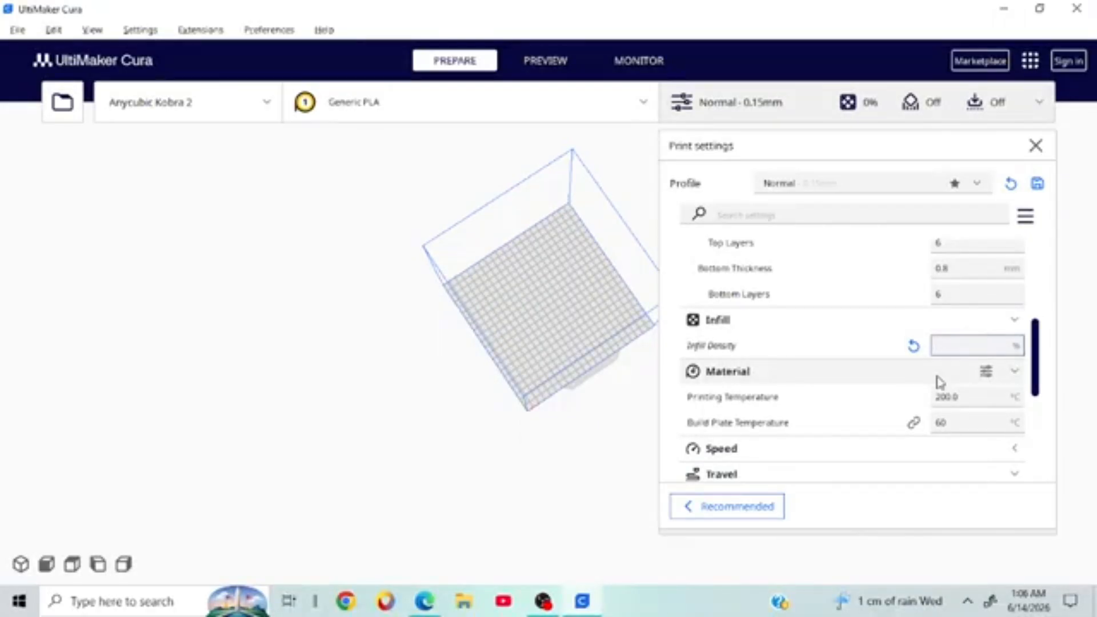
text(1)
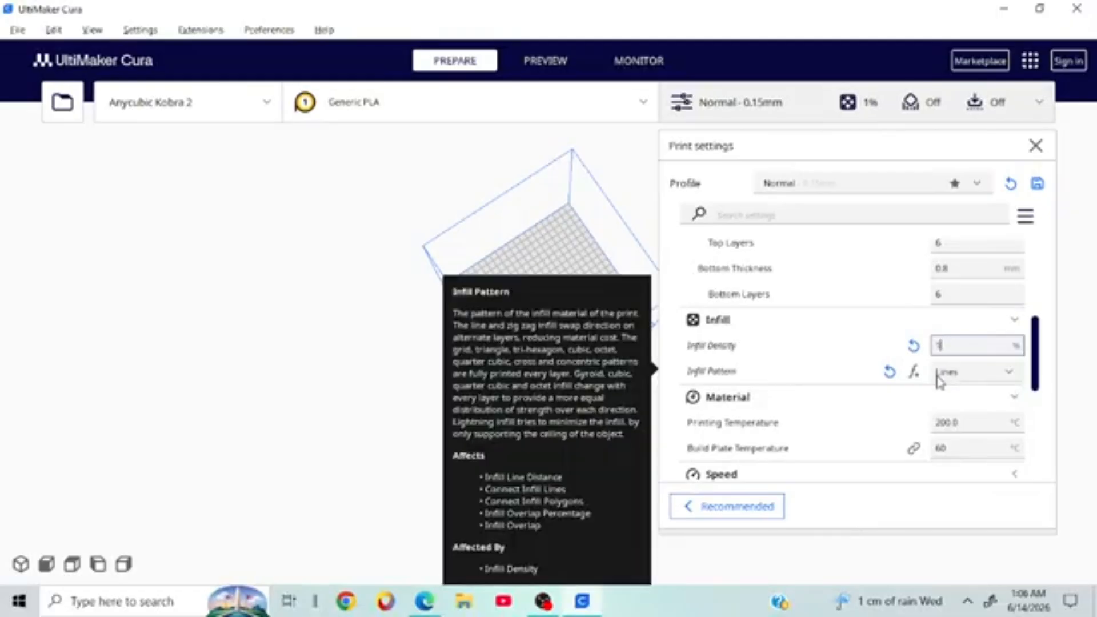
key(BackSpace)
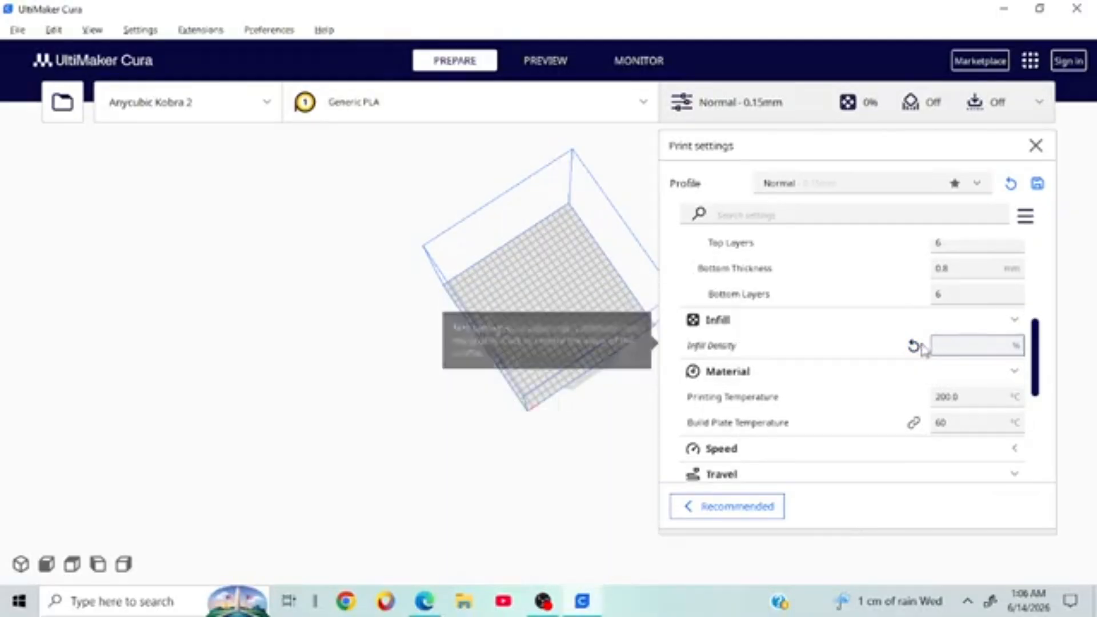
text(15)
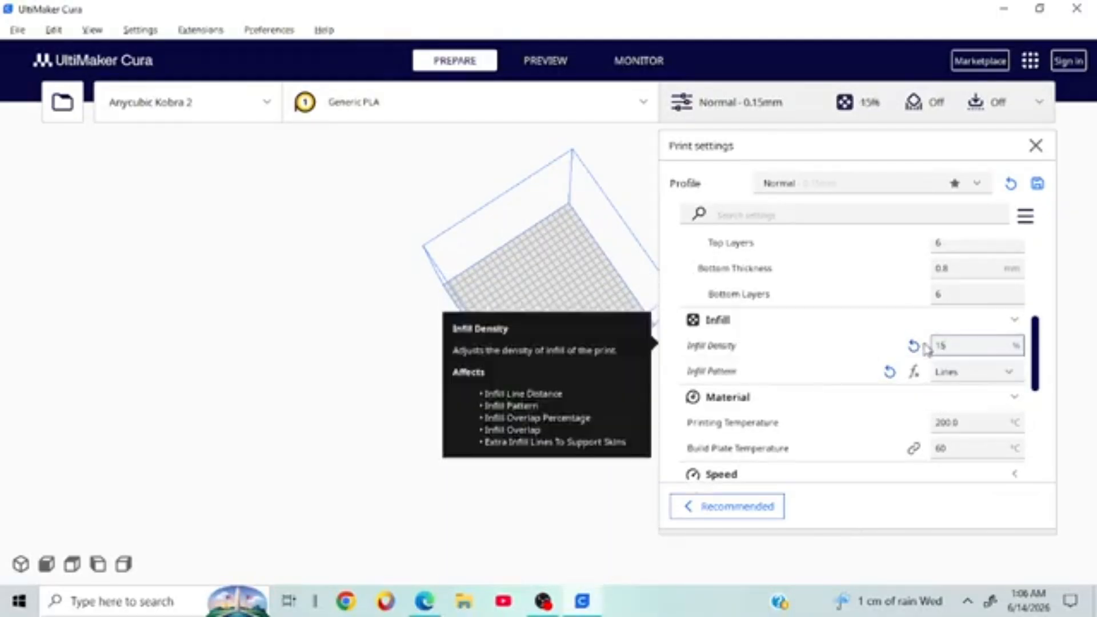
text(1141)
key(BackSpace)
key(BackSpace)
key(BackSpace)
key(BackSpace)
key(BackSpace)
key(BackSpace)
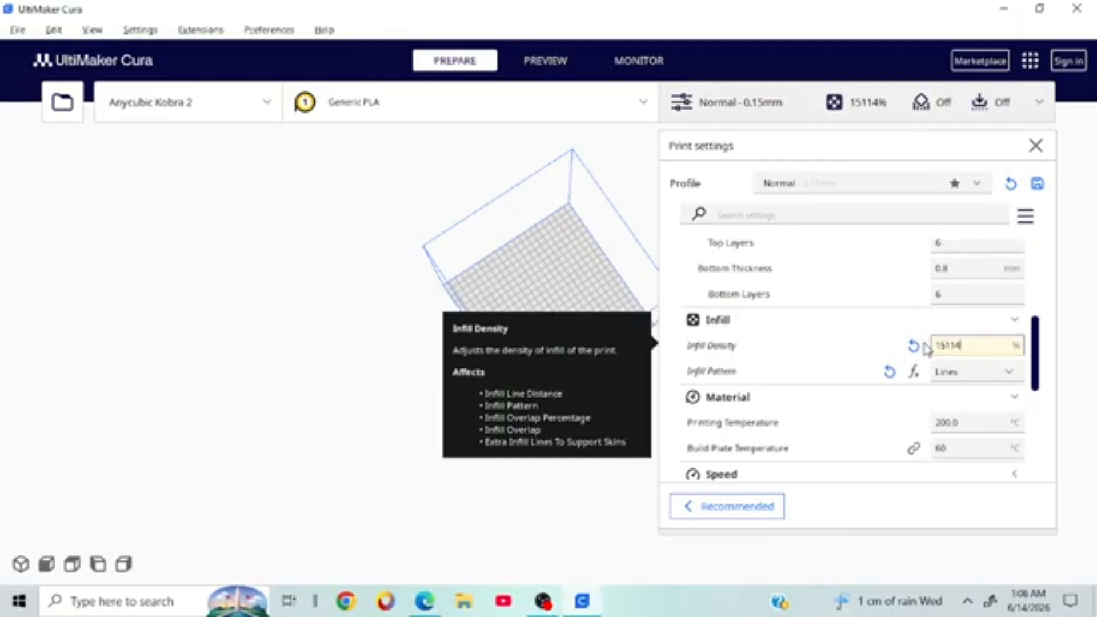
text(15)
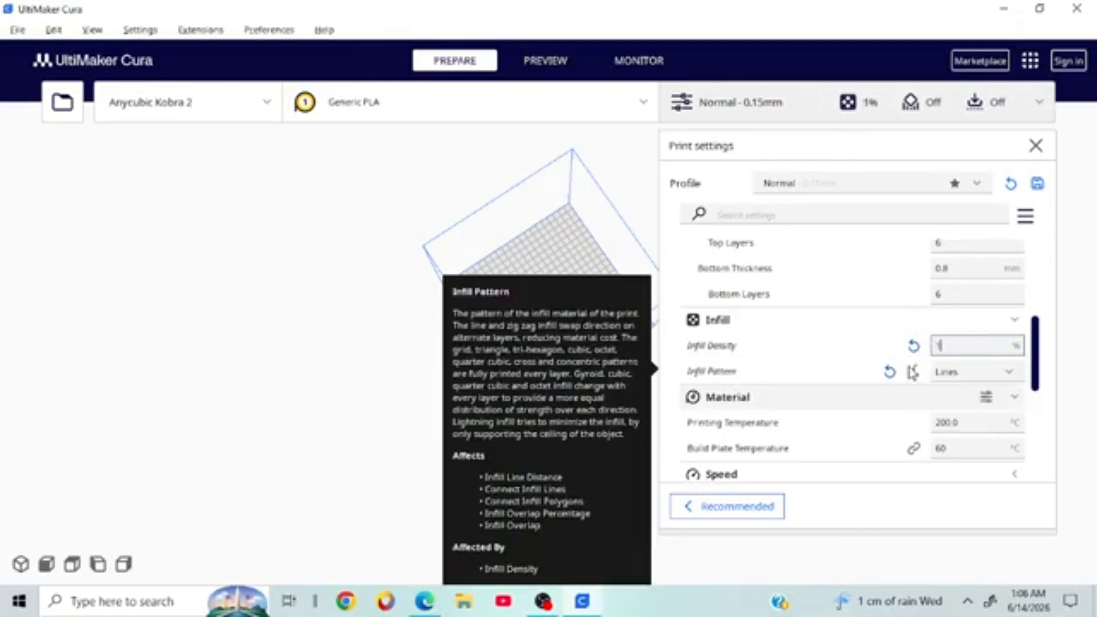
key(BackSpace)
key(BackSpace)
text(1)
key(BackSpace)
text(10)
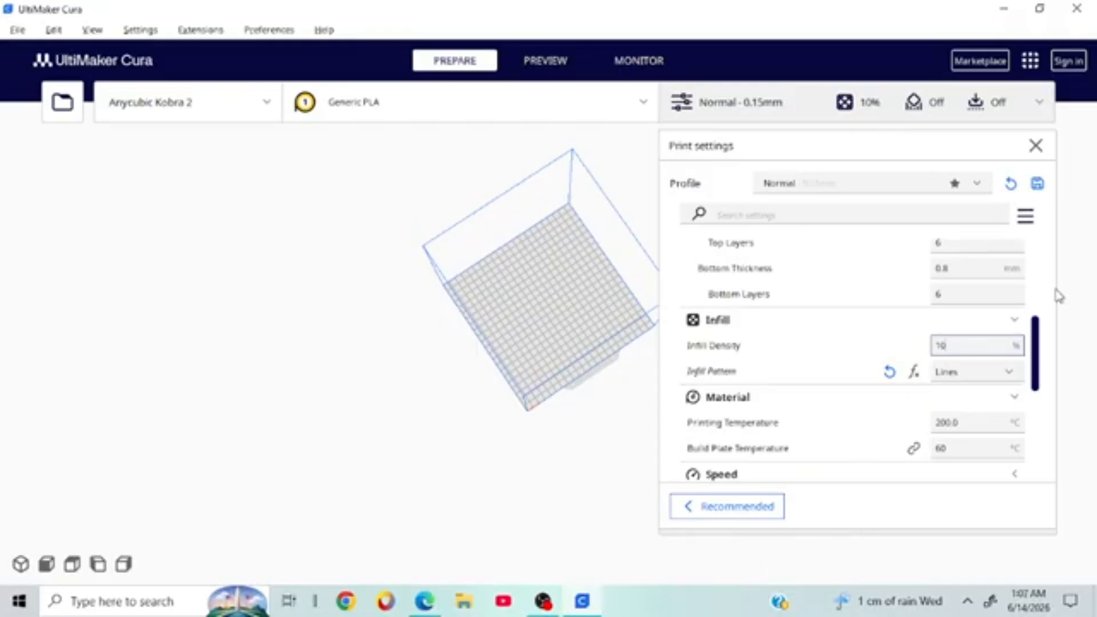
Step: Leave the infill pattern on Lines, replace 10 with 100, then erase it to 0%
click(948, 377)
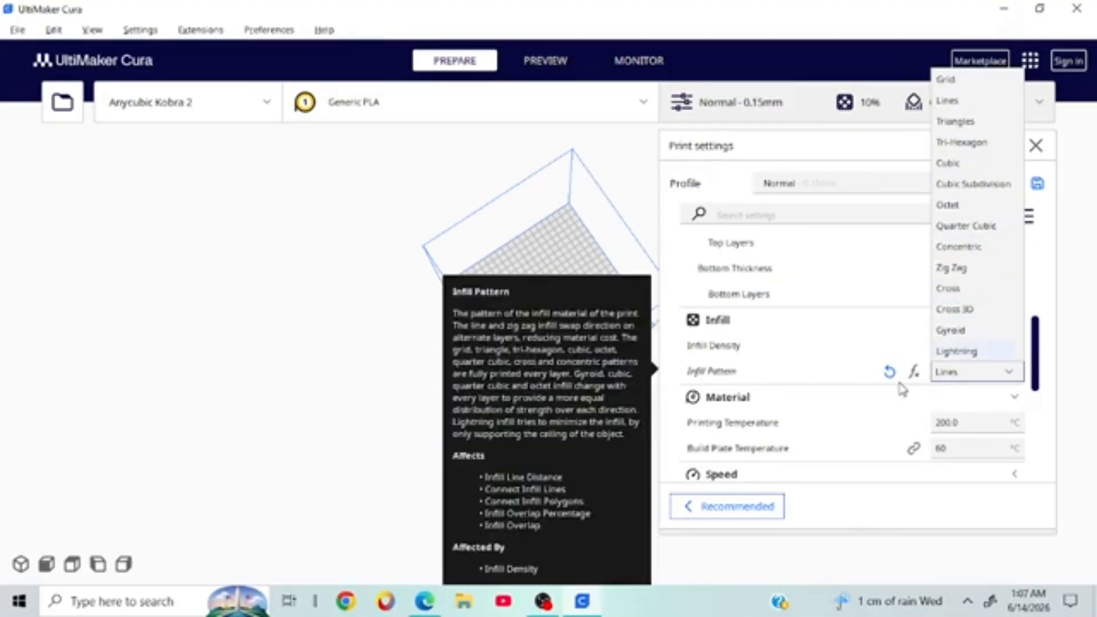
click(888, 372)
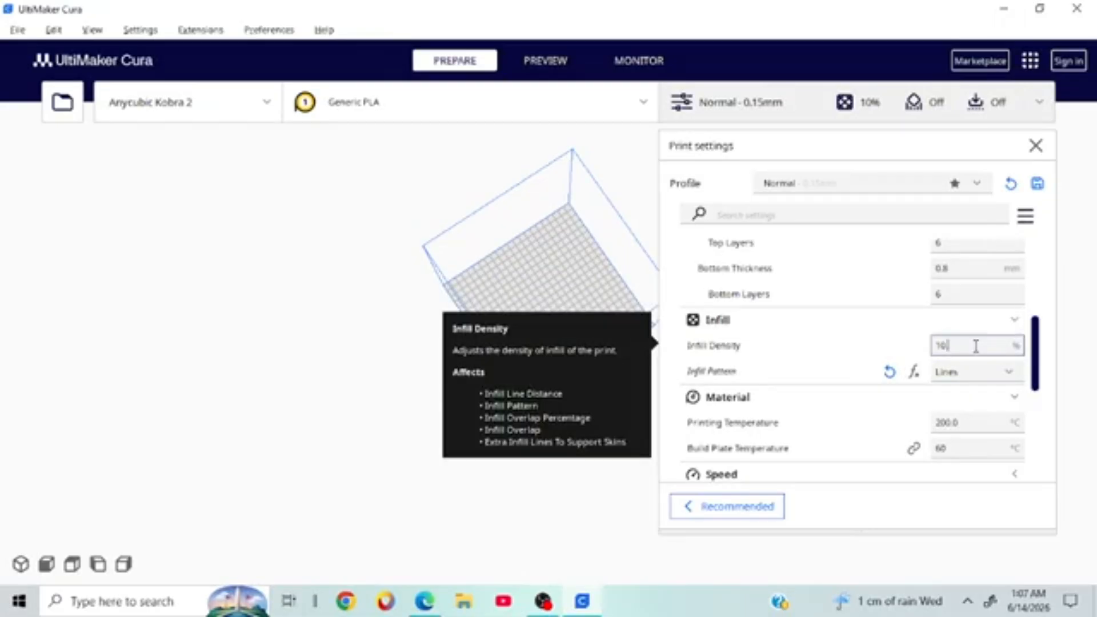
key(BackSpace)
key(BackSpace)
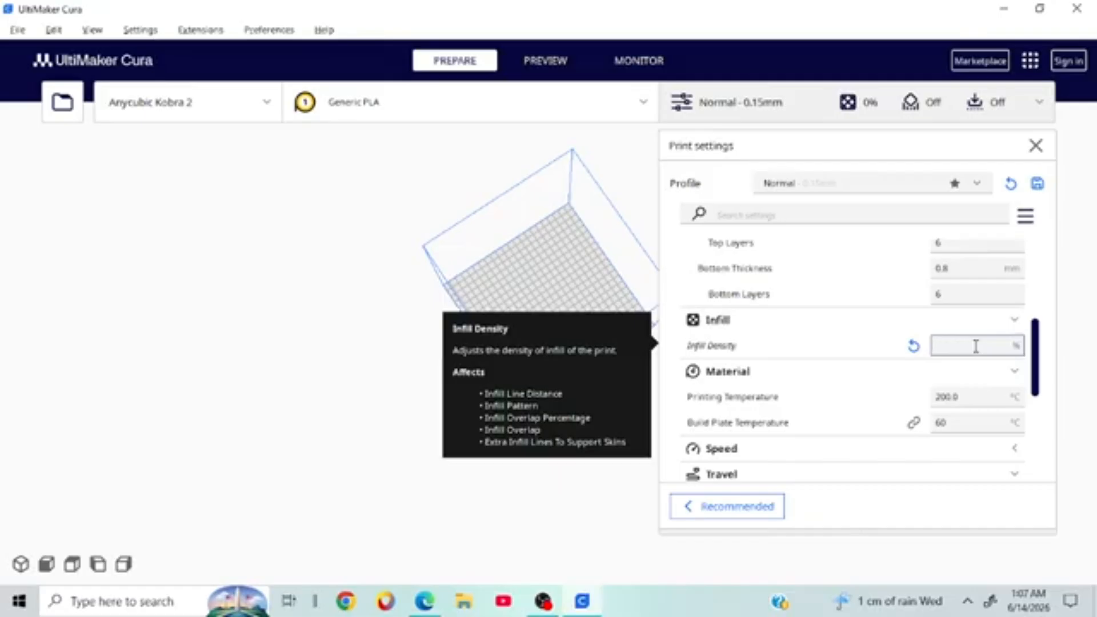
text(10)
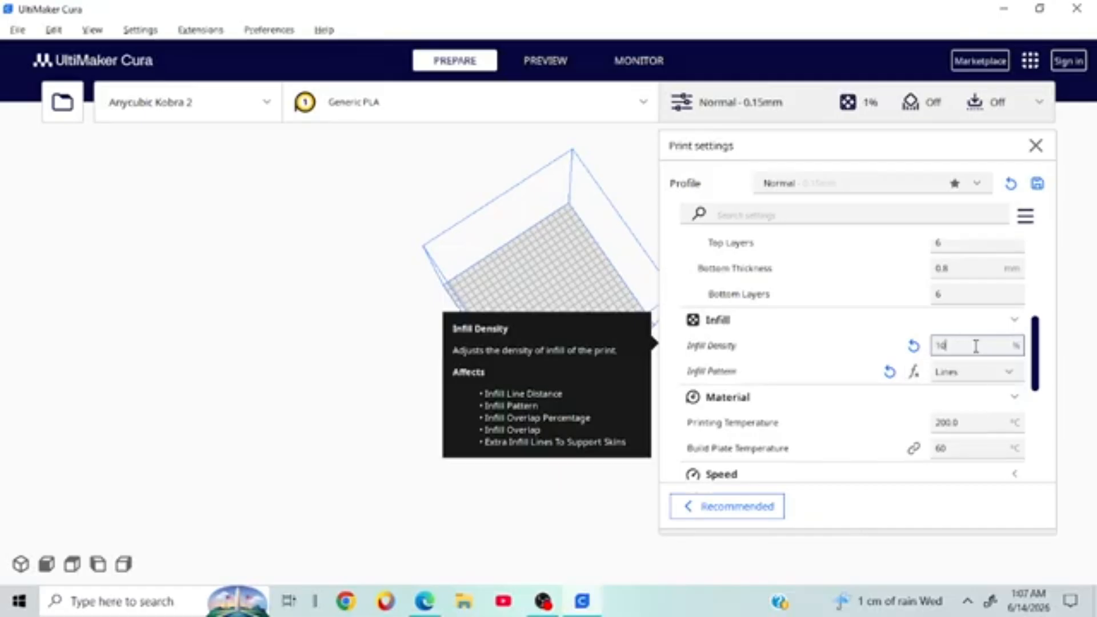
text(0)
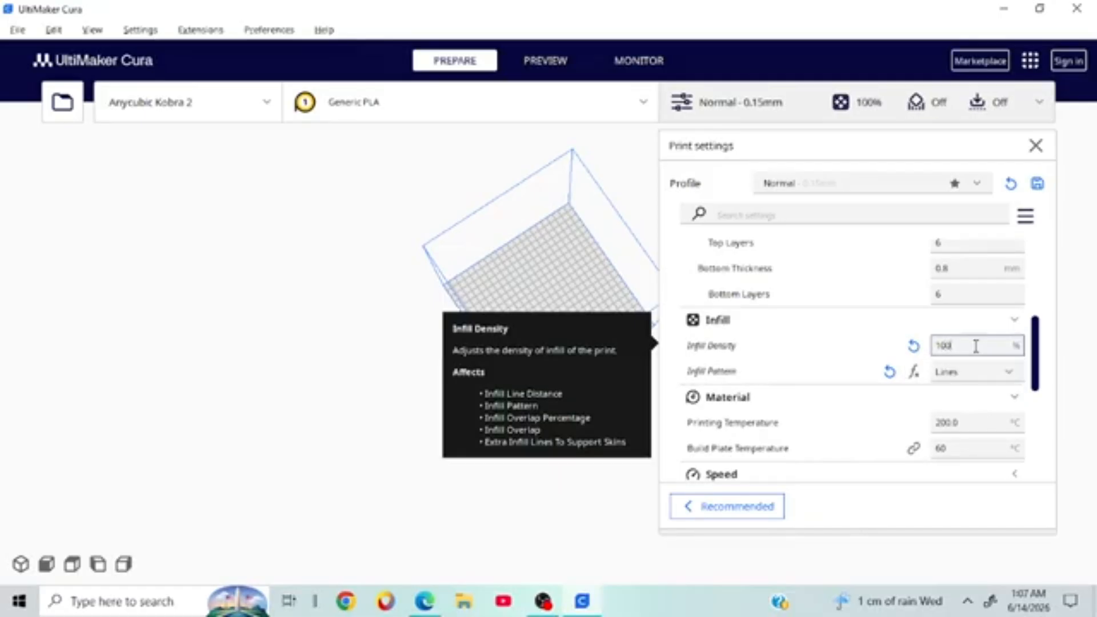
key(BackSpace)
key(BackSpace)
key(BackSpace)
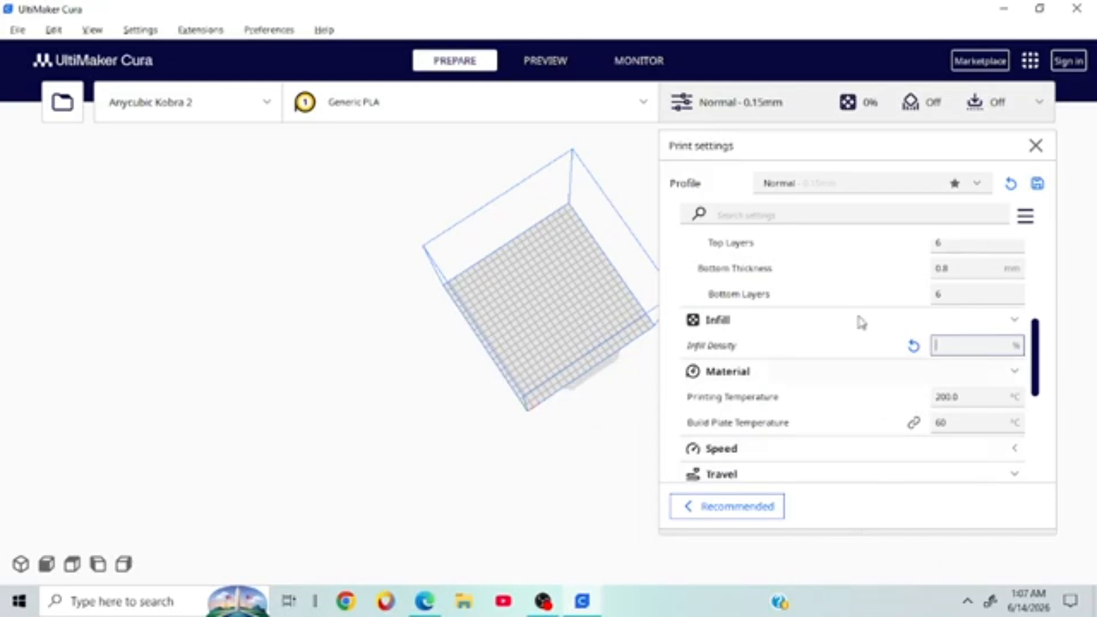
scroll(861, 322, down, 2)
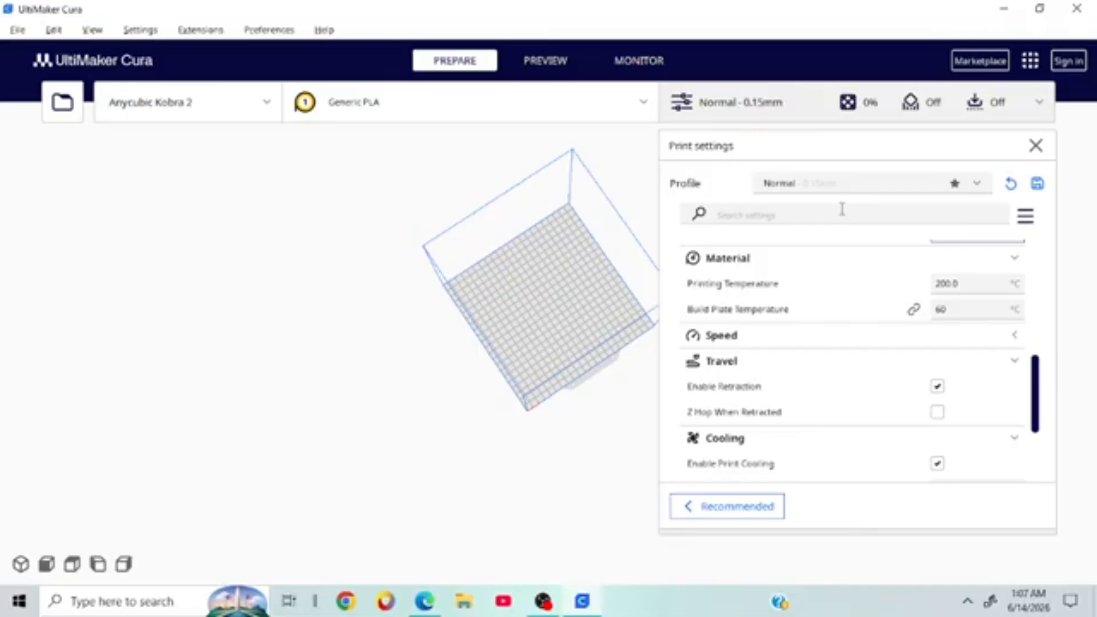
right_click(829, 237)
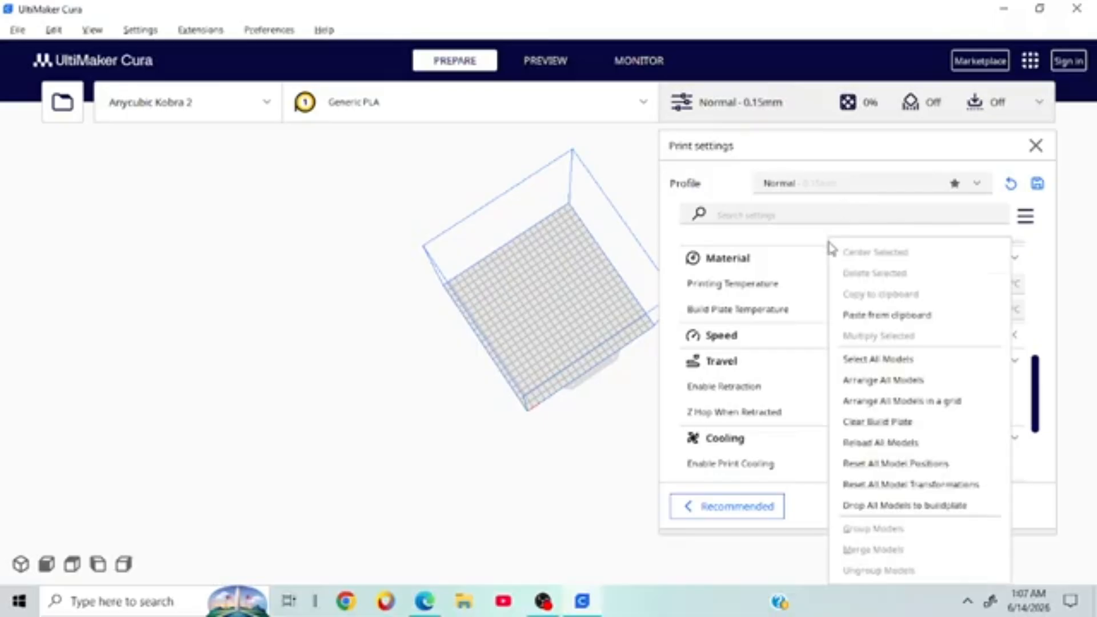
click(634, 380)
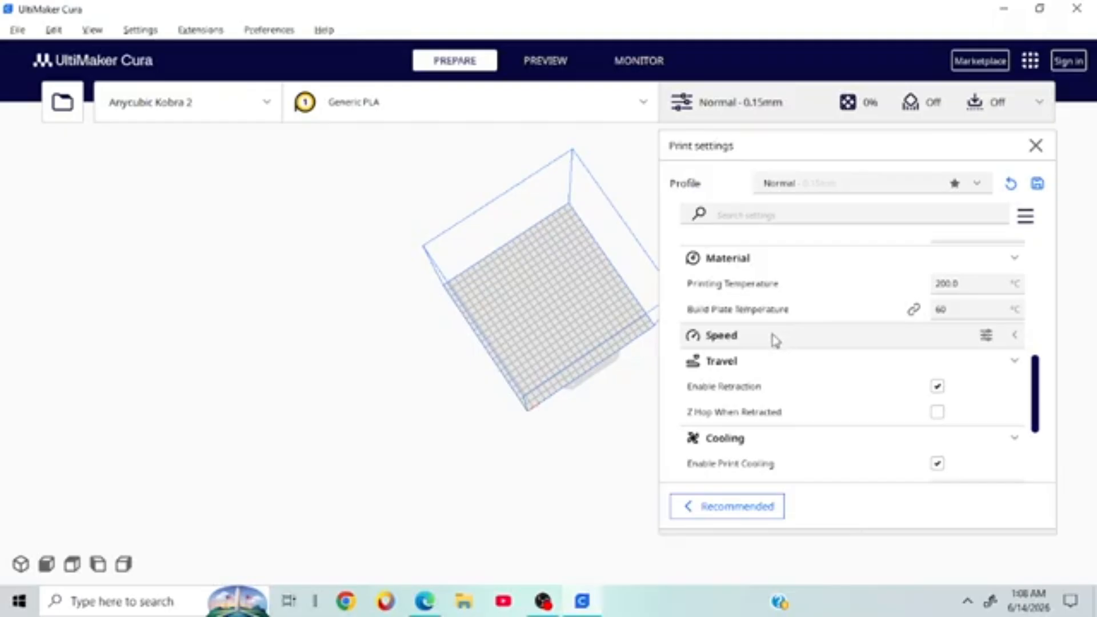
mouse_move(731, 314)
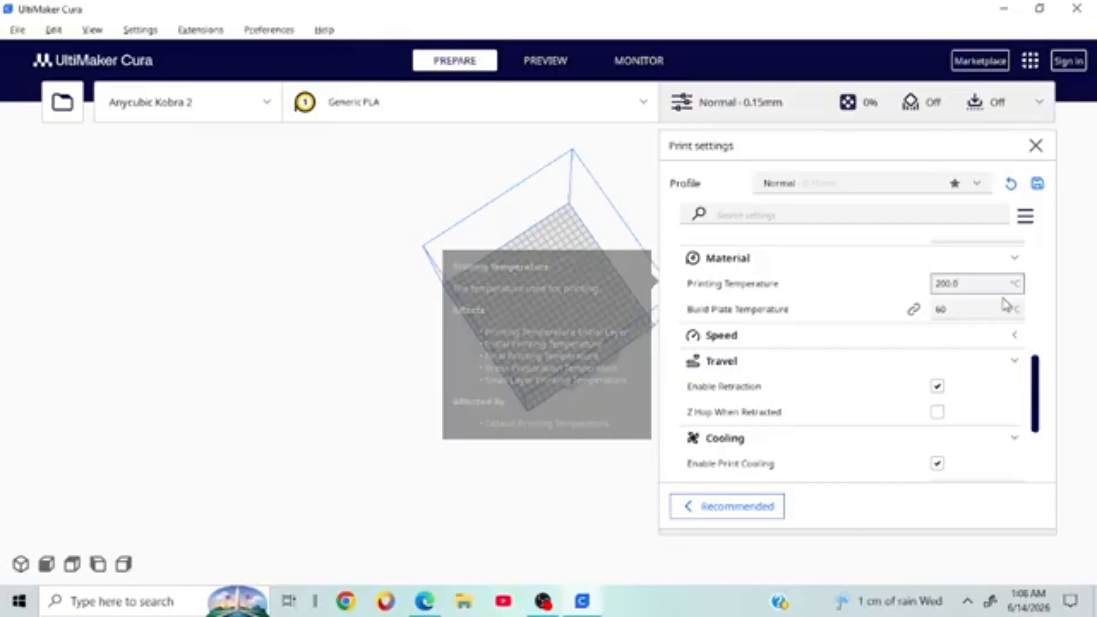
key(BackSpace)
key(BackSpace)
key(BackSpace)
key(BackSpace)
key(BackSpace)
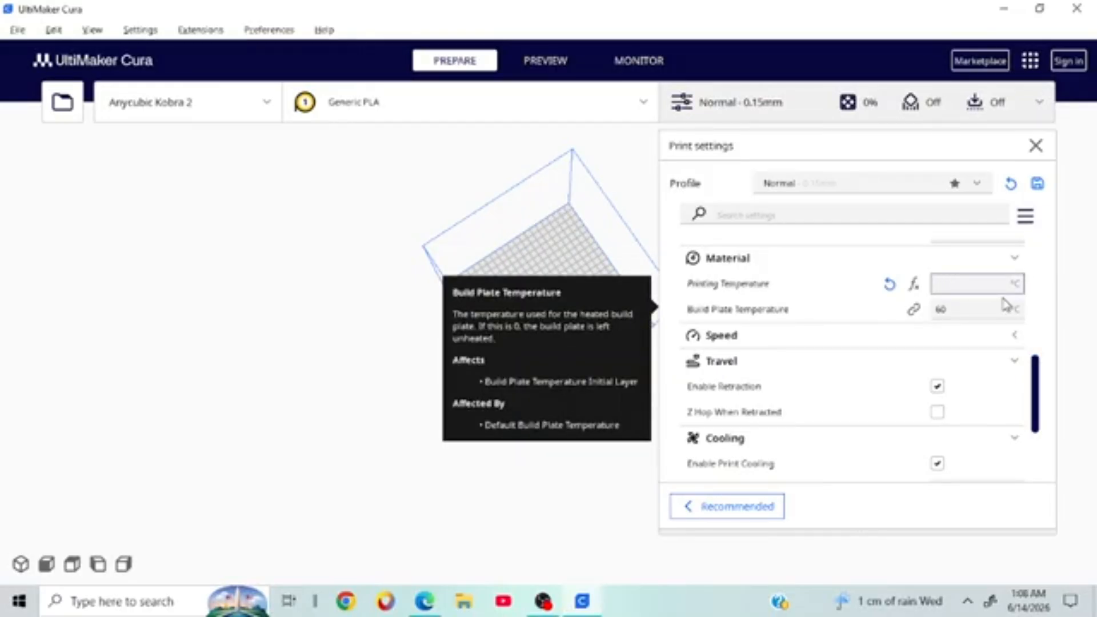
text(18)
text(0)
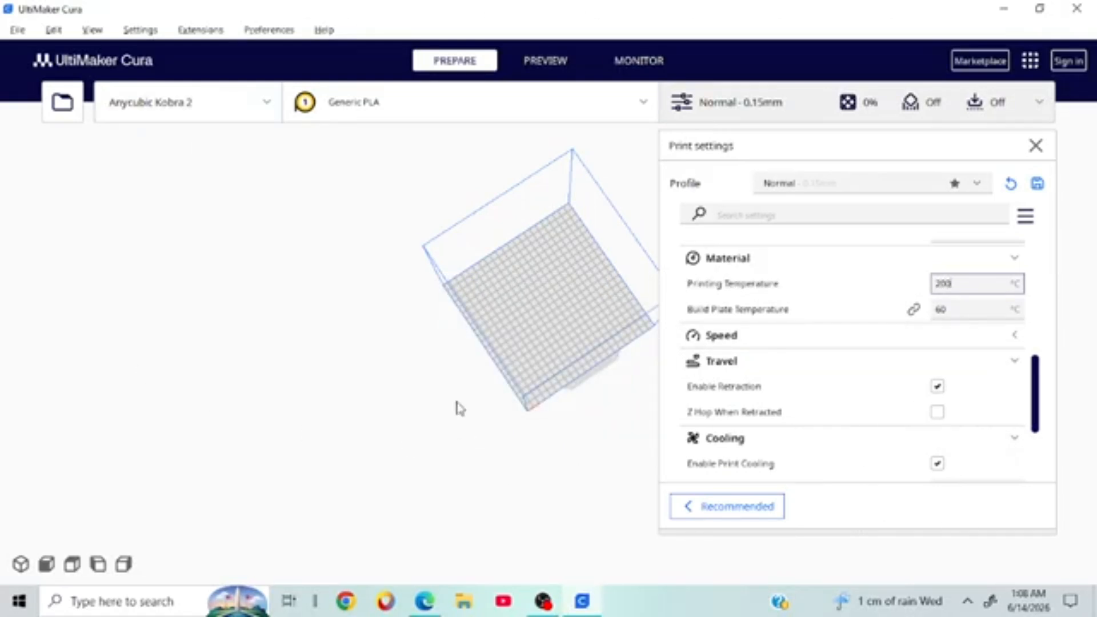
Step: Erase the 200.0 printing temperature, collapse the Material group, and scroll through the settings
right_drag(460, 408, 528, 502)
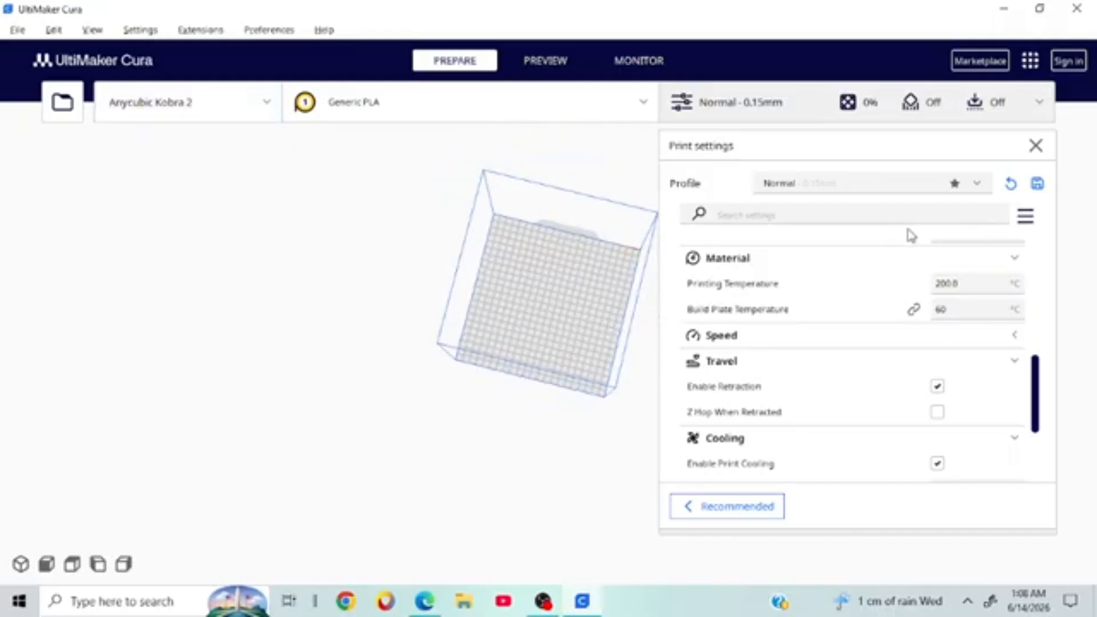
click(974, 284)
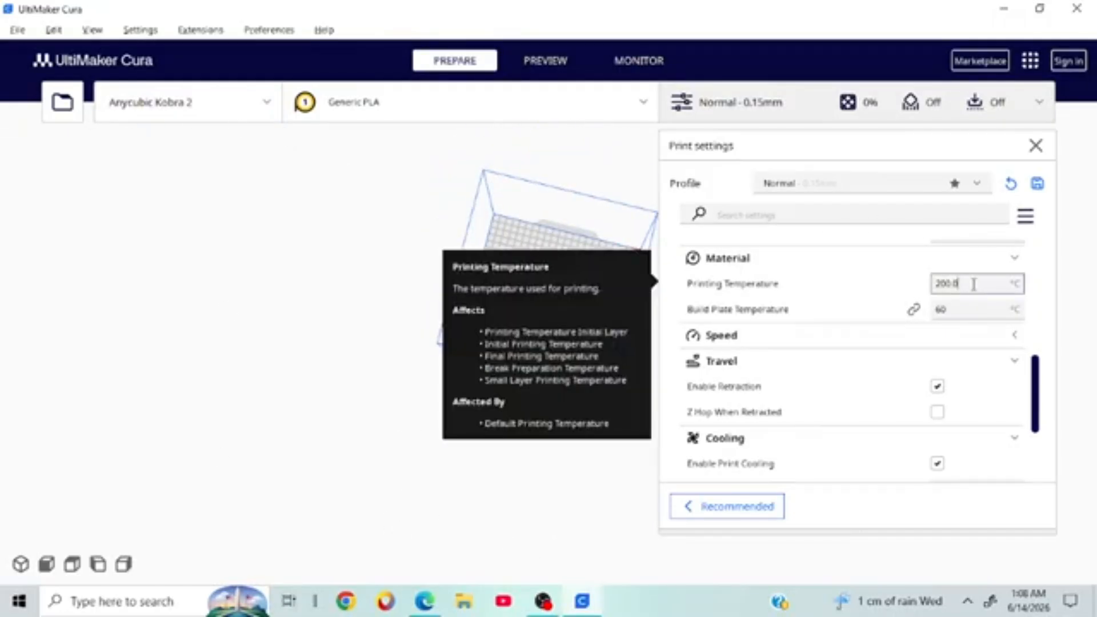
key(BackSpace)
key(BackSpace)
key(BackSpace)
key(BackSpace)
key(BackSpace)
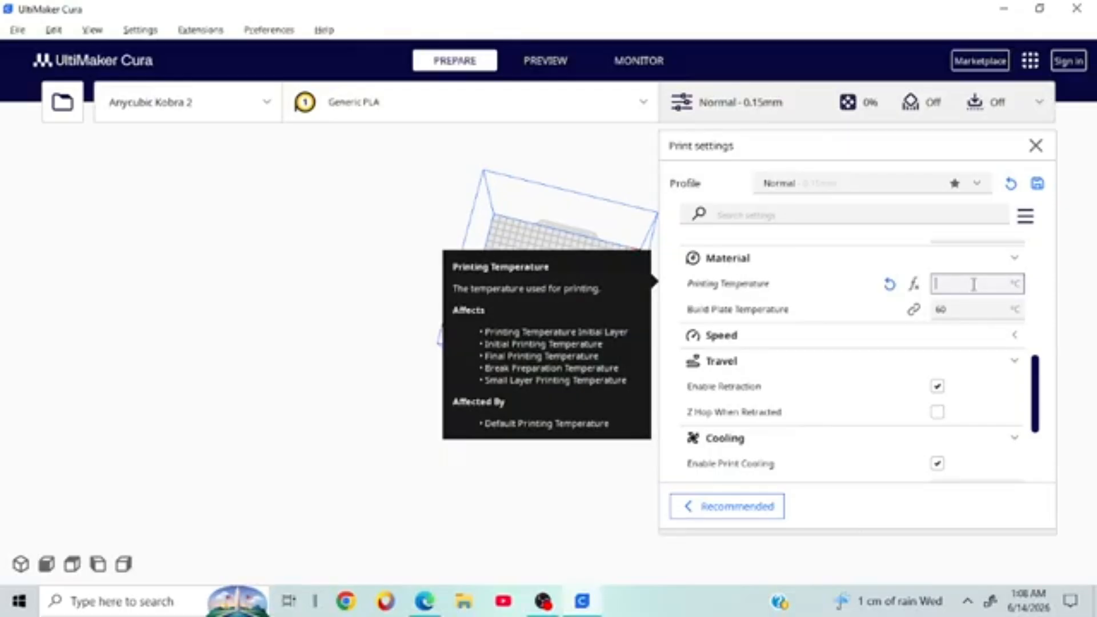
right_click(973, 284)
click(891, 258)
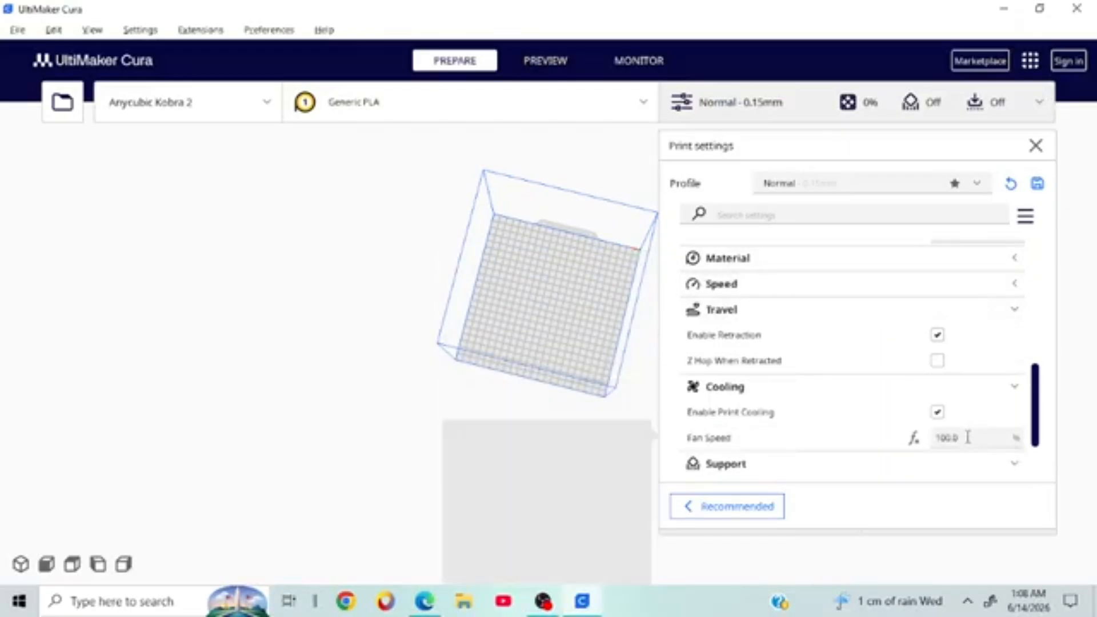
scroll(967, 437, up, 5)
scroll(970, 434, down, 2)
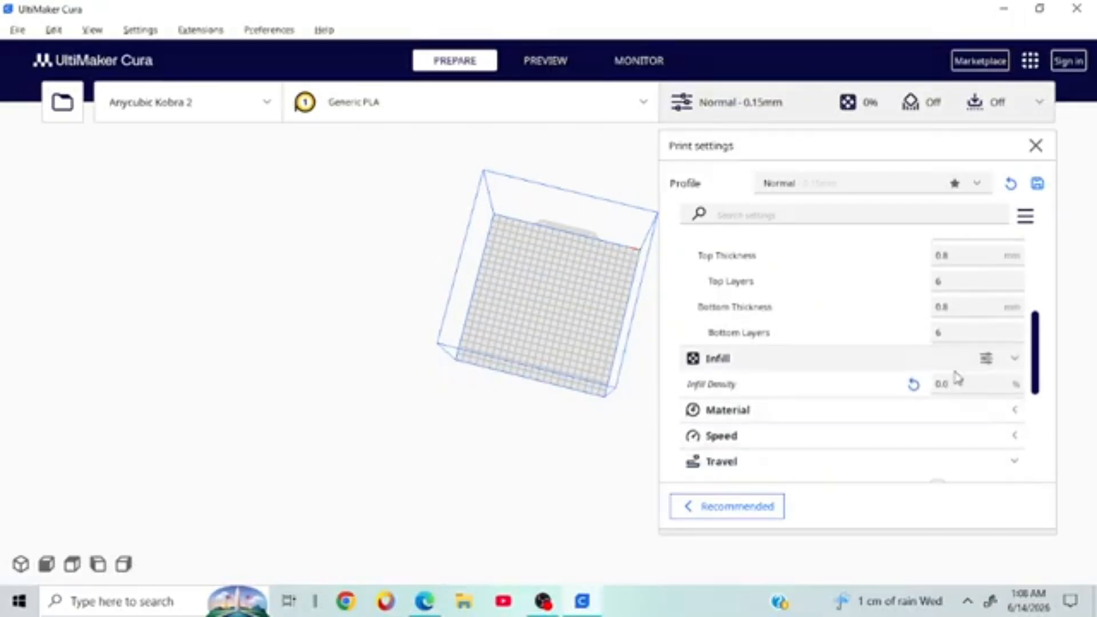
scroll(958, 378, up, 5)
scroll(957, 377, down, 6)
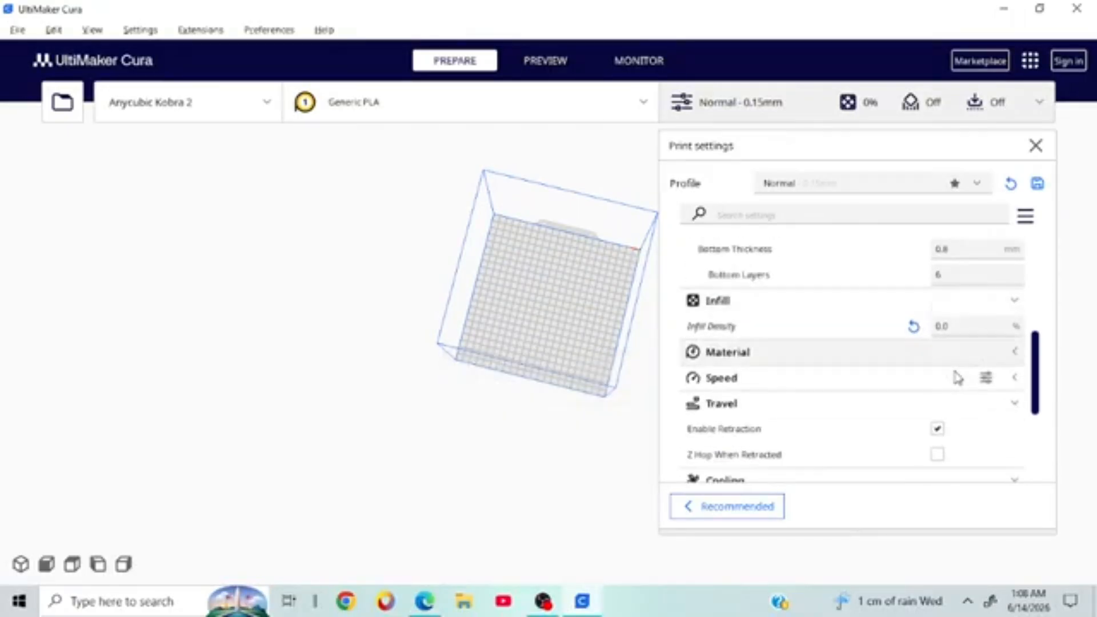
scroll(957, 377, down, 3)
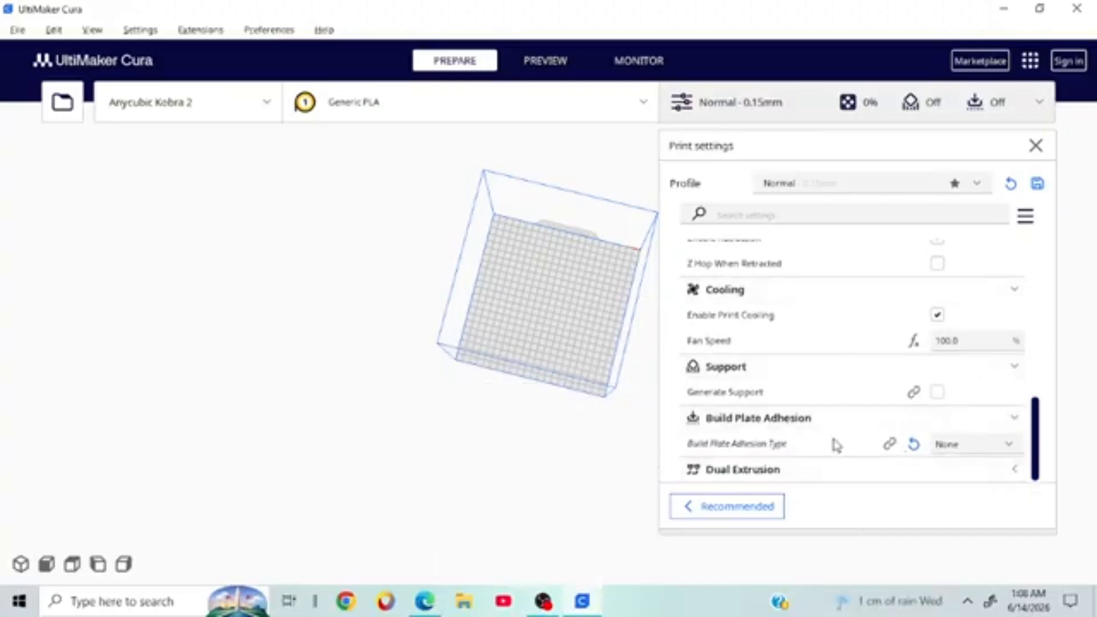
scroll(928, 422, up, 3)
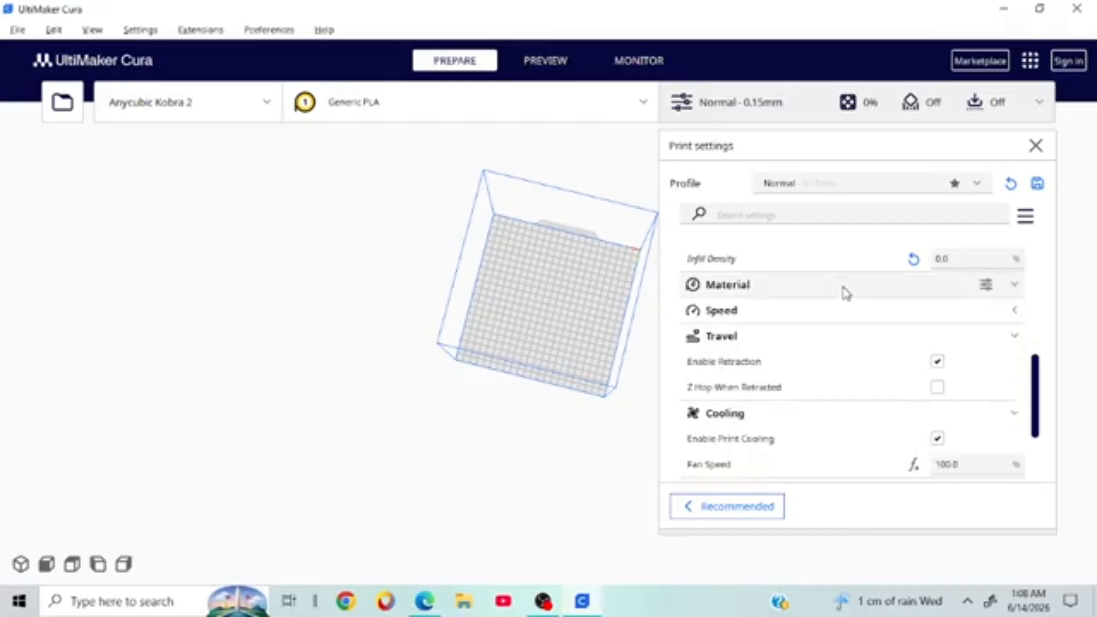
Step: Expand Material, commit an empty printing temperature, and retype the build plate temperature as 60
click(846, 293)
click(970, 309)
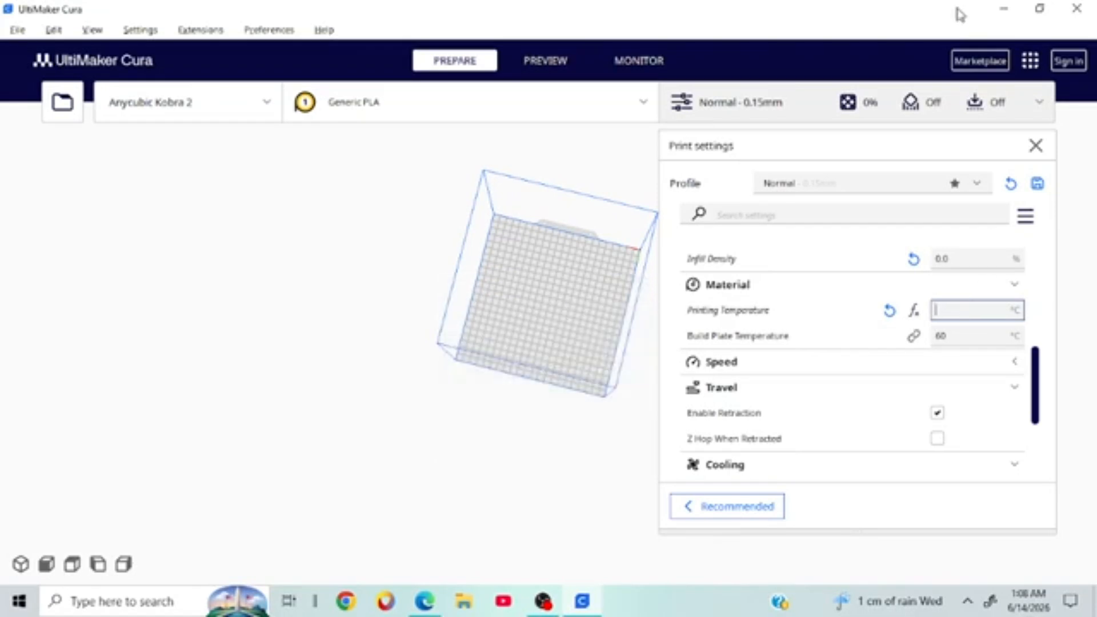
click(964, 344)
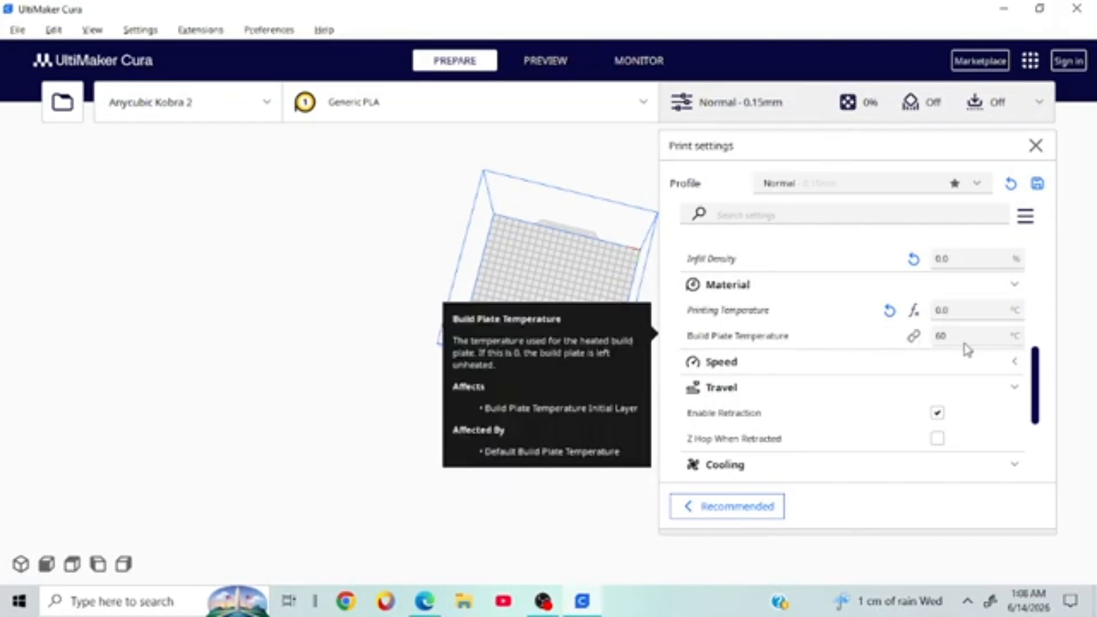
click(982, 339)
key(BackSpace)
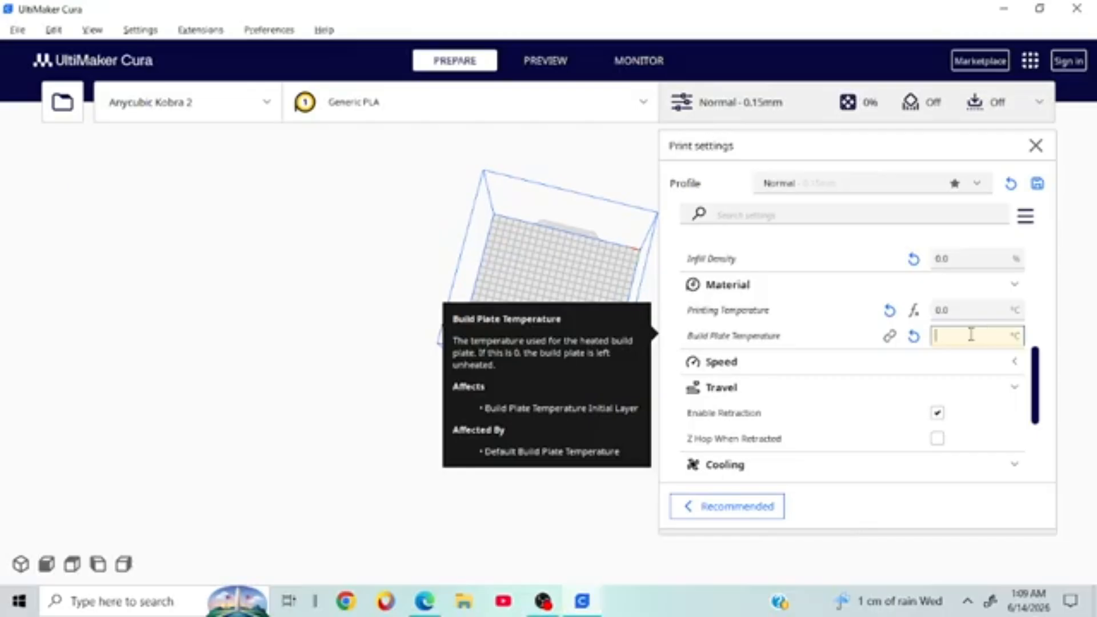
text(0)
click(979, 311)
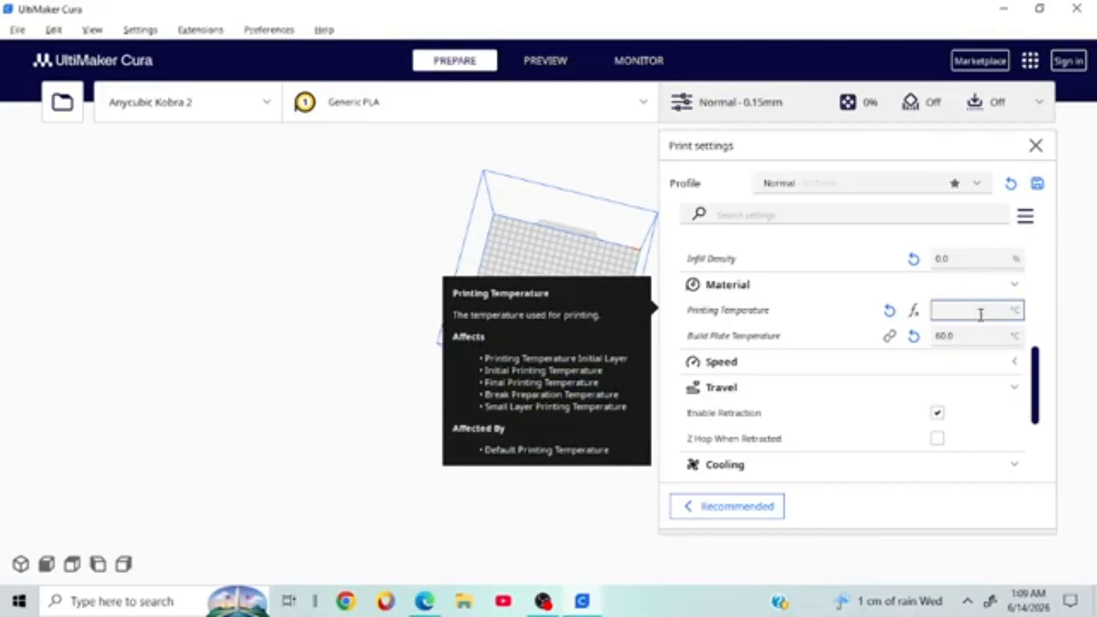
Step: Set printing temperature to 0.0 and expand Speed to show 80.0 print speed, keeping Normal
text(200)
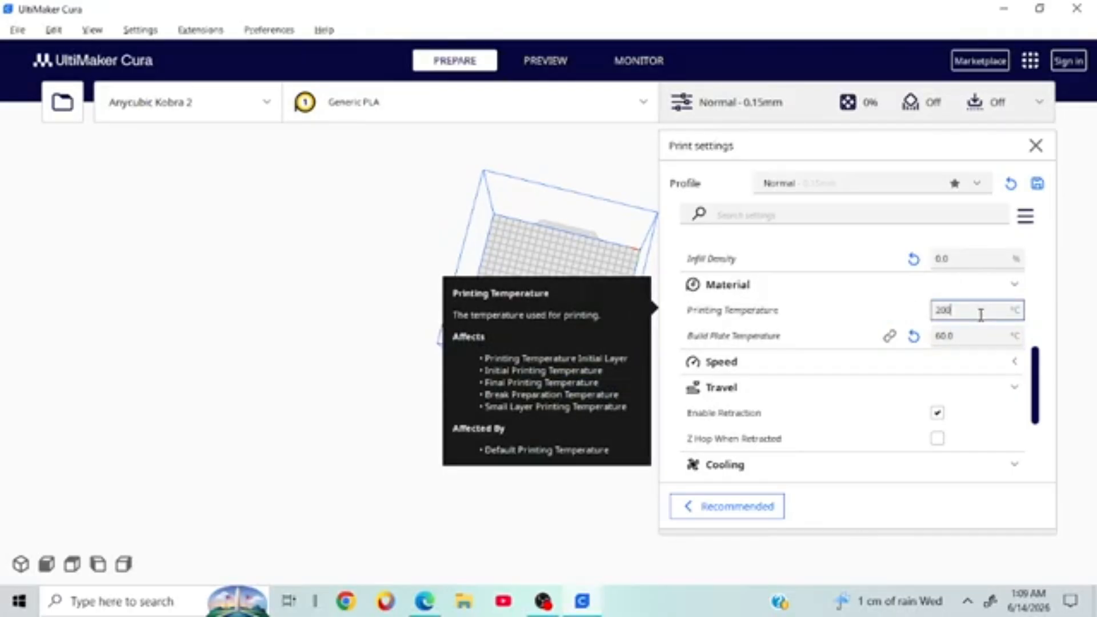
key(BackSpace)
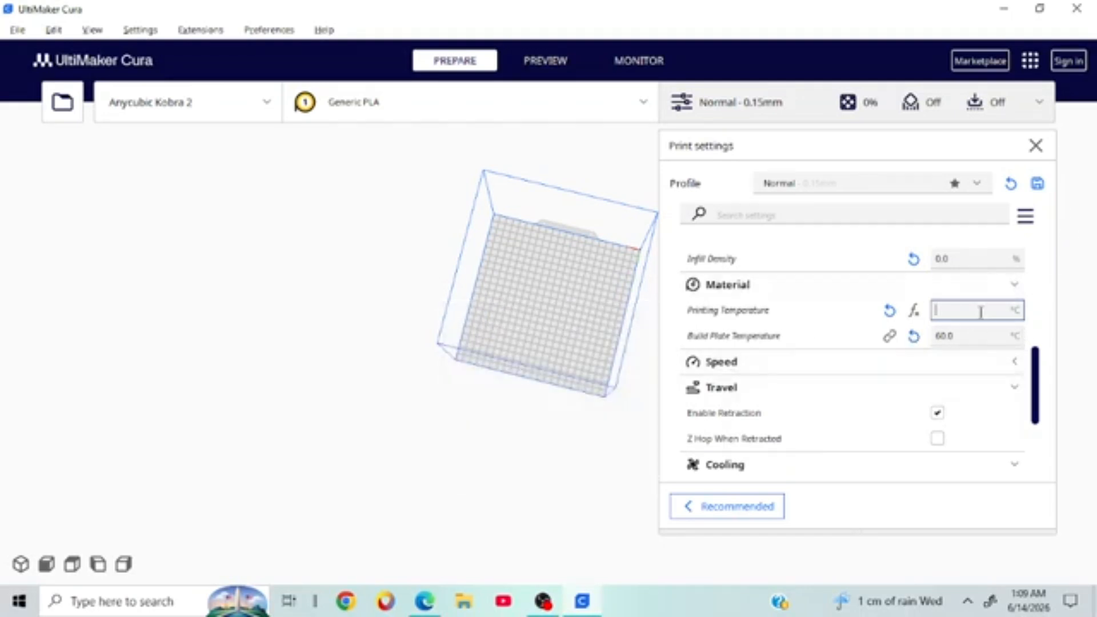
text(0.0)
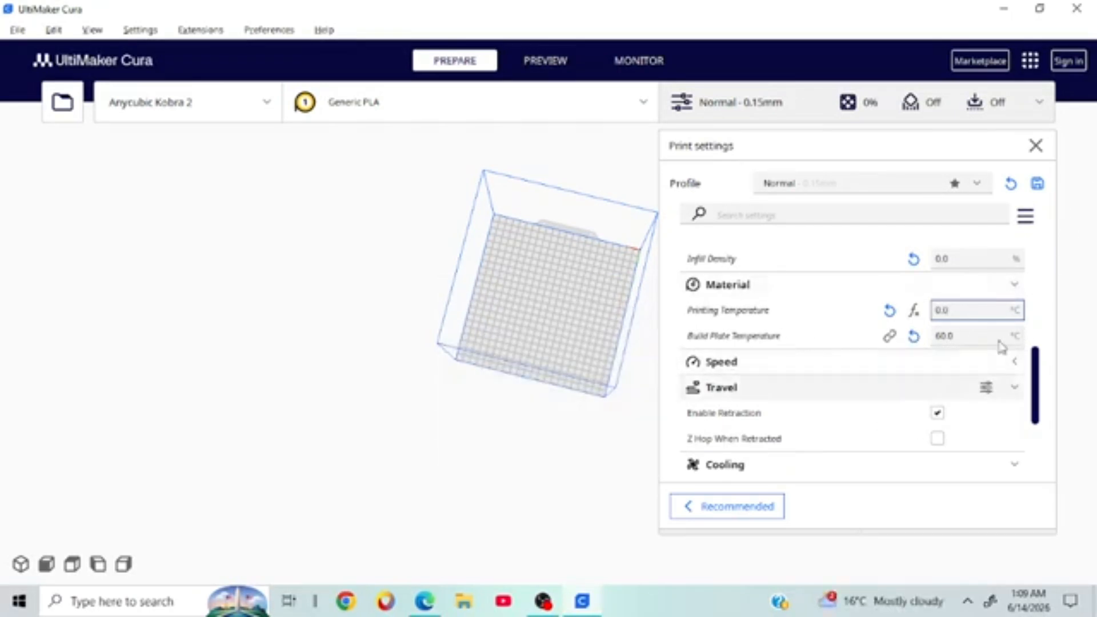
click(777, 365)
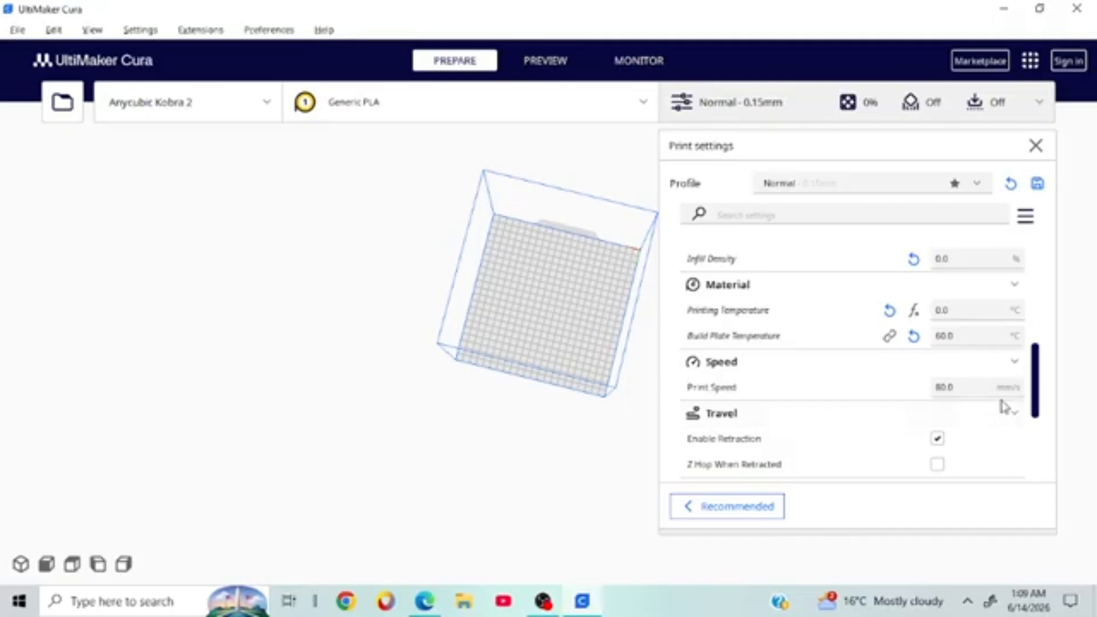
click(799, 183)
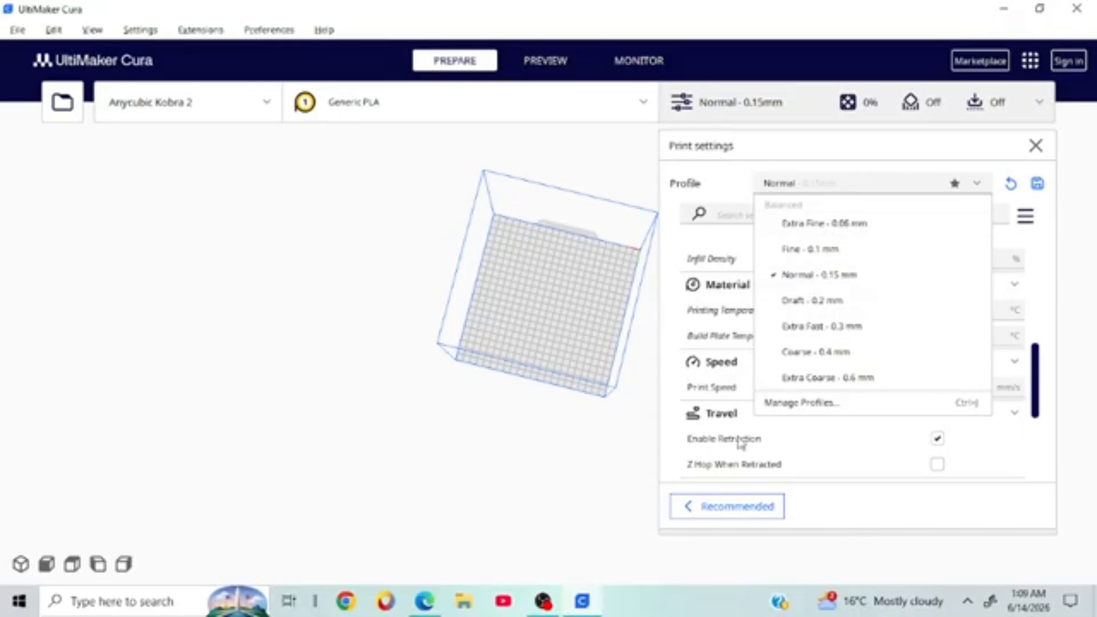
click(811, 437)
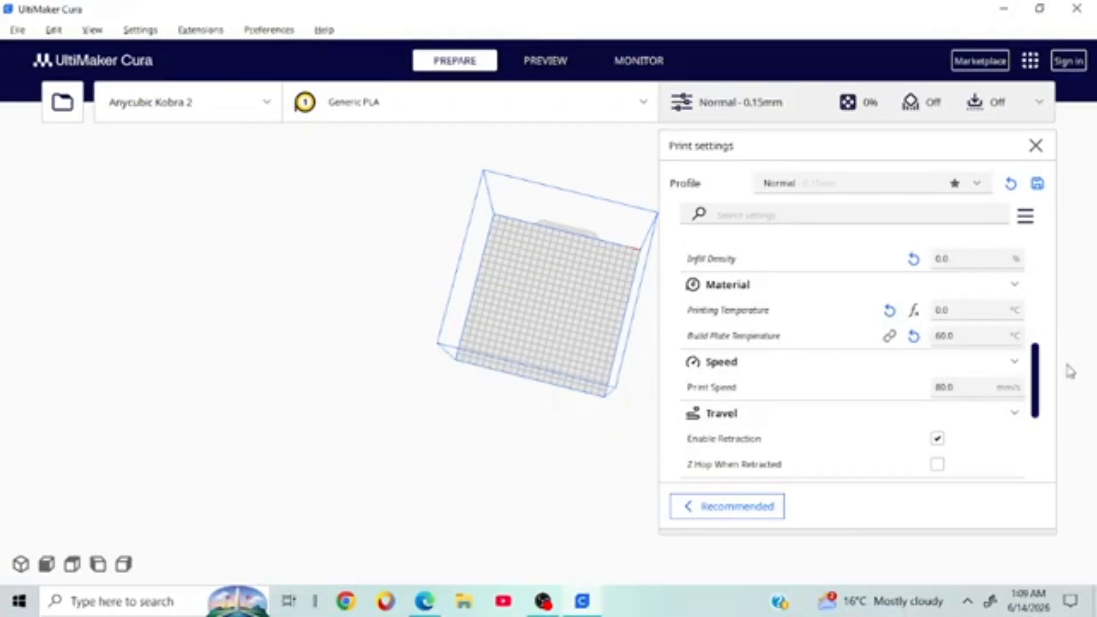
scroll(885, 396, down, 4)
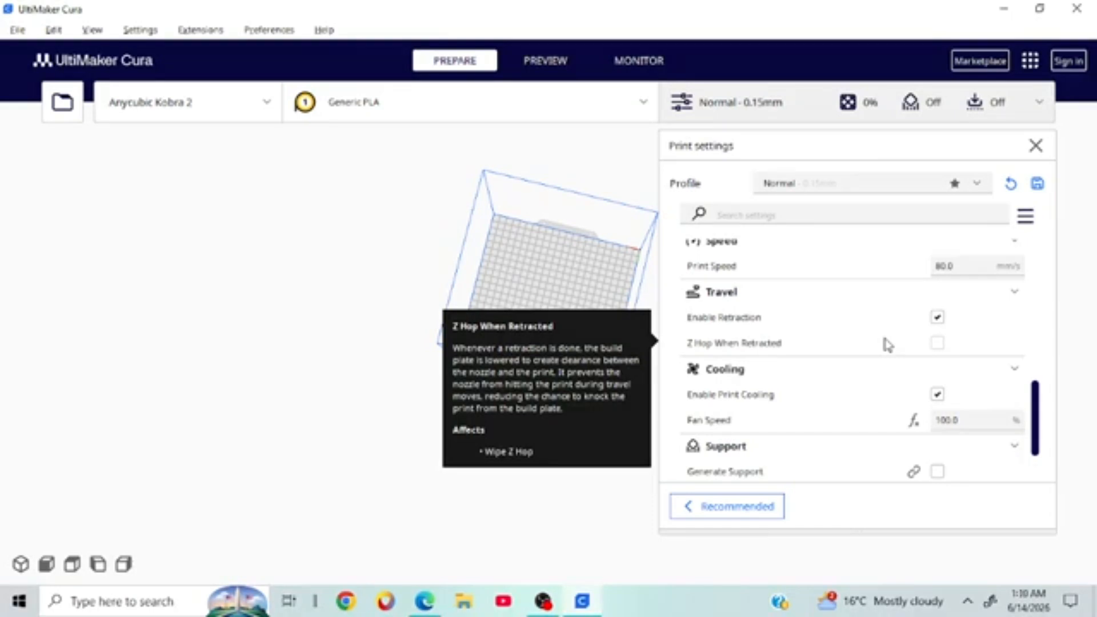
right_drag(461, 293, 212, 201)
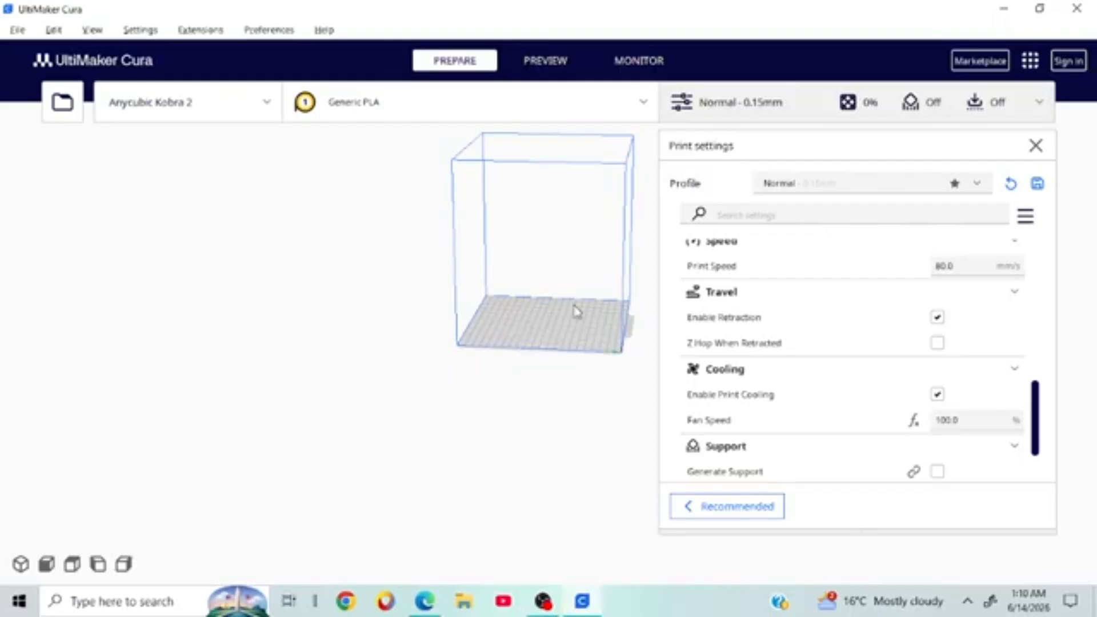
right_click(572, 374)
click(550, 443)
scroll(548, 444, down, 2)
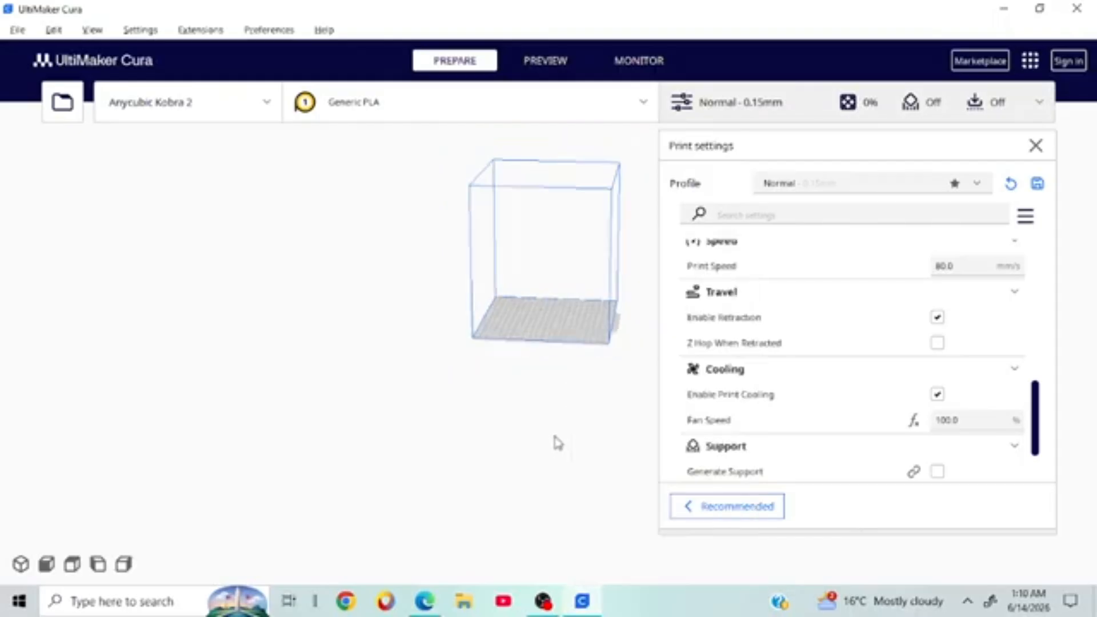
scroll(547, 443, up, 2)
right_drag(550, 449, 499, 399)
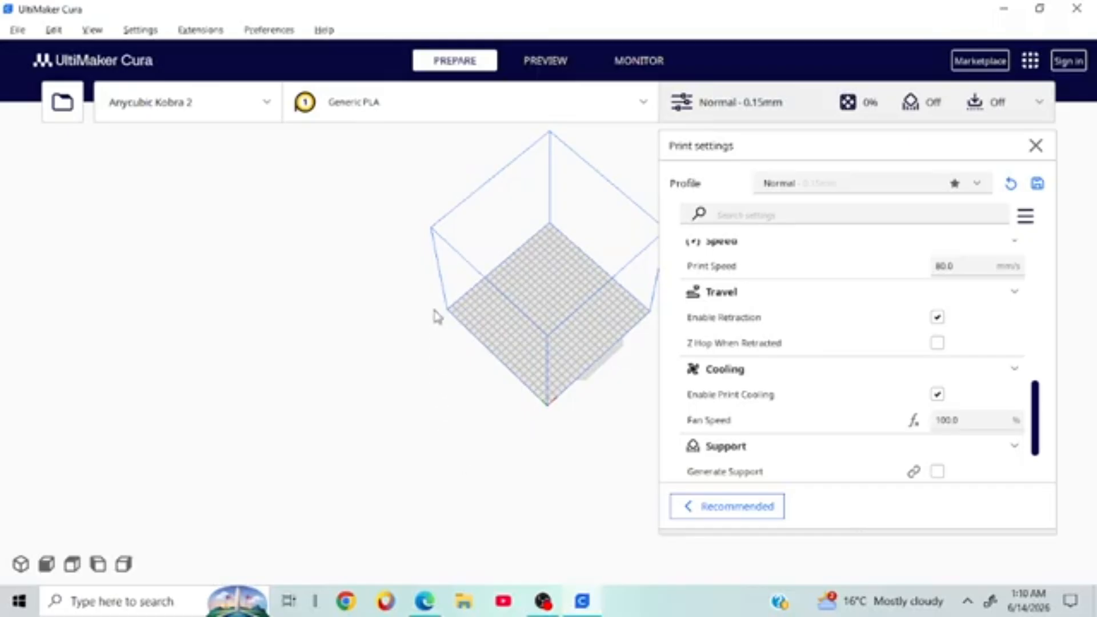
scroll(876, 314, up, 5)
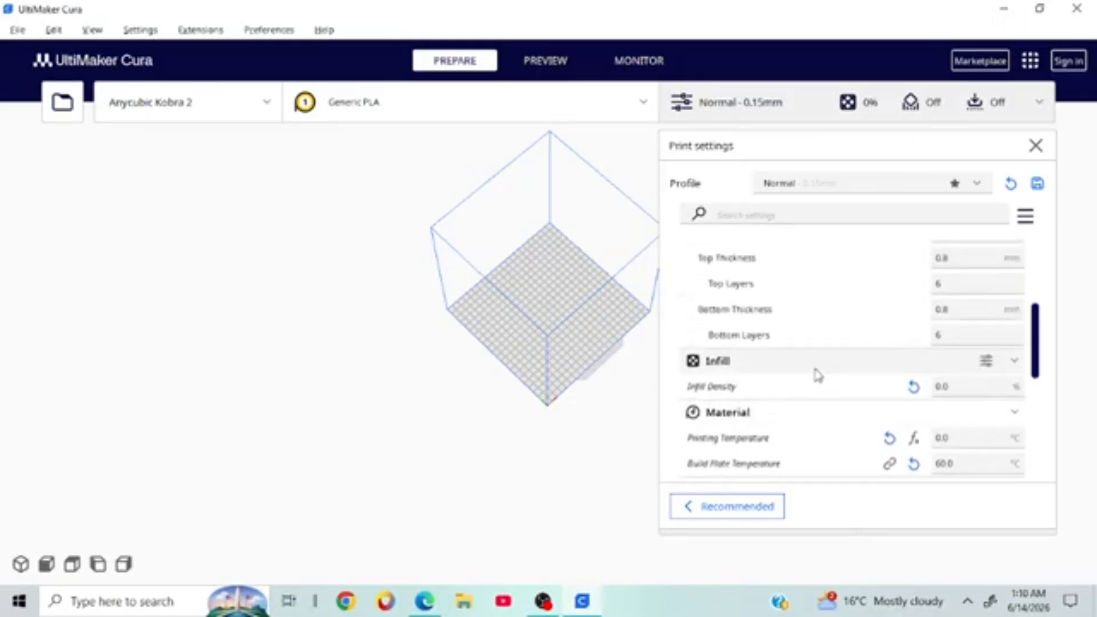
mouse_move(802, 343)
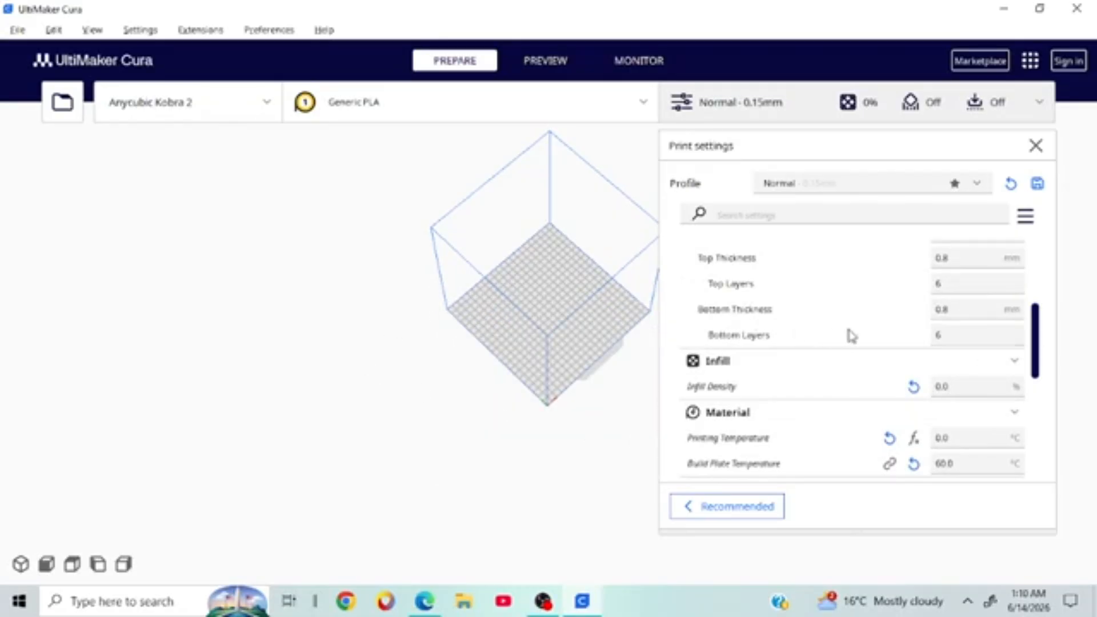
mouse_move(901, 387)
scroll(855, 385, down, 5)
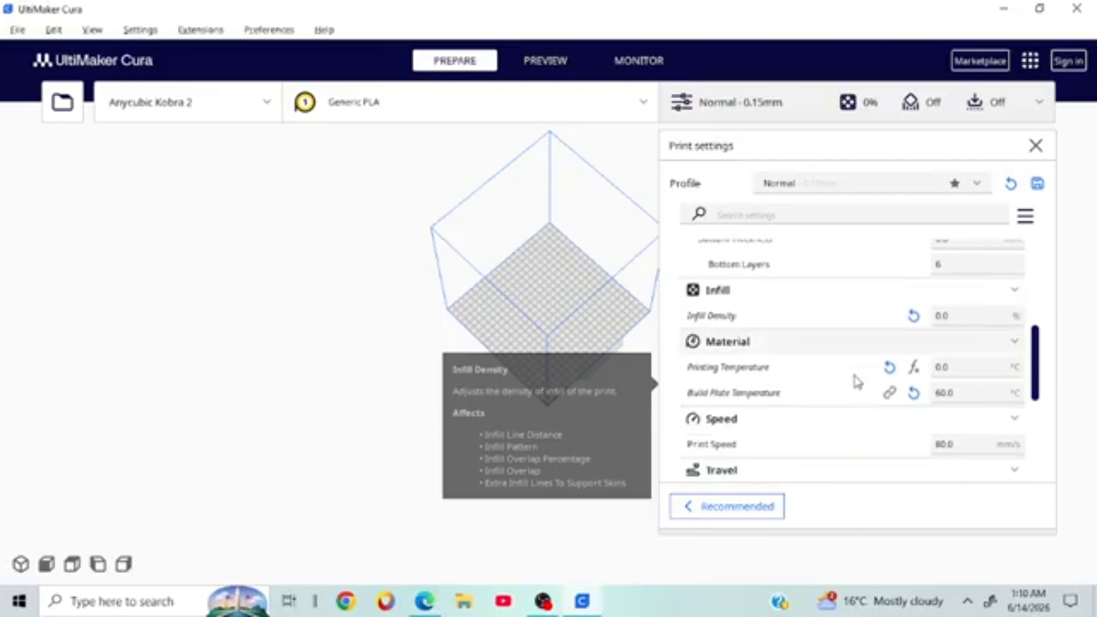
scroll(855, 391, down, 1)
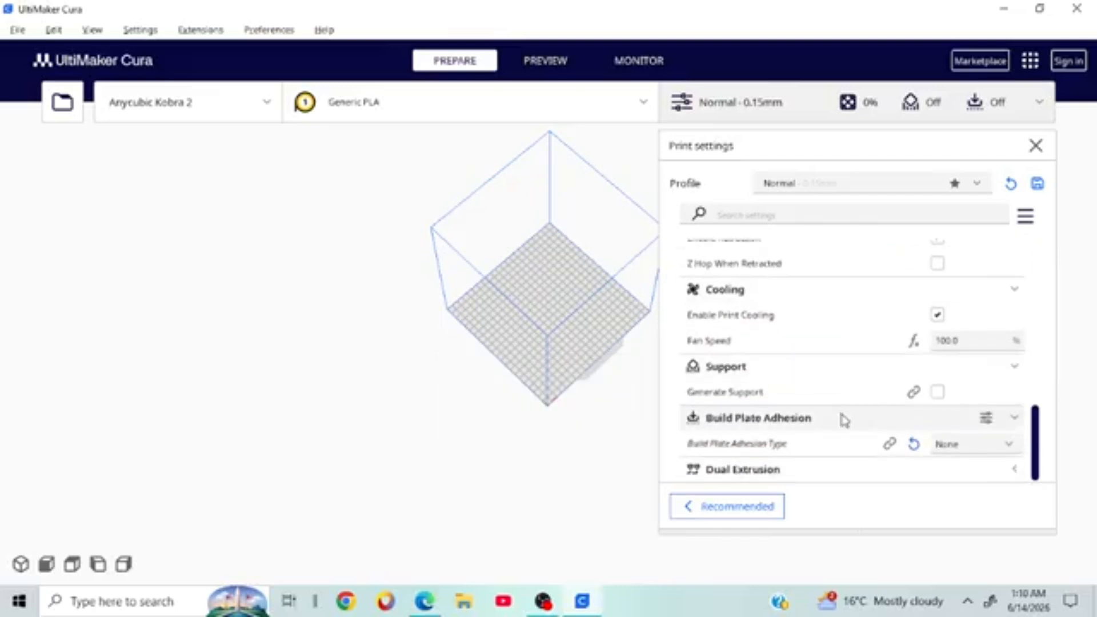
mouse_move(785, 451)
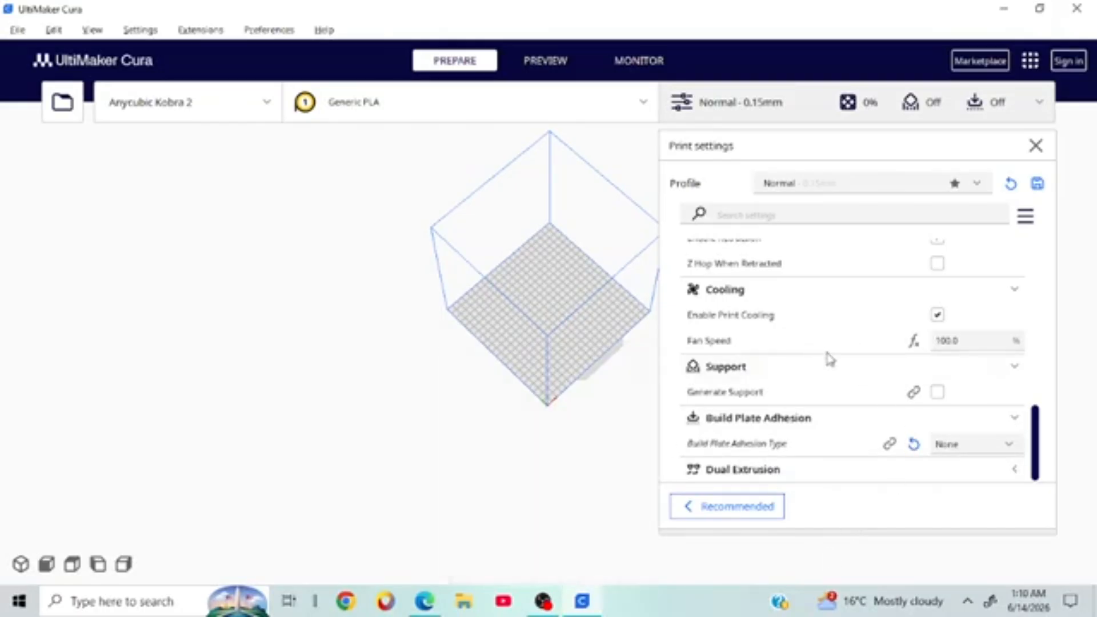
scroll(828, 368, up, 5)
scroll(833, 382, down, 5)
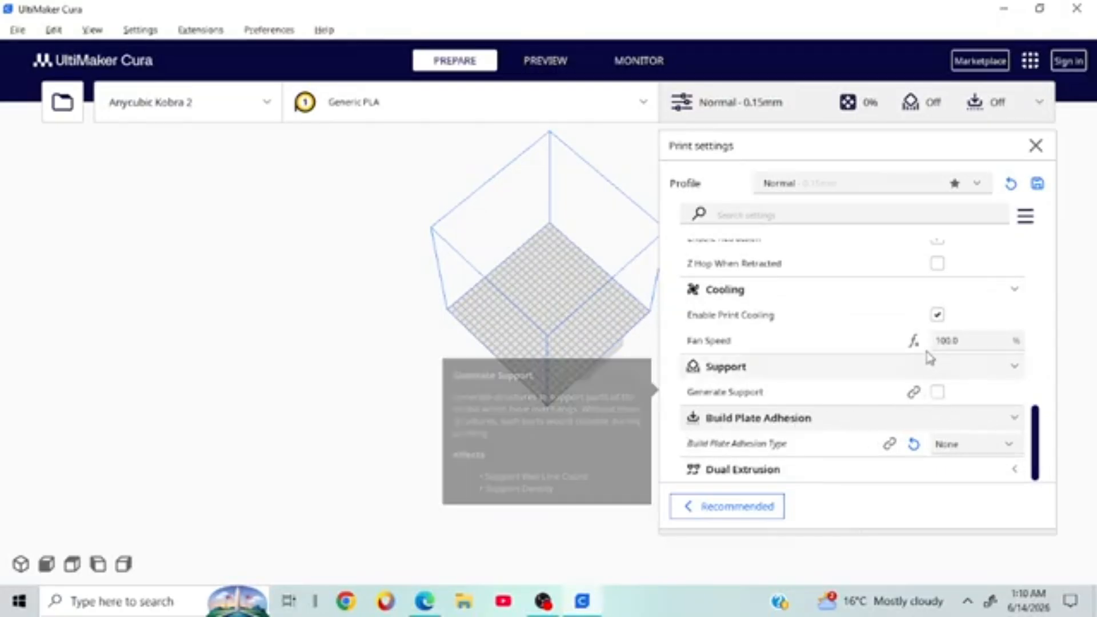
scroll(806, 354, up, 3)
scroll(829, 377, down, 3)
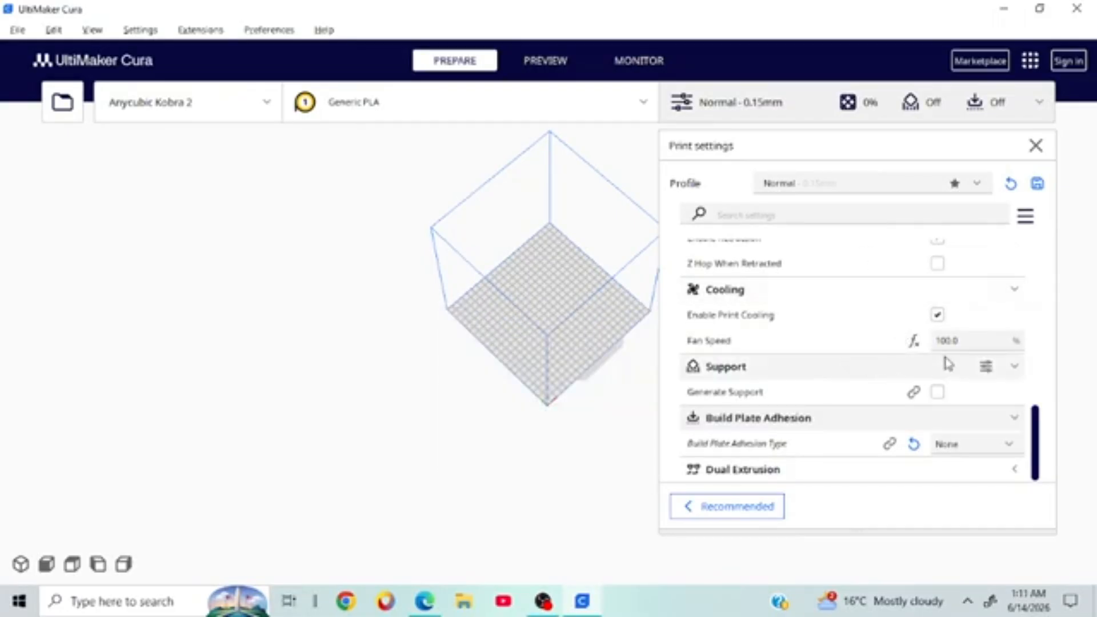
mouse_move(960, 354)
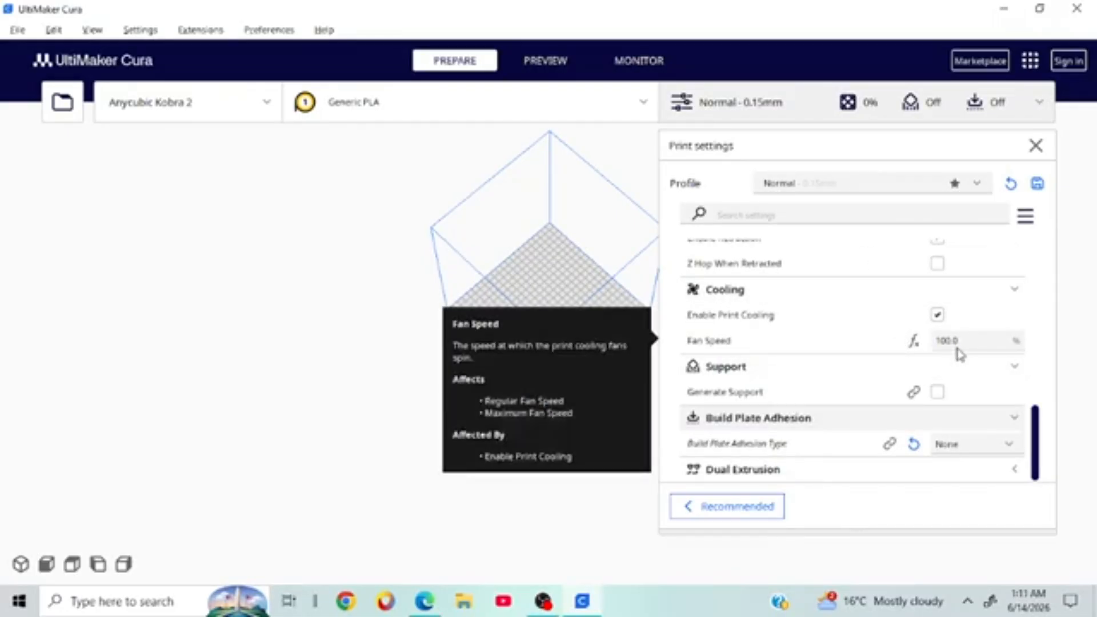
mouse_move(926, 438)
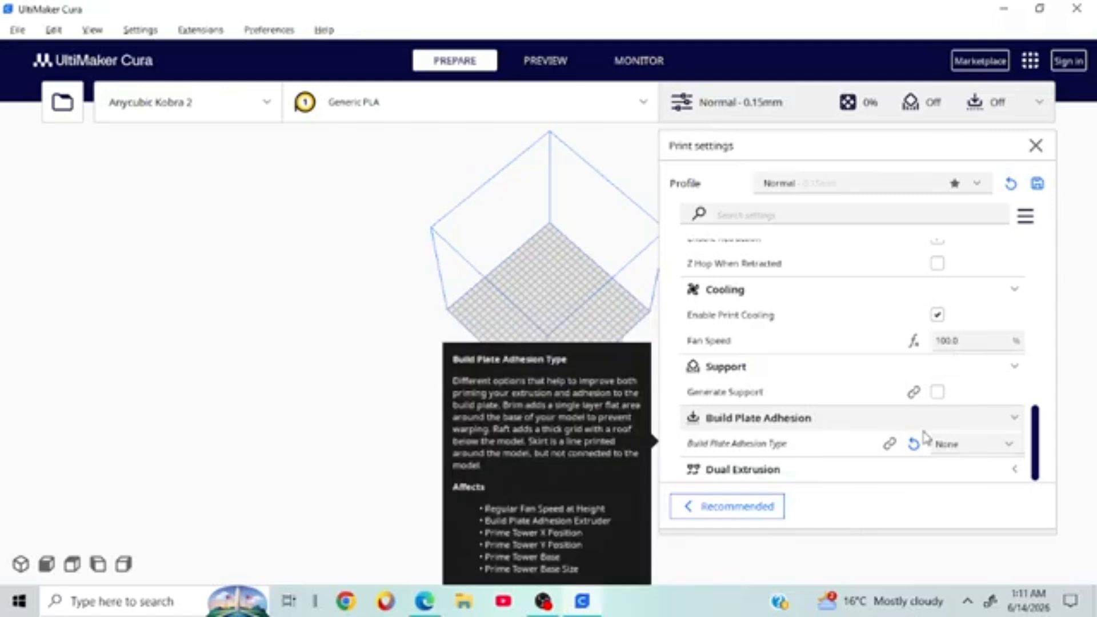
click(972, 338)
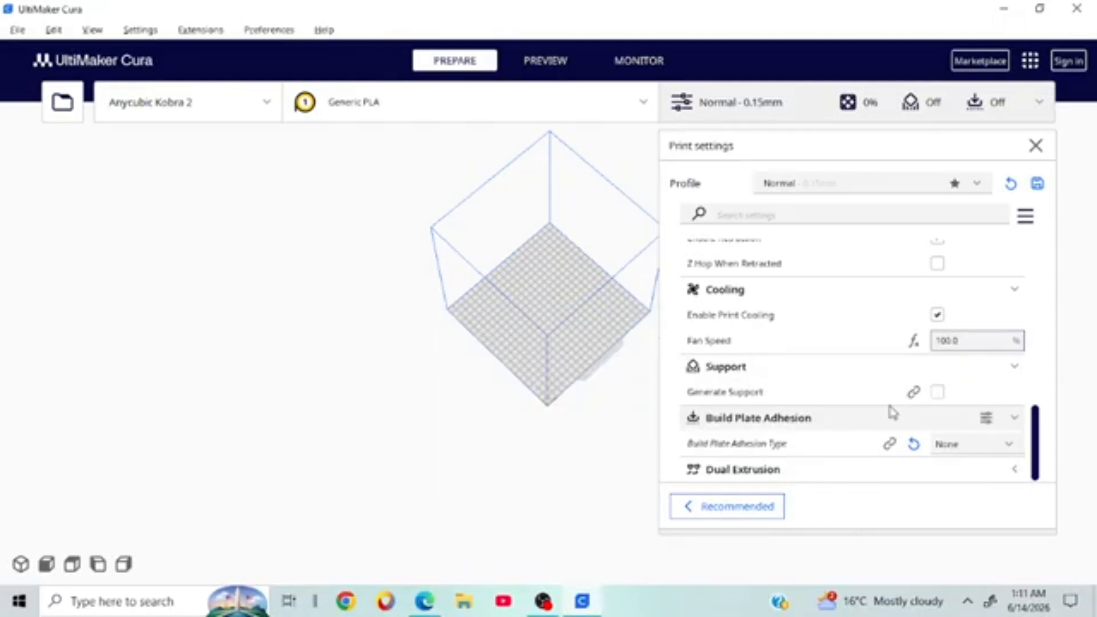
Step: Leave fan speed at 100, enable Generate Support, and orbit around the build plate
mouse_move(940, 390)
click(941, 395)
click(938, 393)
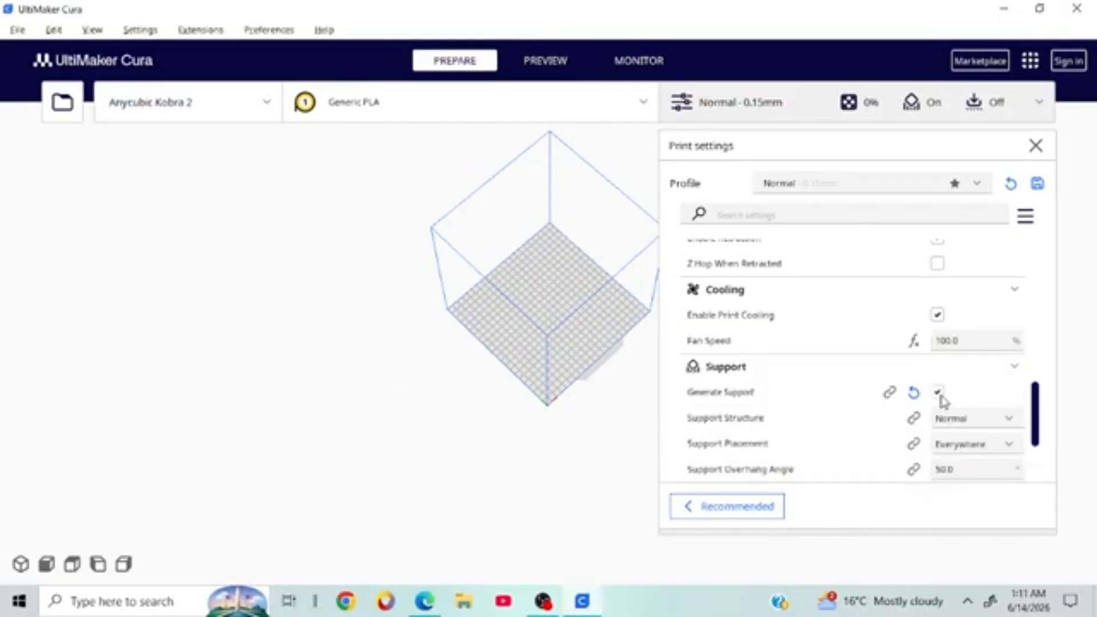
scroll(940, 400, down, 3)
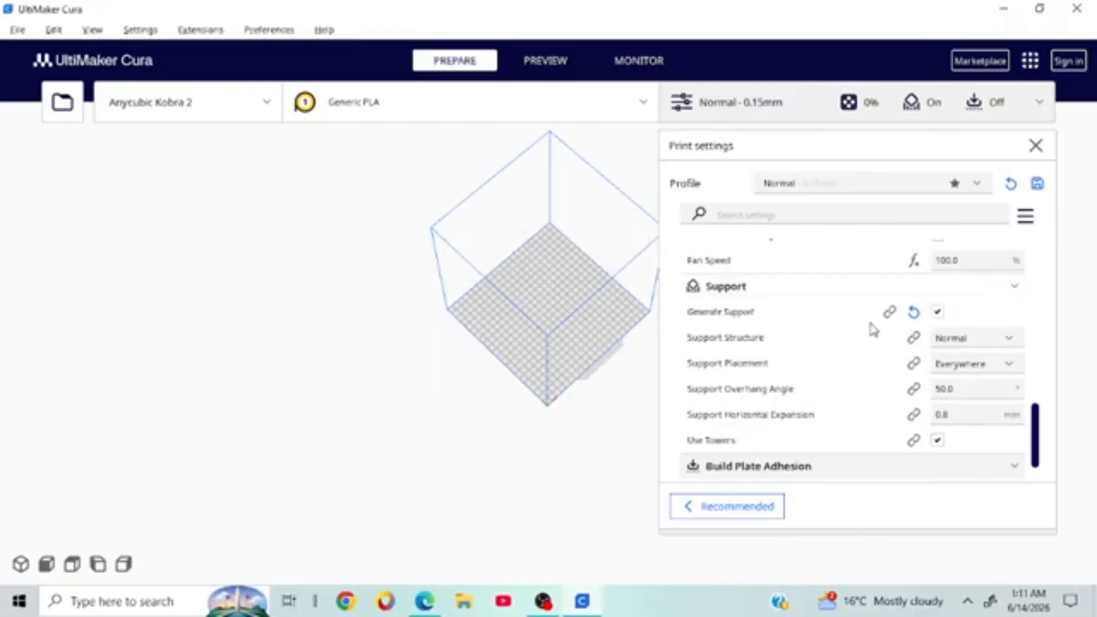
mouse_move(886, 345)
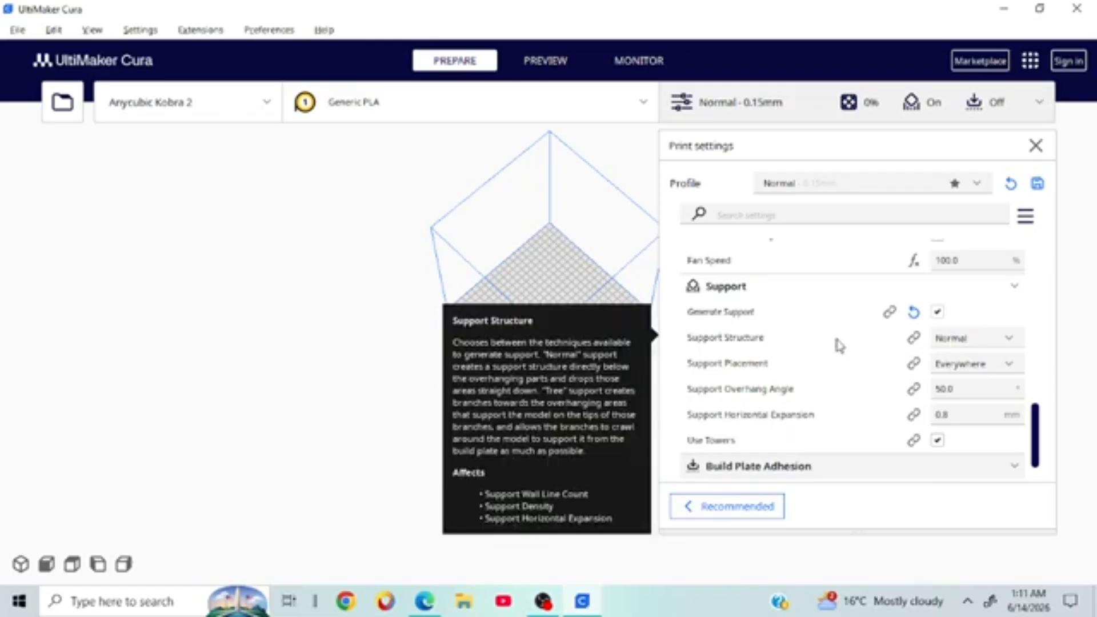
right_drag(505, 399, 245, 320)
scroll(482, 350, up, 5)
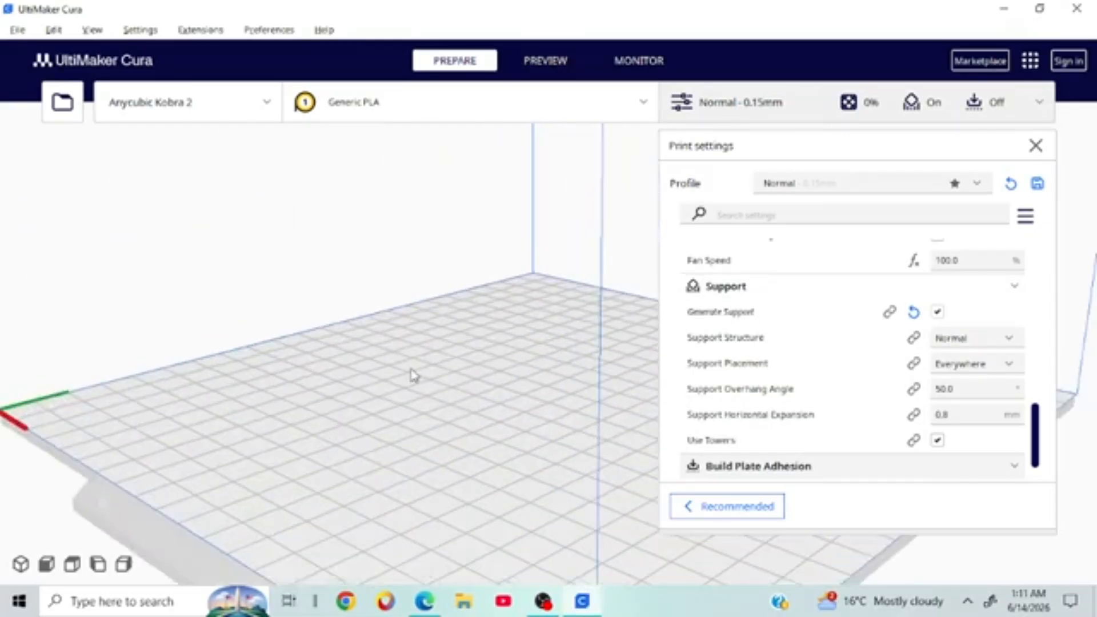
right_drag(414, 375, 564, 354)
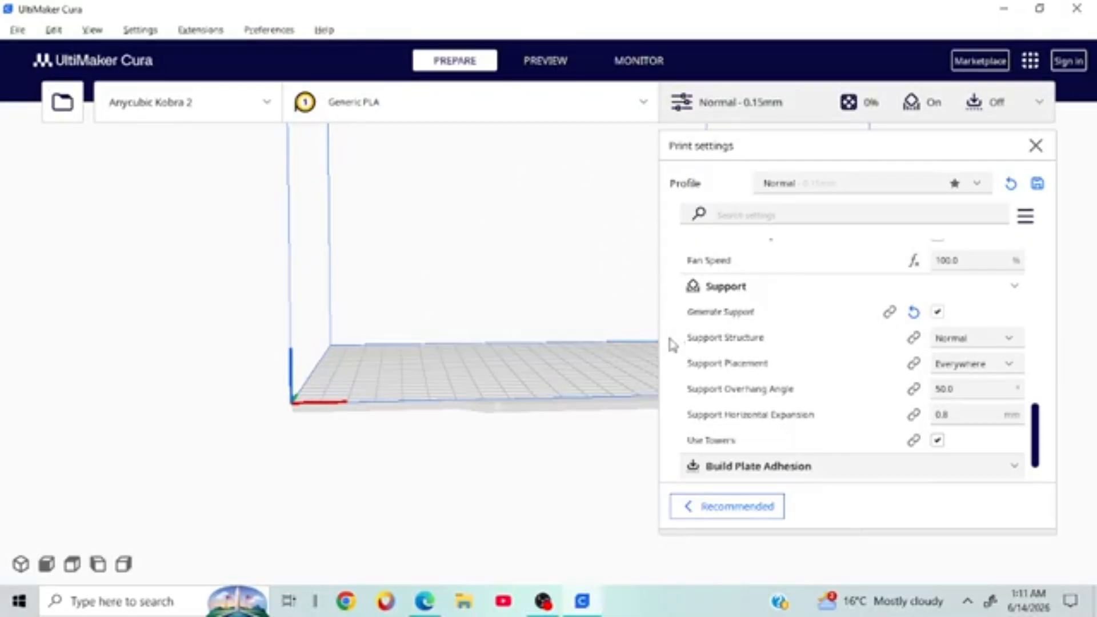
right_drag(575, 362, 589, 472)
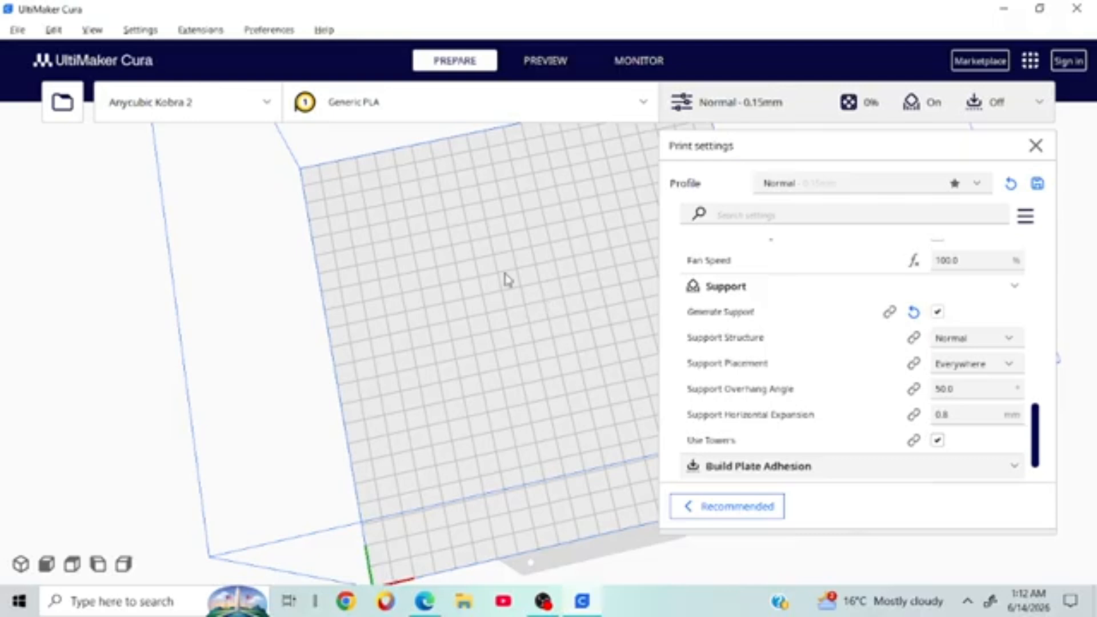
right_drag(506, 275, 499, 240)
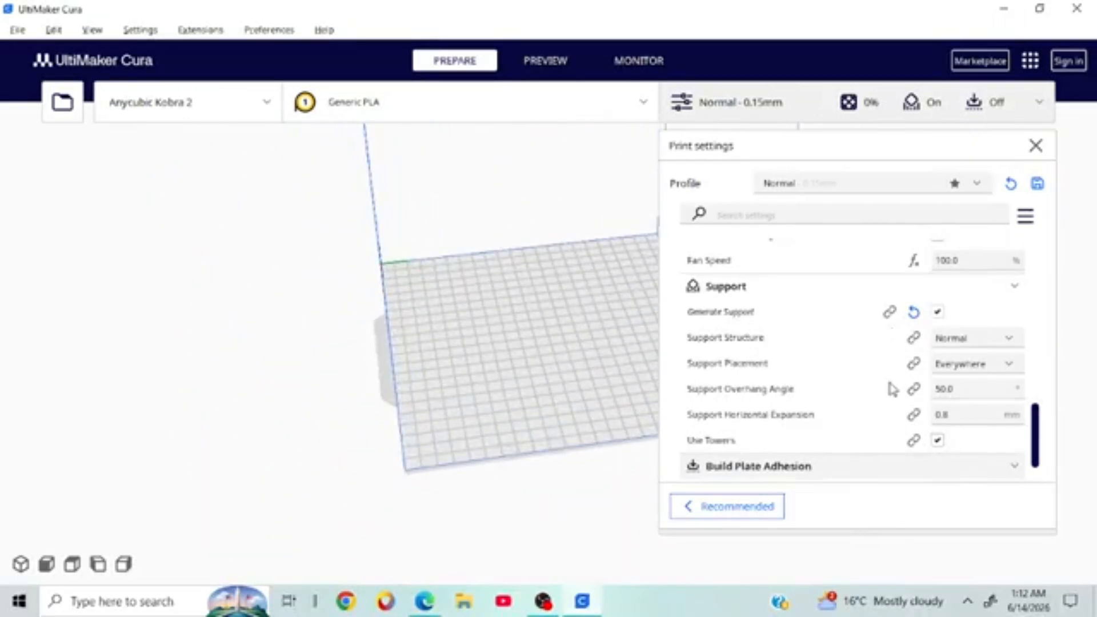
click(969, 371)
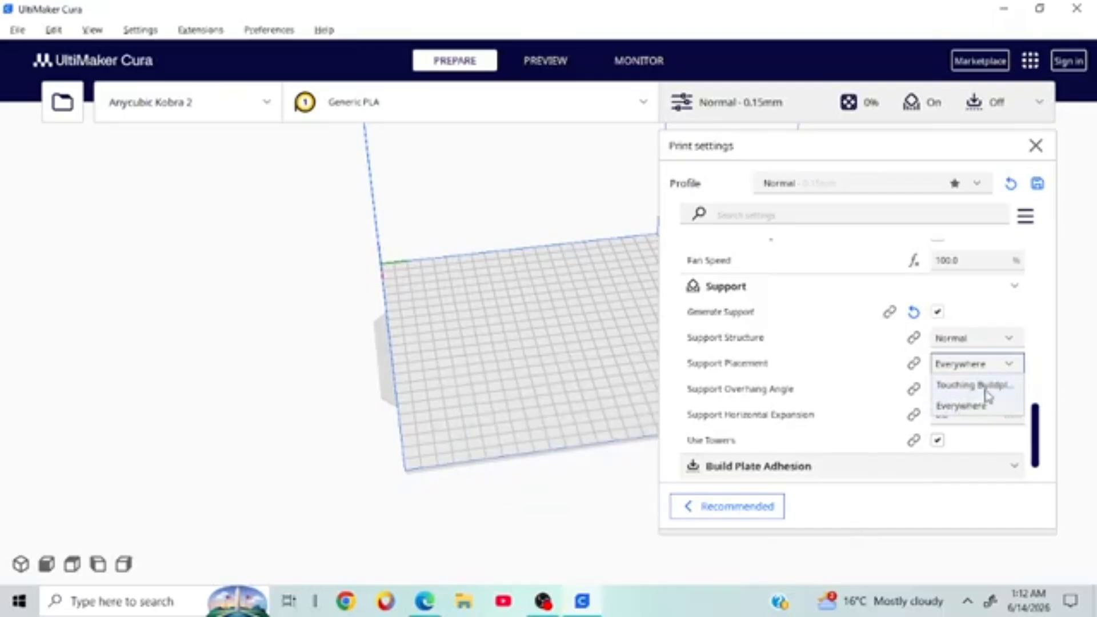
Step: Set Support Placement to Touching Buildplate, leaving the Use Towers setting unchanged
click(947, 392)
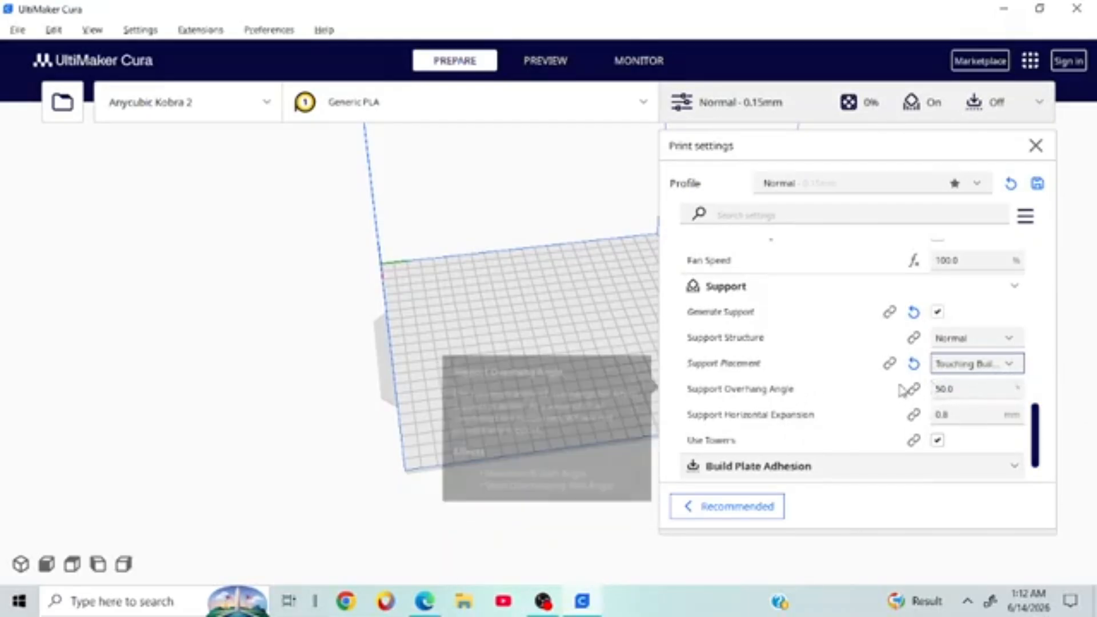
right_drag(532, 329, 599, 303)
scroll(603, 310, up, 3)
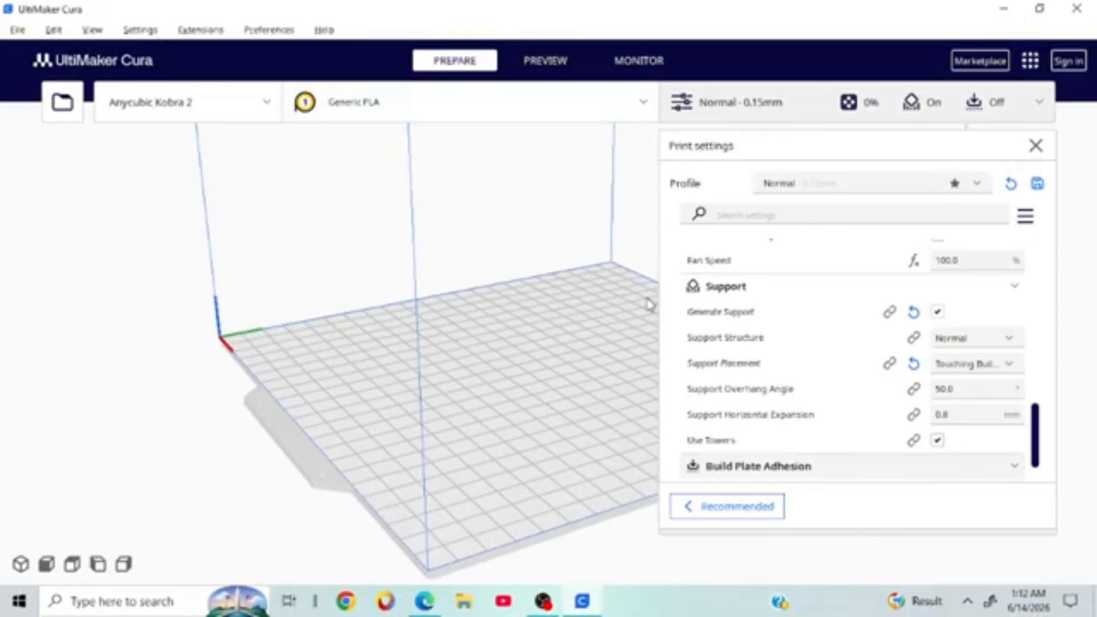
mouse_move(938, 394)
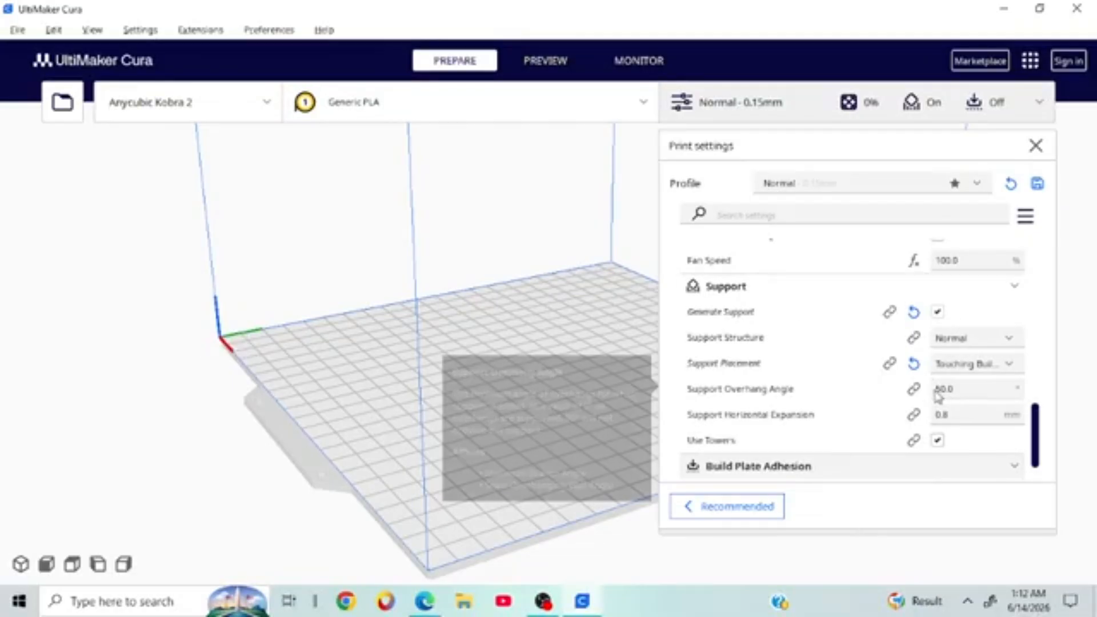
scroll(937, 394, down, 1)
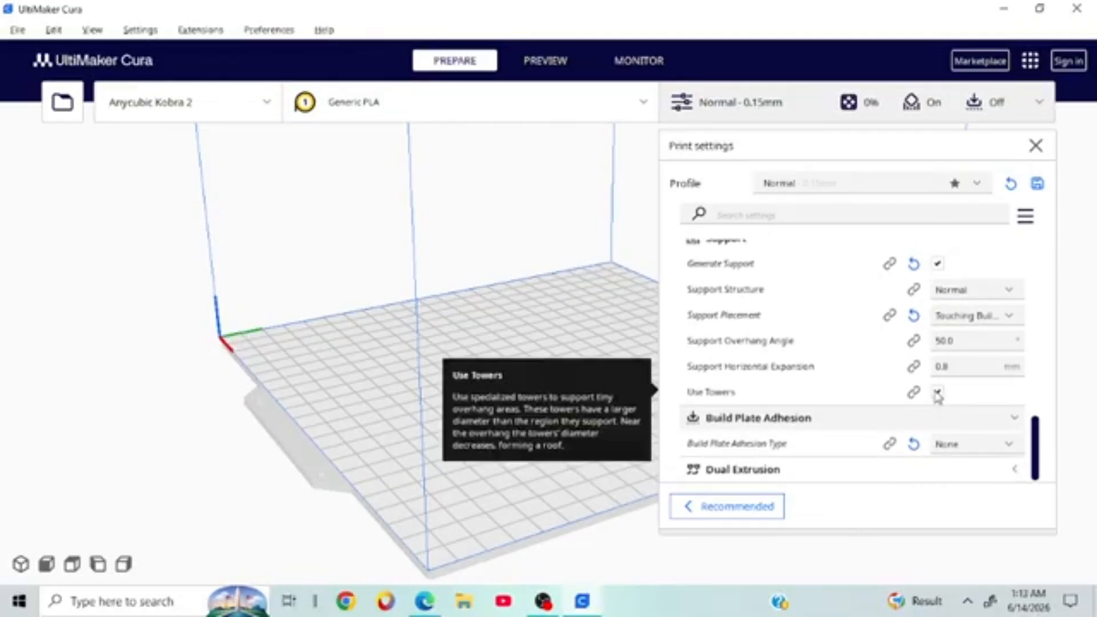
right_click(941, 402)
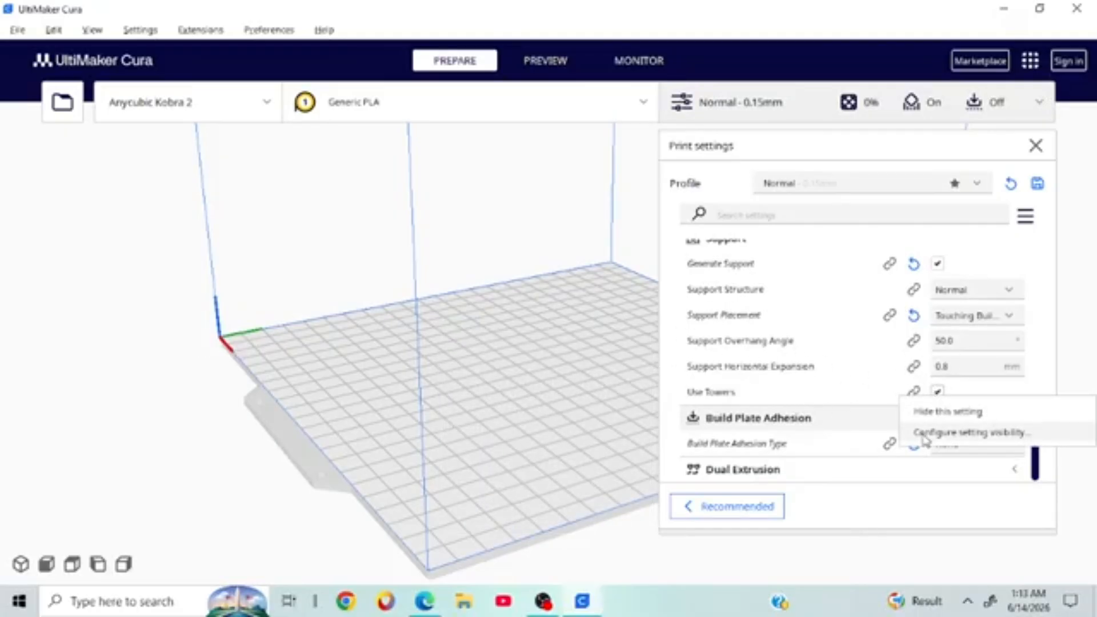
click(1068, 387)
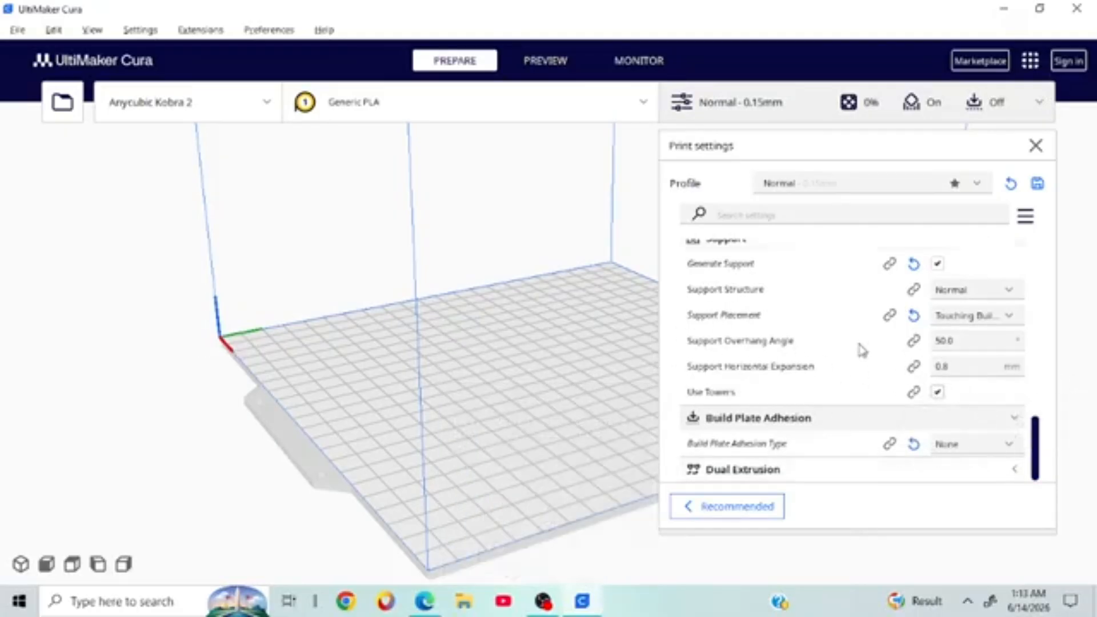
mouse_move(847, 368)
mouse_move(842, 459)
mouse_move(735, 445)
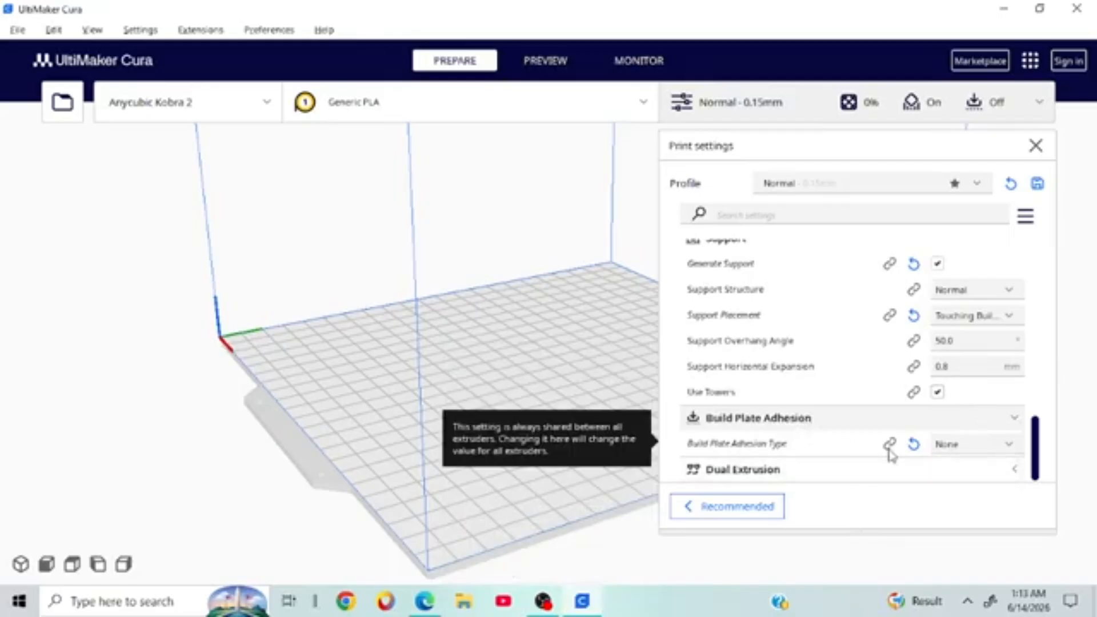
Step: Switch Generate Support back off
mouse_move(895, 455)
click(960, 449)
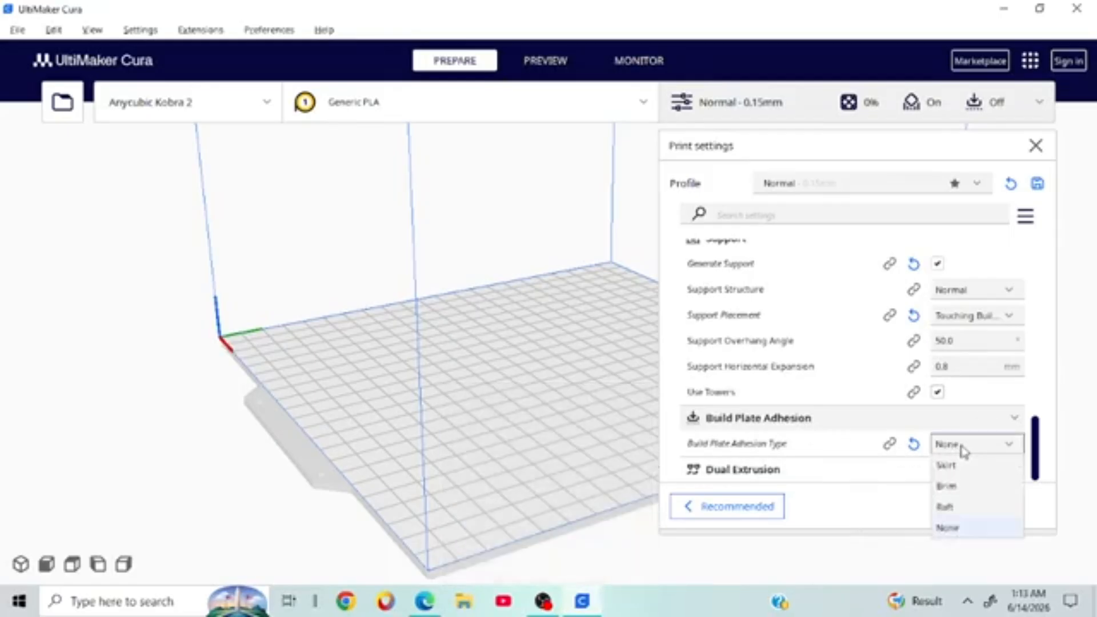
scroll(951, 388, up, 3)
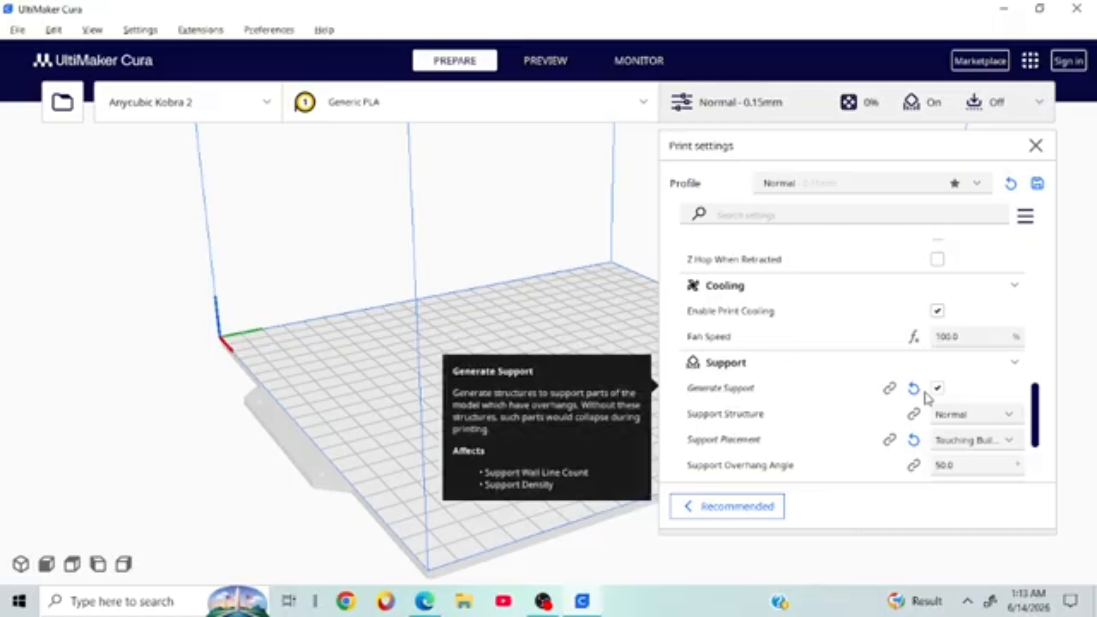
click(939, 390)
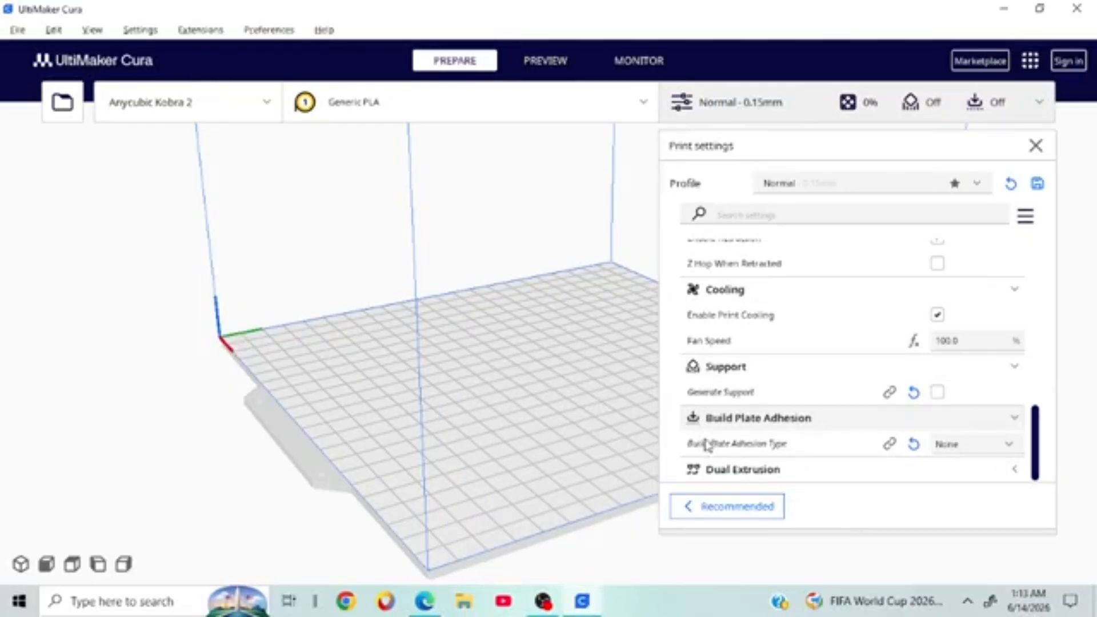
Step: Set Build Plate Adhesion Type to Skirt and orbit to a near-front view
right_click(886, 449)
click(972, 453)
click(976, 452)
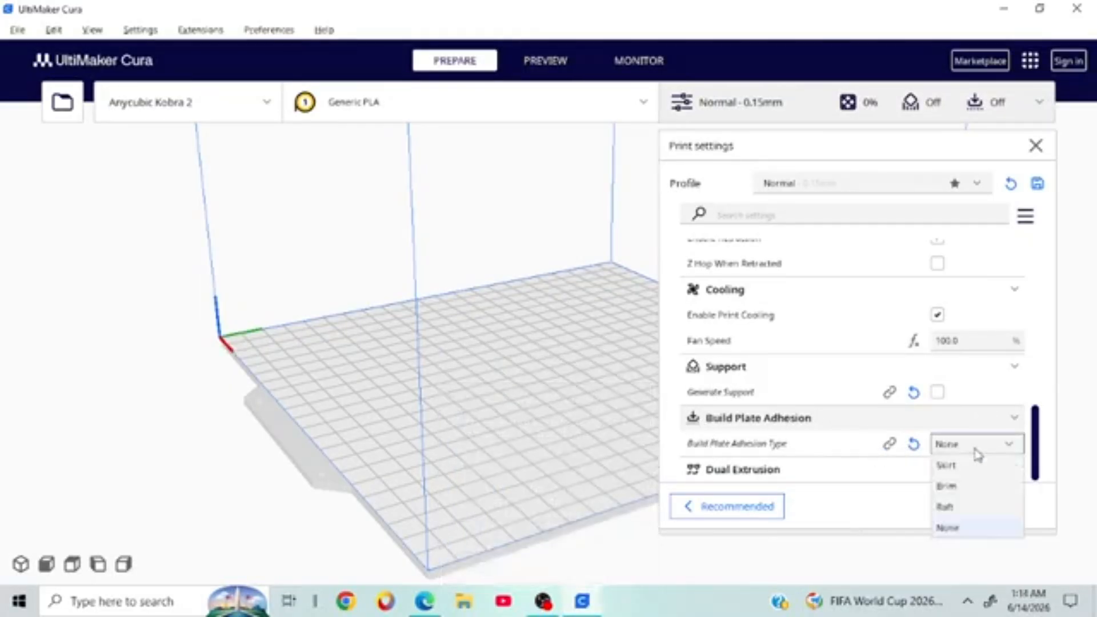
click(953, 465)
right_drag(543, 360, 400, 416)
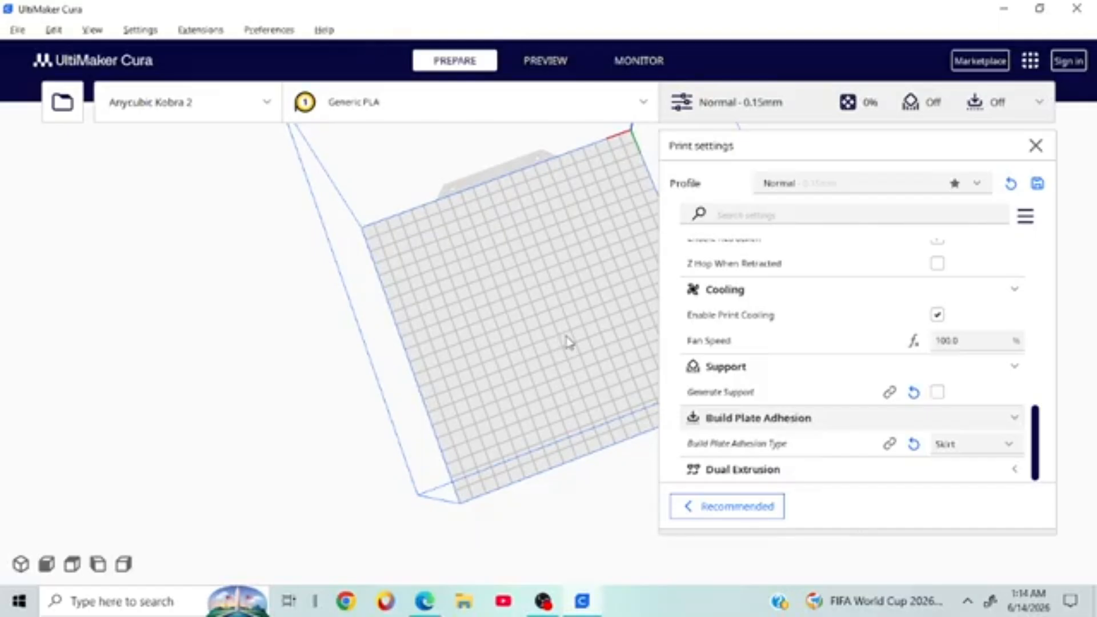
right_drag(568, 341, 431, 247)
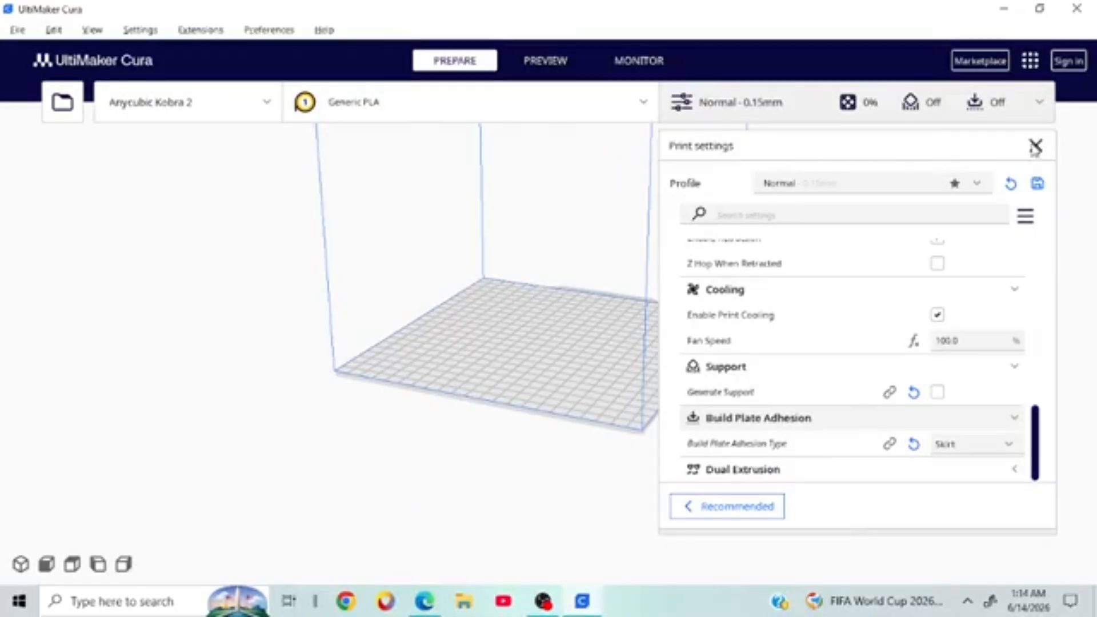
Step: Close the print settings panel and orbit to look under the empty build plate
click(1034, 146)
right_drag(924, 258, 623, 389)
scroll(714, 376, down, 2)
scroll(553, 463, up, 3)
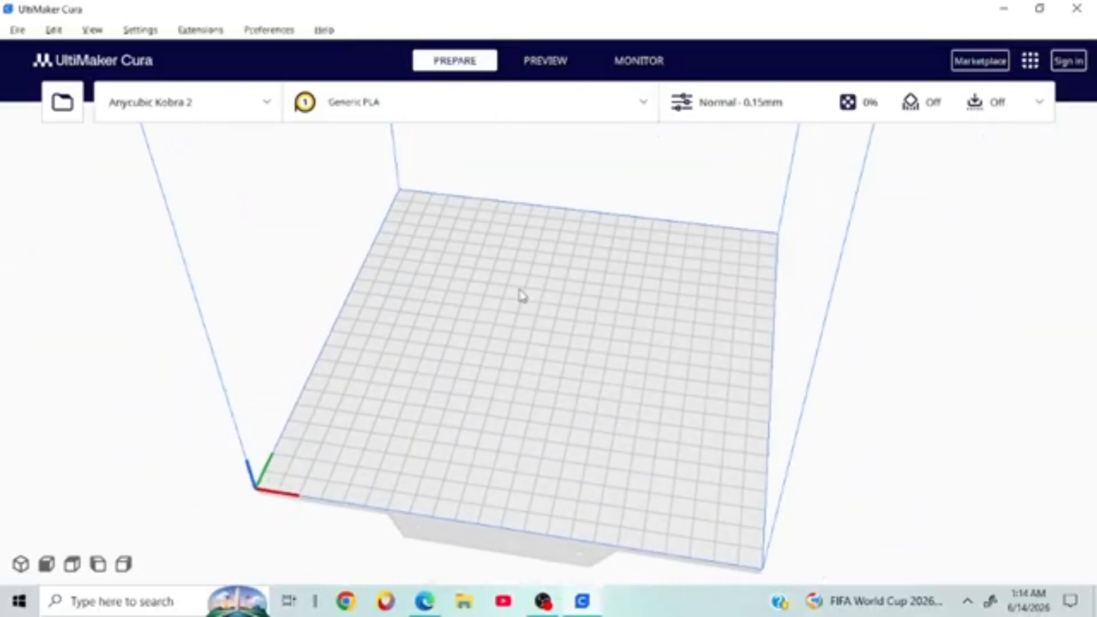
right_drag(889, 413, 666, 445)
scroll(666, 445, down, 3)
right_click(667, 445)
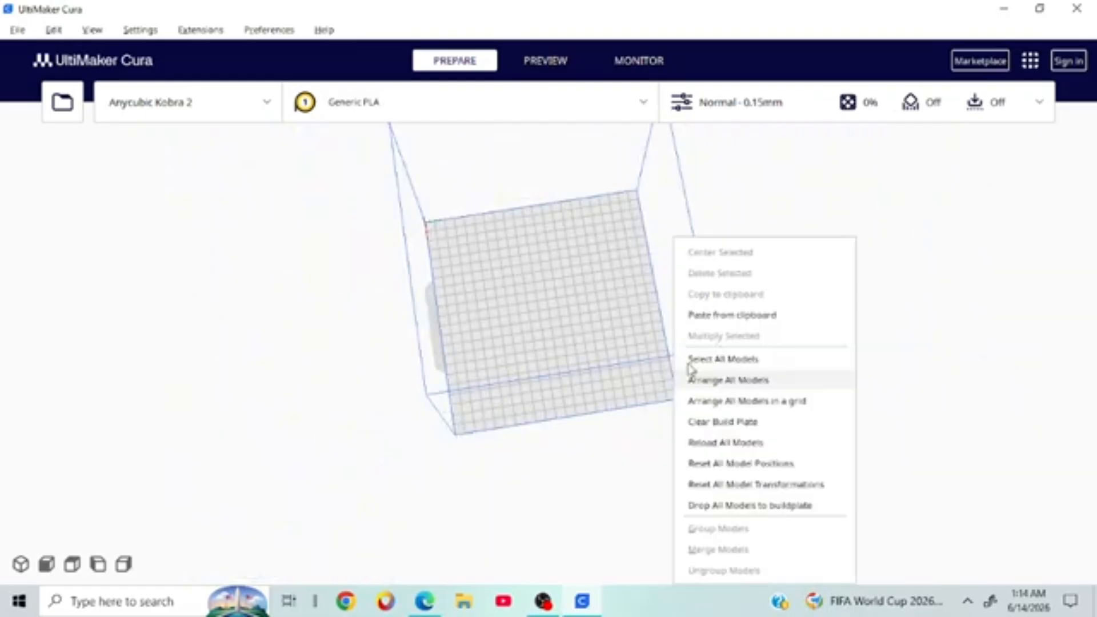
click(438, 448)
Step: Orbit and zoom the build plate from front, top-down and underside angles
right_drag(440, 454, 671, 362)
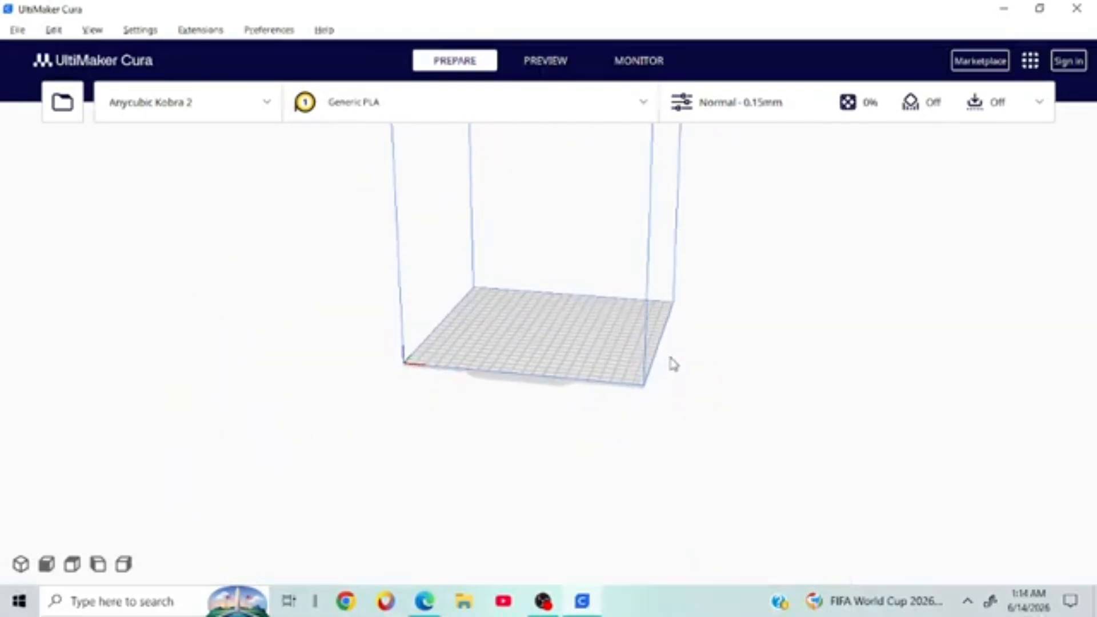
scroll(673, 363, up, 3)
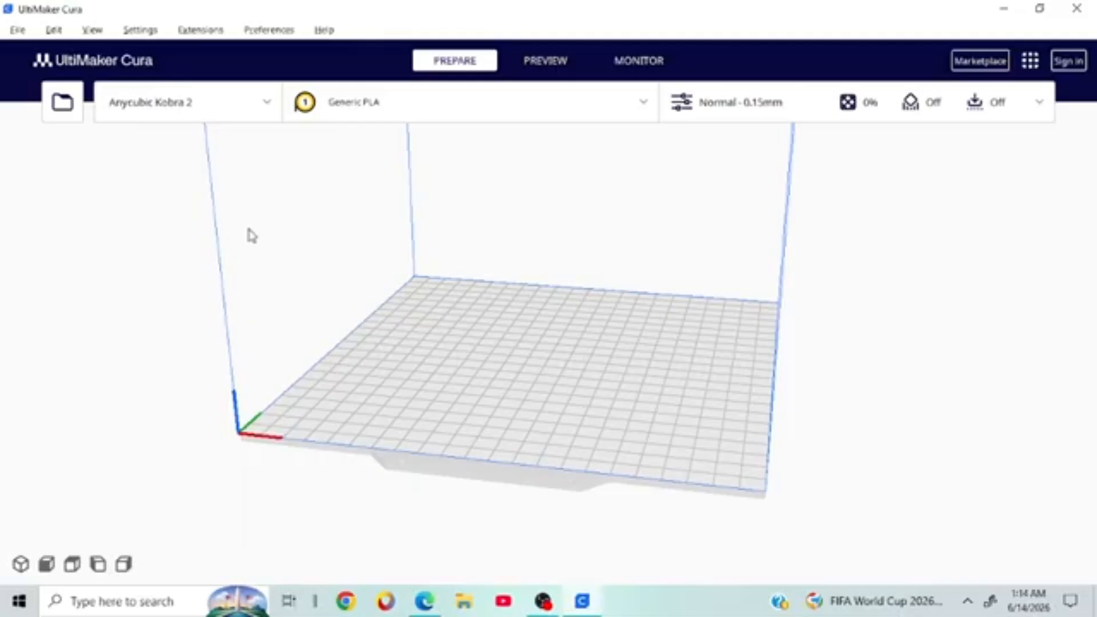
right_drag(518, 445, 609, 509)
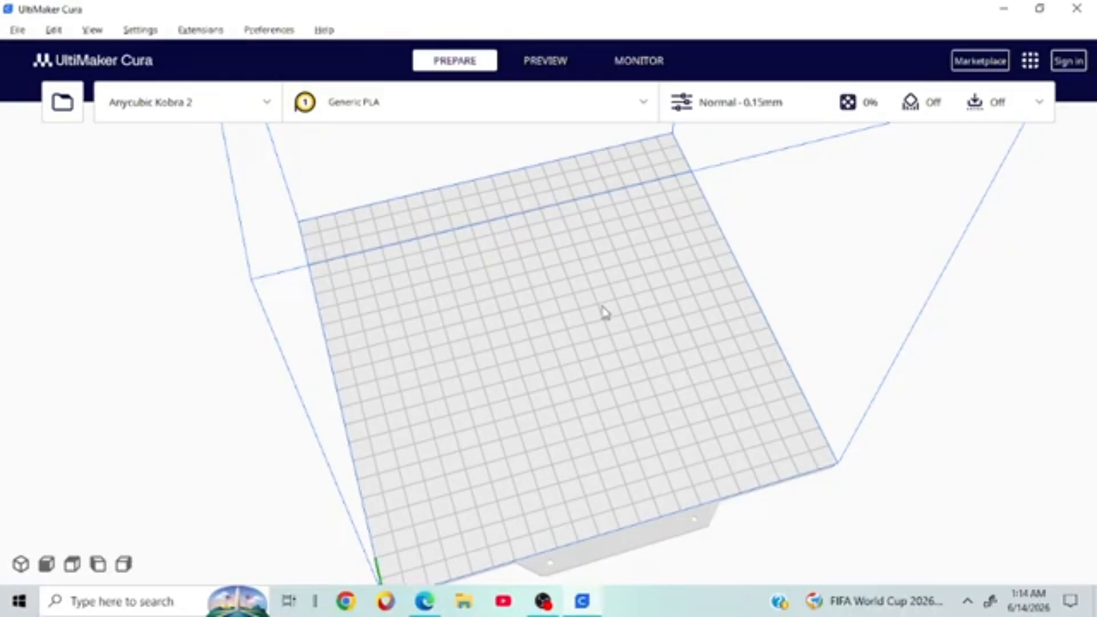
right_drag(602, 311, 657, 143)
right_drag(683, 98, 676, 375)
scroll(682, 376, up, 5)
scroll(683, 376, down, 6)
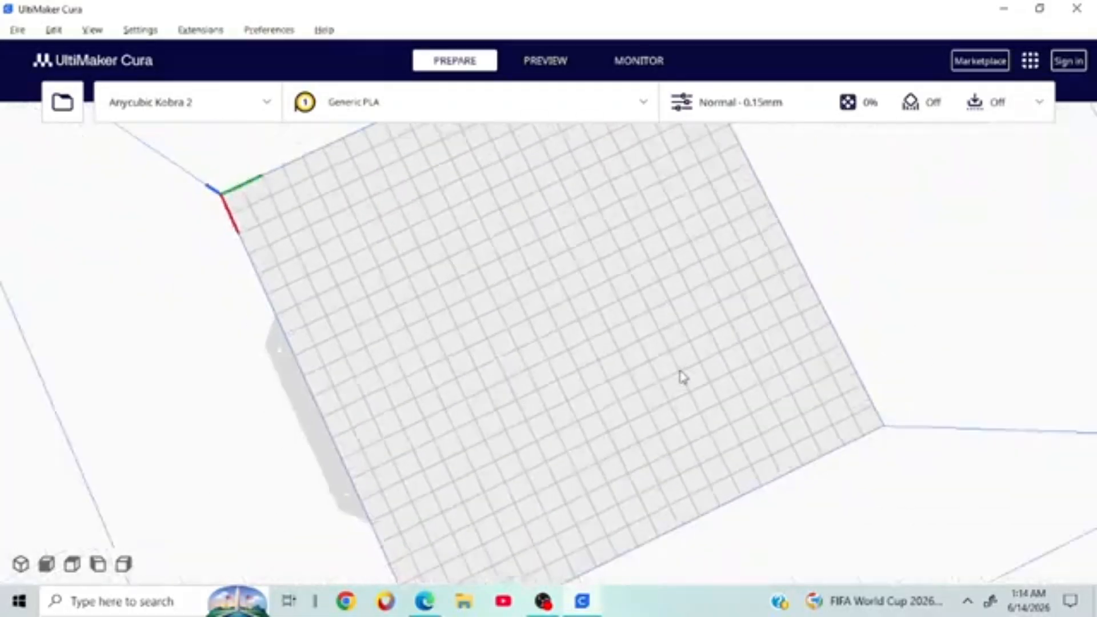
right_drag(684, 375, 657, 333)
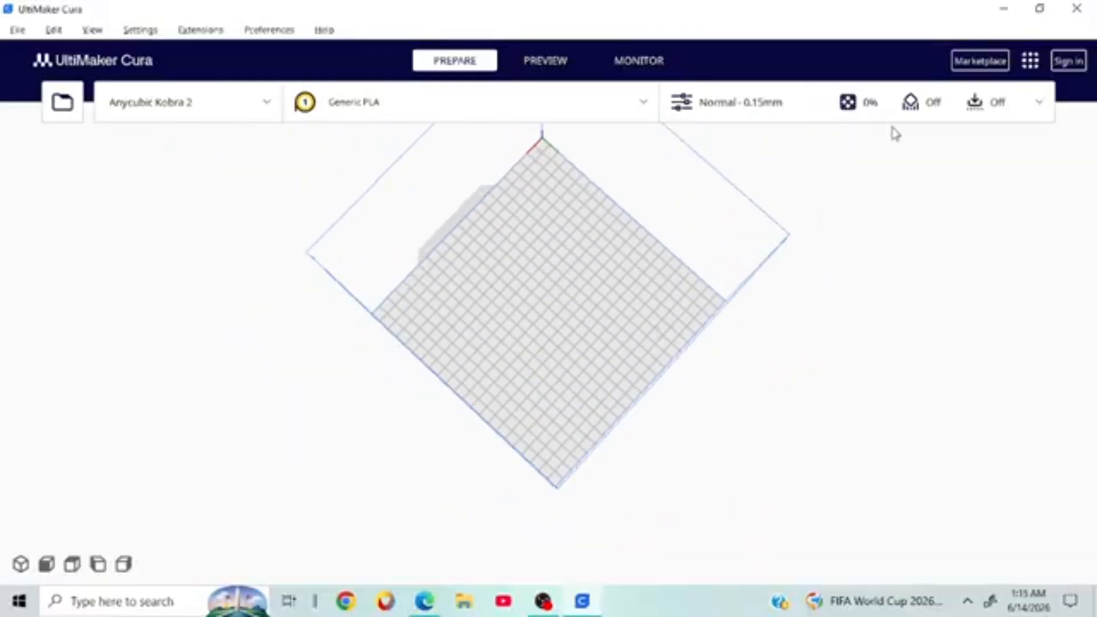
Step: Reopen print settings and change Build Plate Adhesion Type from Skirt to Brim
click(988, 100)
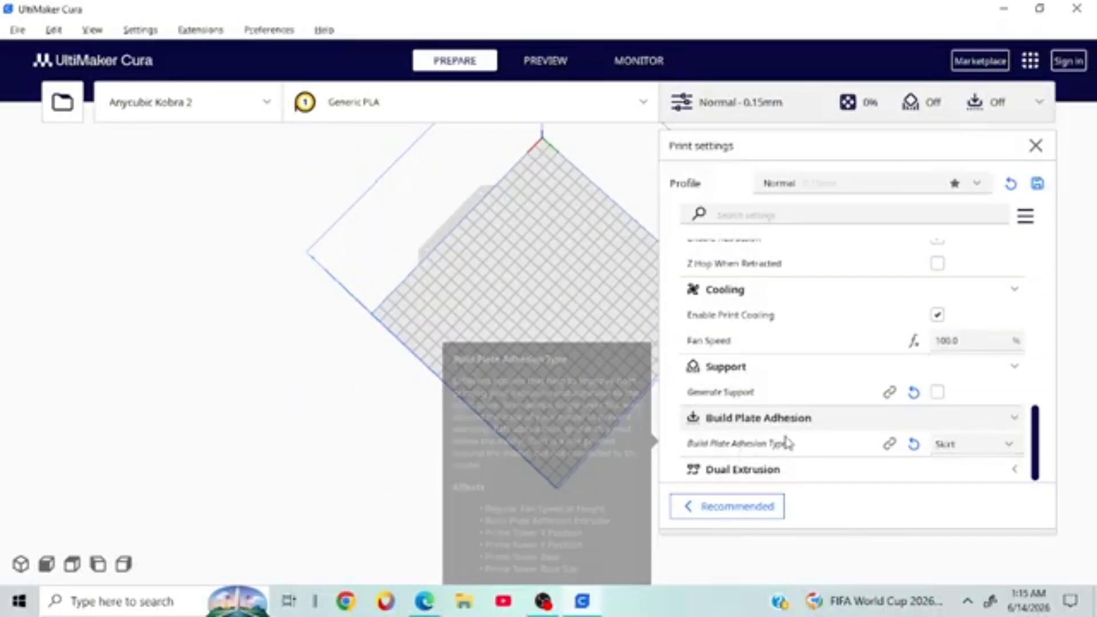
click(970, 452)
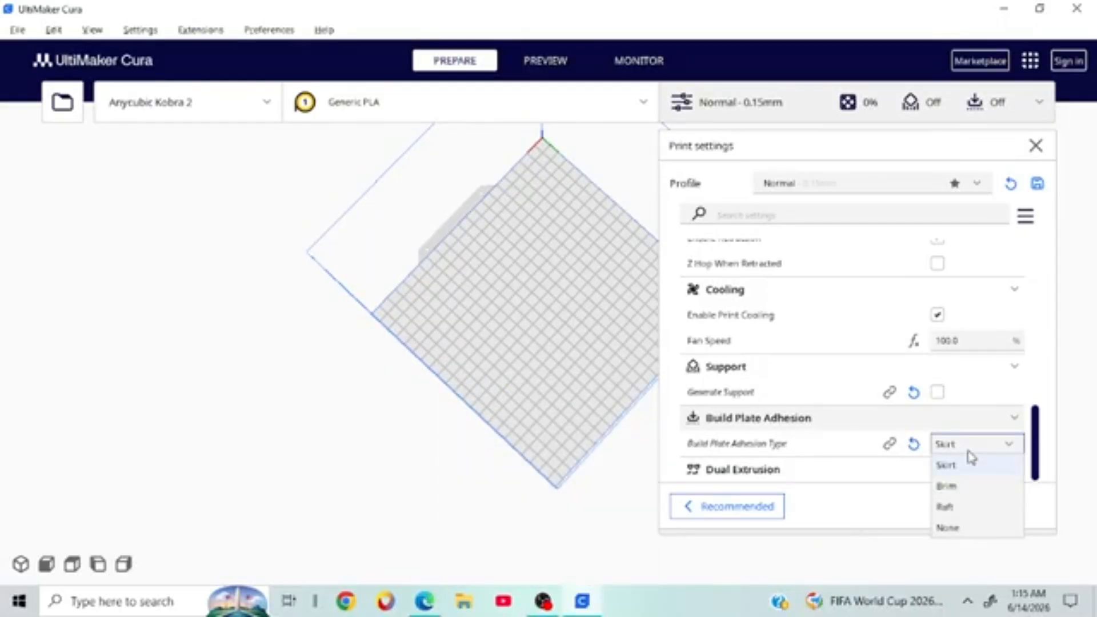
right_click(971, 456)
click(971, 454)
click(1000, 485)
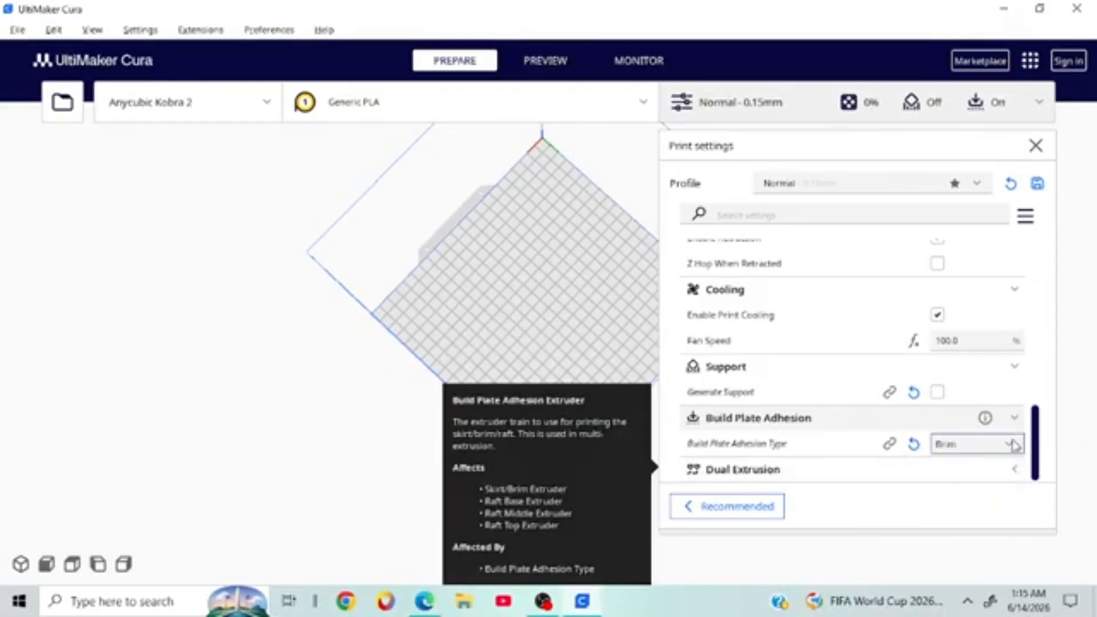
right_drag(578, 266, 389, 189)
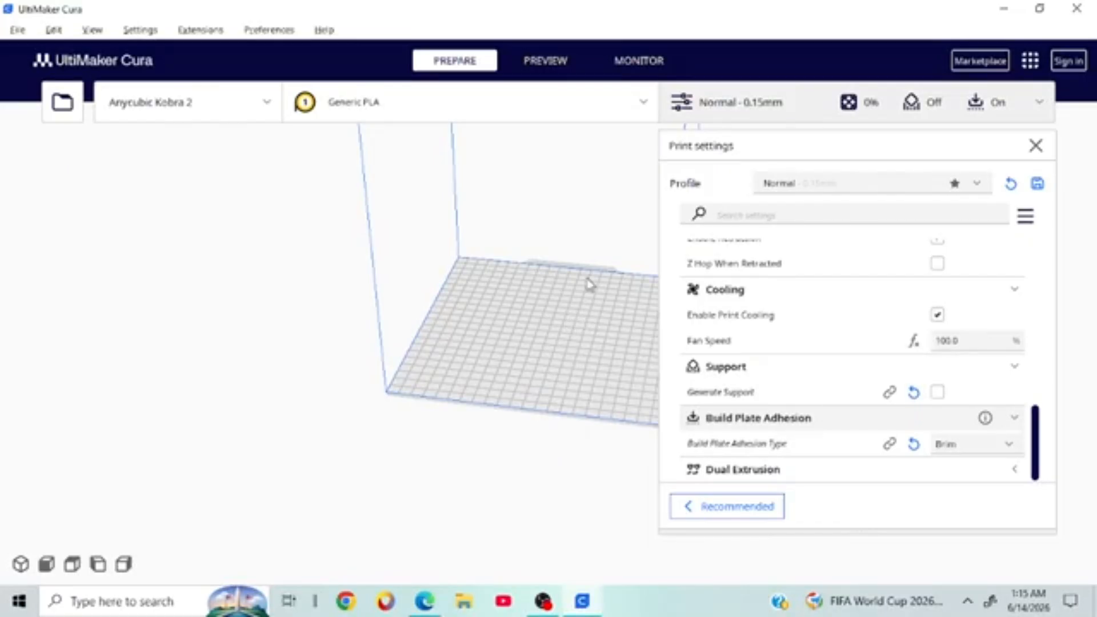
right_drag(524, 231, 258, 245)
right_drag(436, 306, 656, 480)
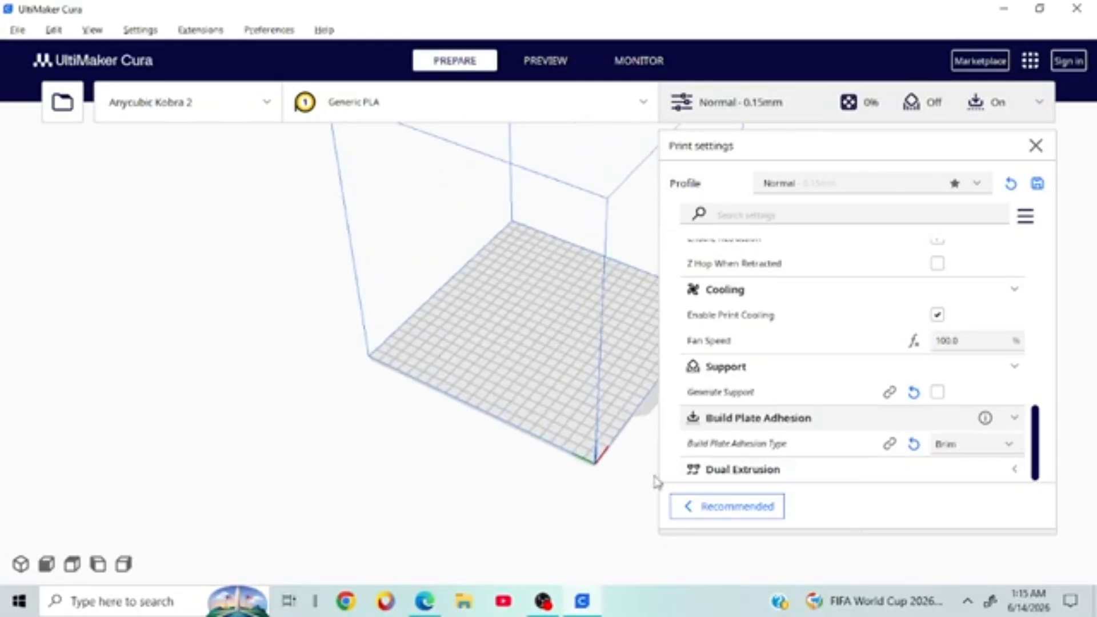
click(981, 452)
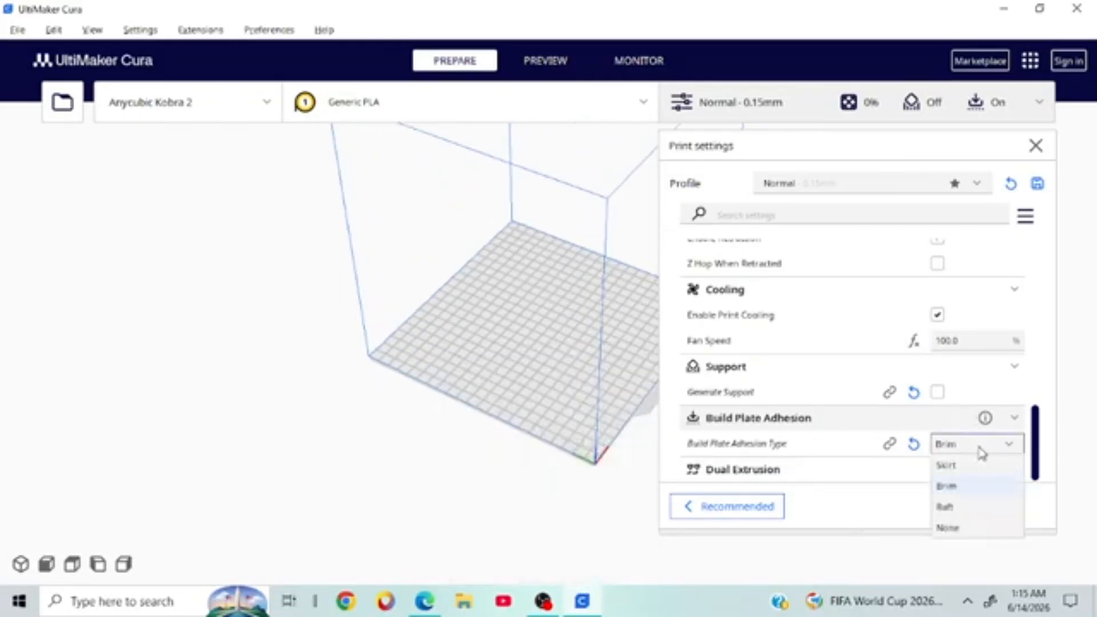
click(980, 452)
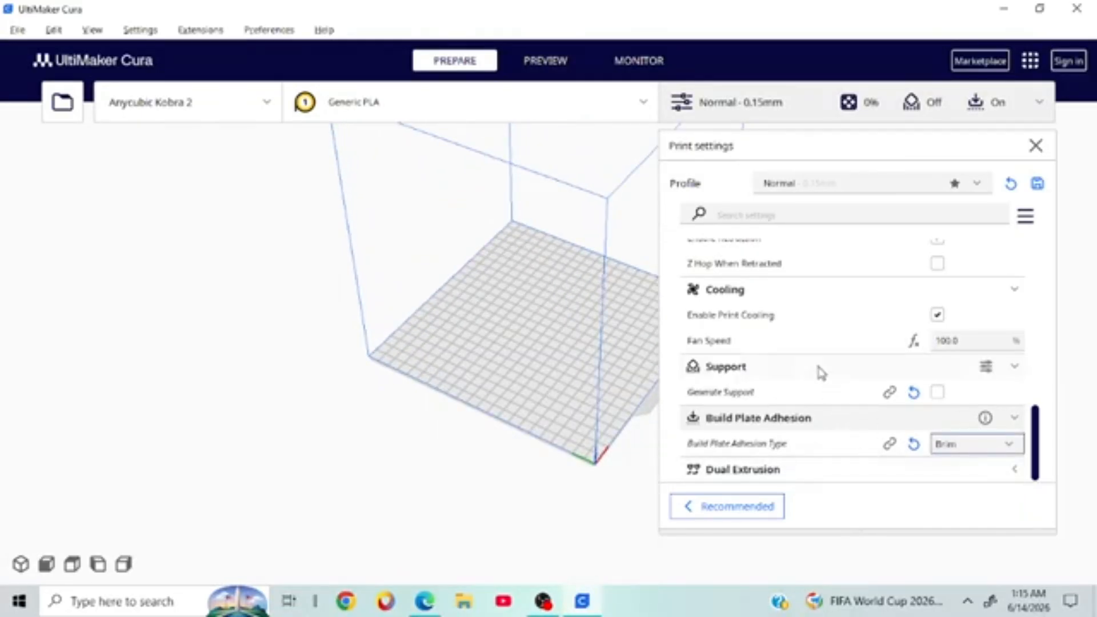
Step: Switch setting visibility to Advanced and scroll down to the Brim Location option
click(1026, 222)
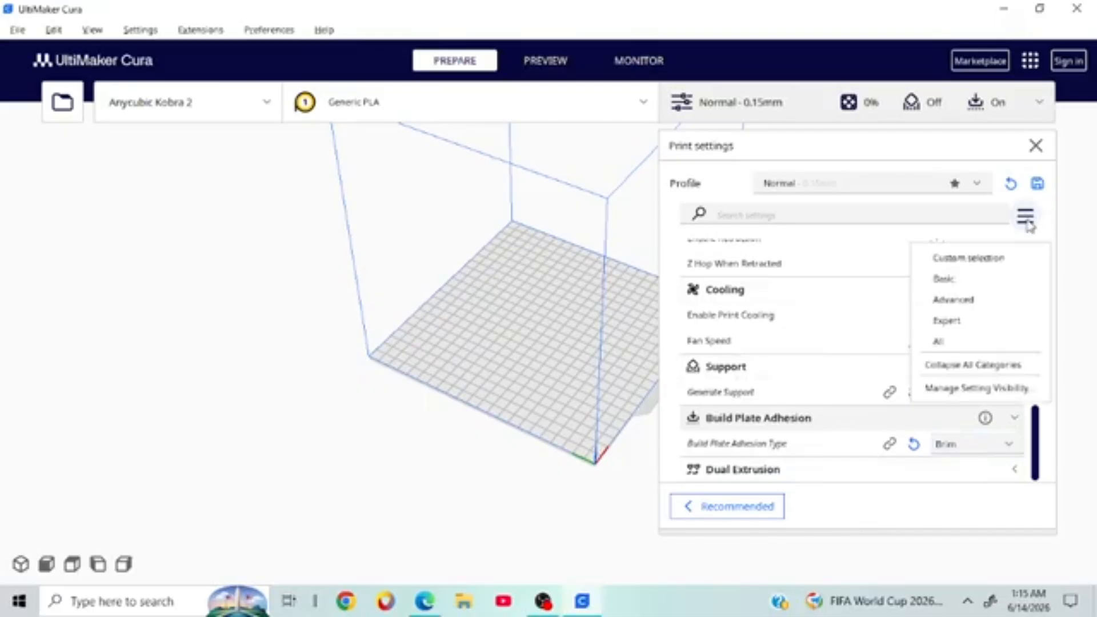
click(955, 300)
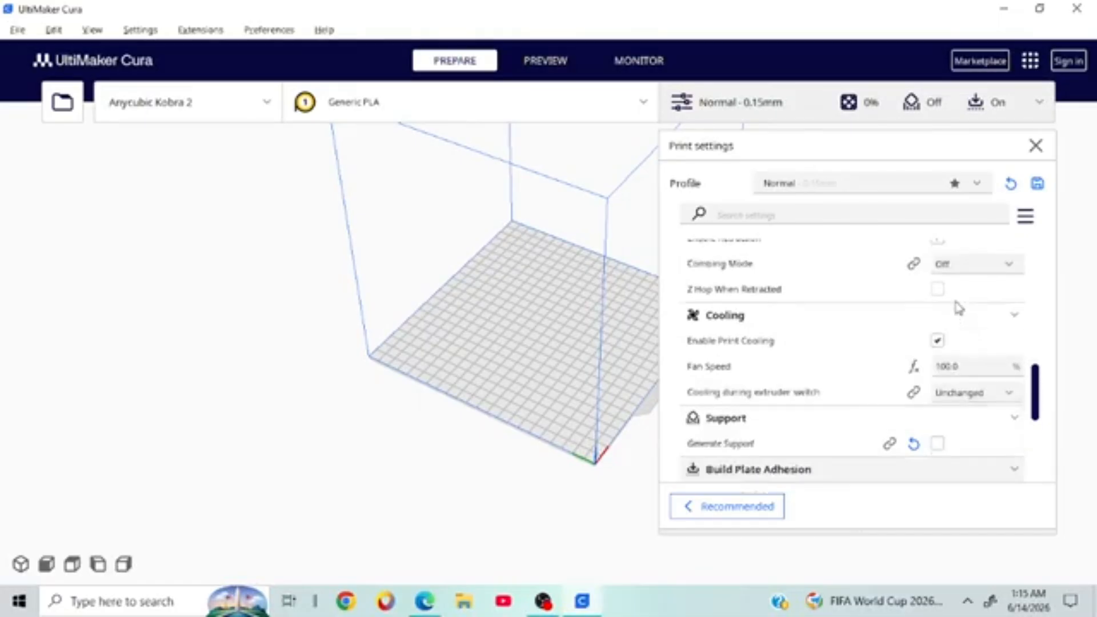
scroll(885, 398, up, 5)
scroll(885, 397, up, 5)
scroll(874, 394, down, 10)
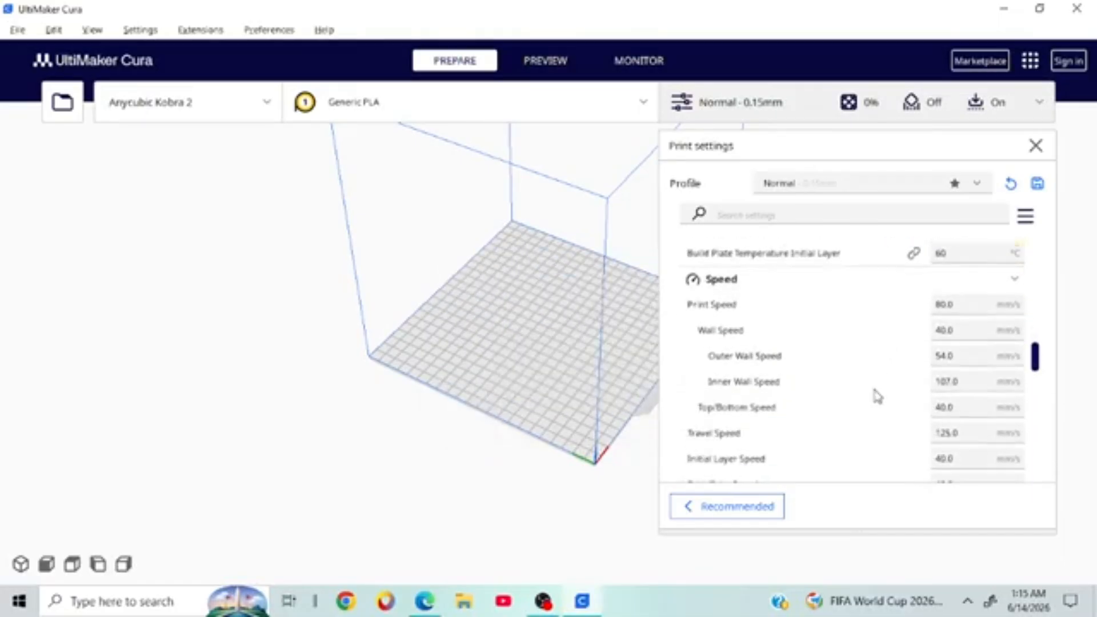
scroll(874, 394, down, 10)
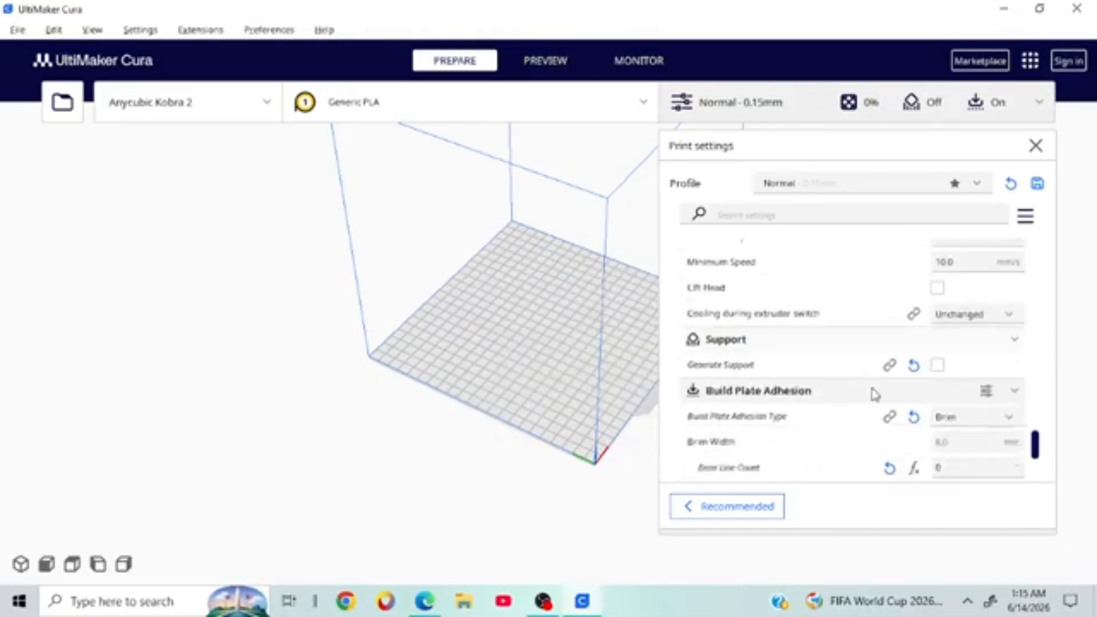
scroll(874, 391, up, 2)
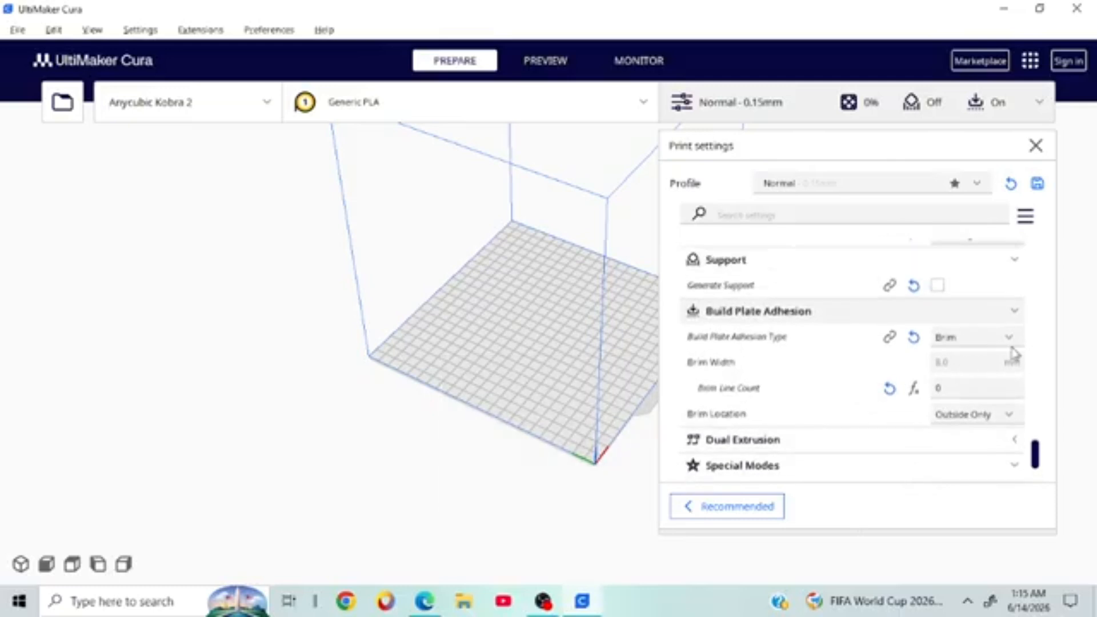
click(951, 414)
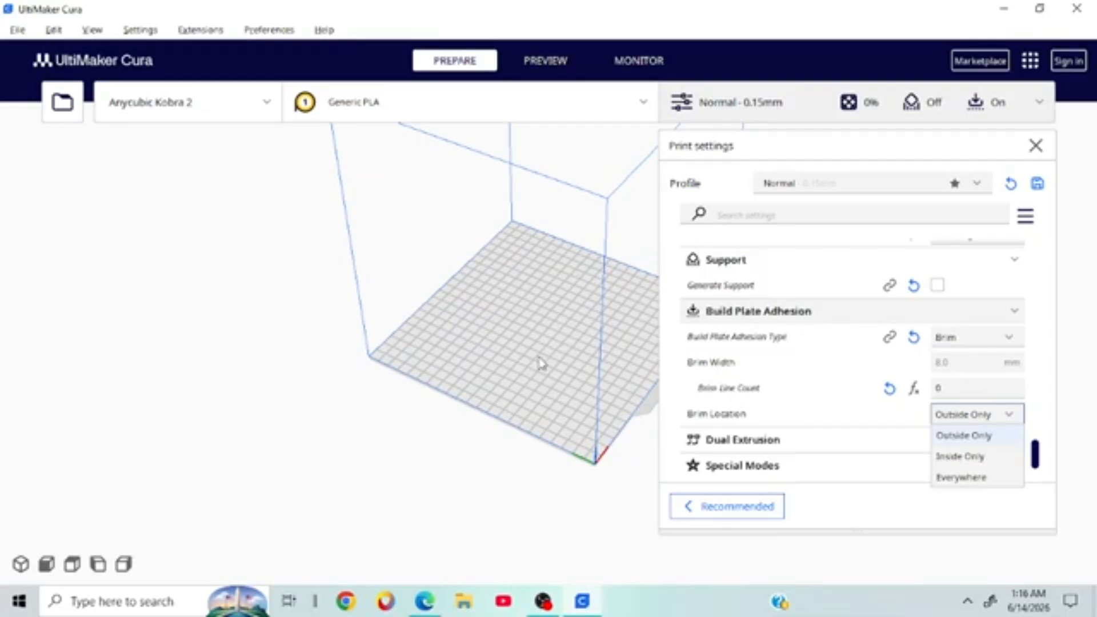
Step: Set Brim Location to Everywhere and rotate the build volume view
click(973, 479)
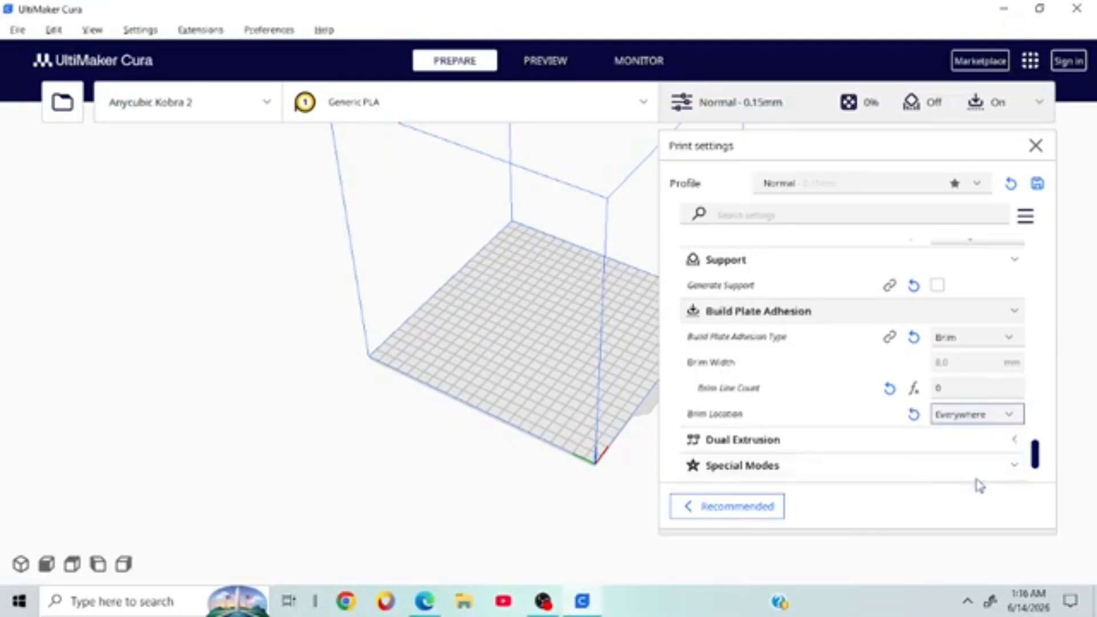
click(978, 415)
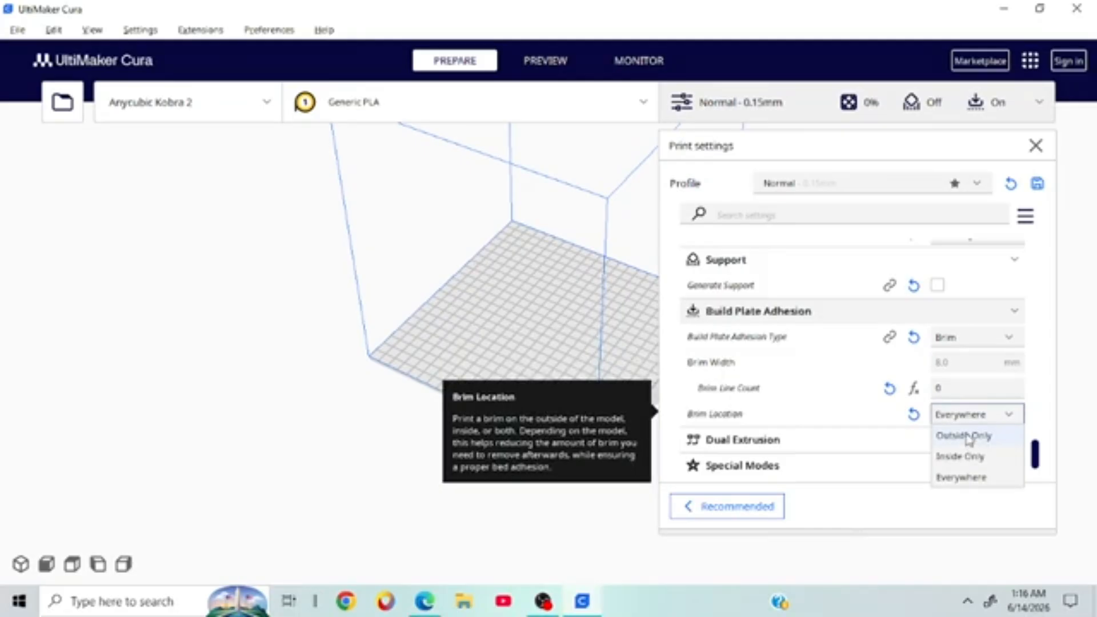
right_drag(571, 243, 665, 392)
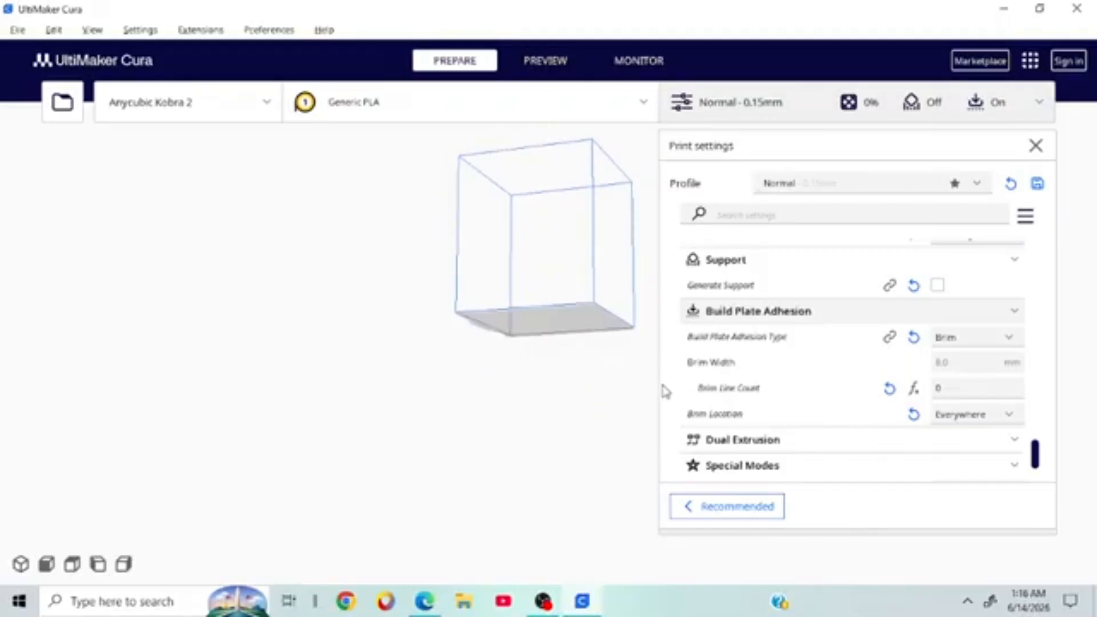
right_click(904, 399)
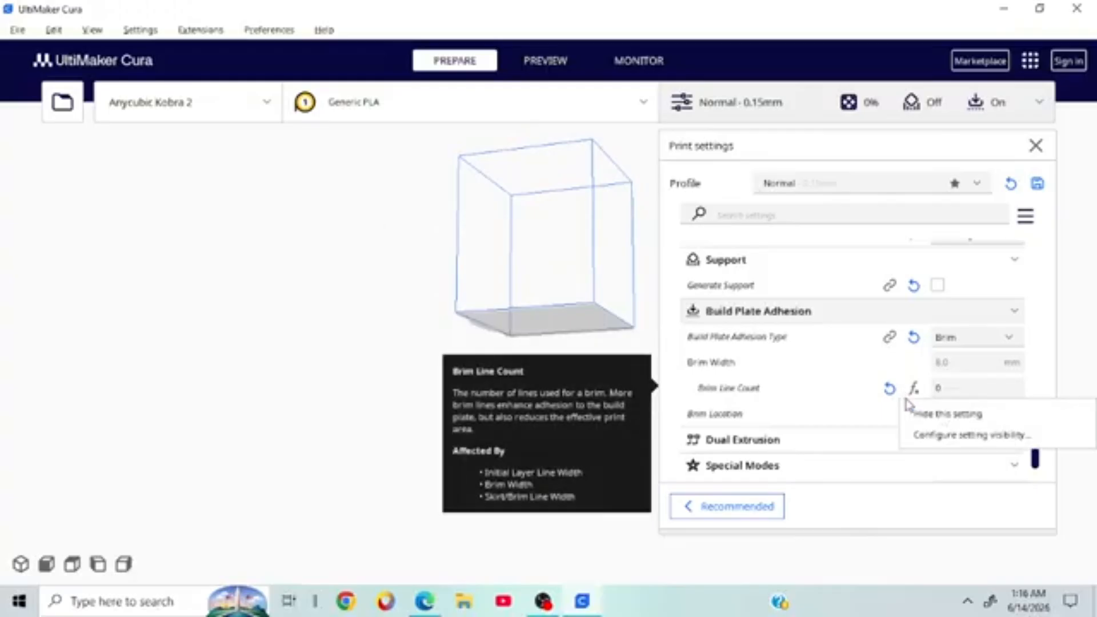
click(845, 443)
Step: Try Outside Only, then settle on Inside Only for Brim Location
click(977, 414)
click(991, 437)
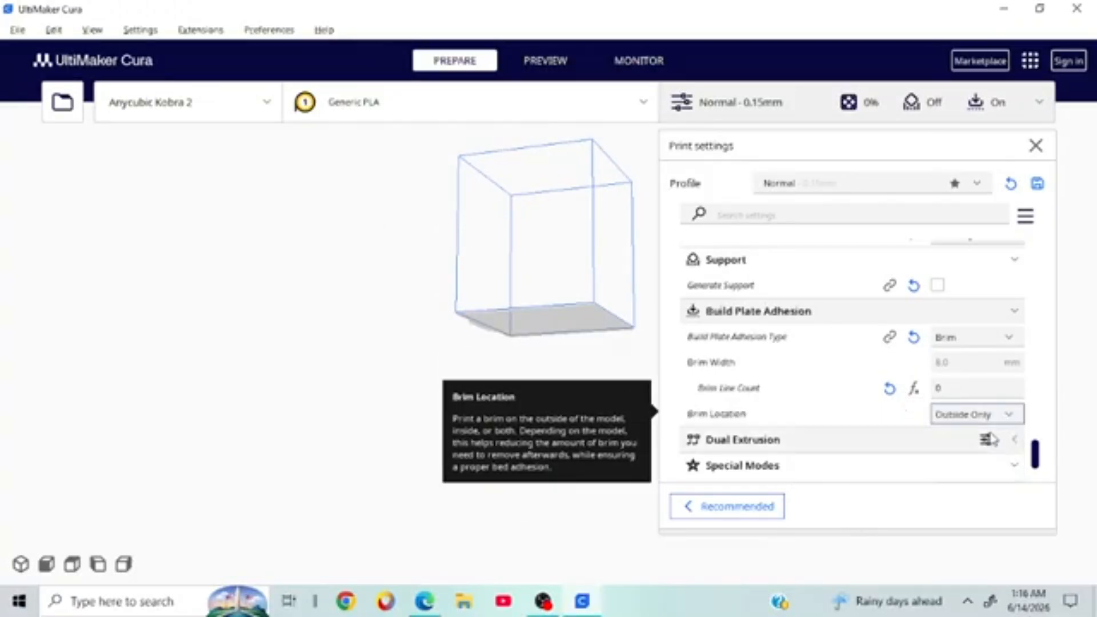
click(971, 414)
click(981, 456)
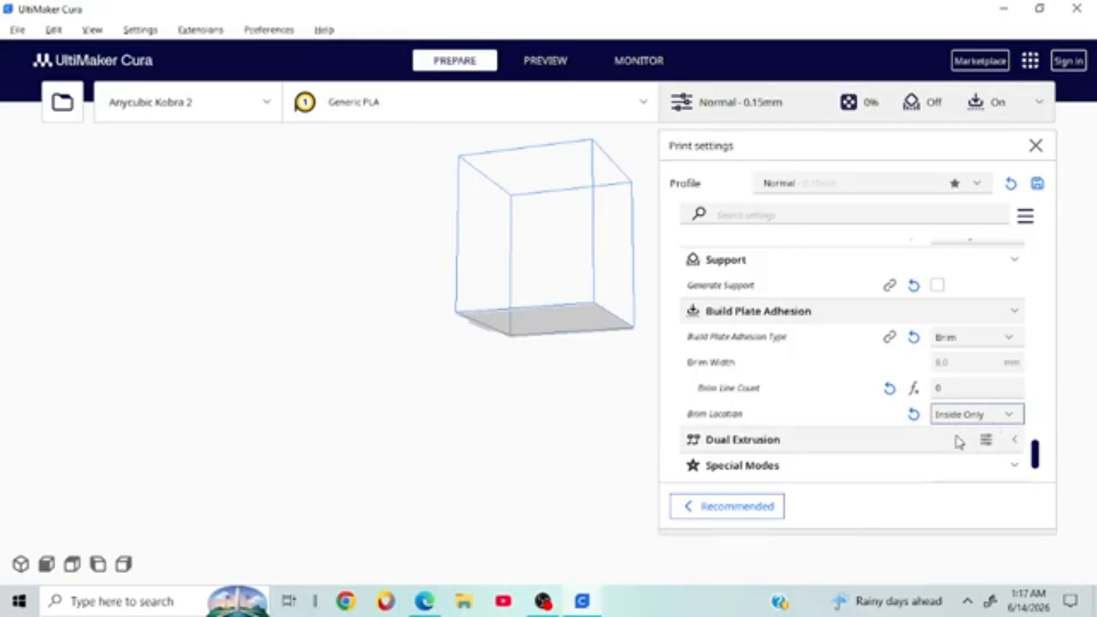
click(989, 415)
click(989, 416)
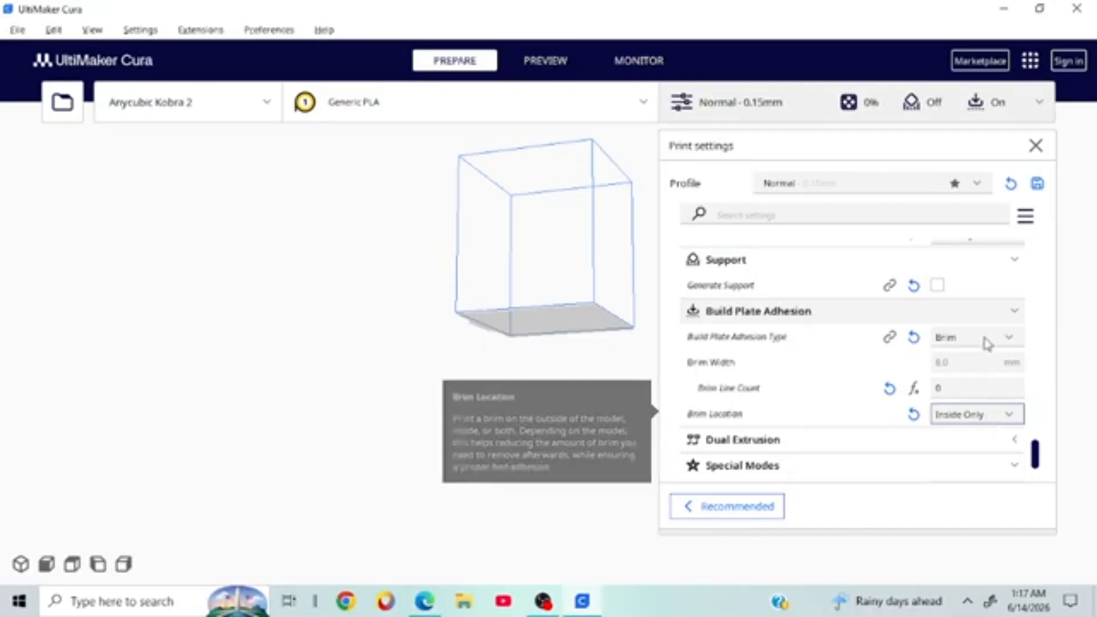
click(1025, 216)
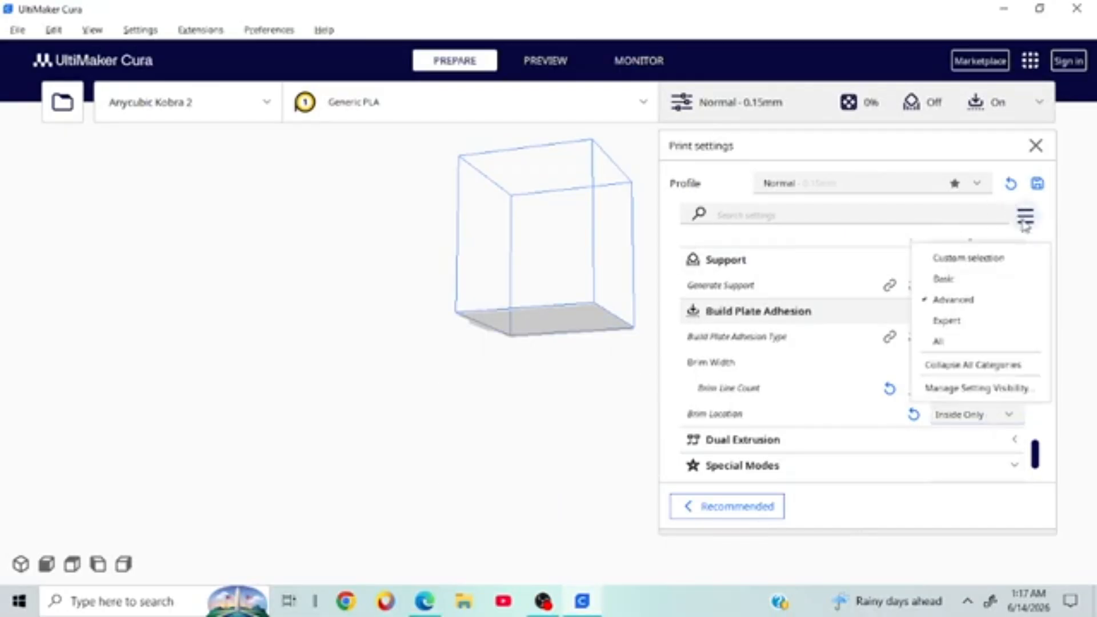
Step: Keep Advanced visibility and switch Build Plate Adhesion Type from Brim to Raft
click(971, 297)
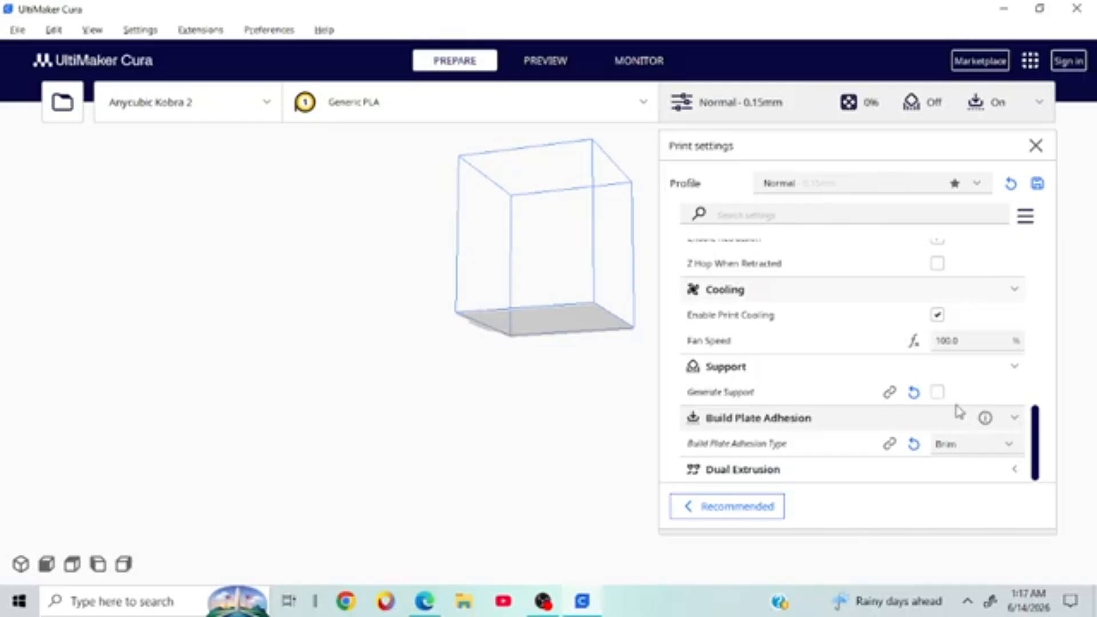
click(960, 448)
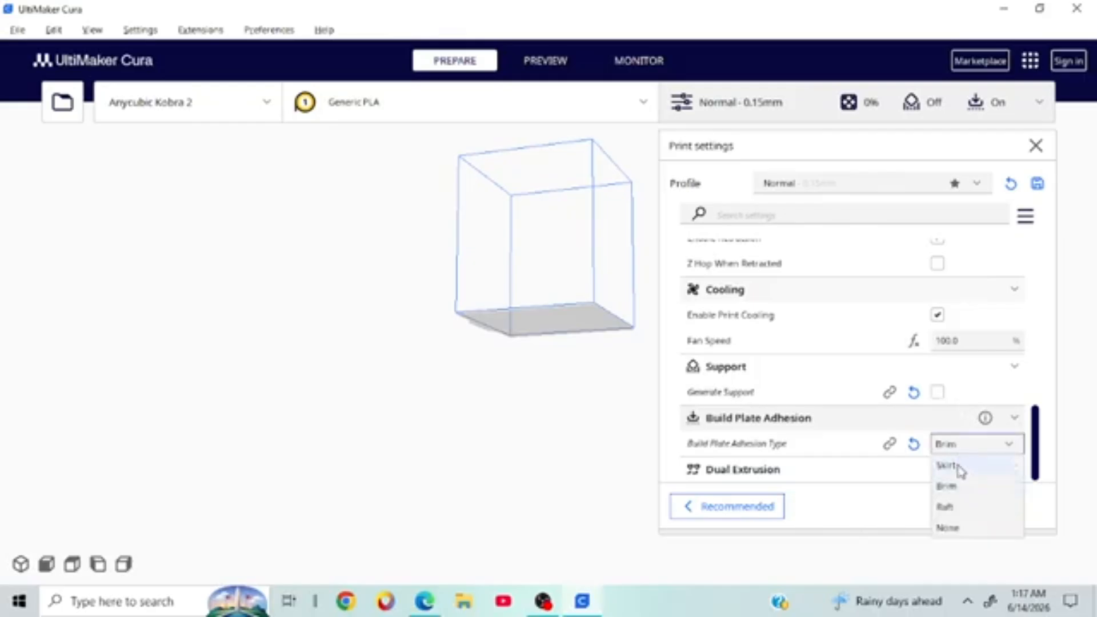
click(948, 507)
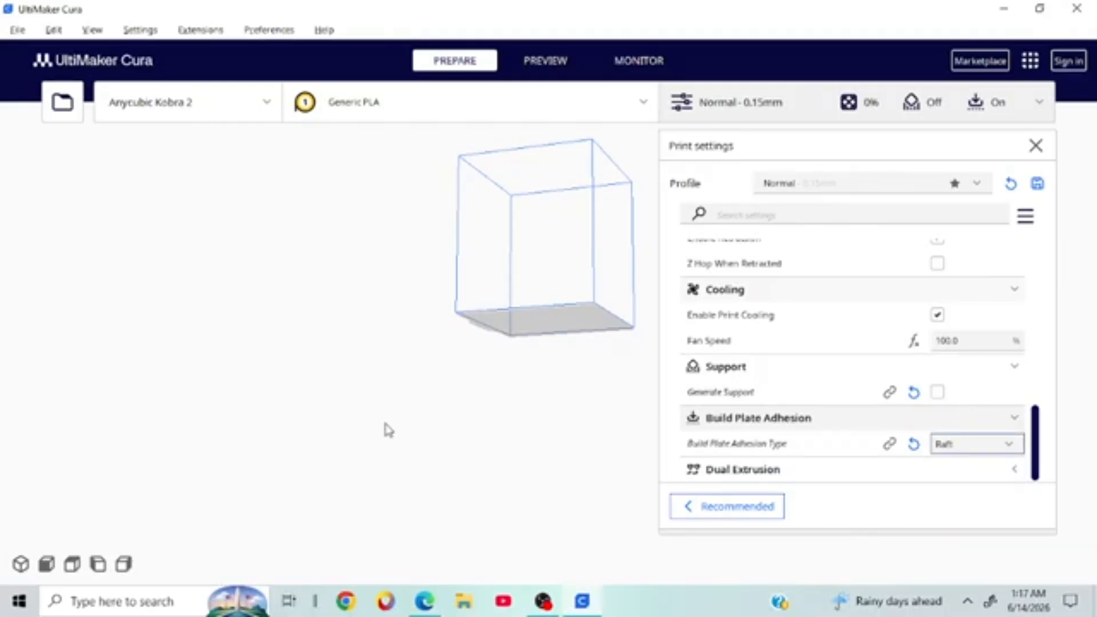
right_drag(384, 428, 391, 561)
right_click(528, 381)
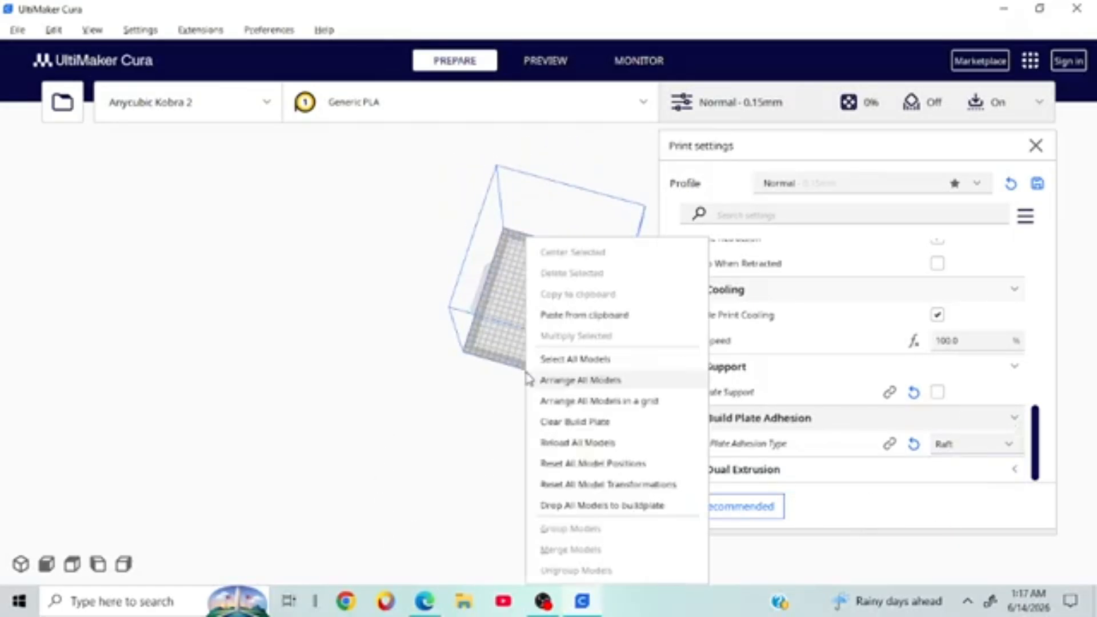
click(492, 400)
scroll(469, 417, up, 7)
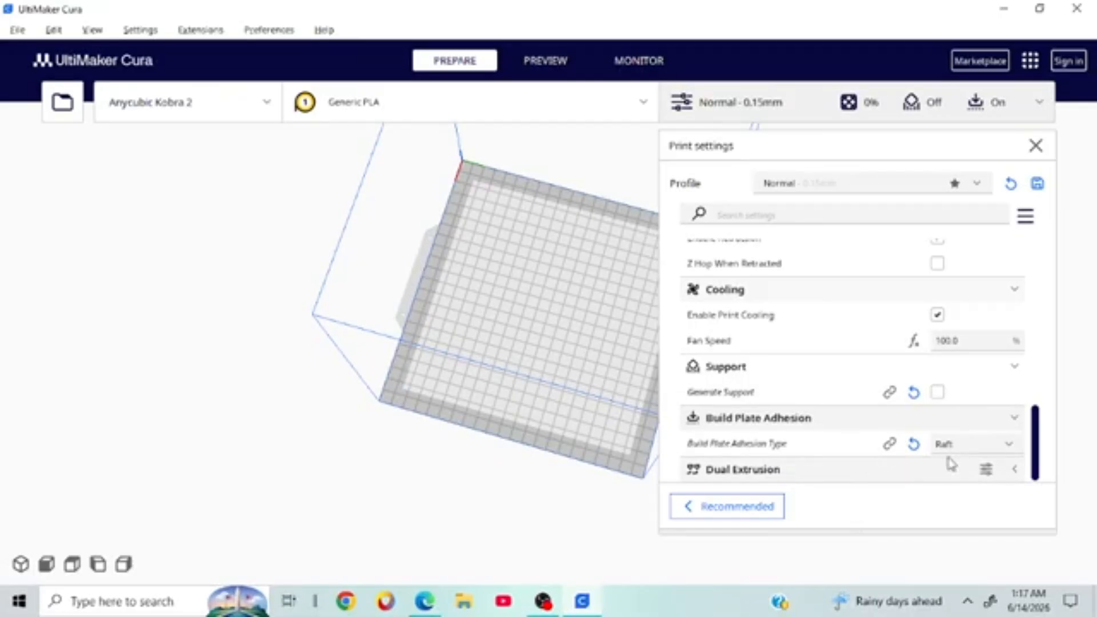
Step: Briefly set adhesion type to None, then return it to Raft
click(977, 442)
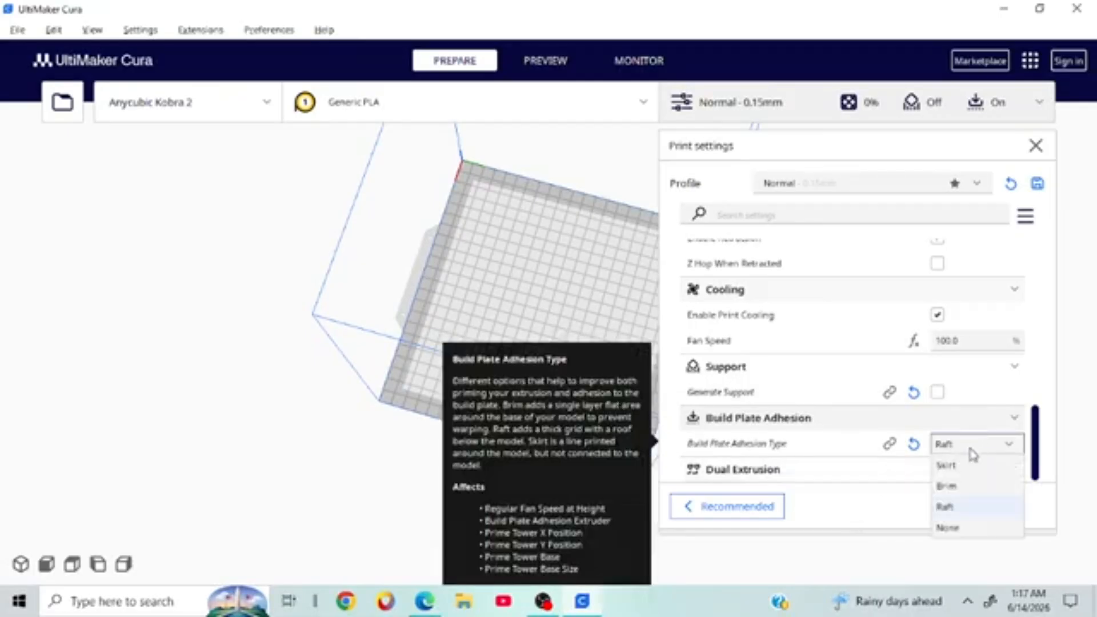
click(948, 527)
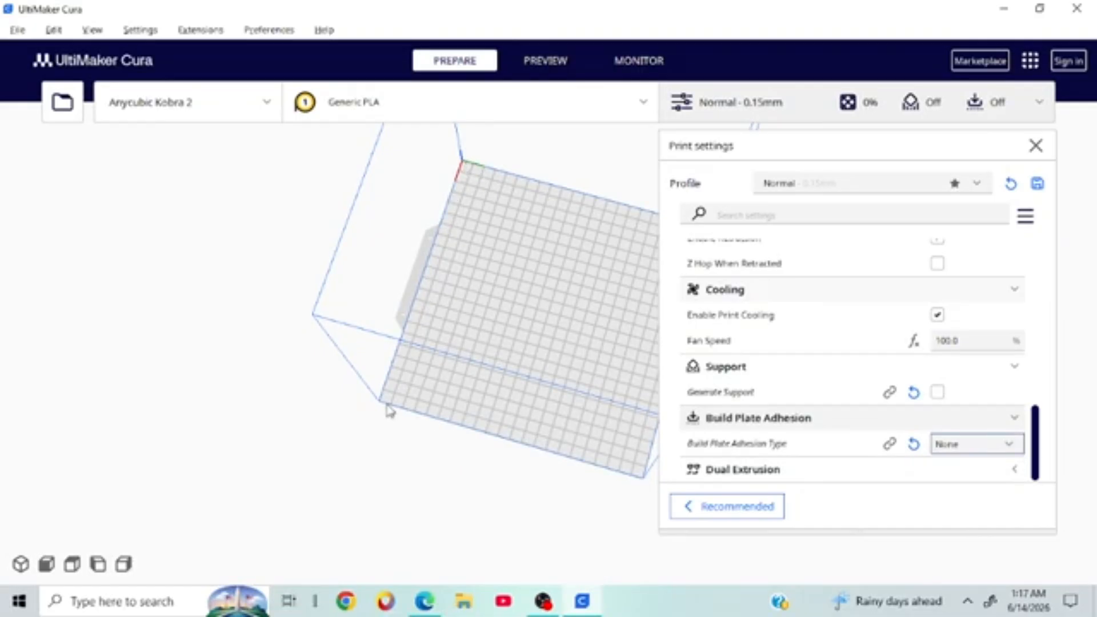
click(976, 445)
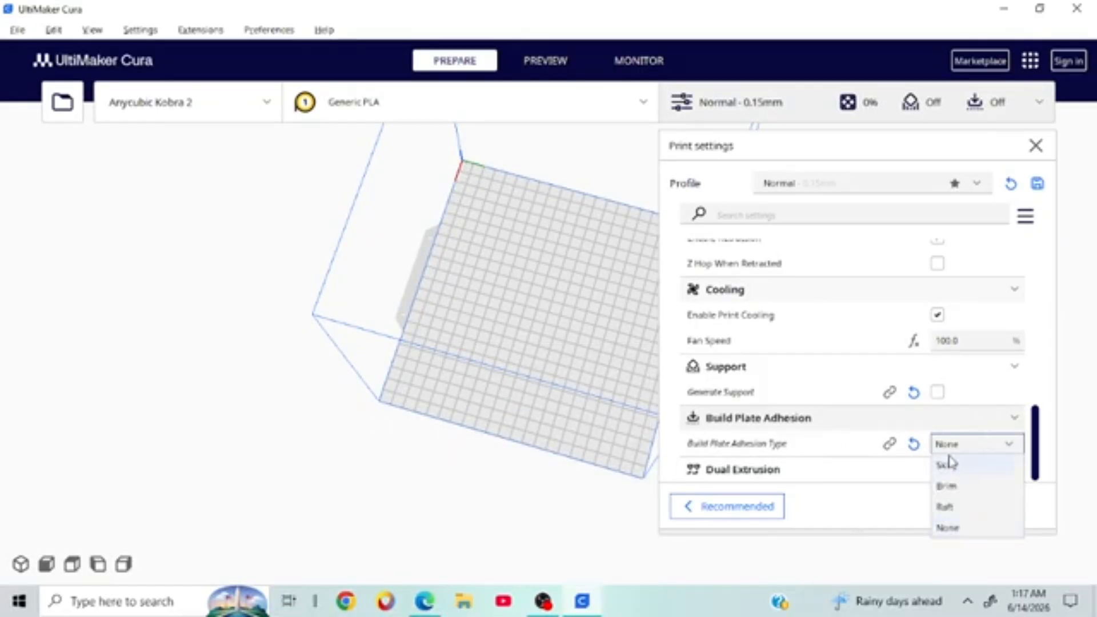
click(965, 507)
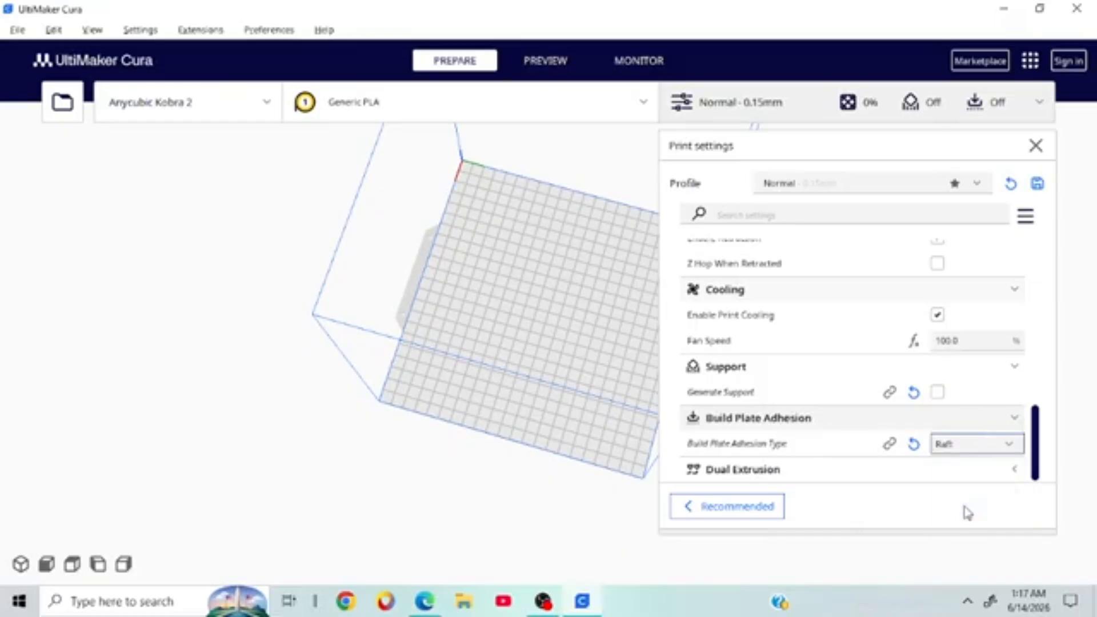
right_drag(500, 241, 365, 251)
scroll(501, 345, up, 3)
right_drag(501, 350, 489, 242)
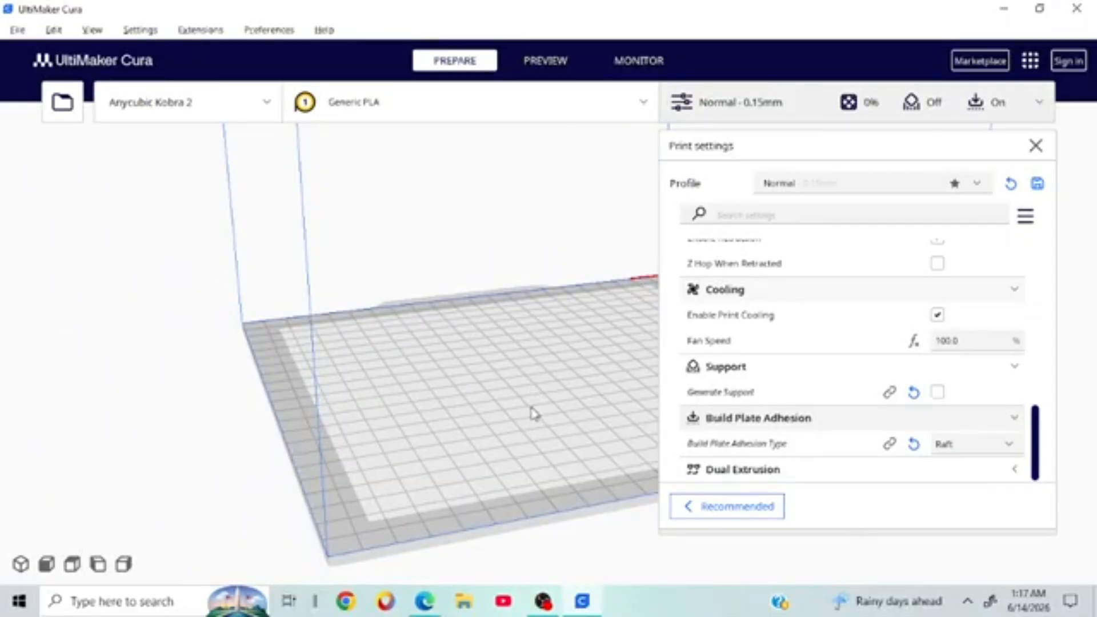
right_drag(532, 409, 537, 404)
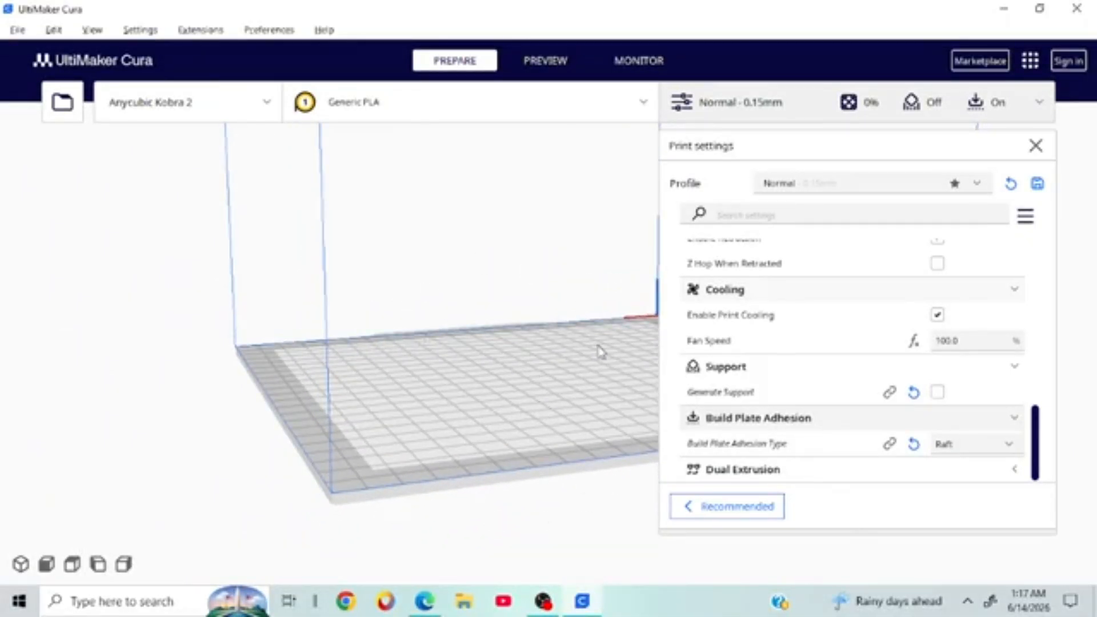
right_drag(539, 289, 587, 242)
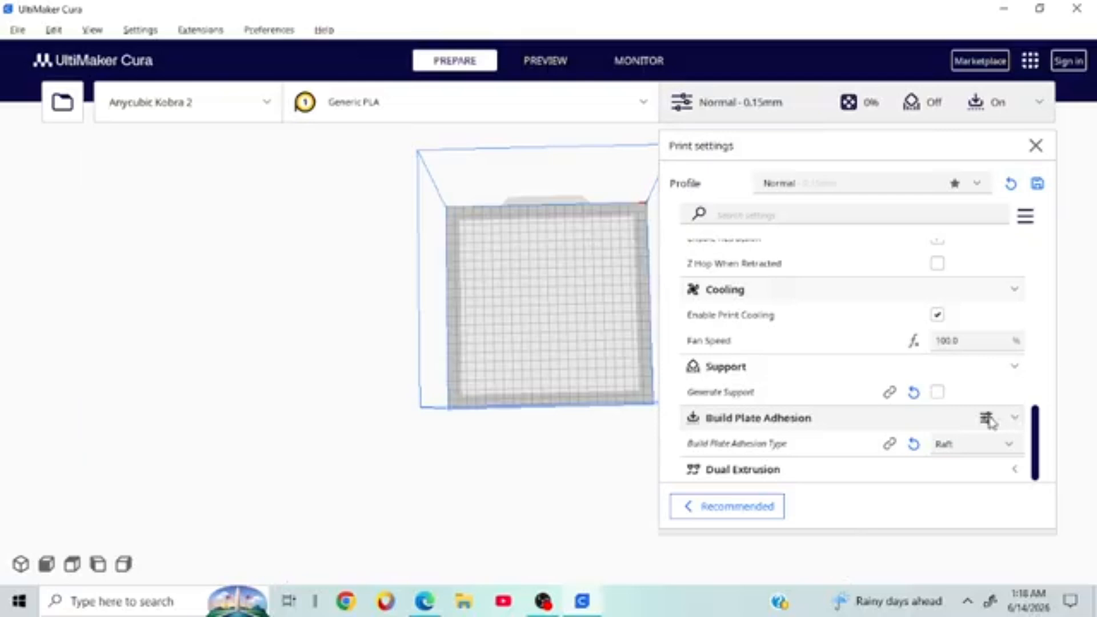
right_drag(465, 299, 495, 301)
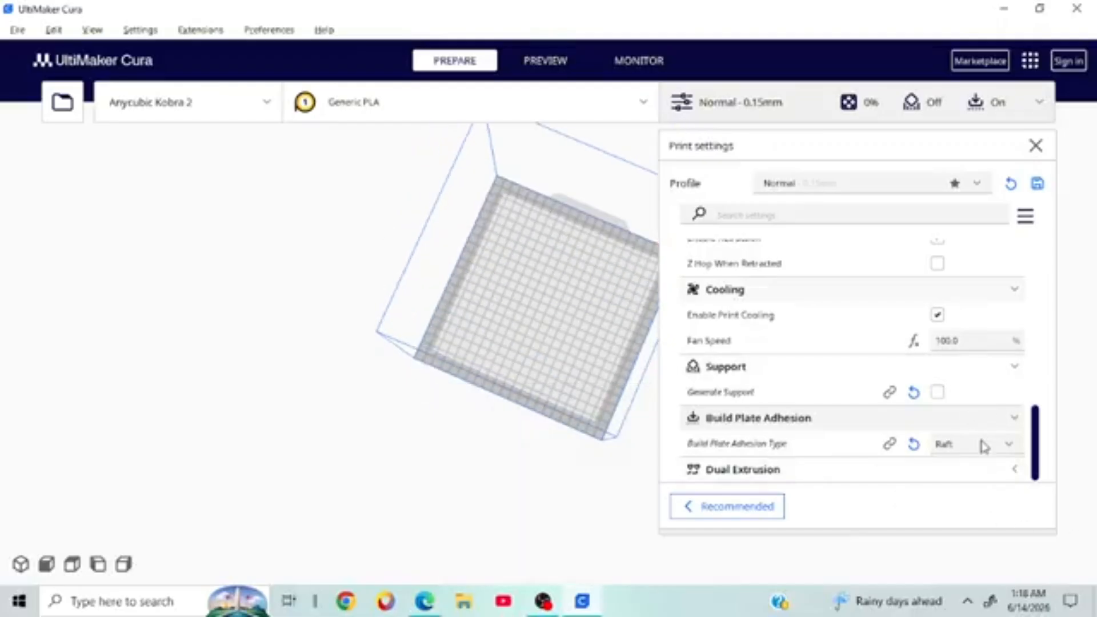
mouse_move(981, 441)
click(980, 444)
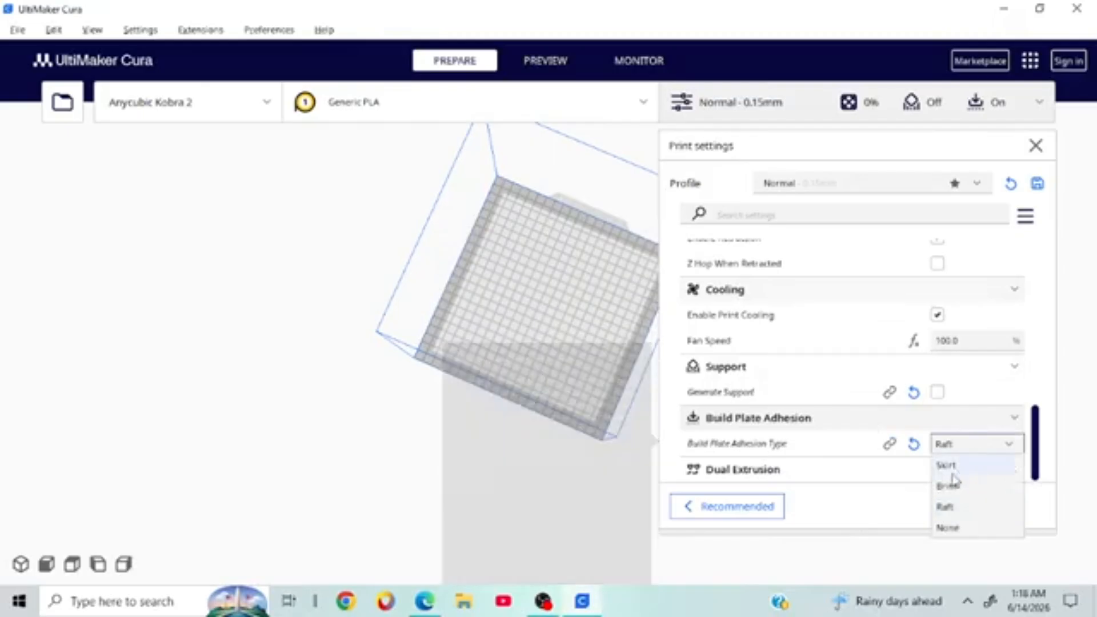
right_drag(519, 403, 342, 324)
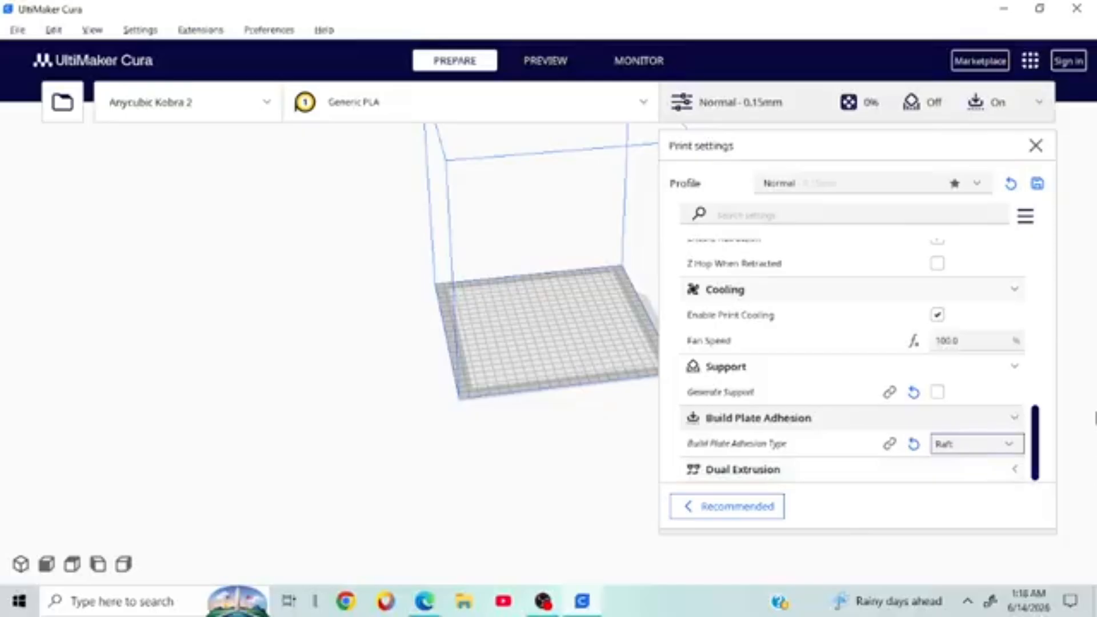
click(985, 445)
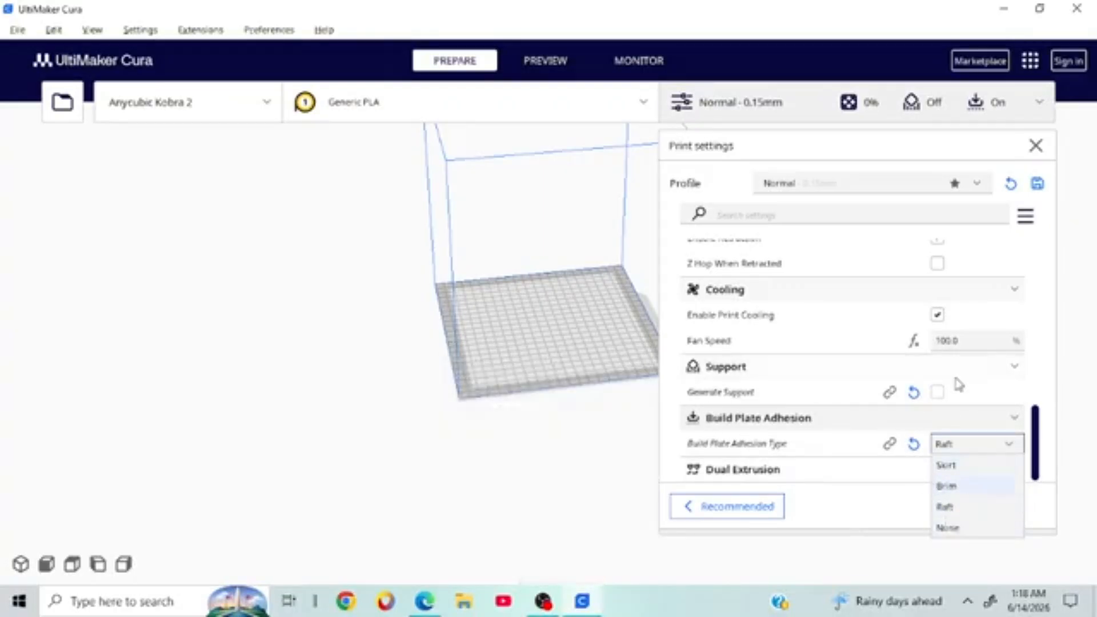
click(1076, 319)
Step: Scroll through the custom print settings, orbit to a top-down view, and close the panel
scroll(753, 398, up, 10)
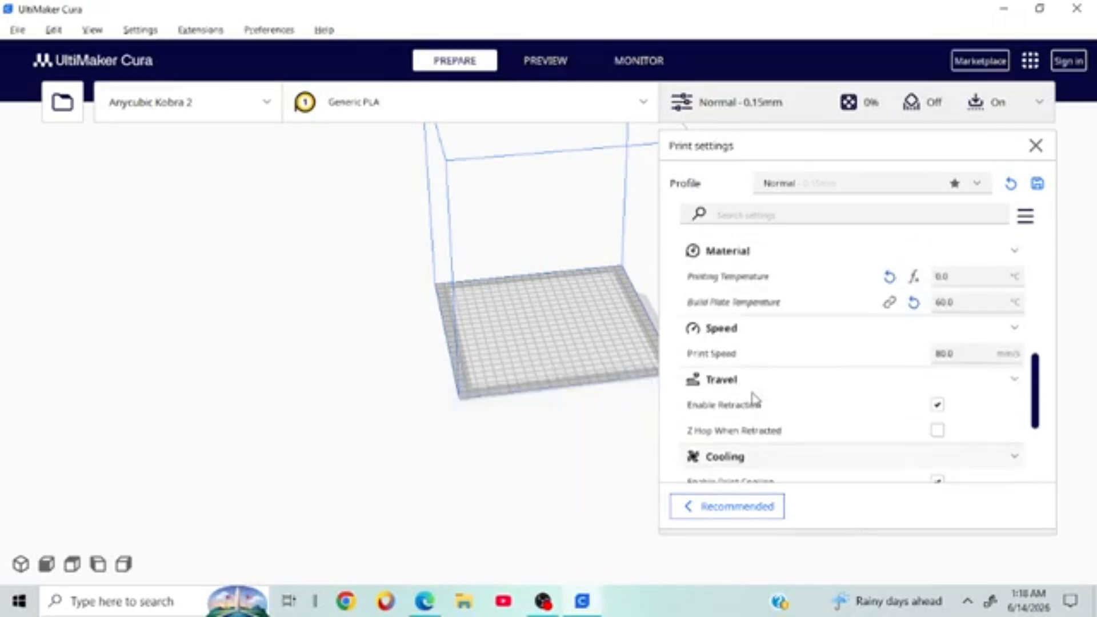
scroll(751, 394, up, 5)
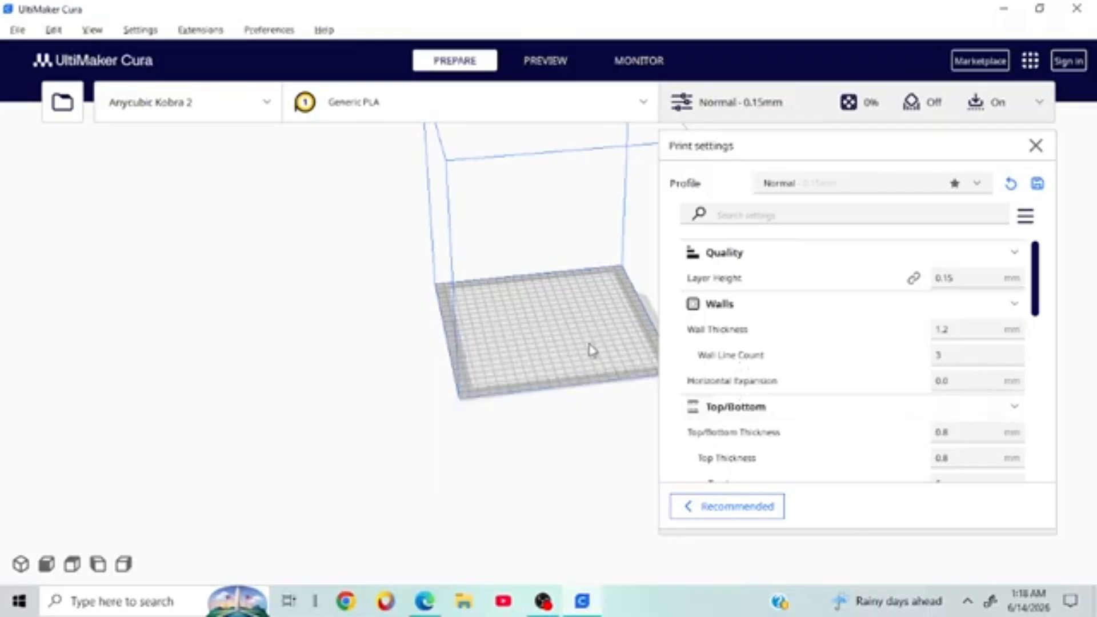
right_drag(573, 364, 480, 396)
scroll(472, 413, up, 5)
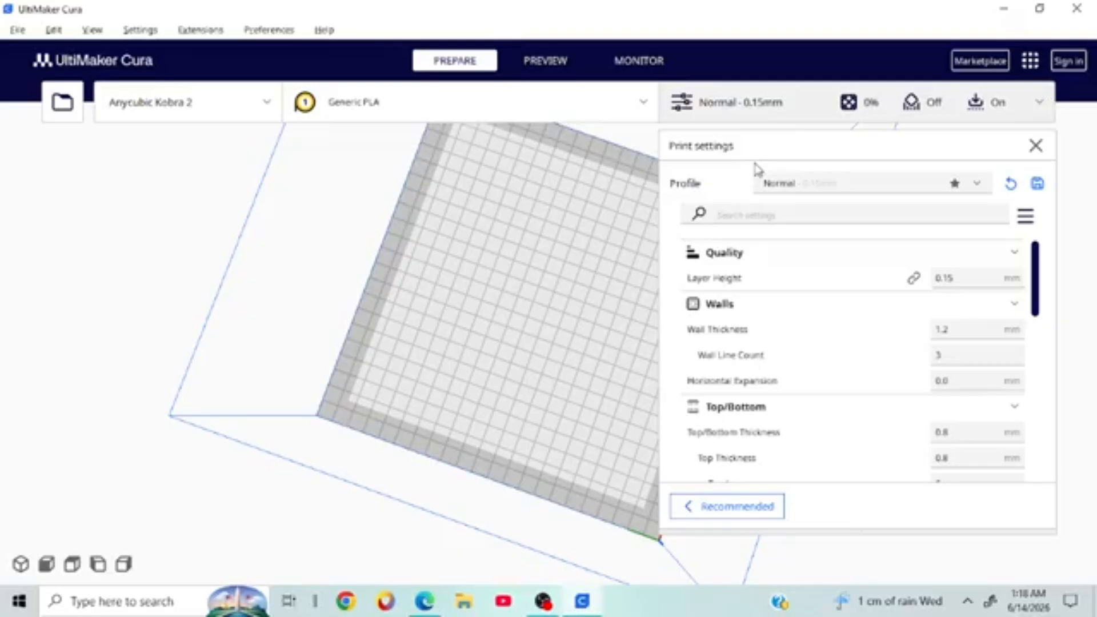
scroll(876, 382, down, 6)
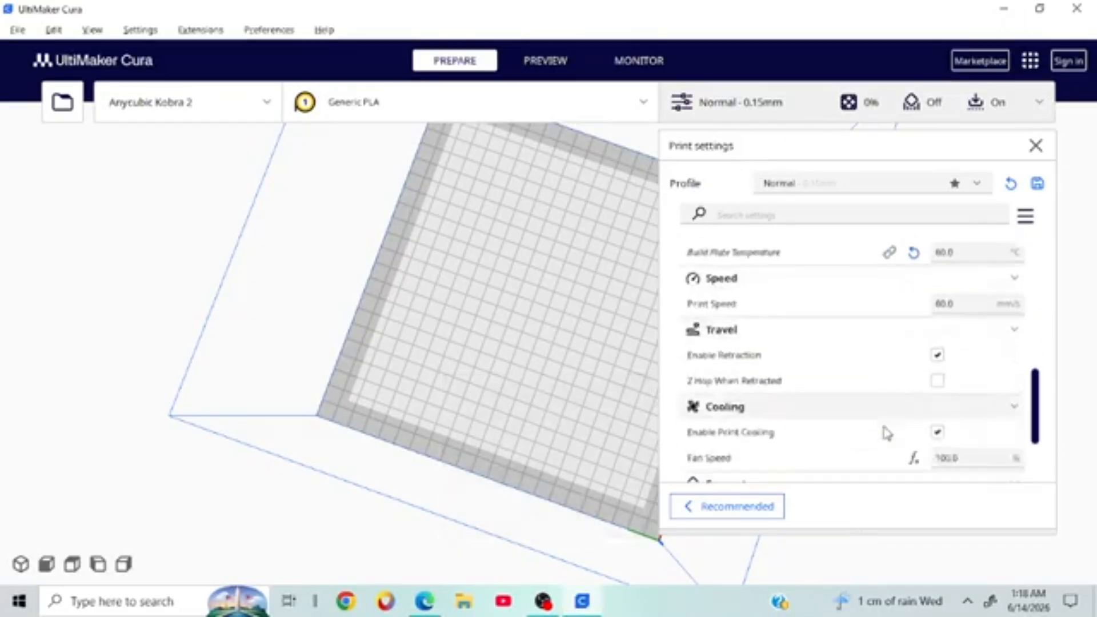
scroll(886, 433, down, 5)
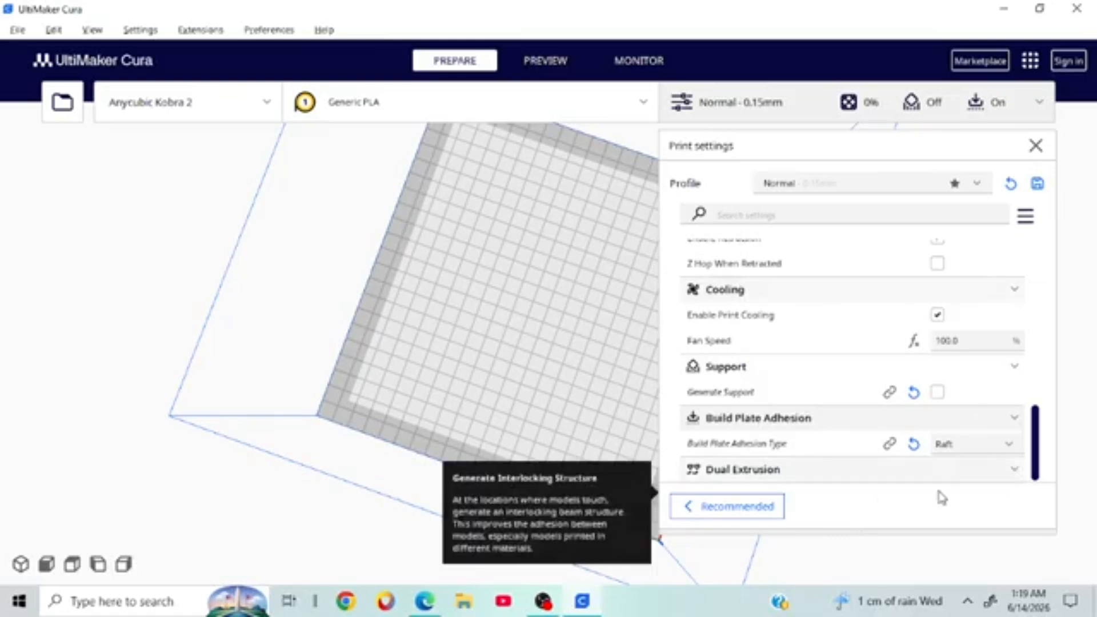
click(1035, 146)
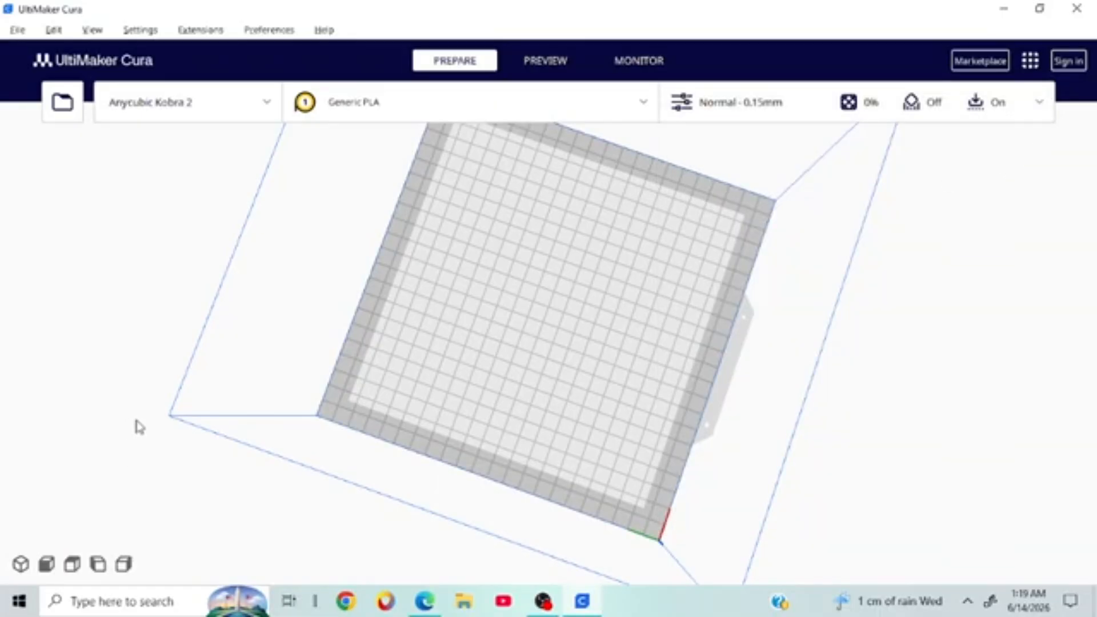
click(421, 99)
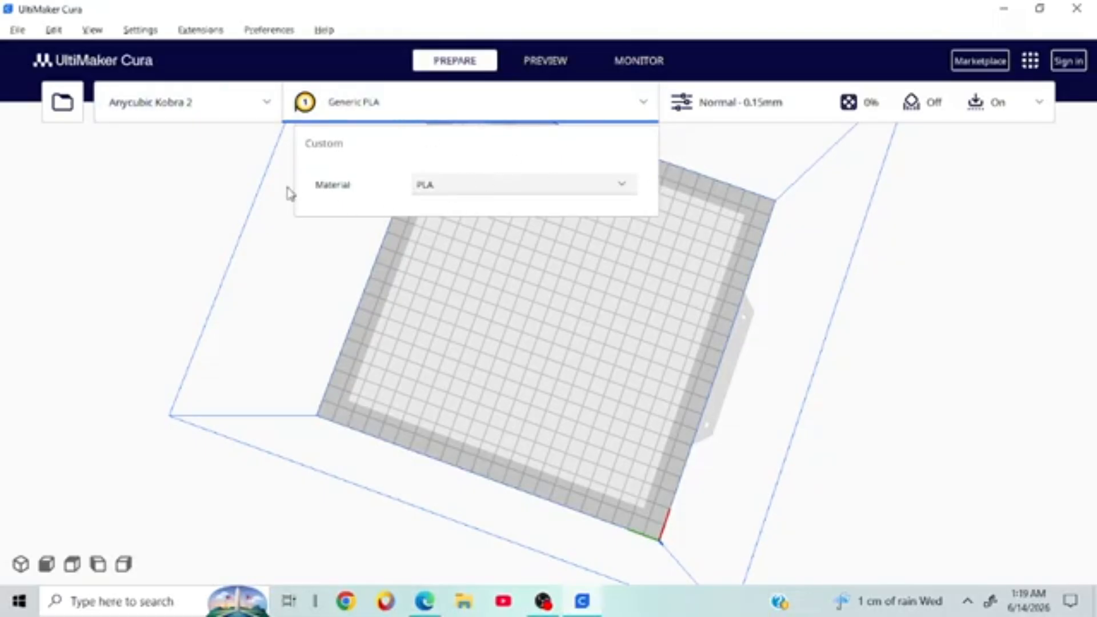
click(466, 186)
mouse_move(465, 186)
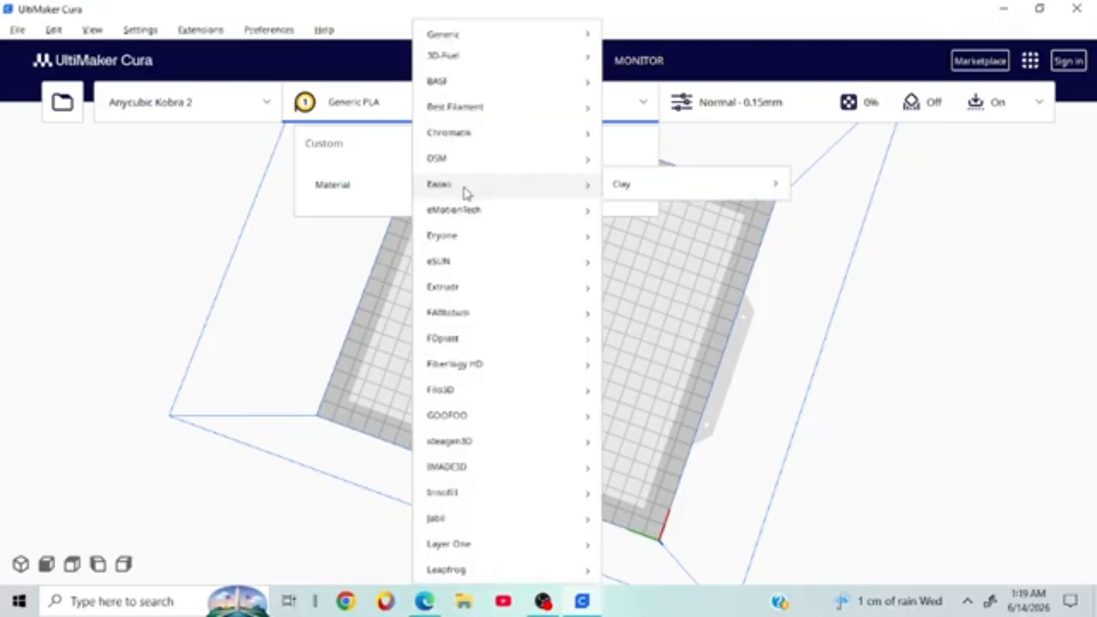
mouse_move(512, 39)
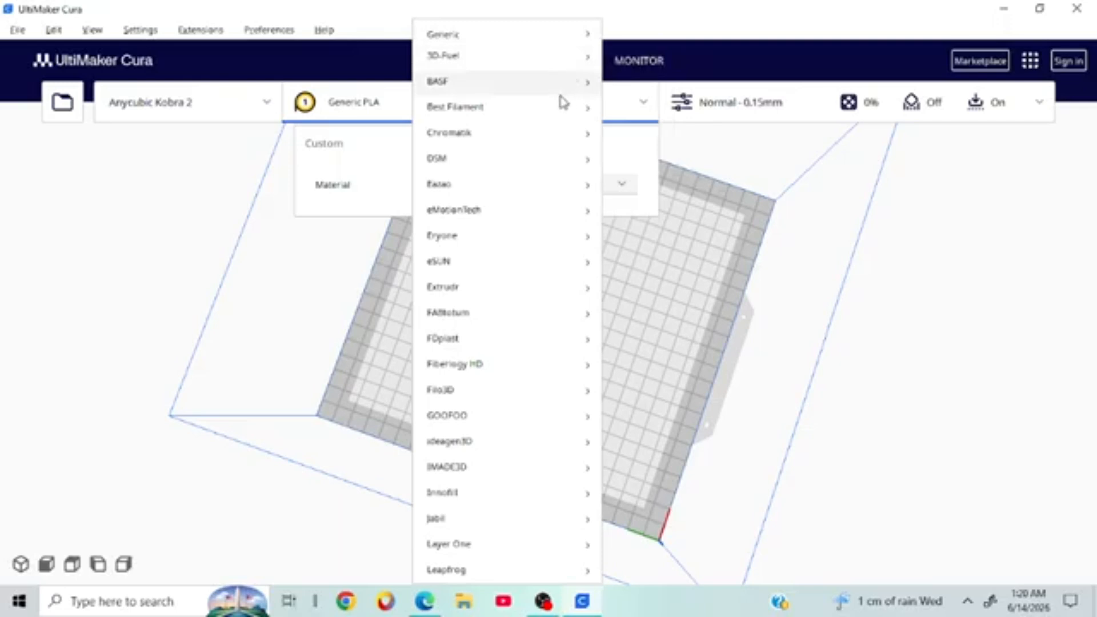
mouse_move(546, 108)
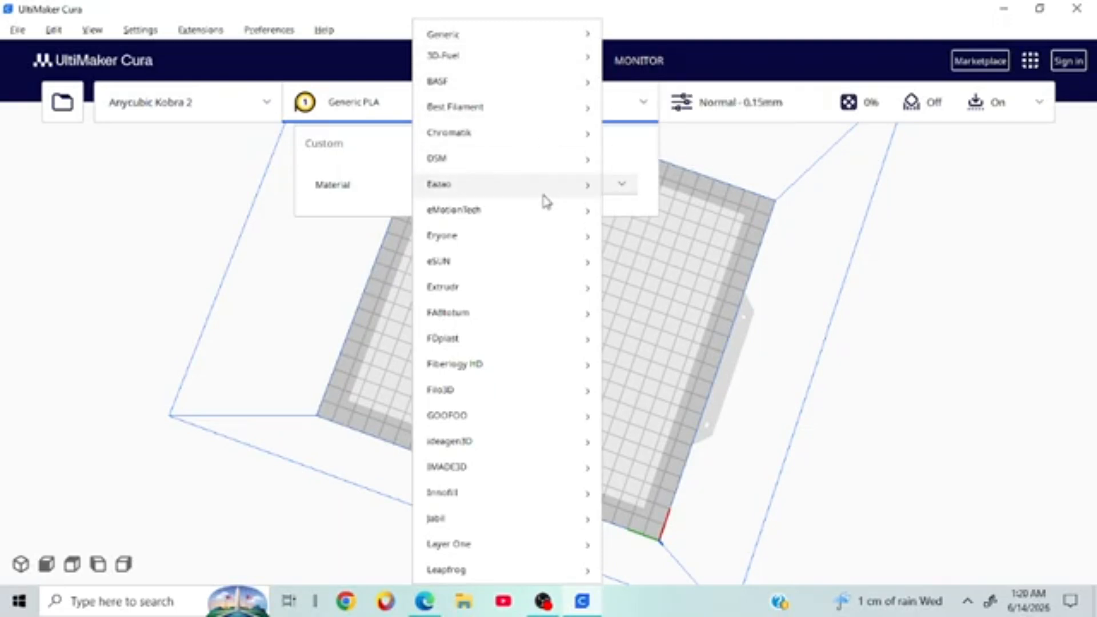
scroll(541, 346, down, 5)
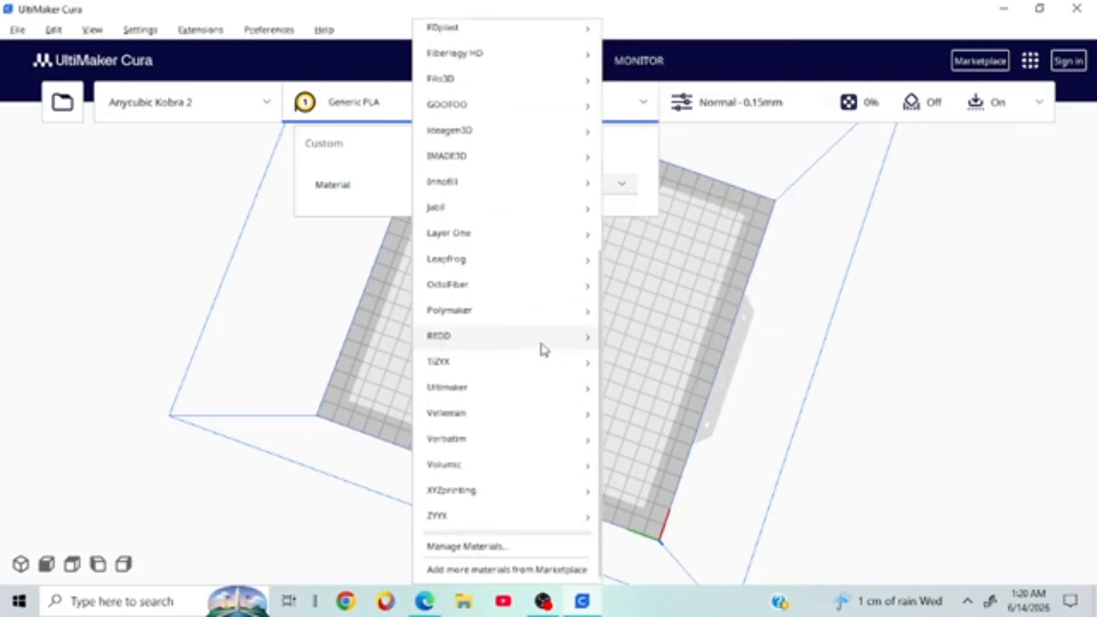
scroll(541, 346, up, 5)
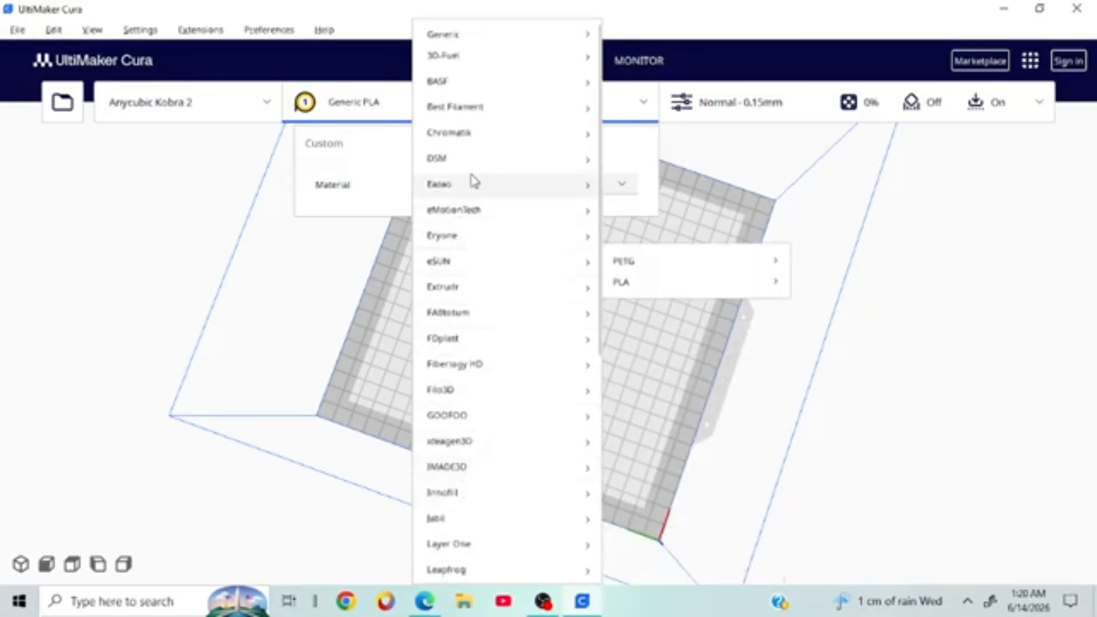
mouse_move(480, 117)
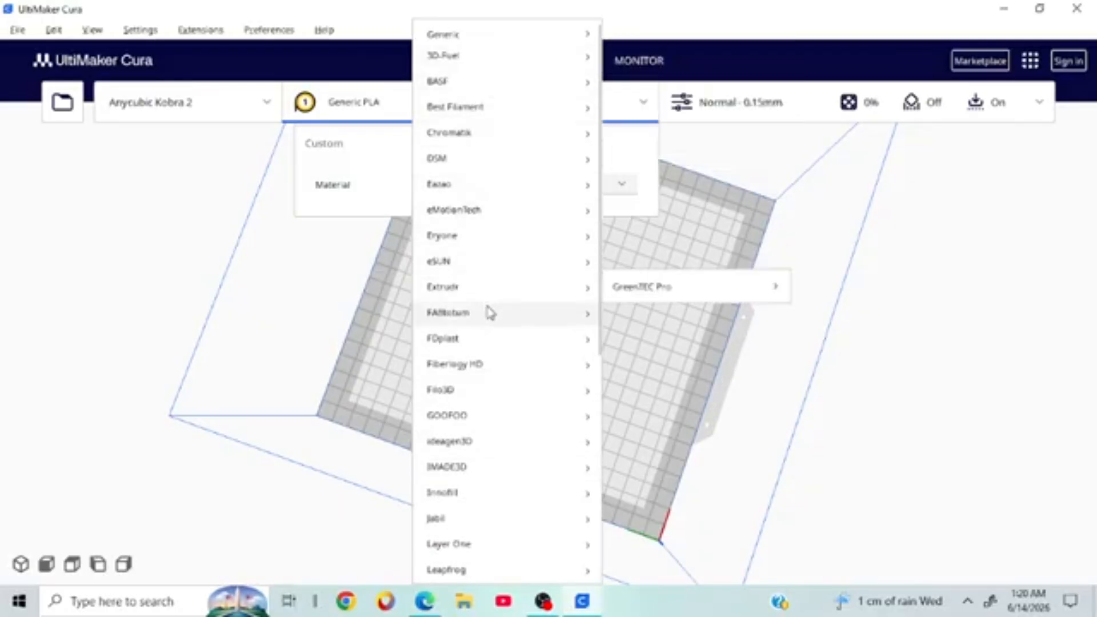
scroll(479, 420, down, 2)
scroll(495, 338, down, 1)
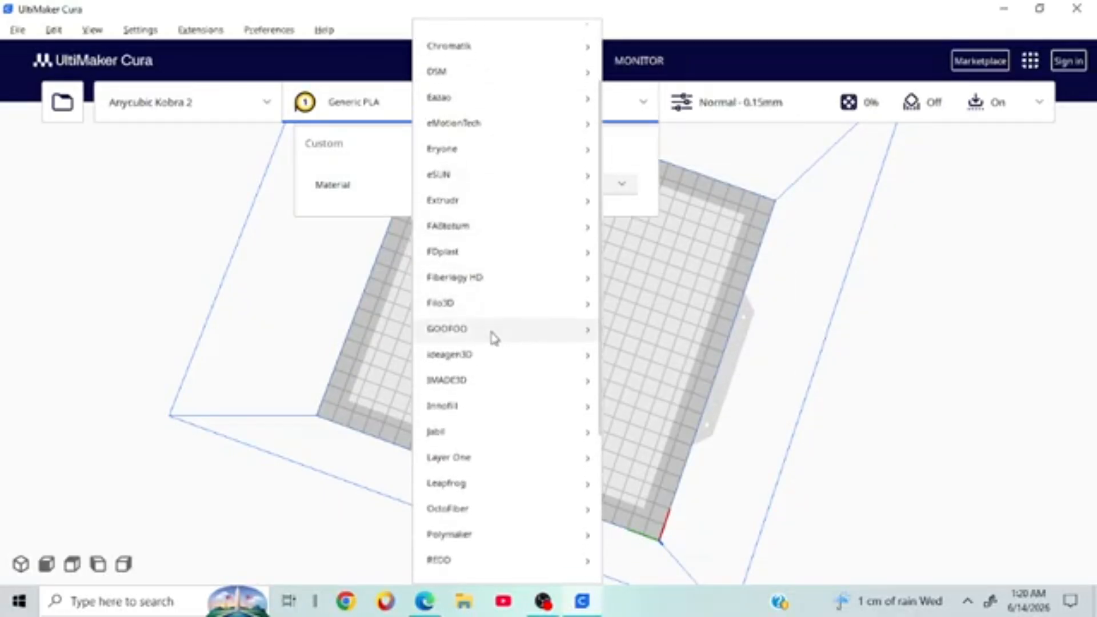
scroll(490, 366, down, 3)
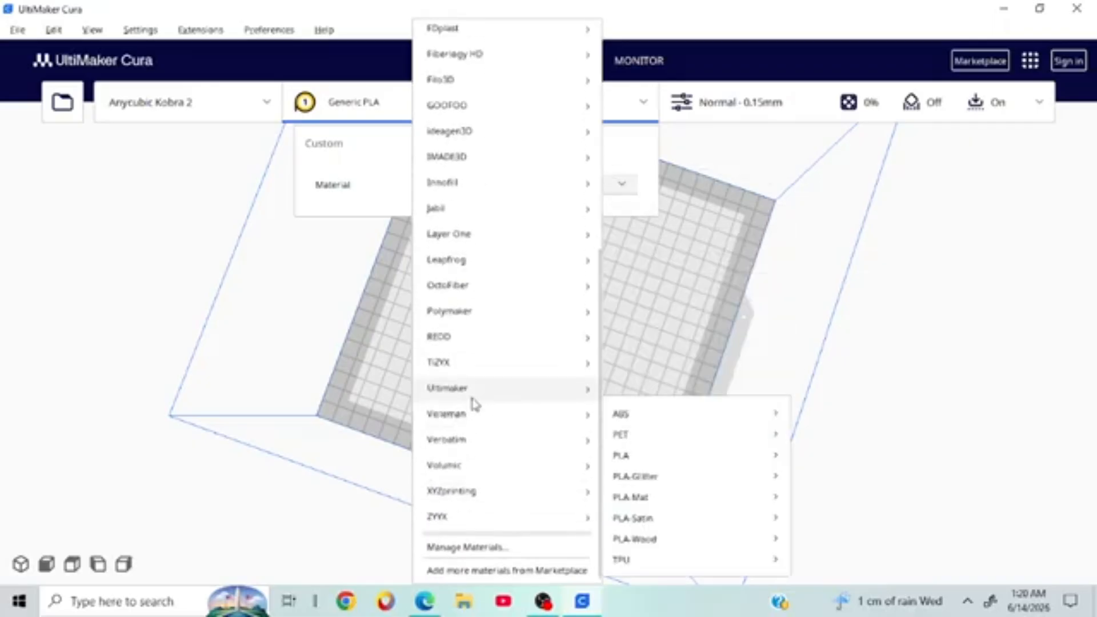
scroll(502, 522, up, 5)
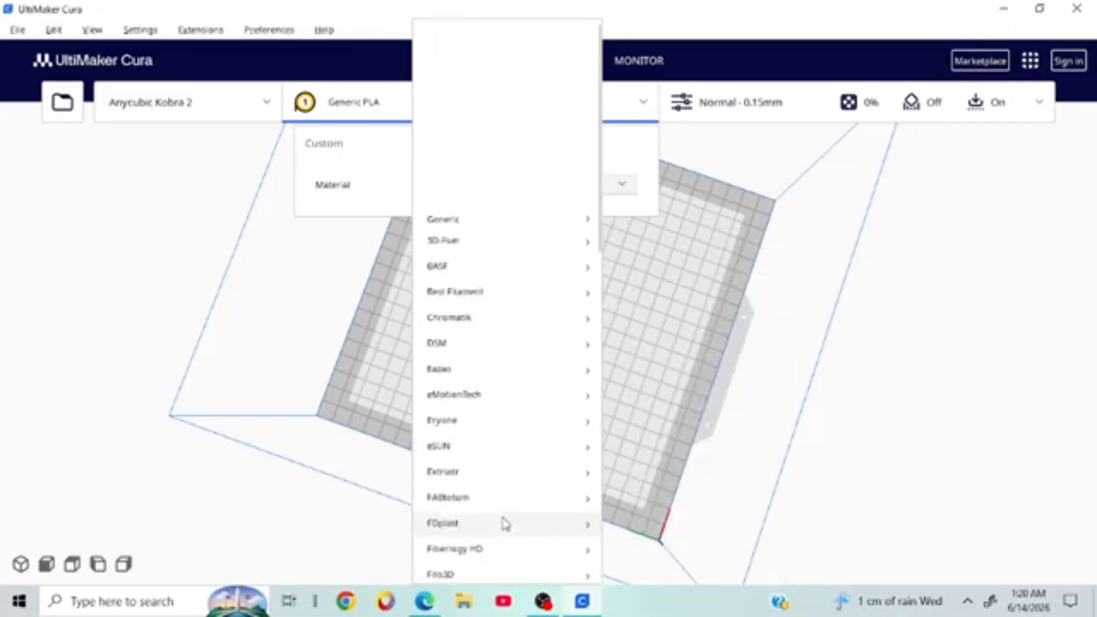
mouse_move(501, 188)
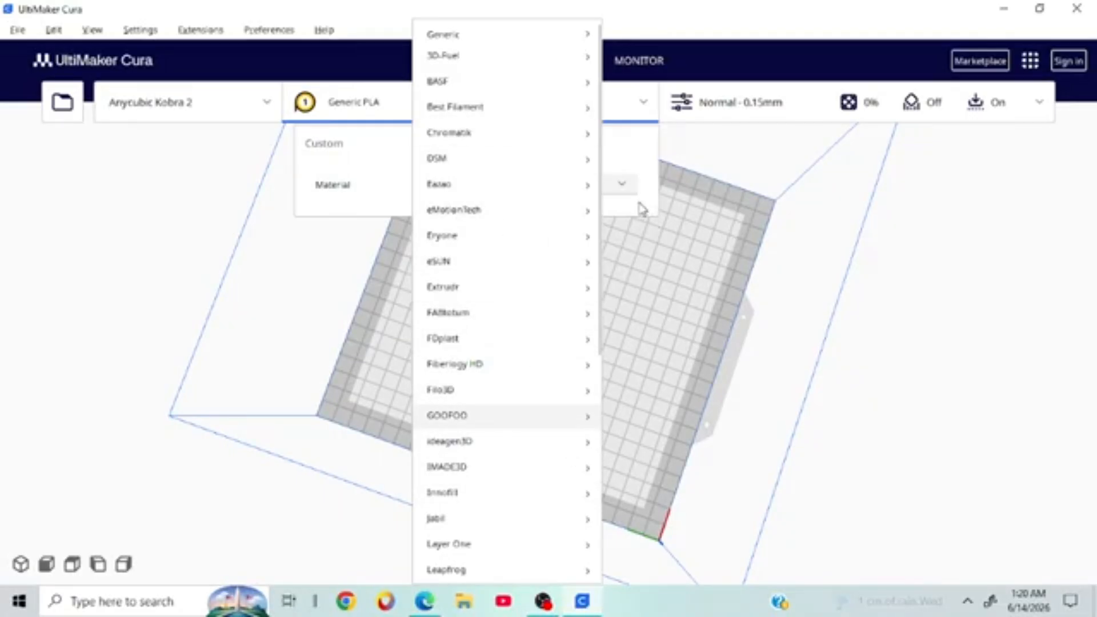
click(641, 166)
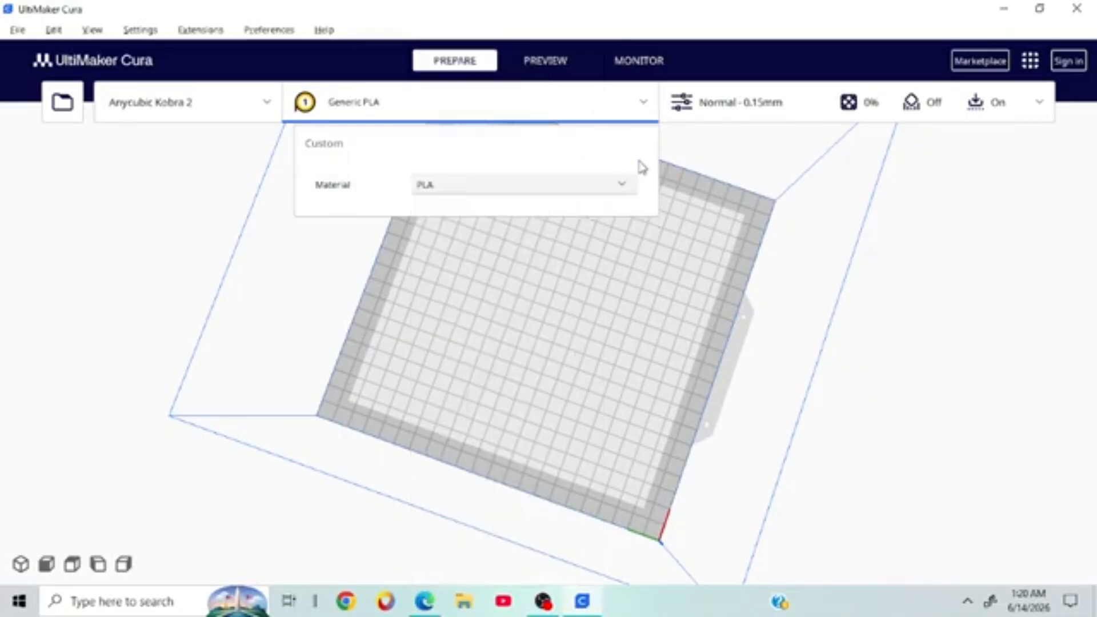
click(548, 186)
mouse_move(520, 34)
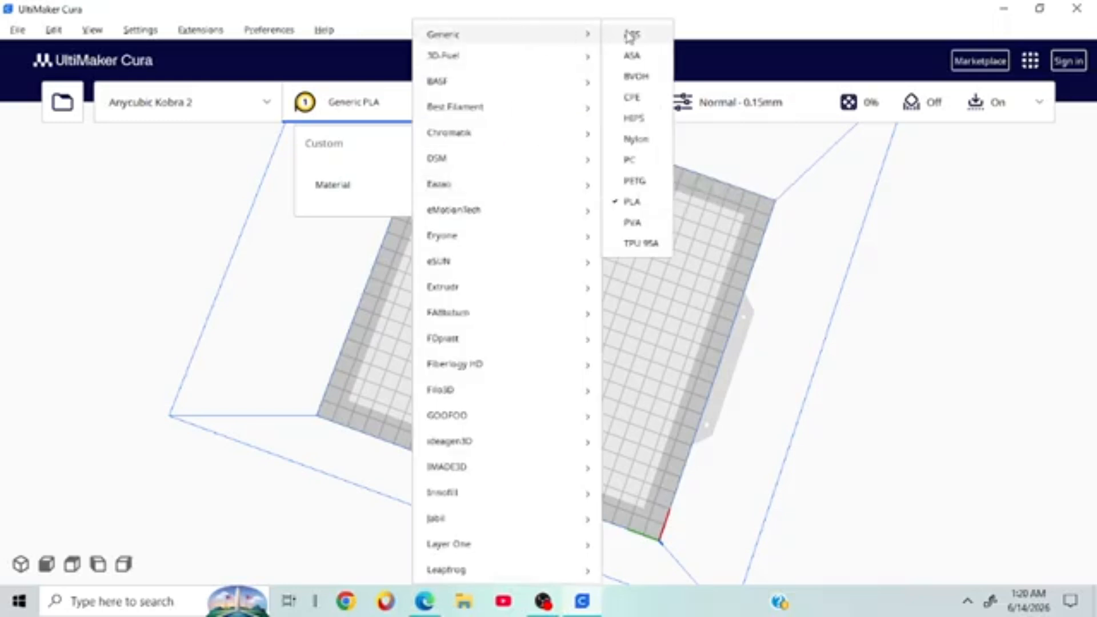
click(636, 77)
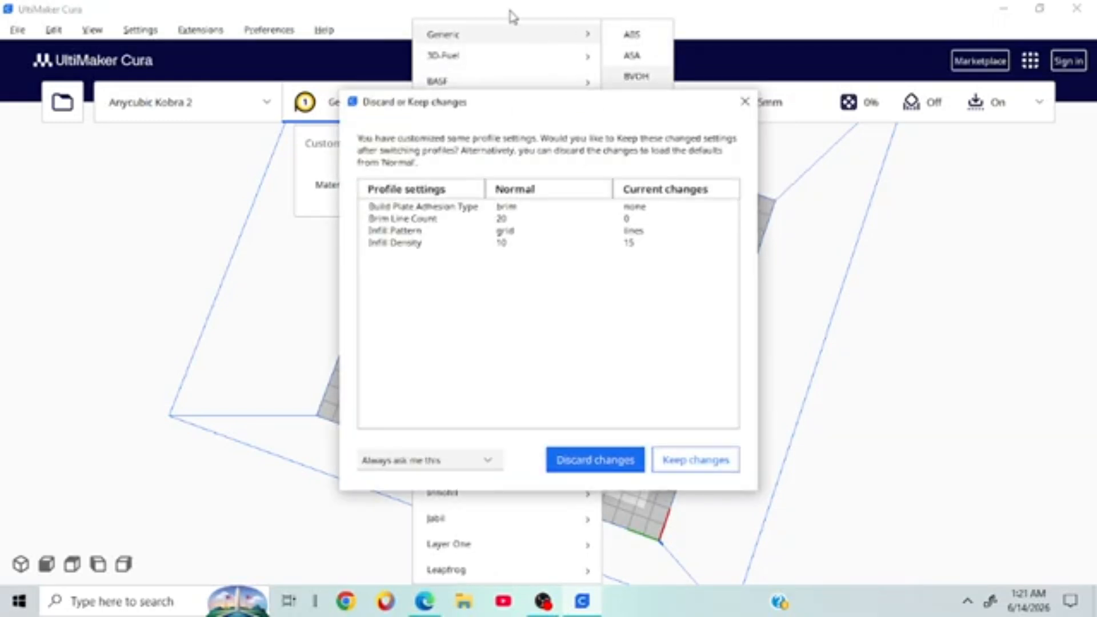
click(696, 460)
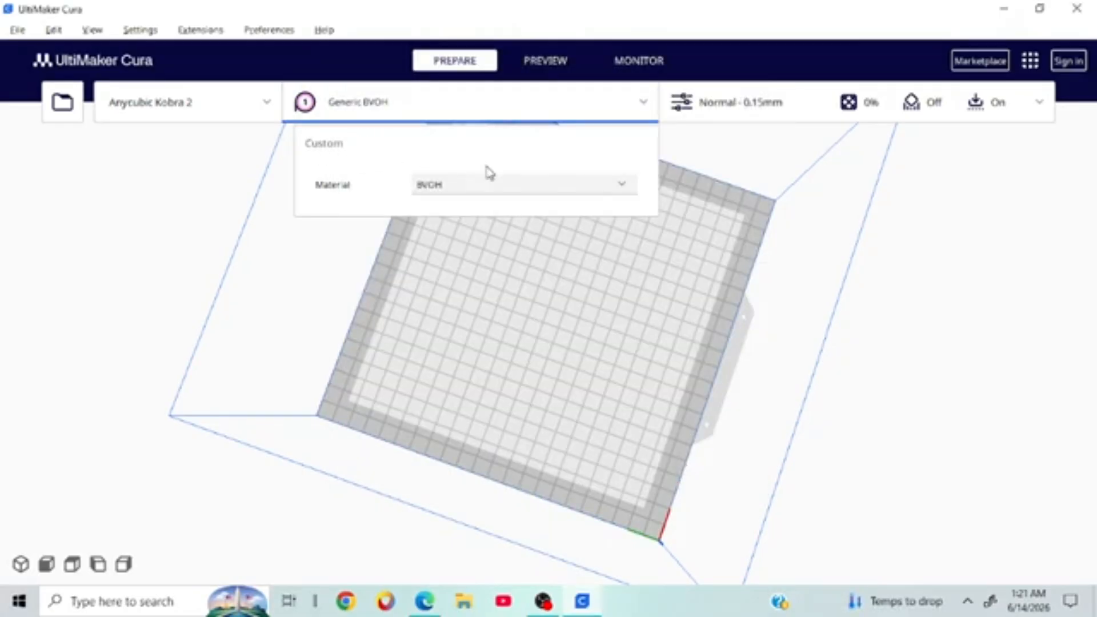
click(524, 199)
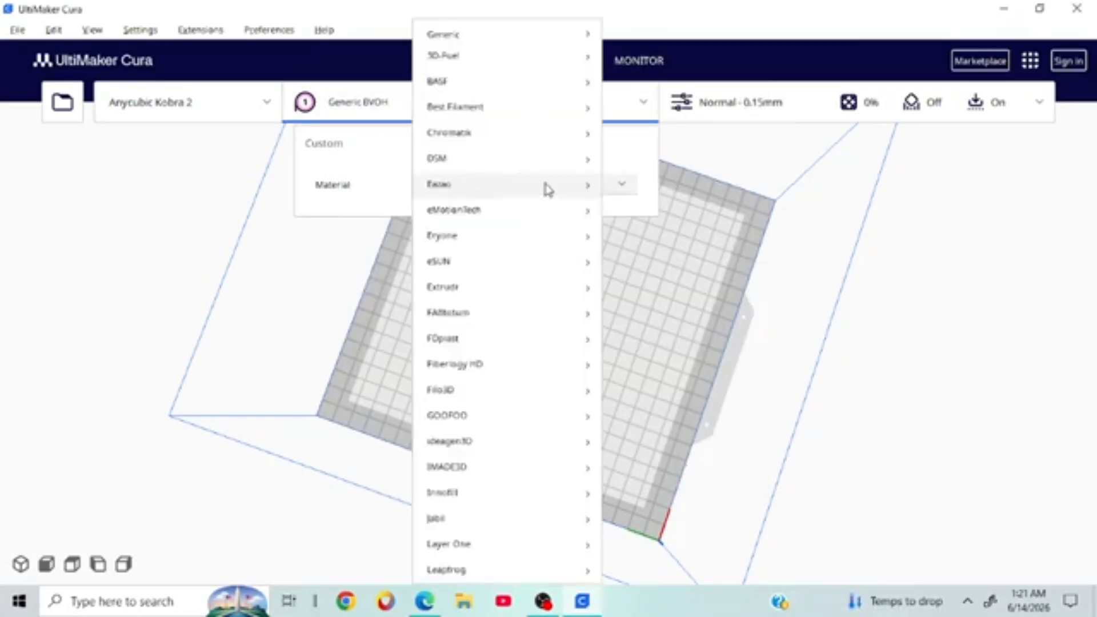
mouse_move(502, 37)
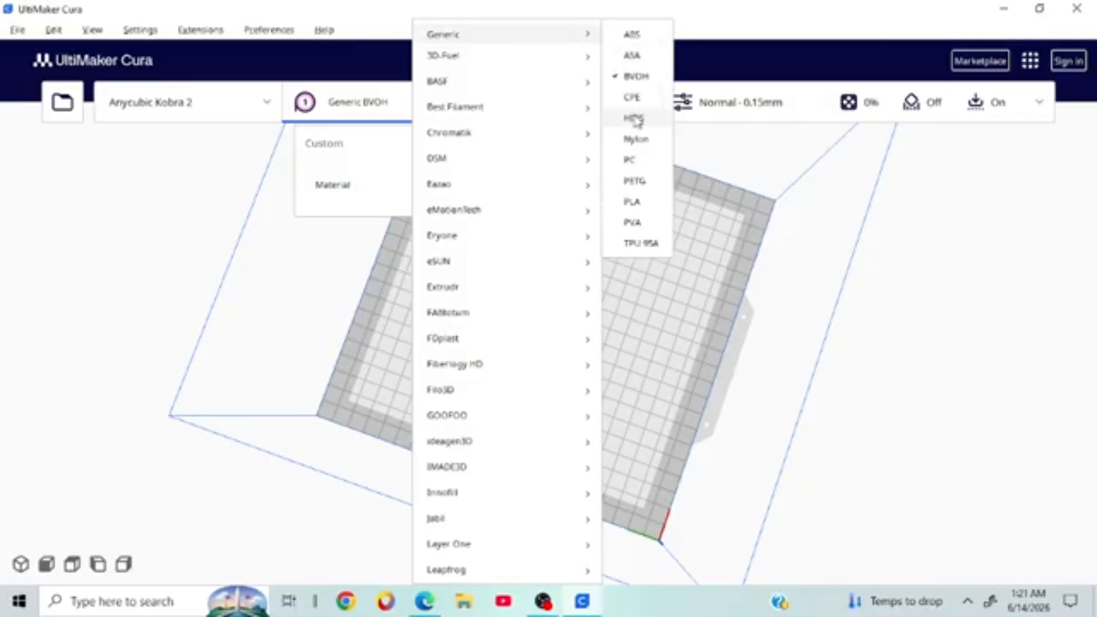
click(642, 206)
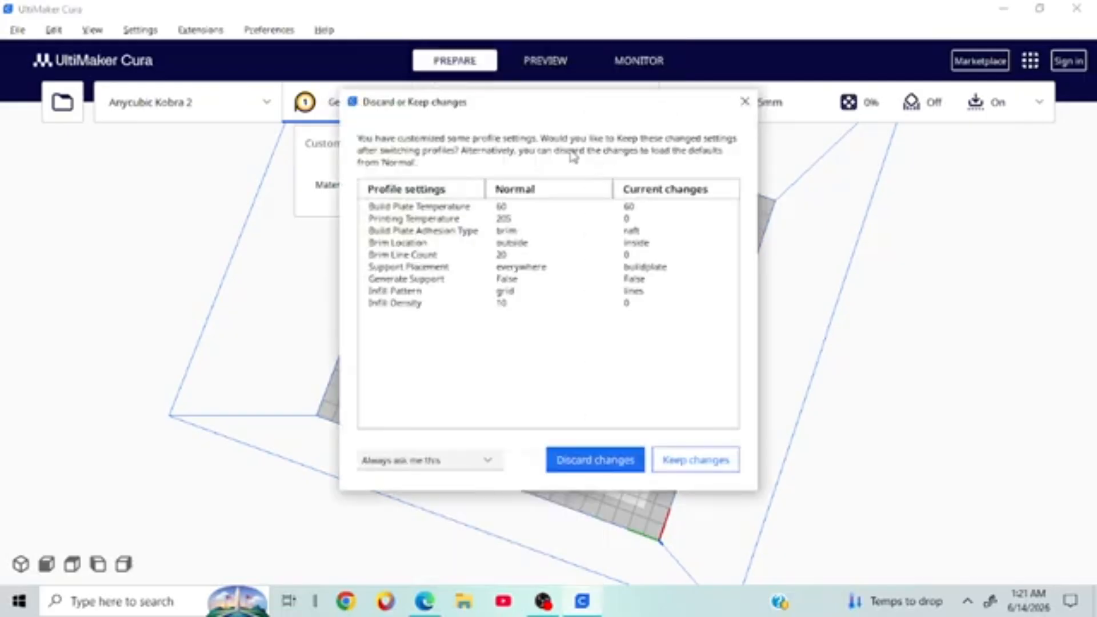
click(698, 461)
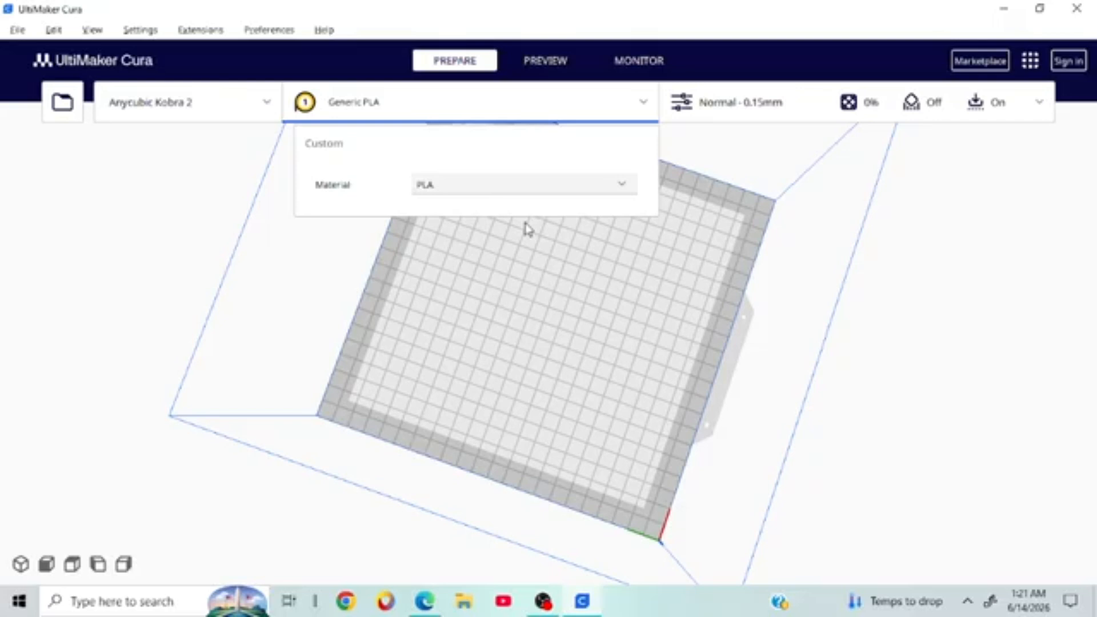
click(519, 186)
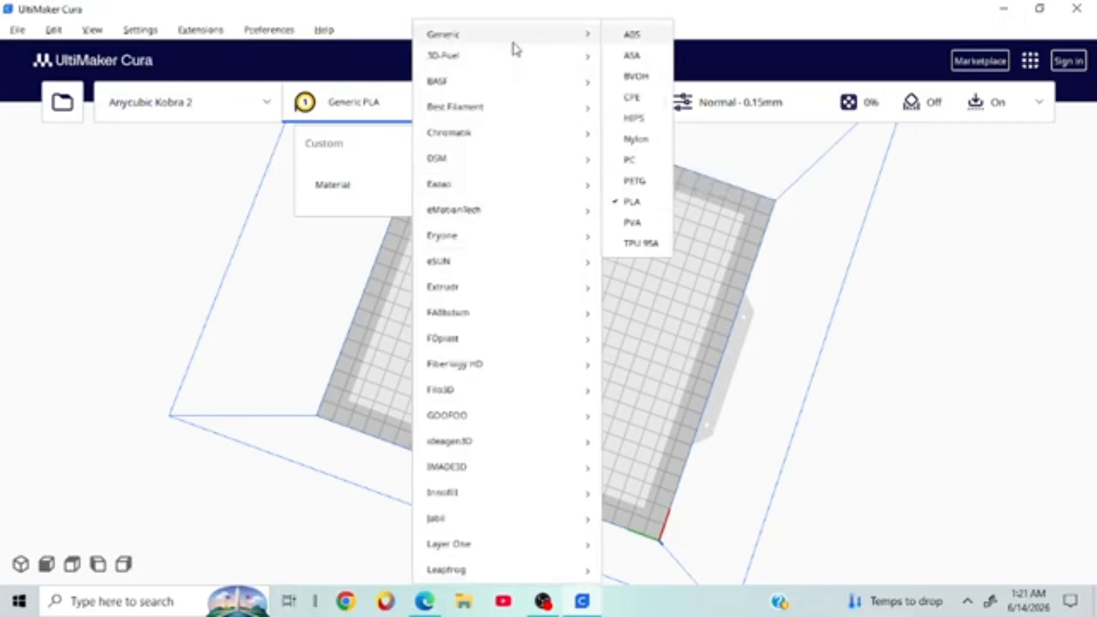
click(640, 243)
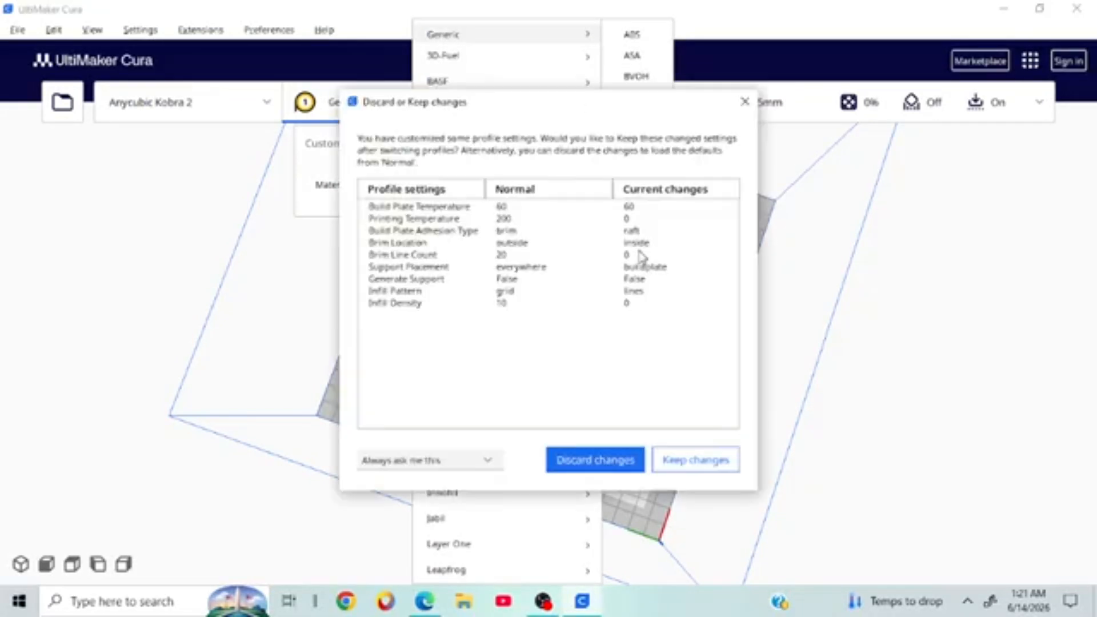
click(696, 460)
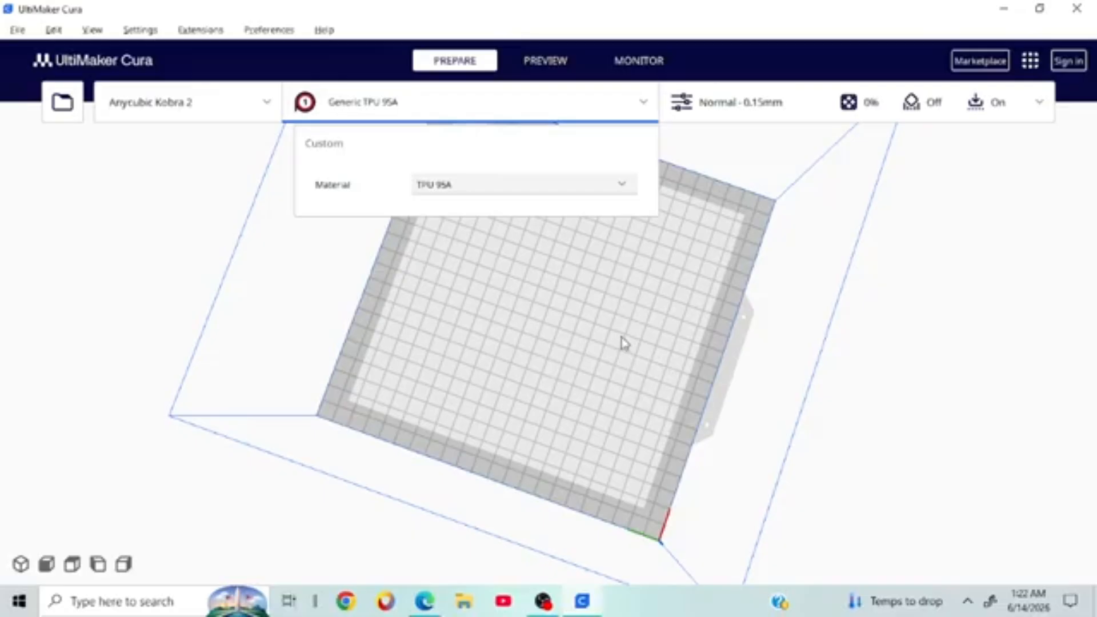
click(624, 103)
click(626, 111)
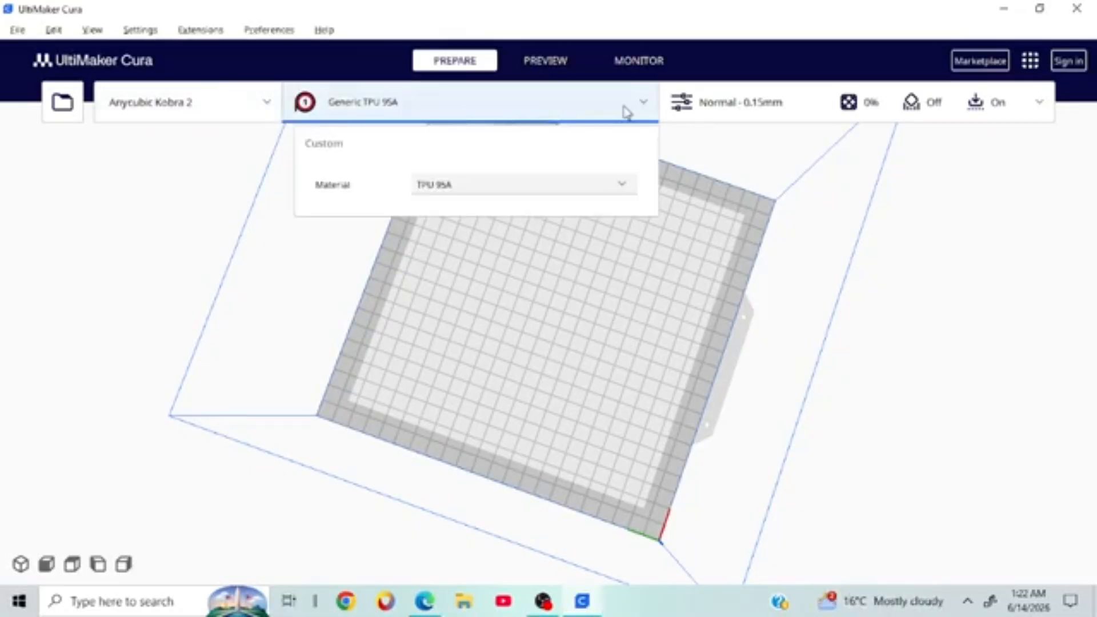
click(618, 186)
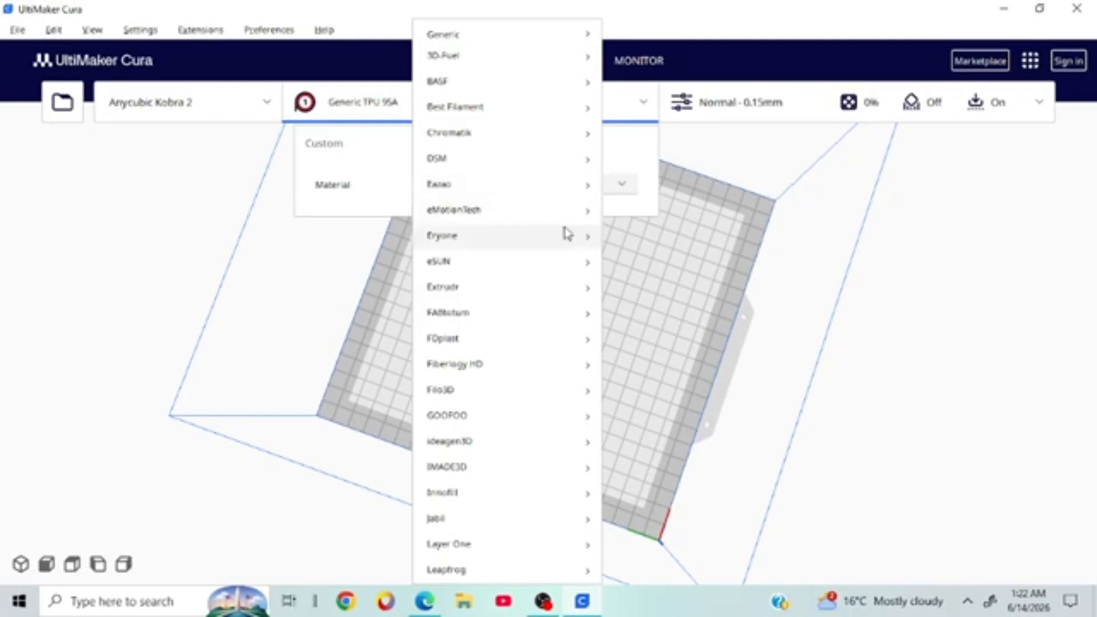
mouse_move(563, 243)
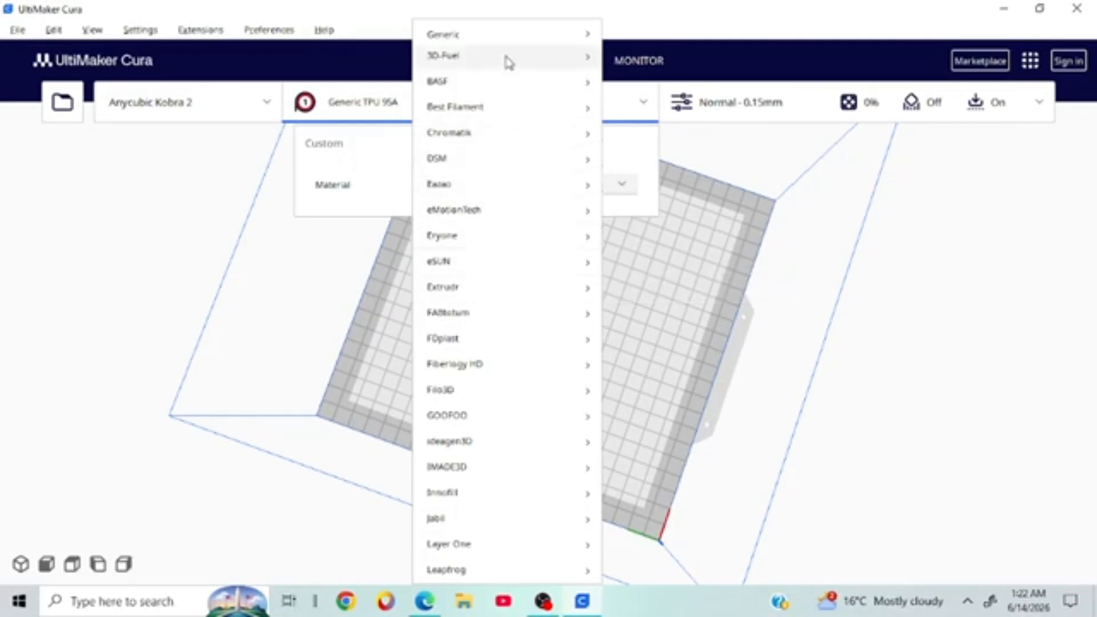
mouse_move(571, 36)
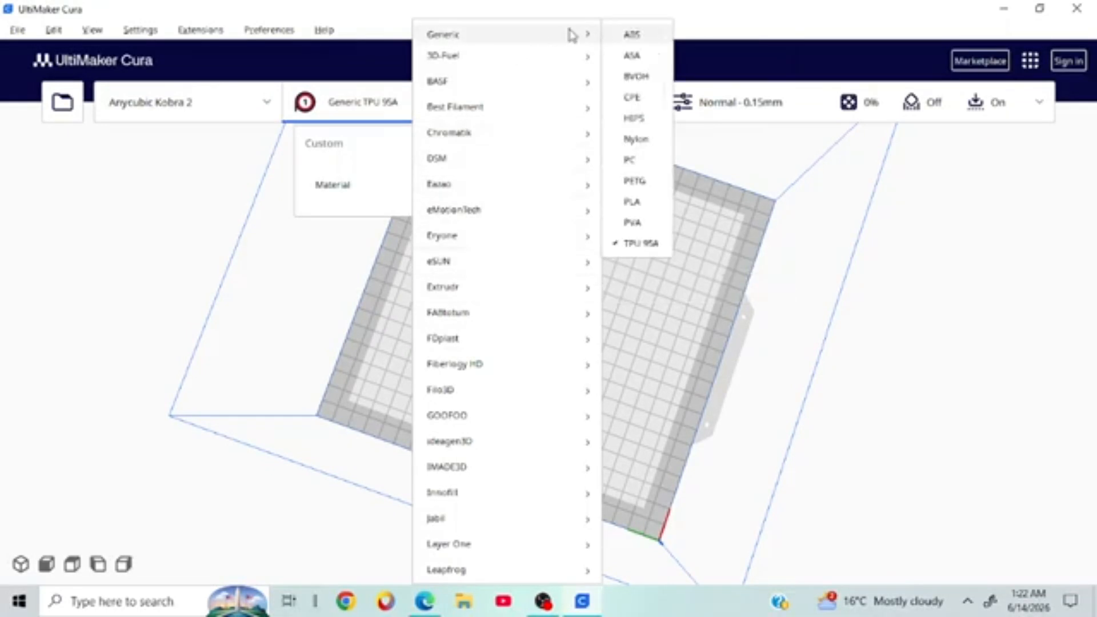
click(633, 202)
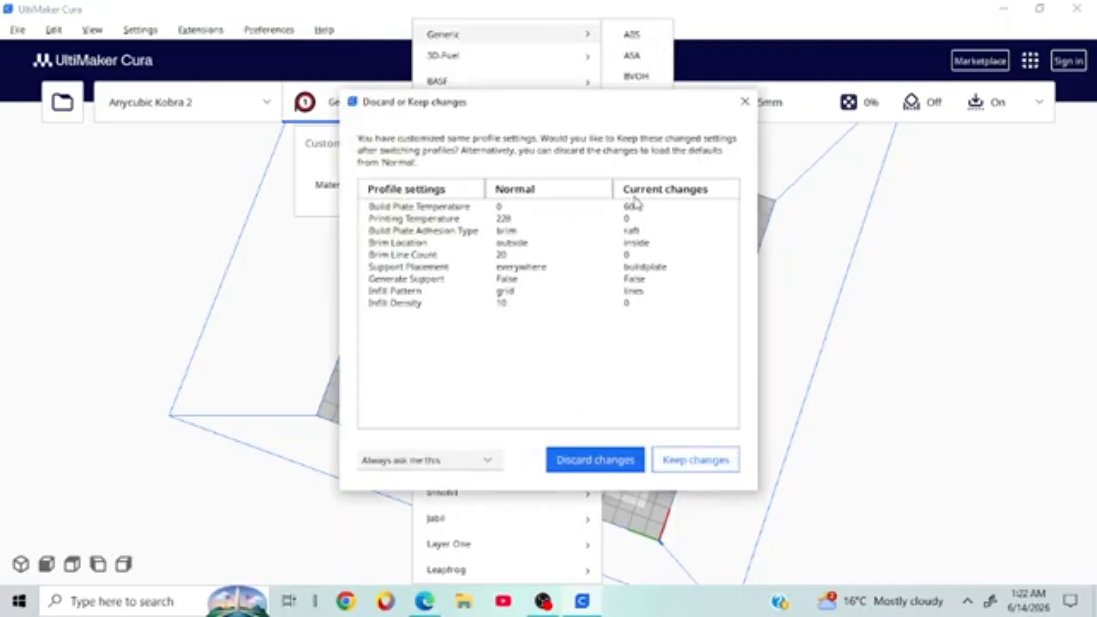
click(700, 464)
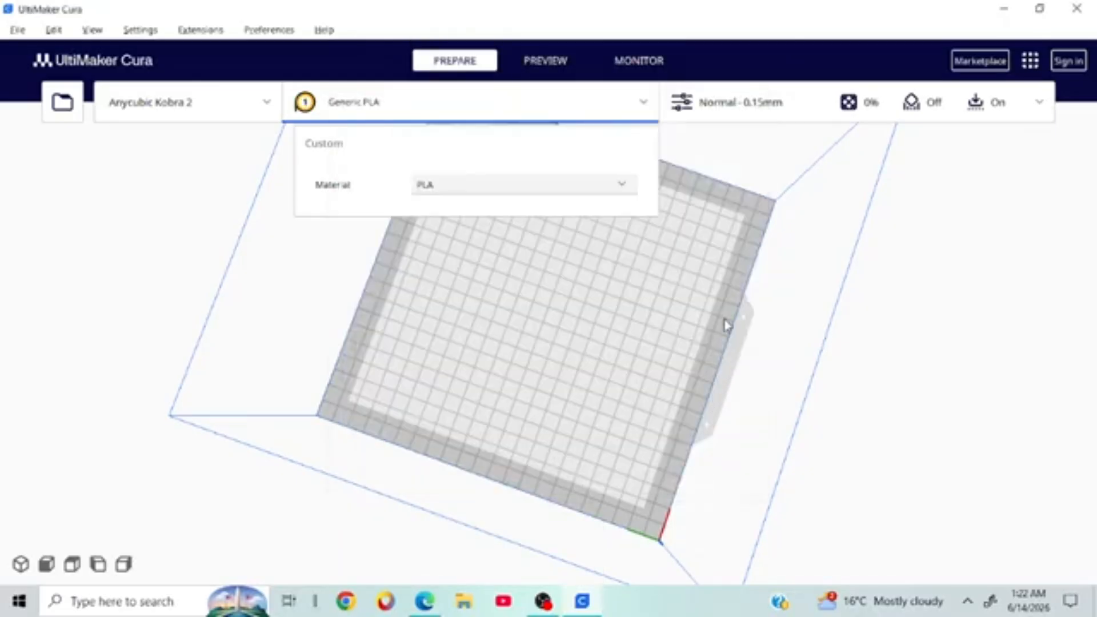
Step: Change Build Plate Adhesion Type from Raft to None and close the print settings
click(885, 108)
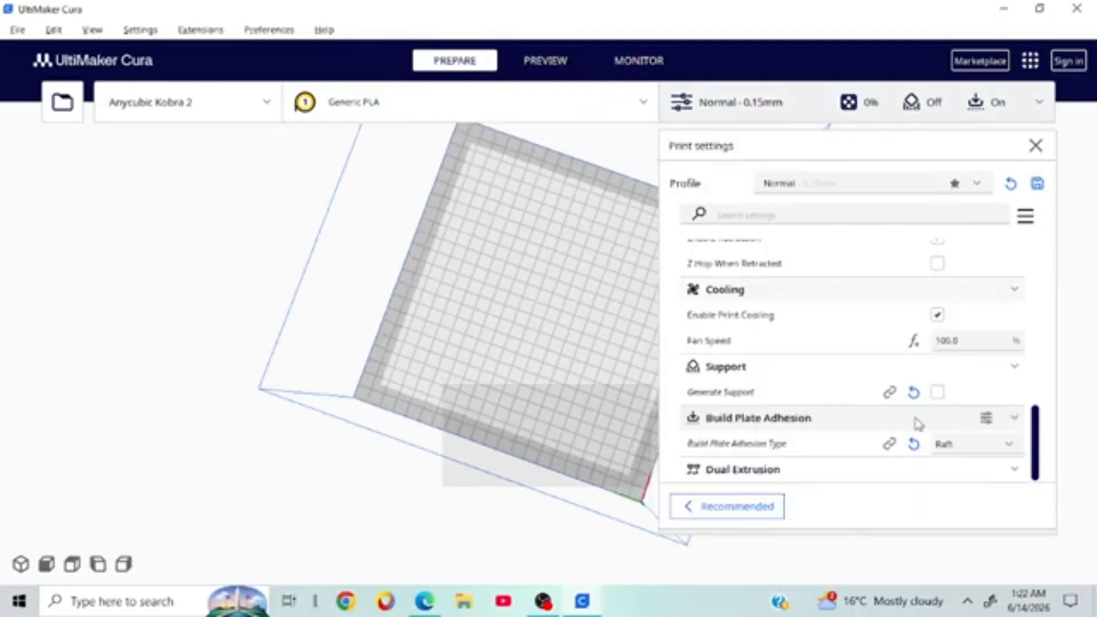
click(956, 450)
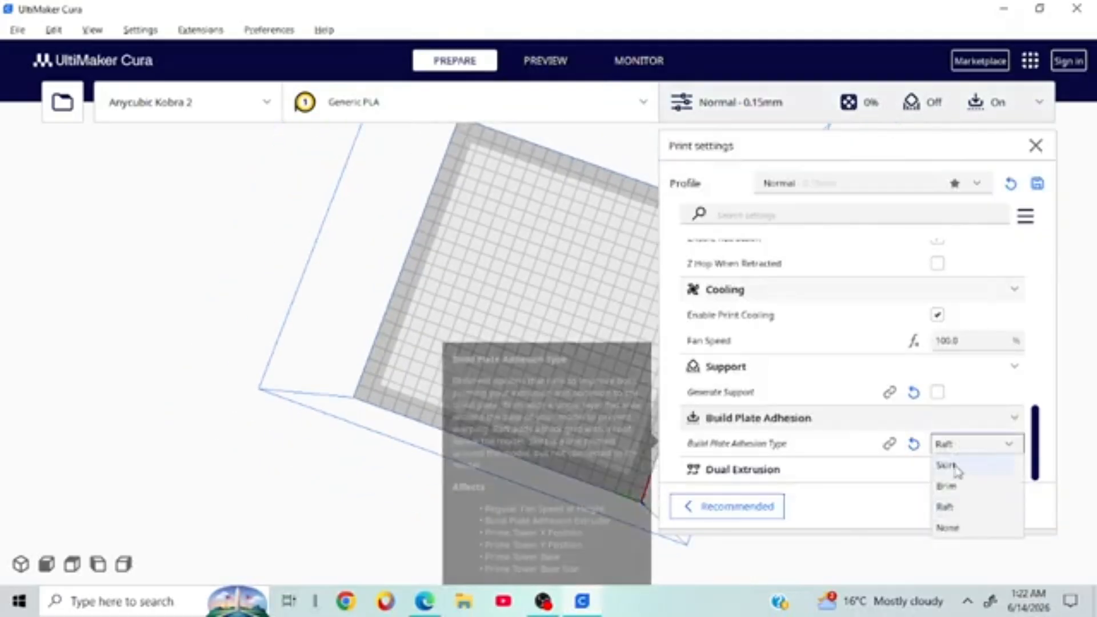
click(949, 526)
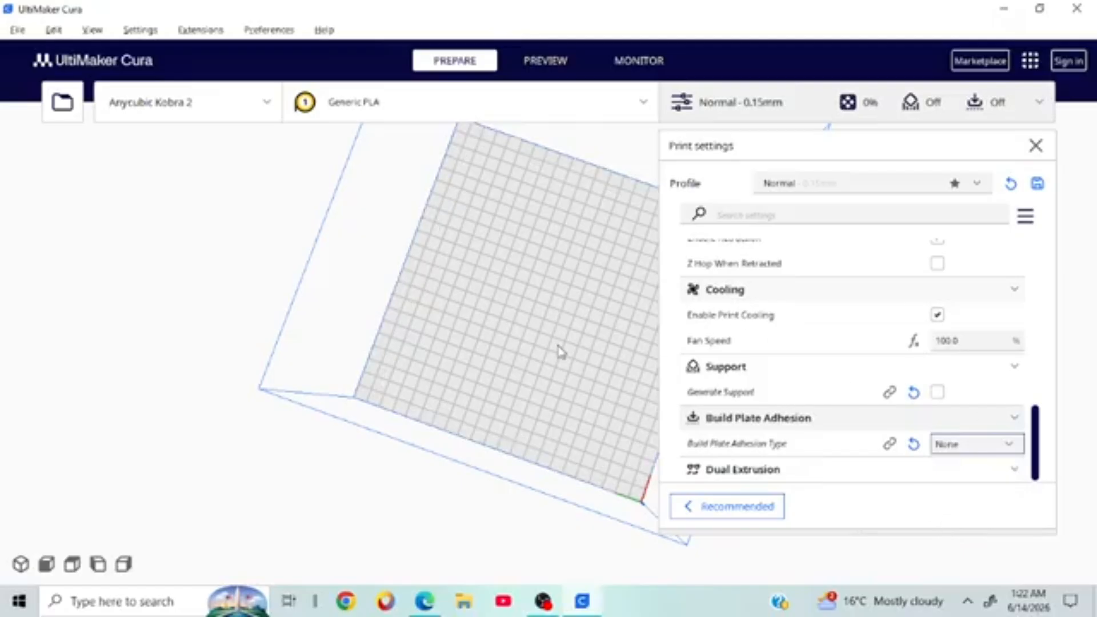
click(1035, 146)
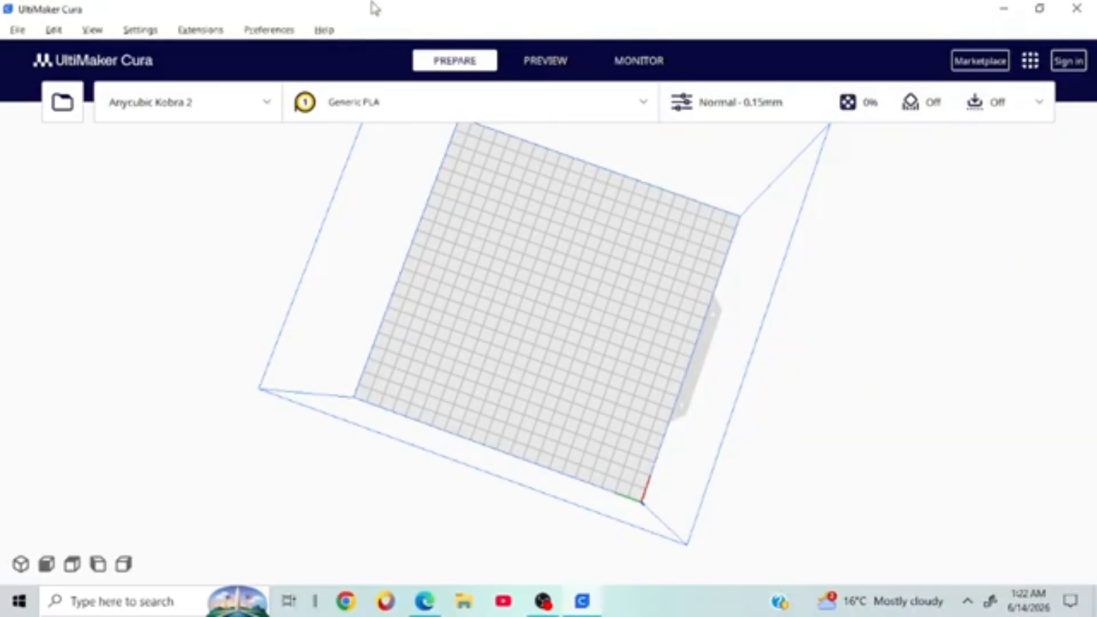
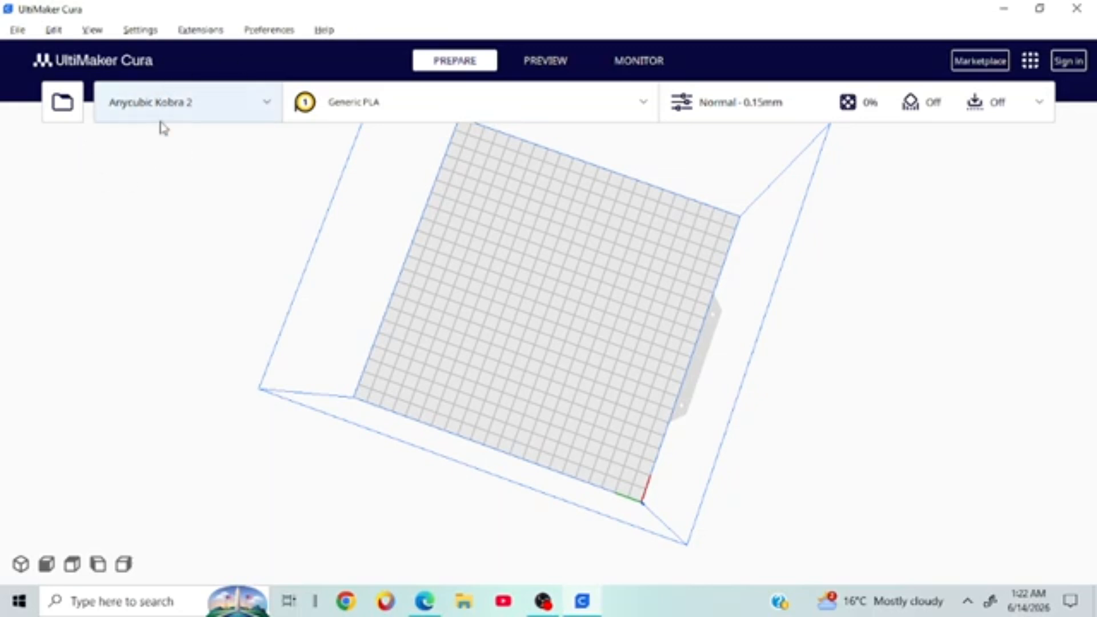
Step: Choose Add printer from the printer list to begin adding another machine
click(163, 127)
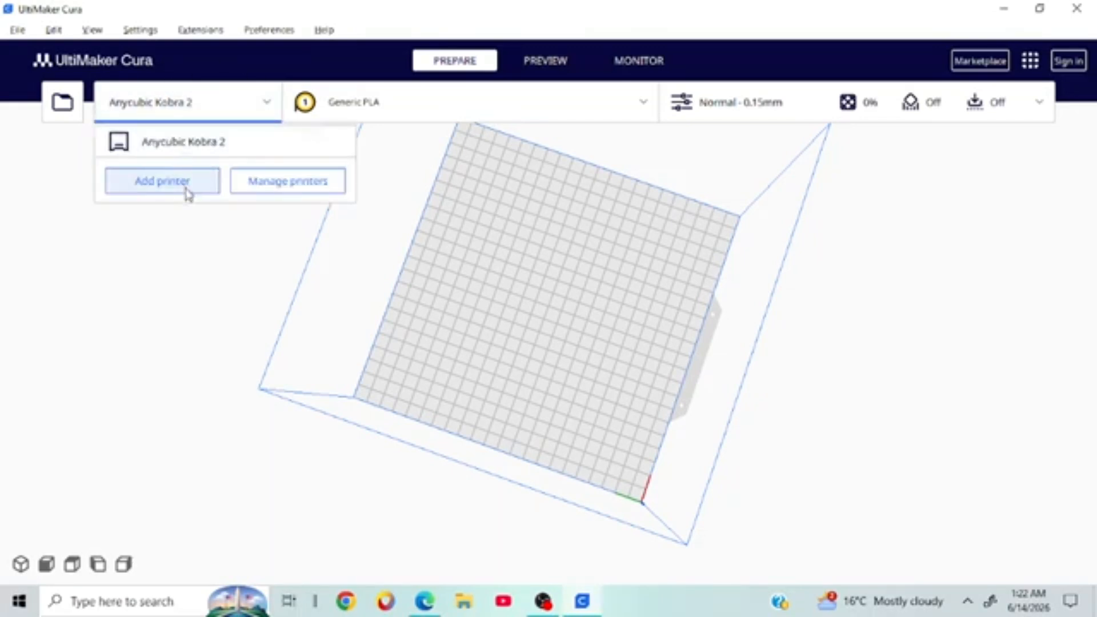
click(193, 222)
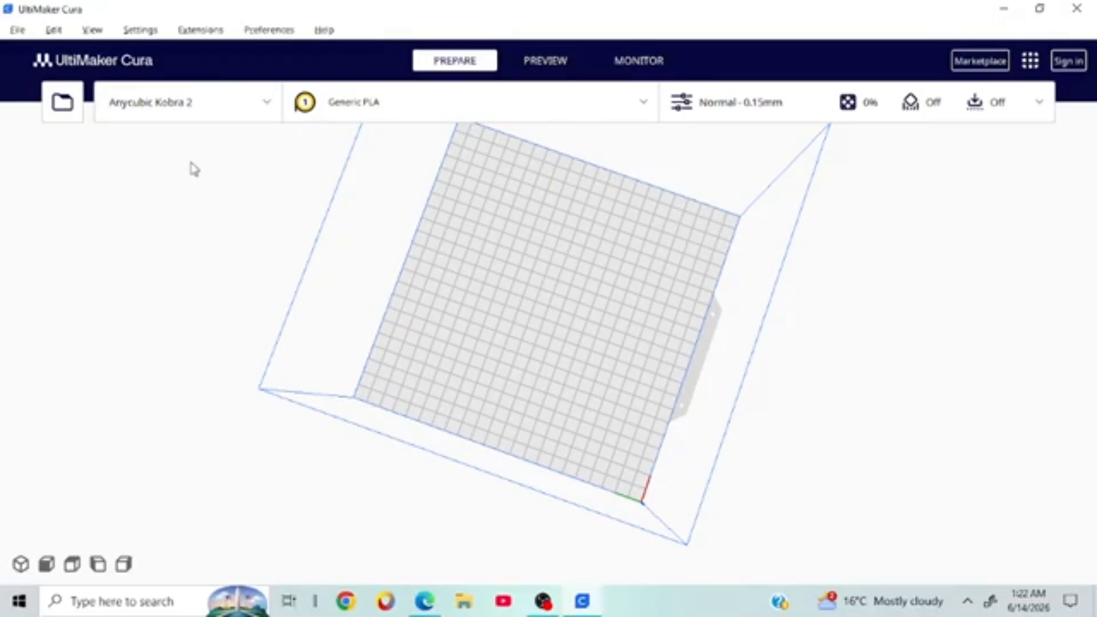
click(210, 107)
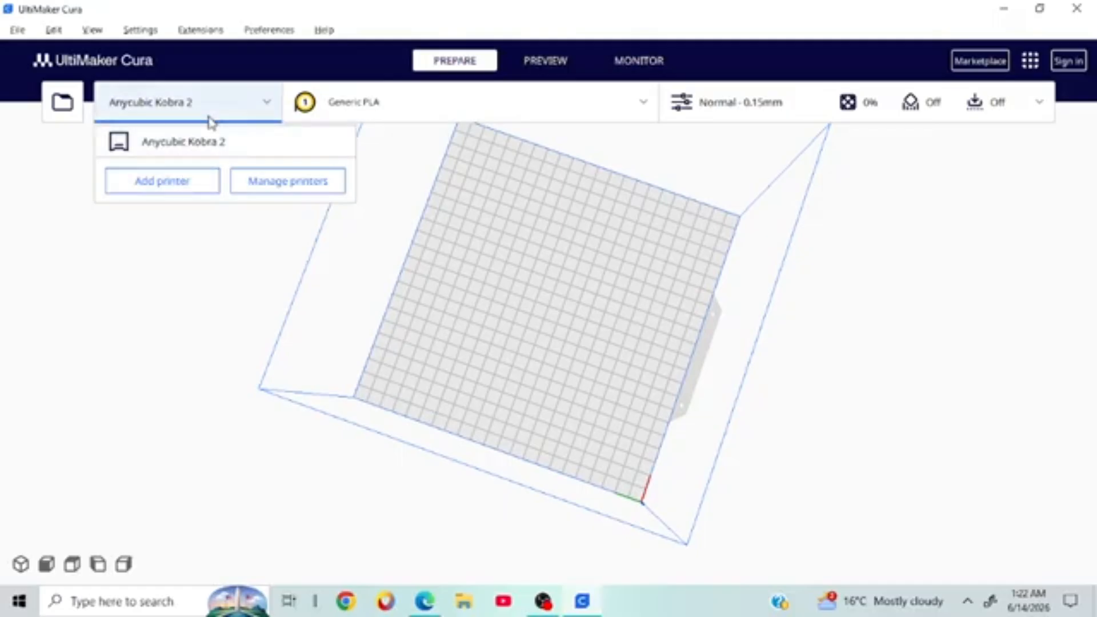
click(171, 247)
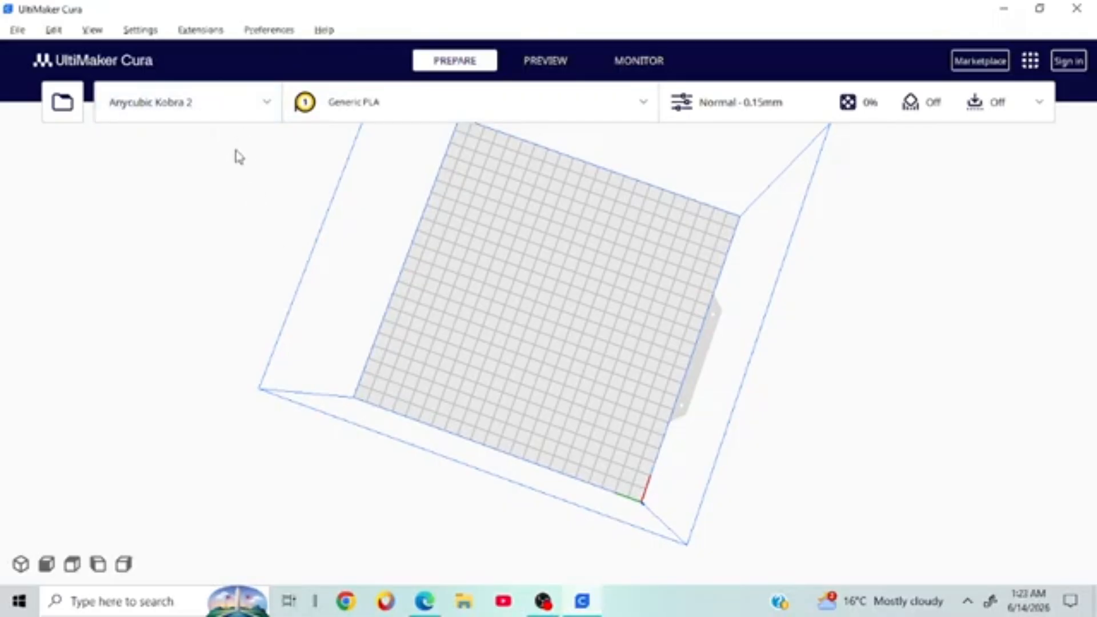
click(174, 113)
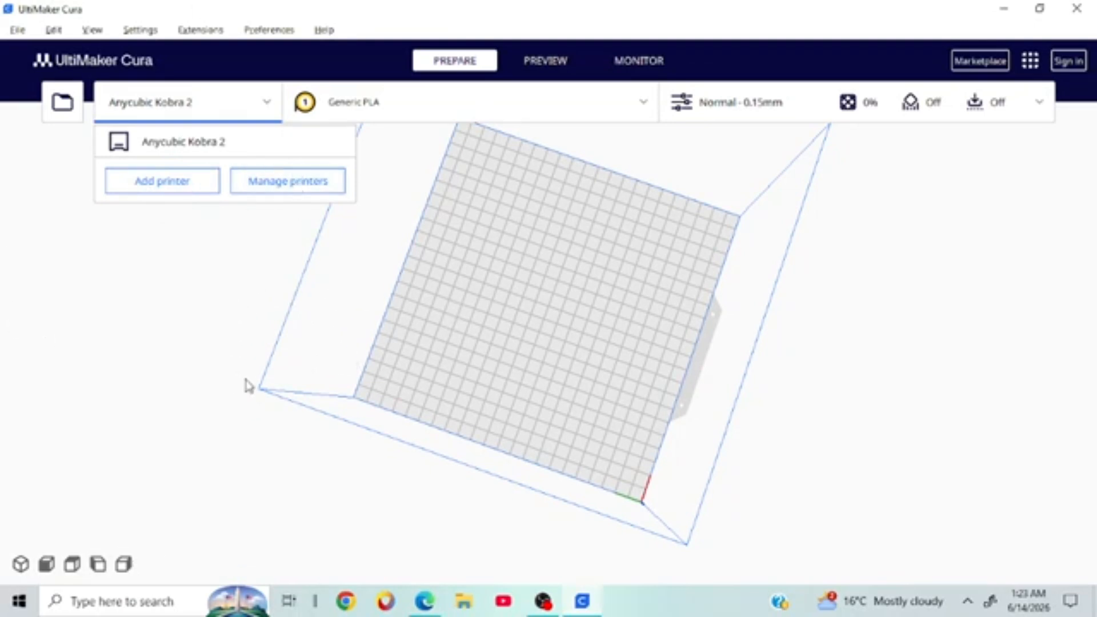
click(188, 182)
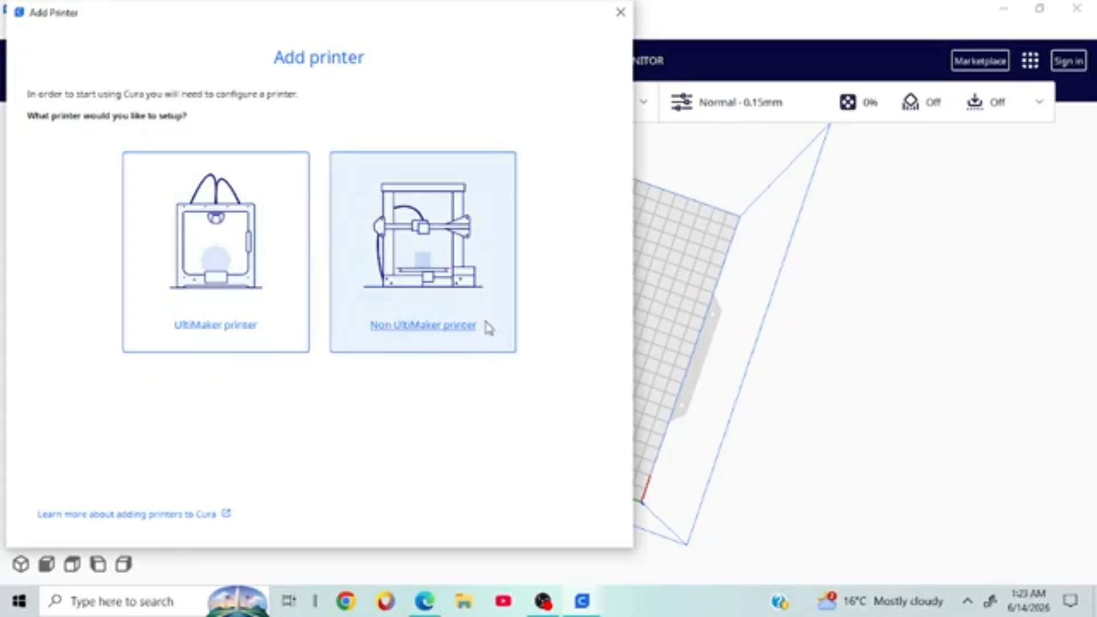
Step: Pick Non UltiMaker printer and expand the 'Add a non-networked printer' catalogue
click(437, 294)
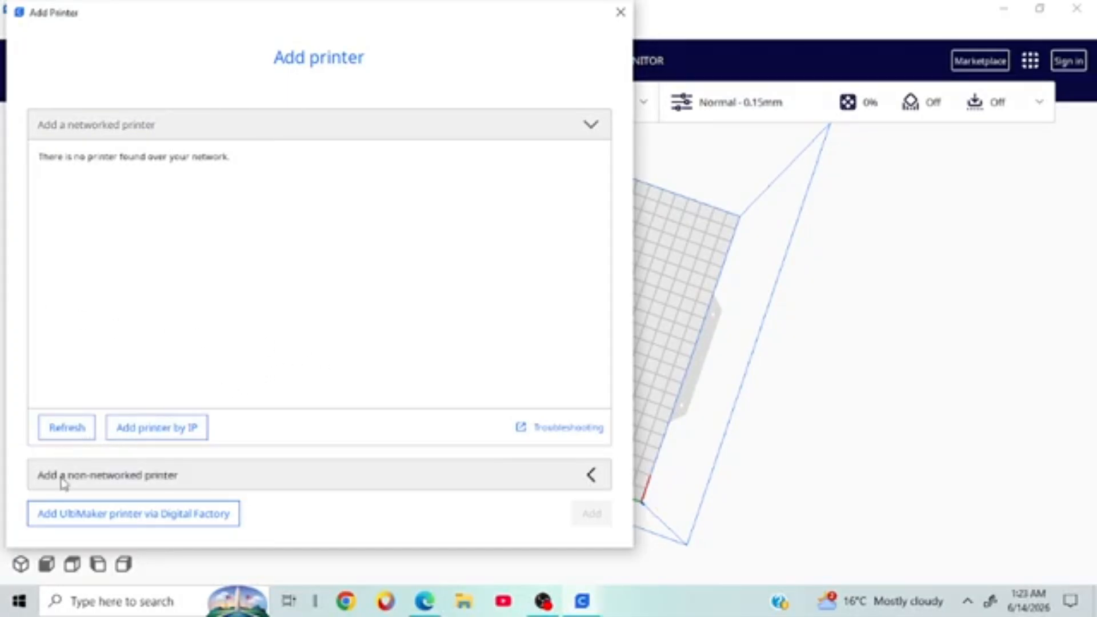
click(133, 483)
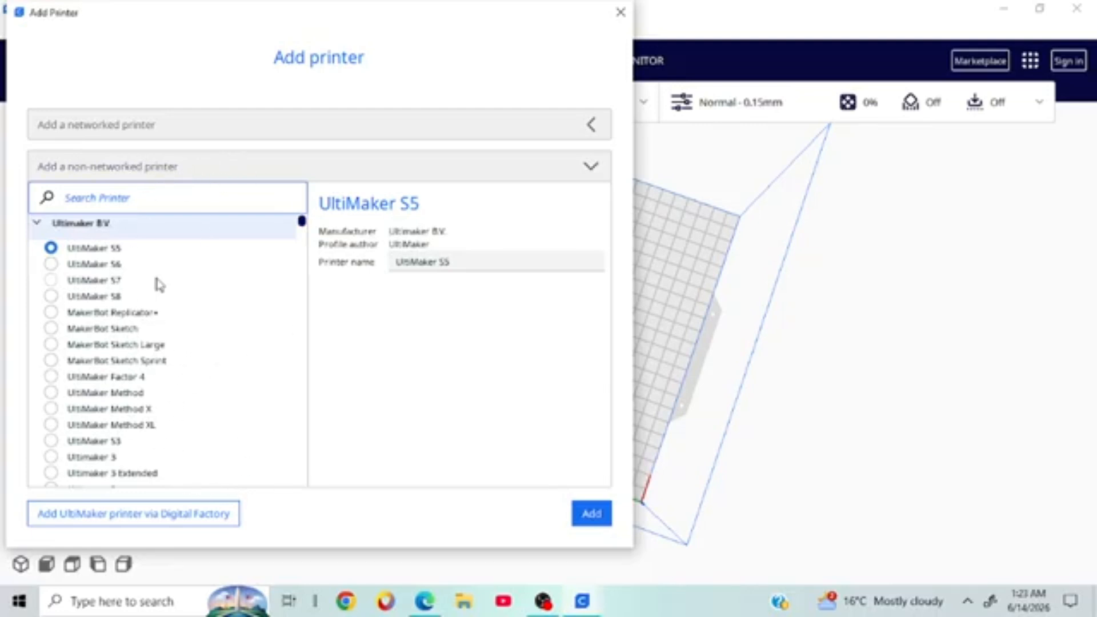
scroll(104, 300, down, 3)
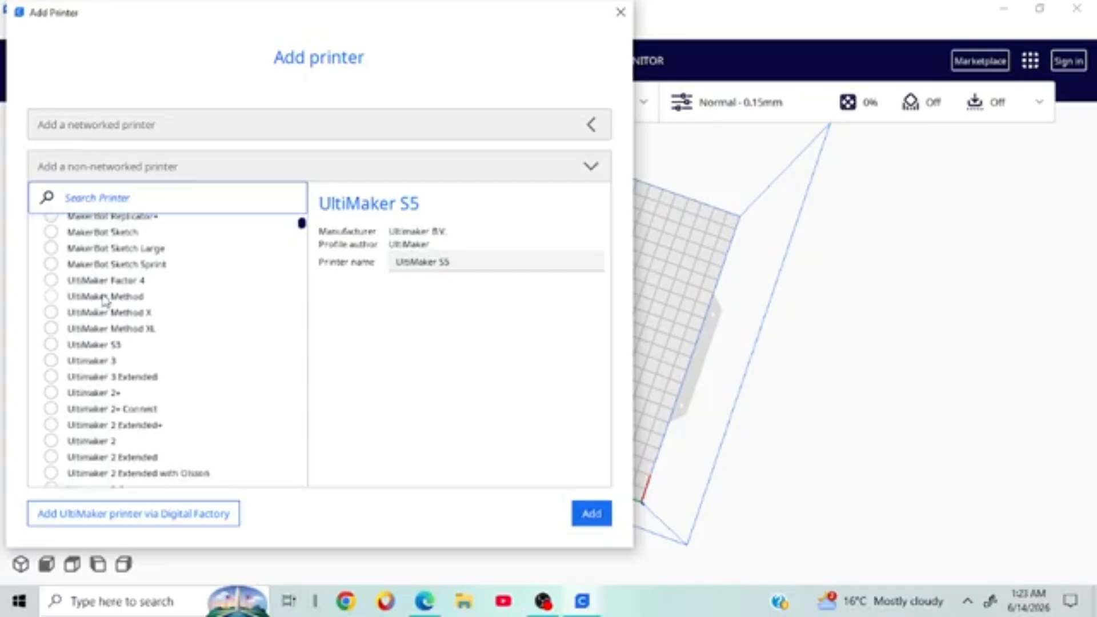
scroll(105, 298, up, 3)
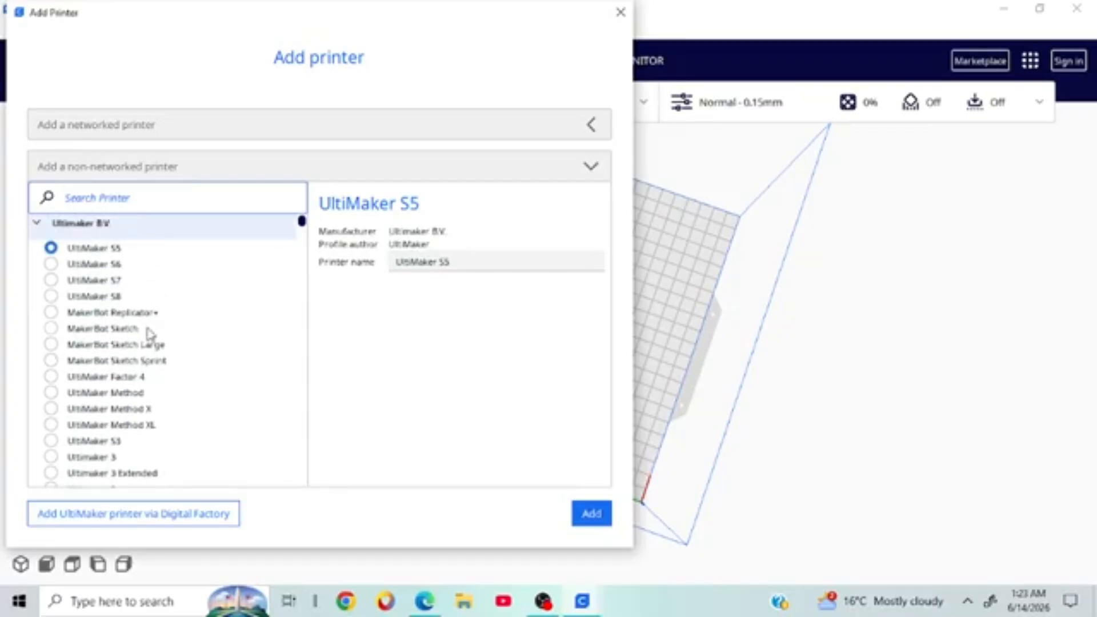
scroll(150, 337, down, 10)
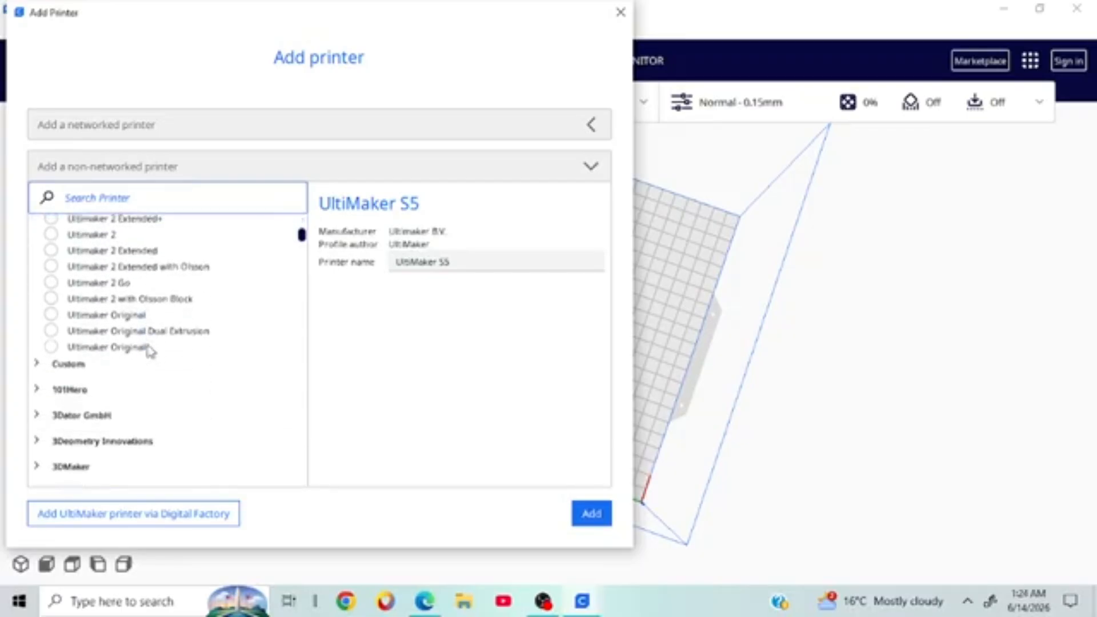
scroll(147, 345, down, 2)
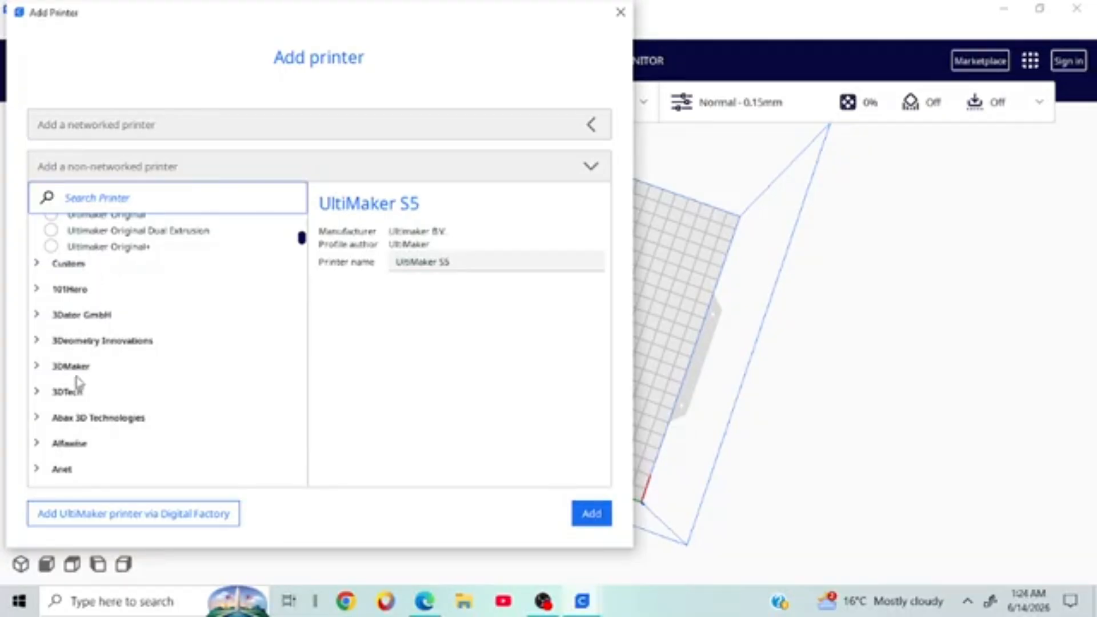
scroll(136, 375, down, 3)
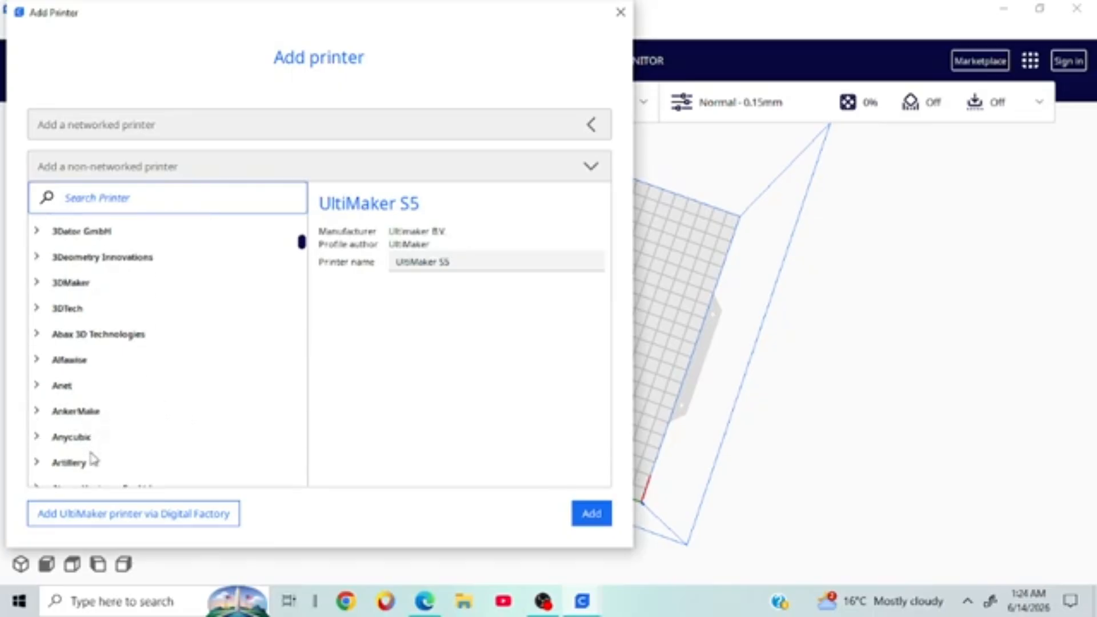
scroll(207, 384, down, 6)
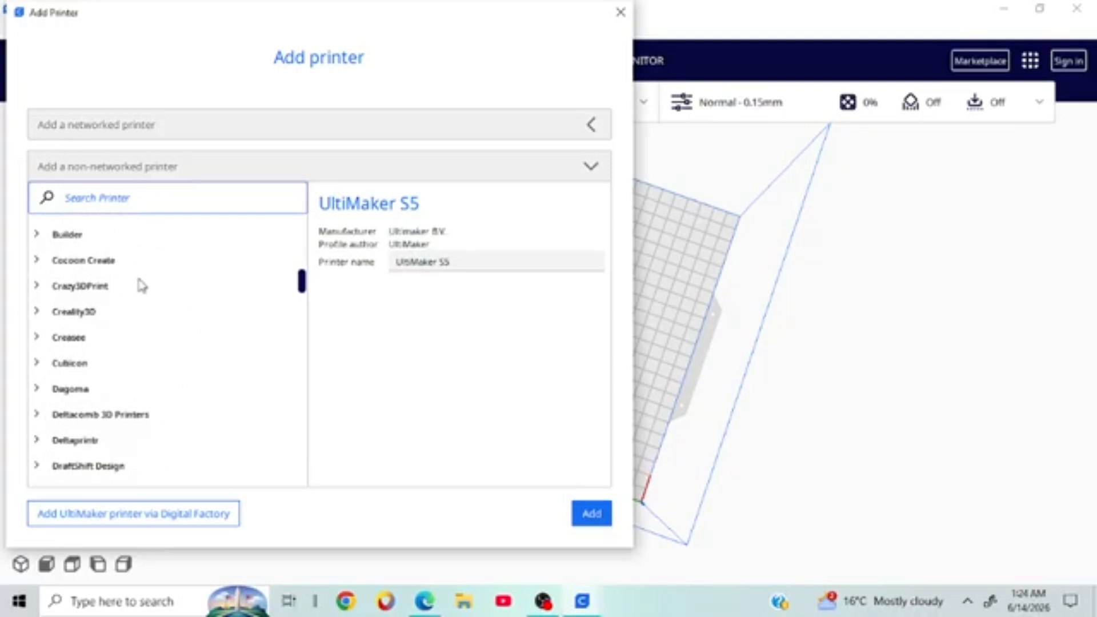
scroll(116, 341, down, 4)
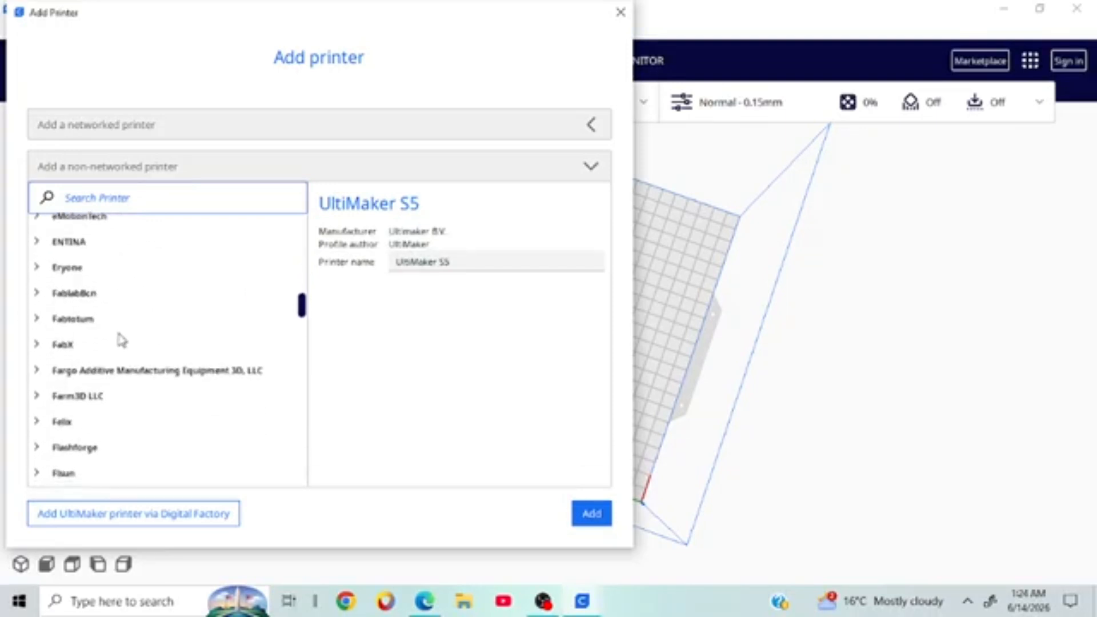
scroll(108, 412, down, 1)
scroll(114, 455, down, 1)
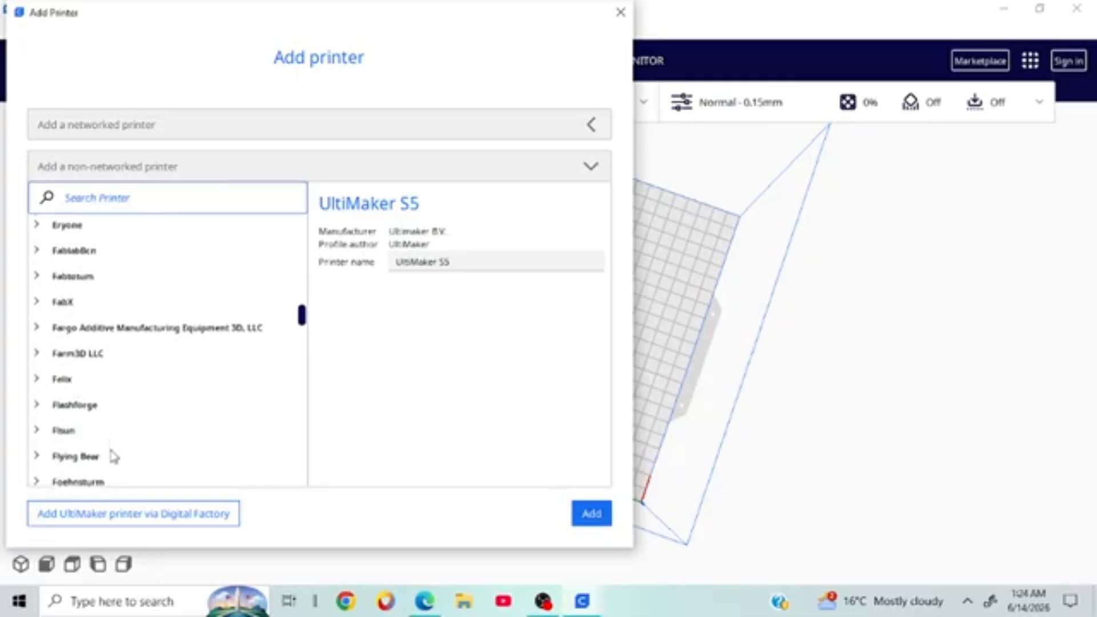
scroll(143, 380, up, 3)
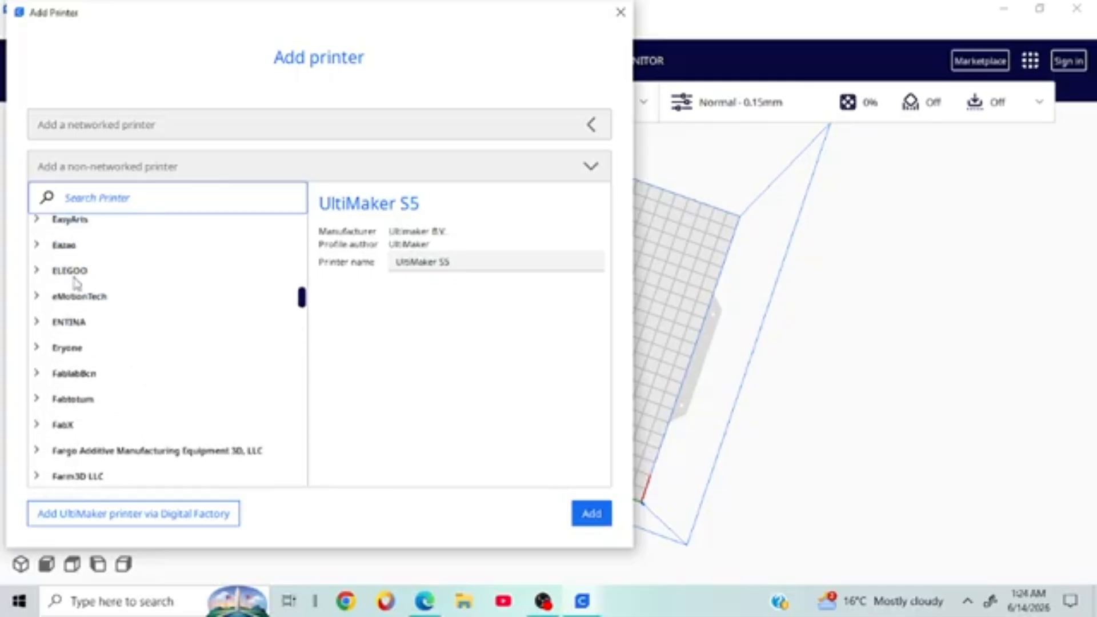
scroll(122, 372, down, 20)
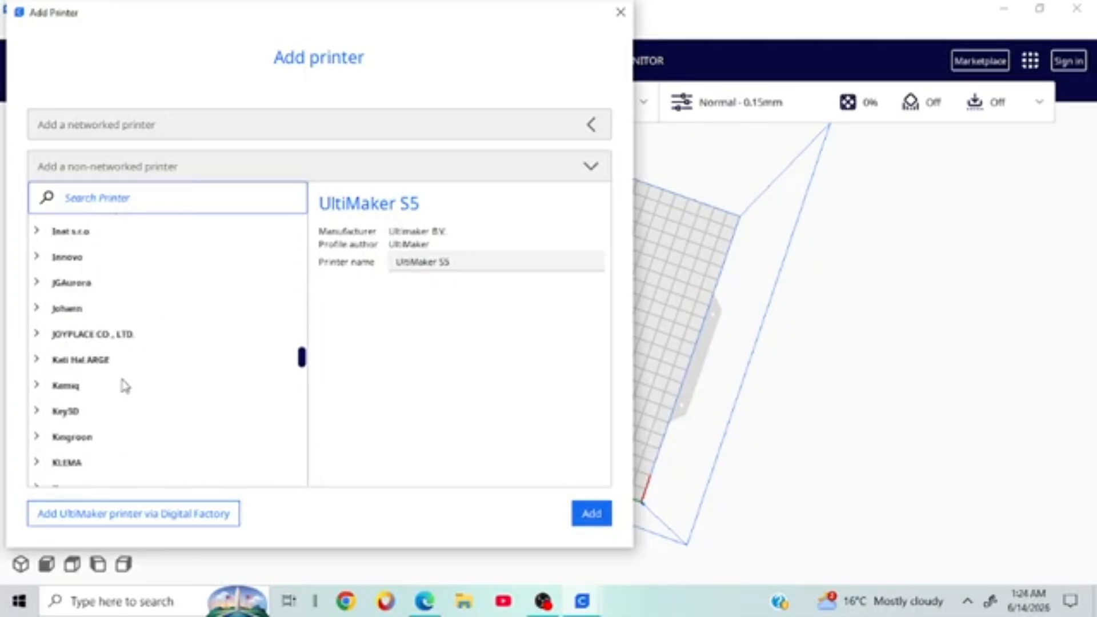
scroll(122, 381, down, 20)
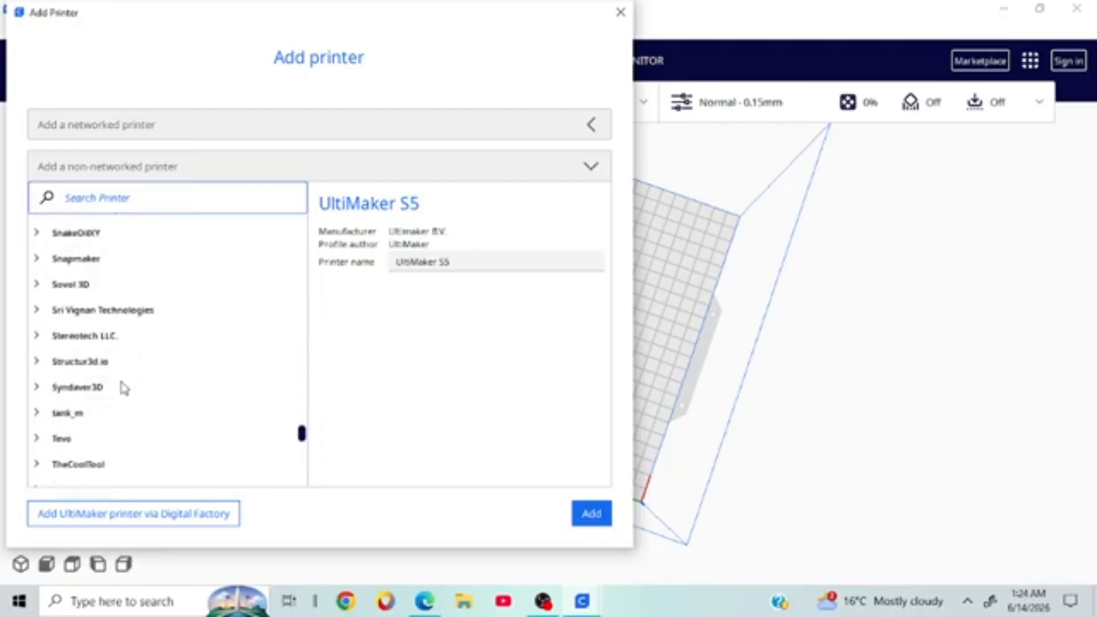
scroll(125, 388, down, 4)
scroll(122, 391, up, 20)
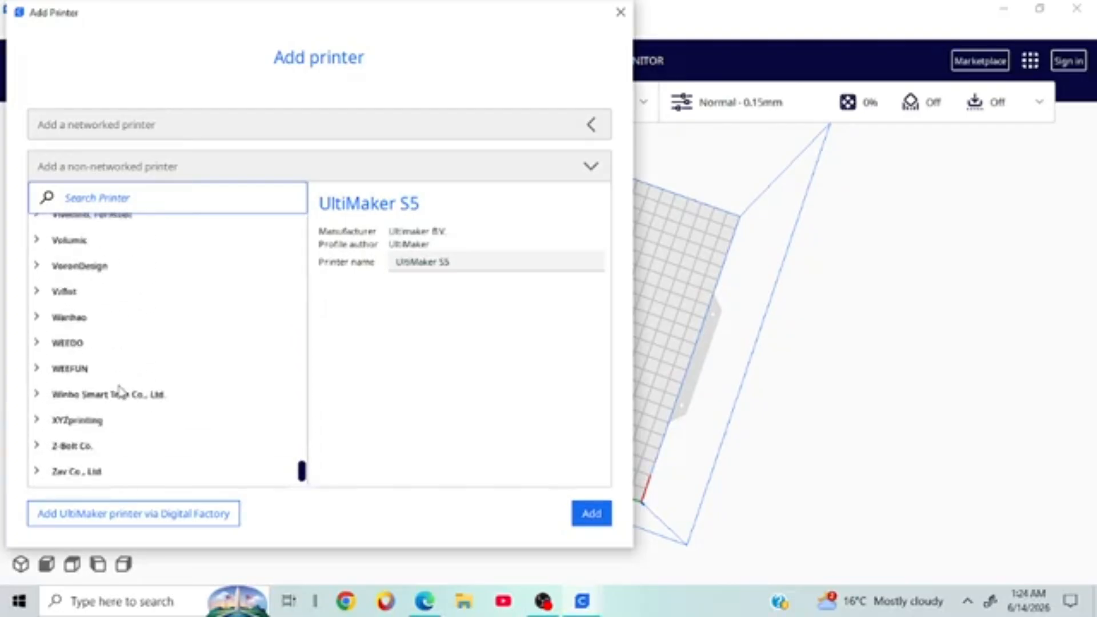
scroll(122, 392, up, 15)
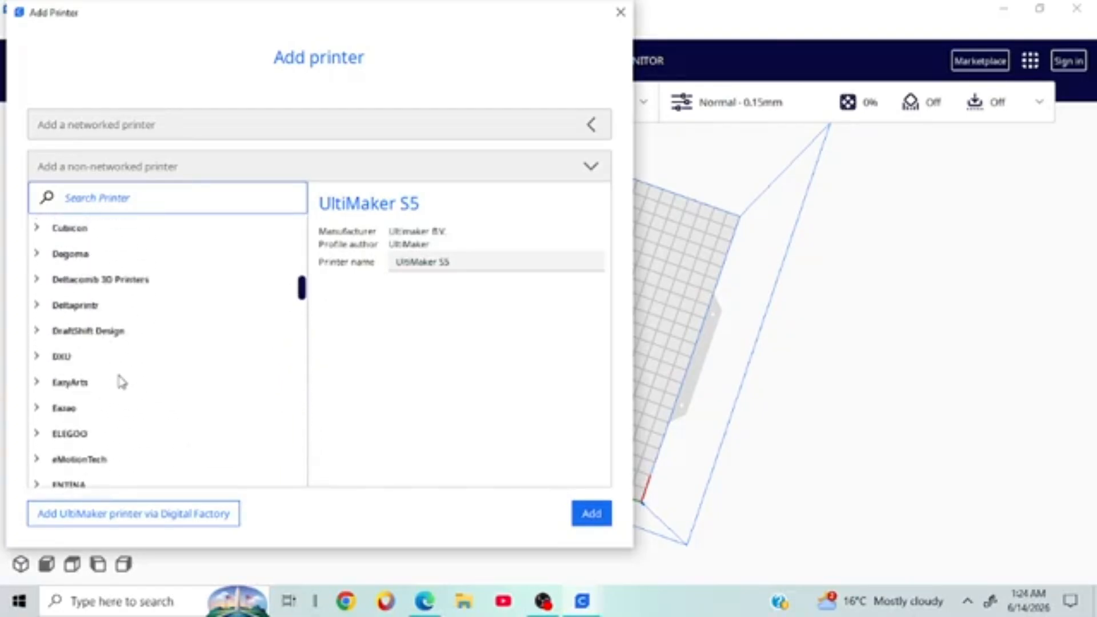
scroll(115, 408, down, 2)
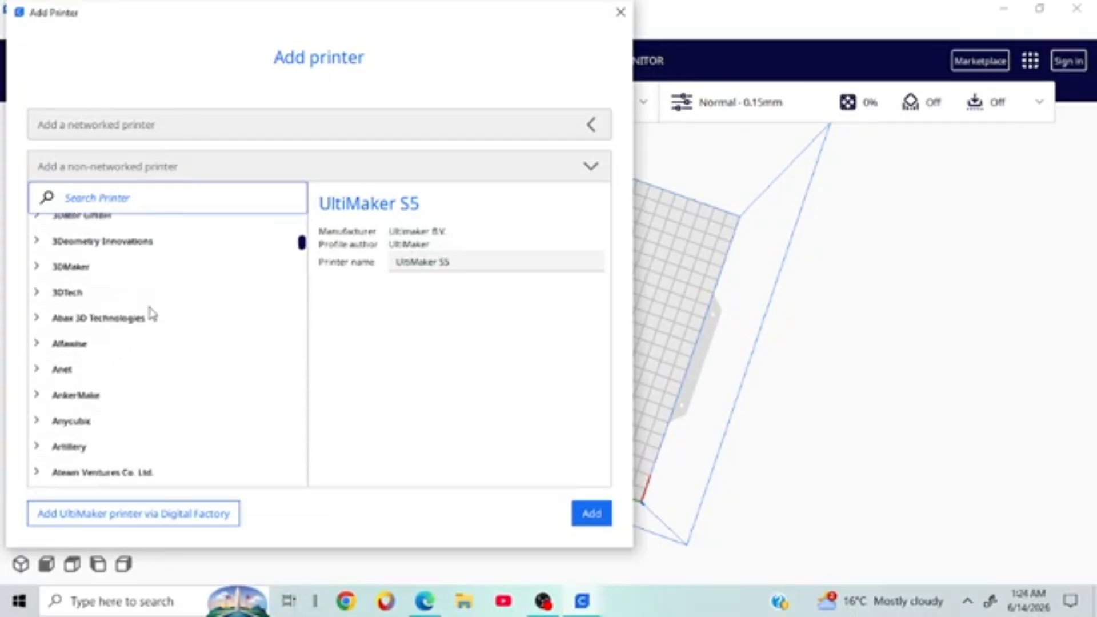
scroll(151, 313, up, 10)
scroll(152, 315, down, 15)
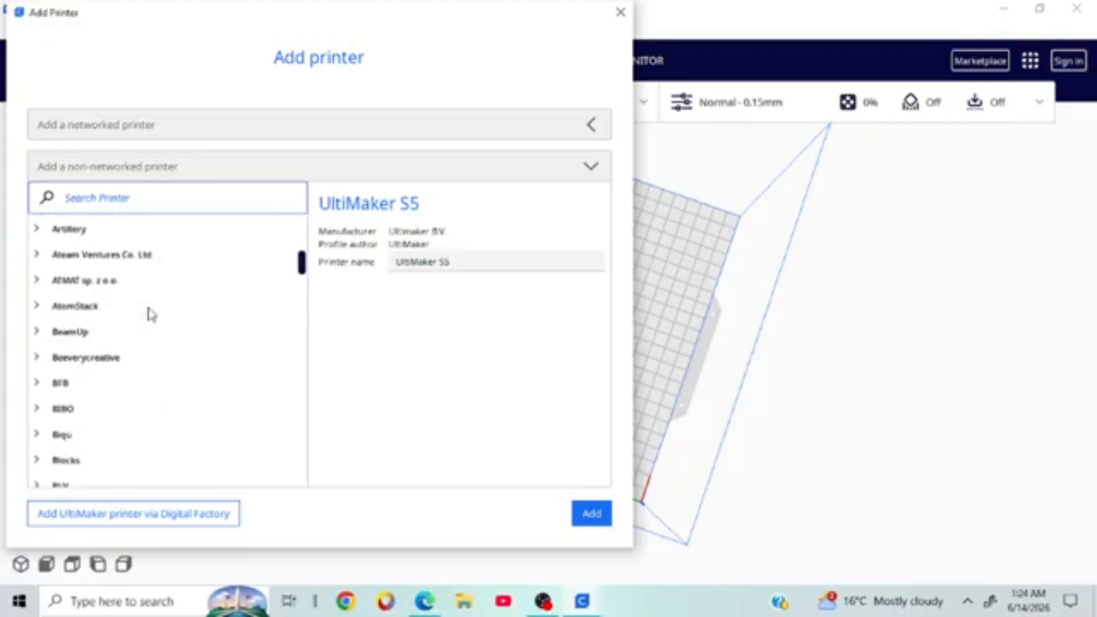
scroll(150, 320, down, 8)
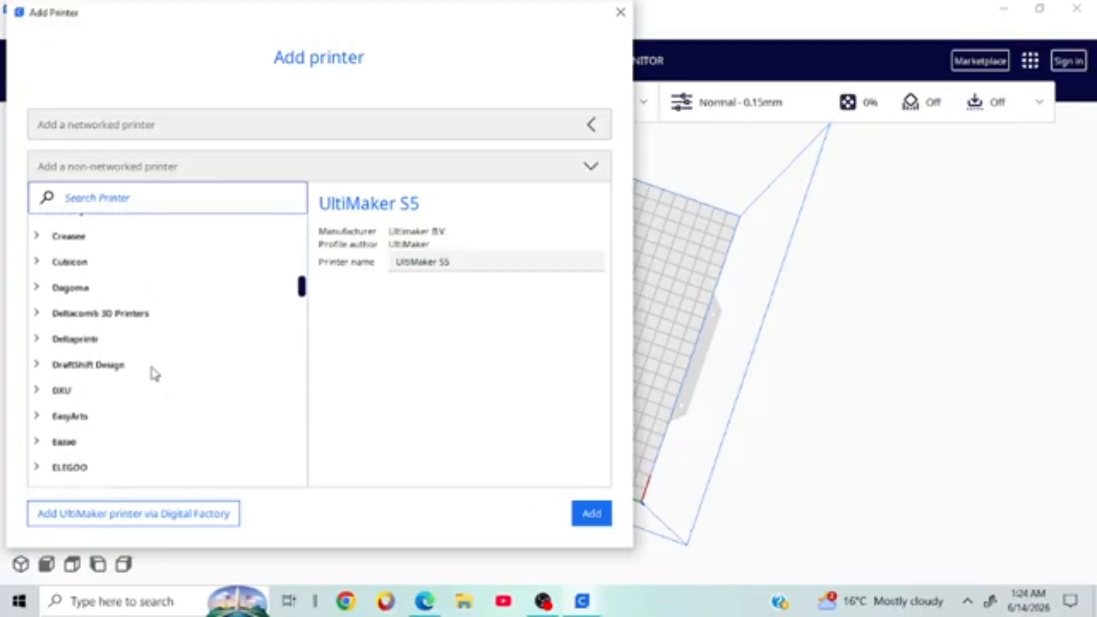
scroll(155, 373, down, 3)
scroll(152, 372, down, 8)
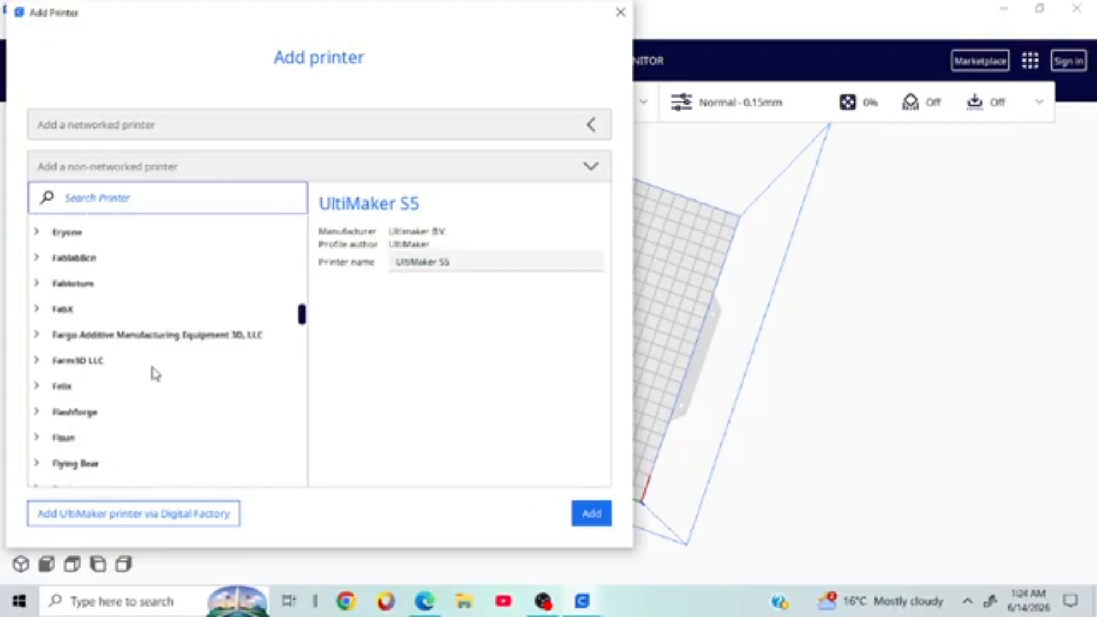
scroll(149, 348, down, 5)
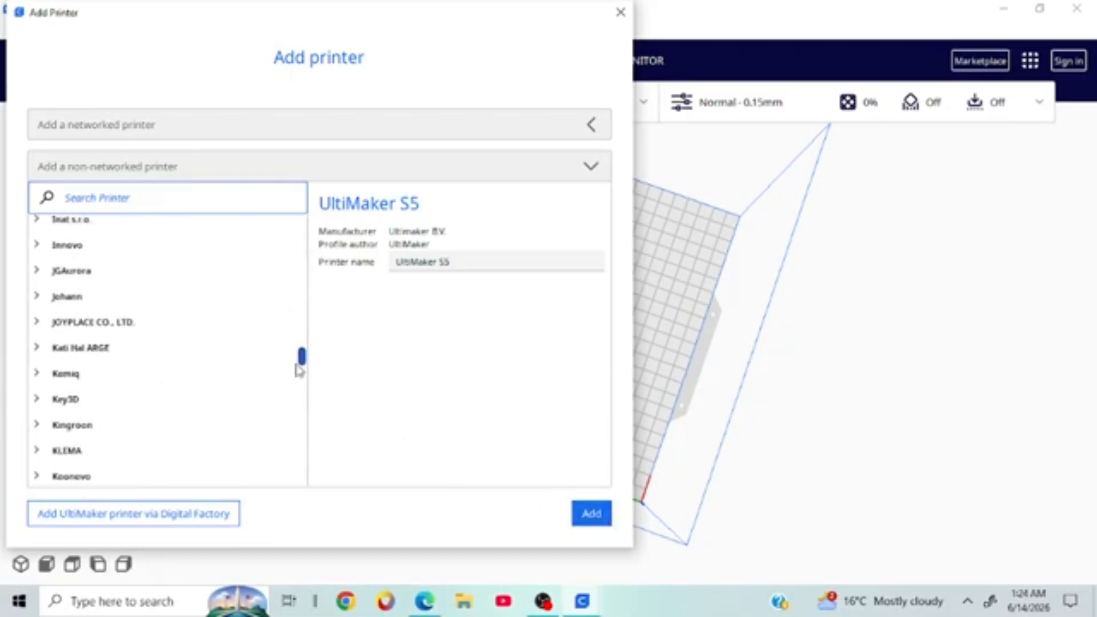
scroll(143, 343, up, 20)
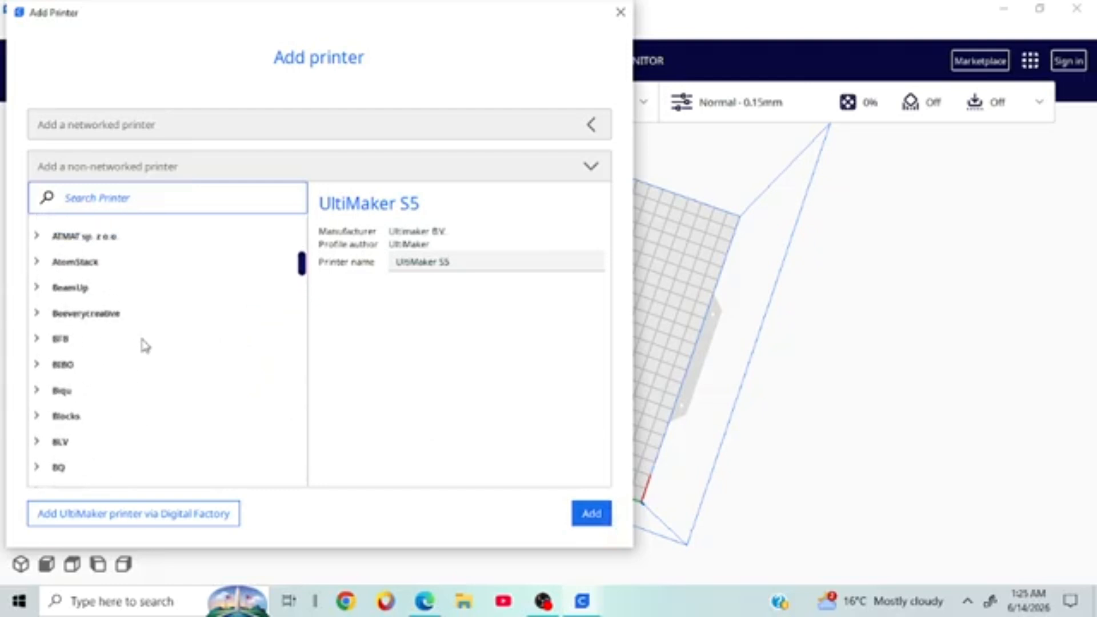
scroll(143, 345, down, 10)
Step: Add the ELEGOO NEPTUNE 4 from the ELEGOO manufacturer group as a new printer
click(40, 320)
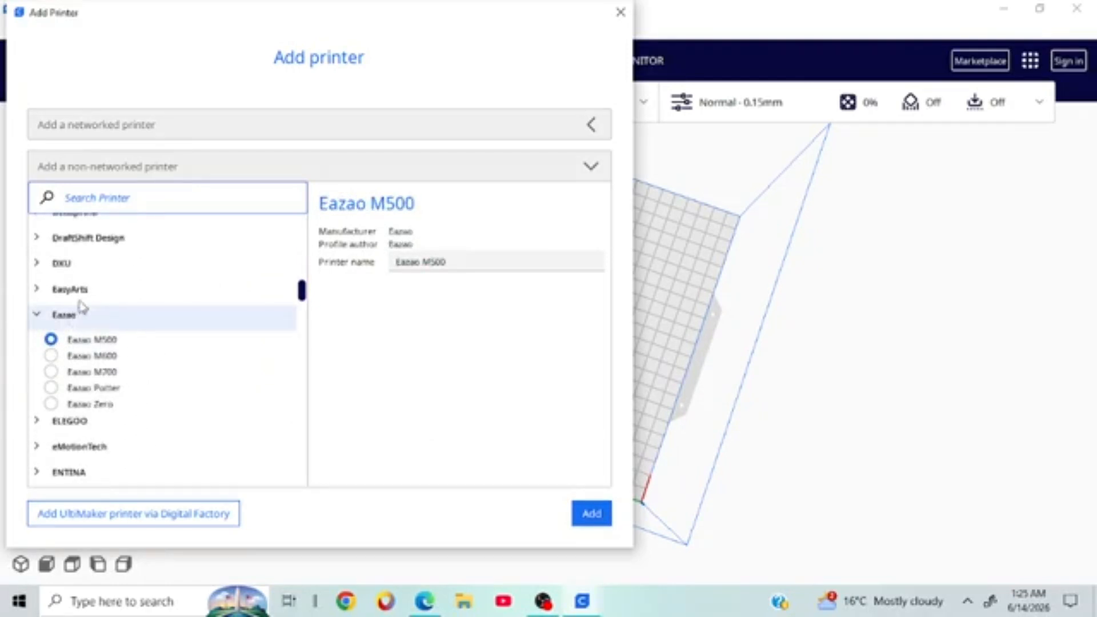
click(82, 421)
scroll(114, 394, down, 3)
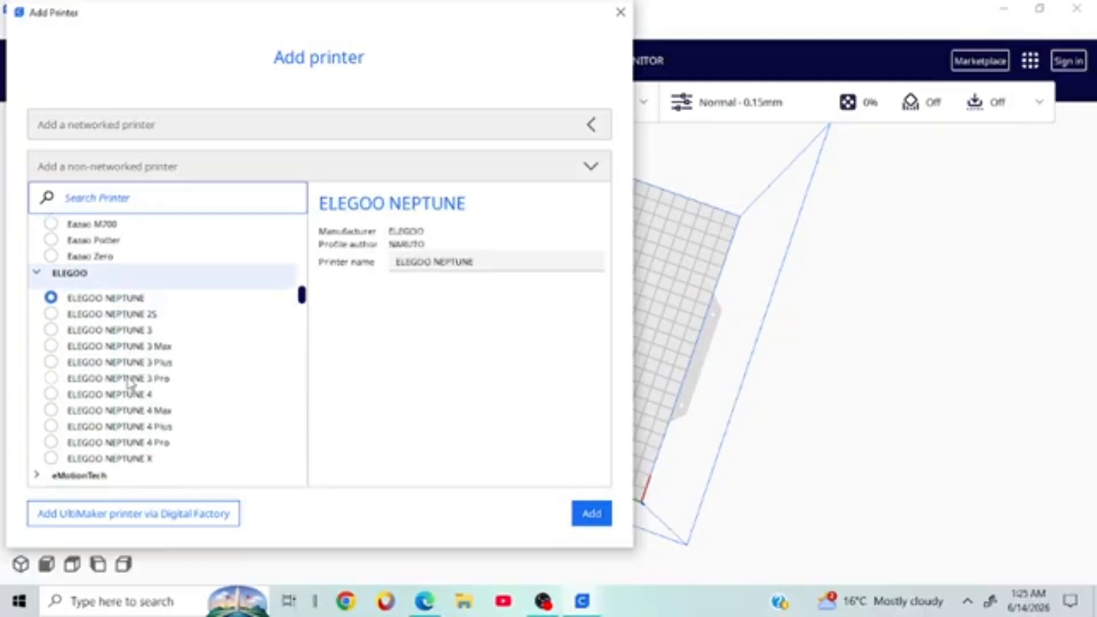
scroll(129, 383, down, 1)
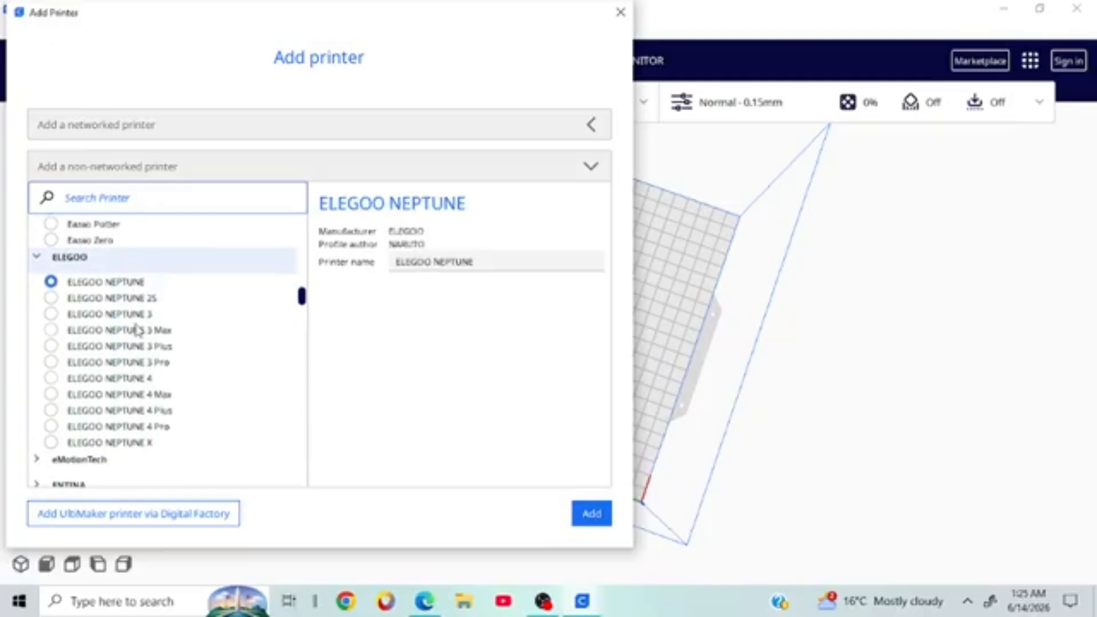
click(50, 378)
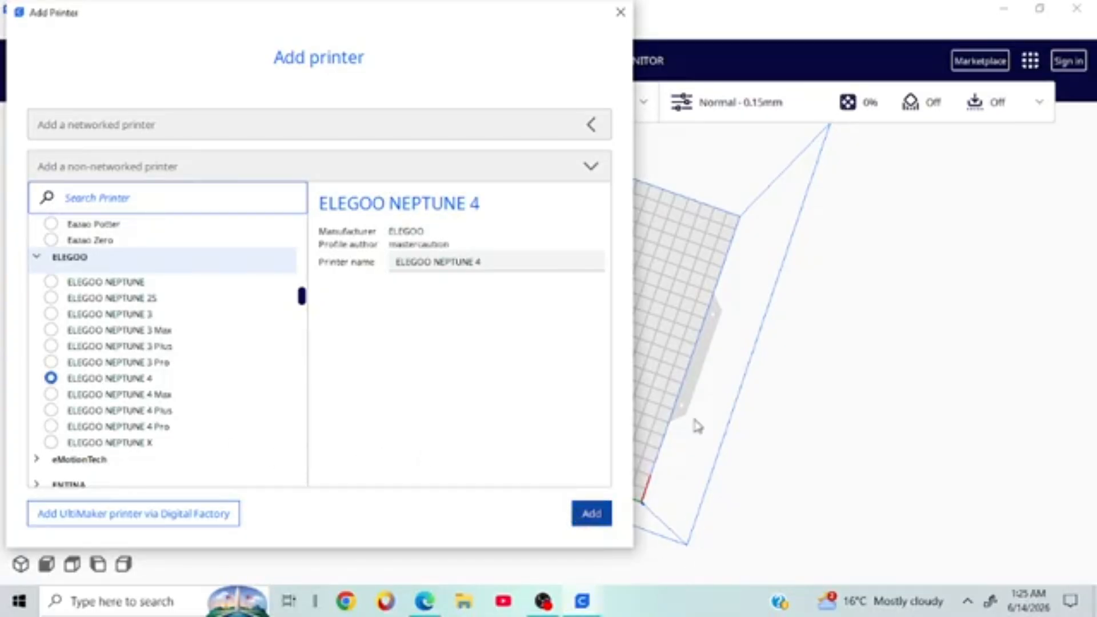
click(581, 525)
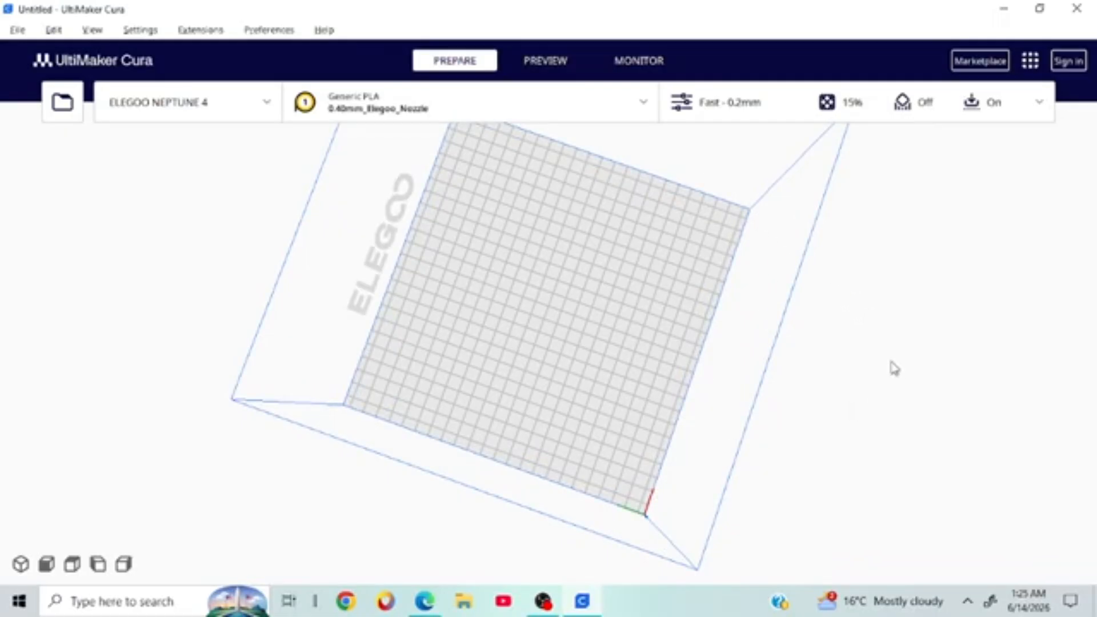
Step: Make the Anycubic Kobra 2 the active printer instead of the ELEGOO NEPTUNE 4
right_drag(894, 369, 656, 281)
right_drag(678, 327, 474, 302)
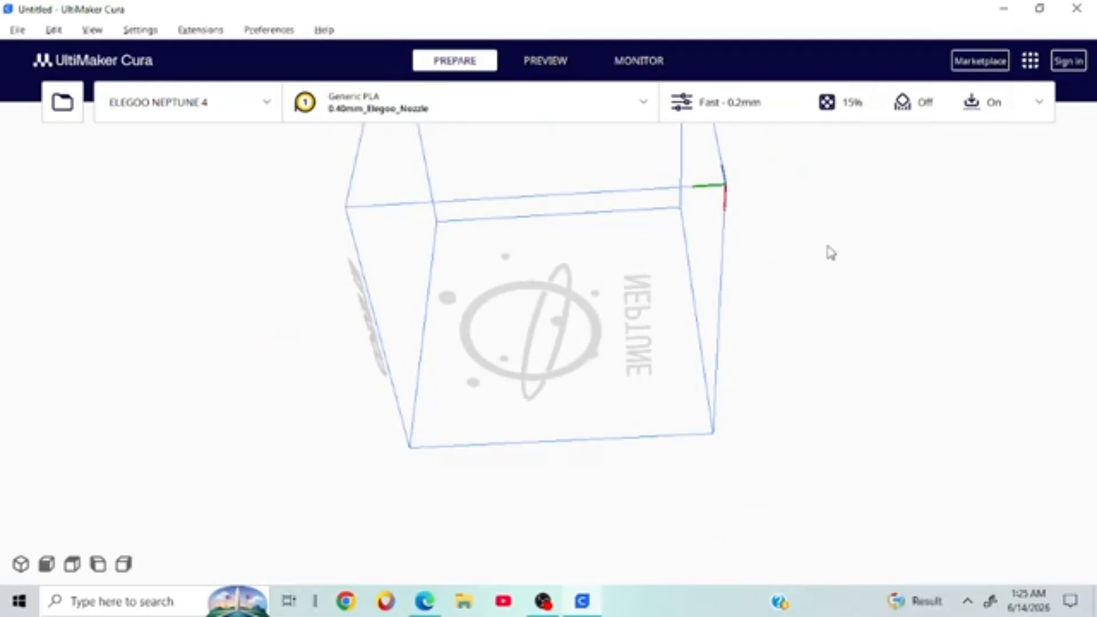
right_drag(827, 246, 823, 237)
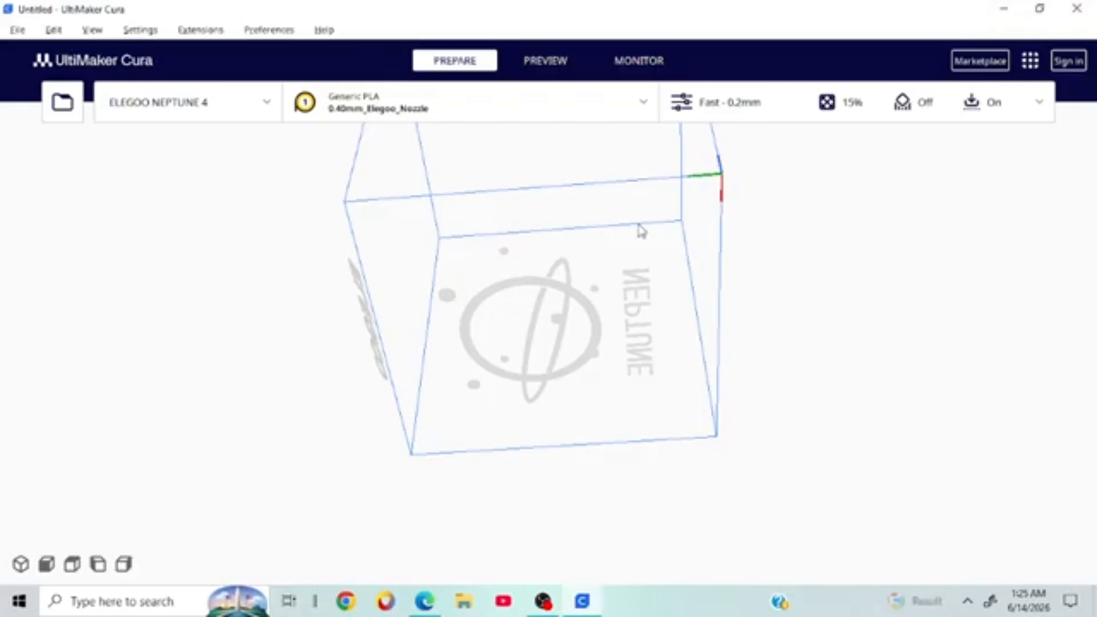
click(259, 105)
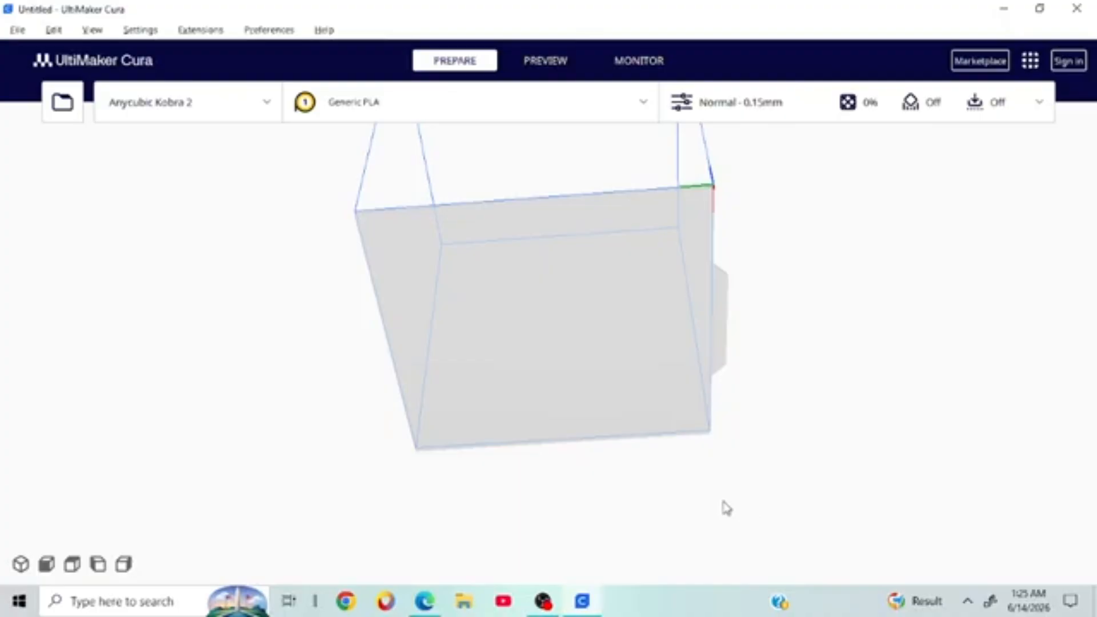
mouse_move(747, 365)
right_down()
mouse_move(712, 548)
mouse_move(770, 360)
mouse_move(444, 306)
mouse_move(627, 365)
mouse_move(739, 372)
right_up()
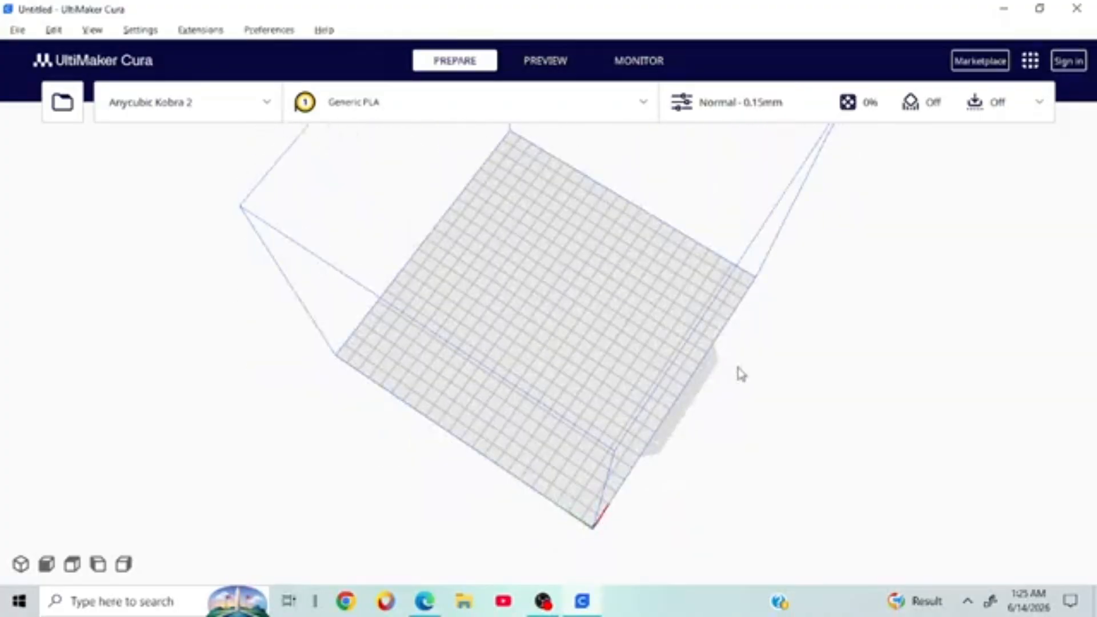
click(159, 101)
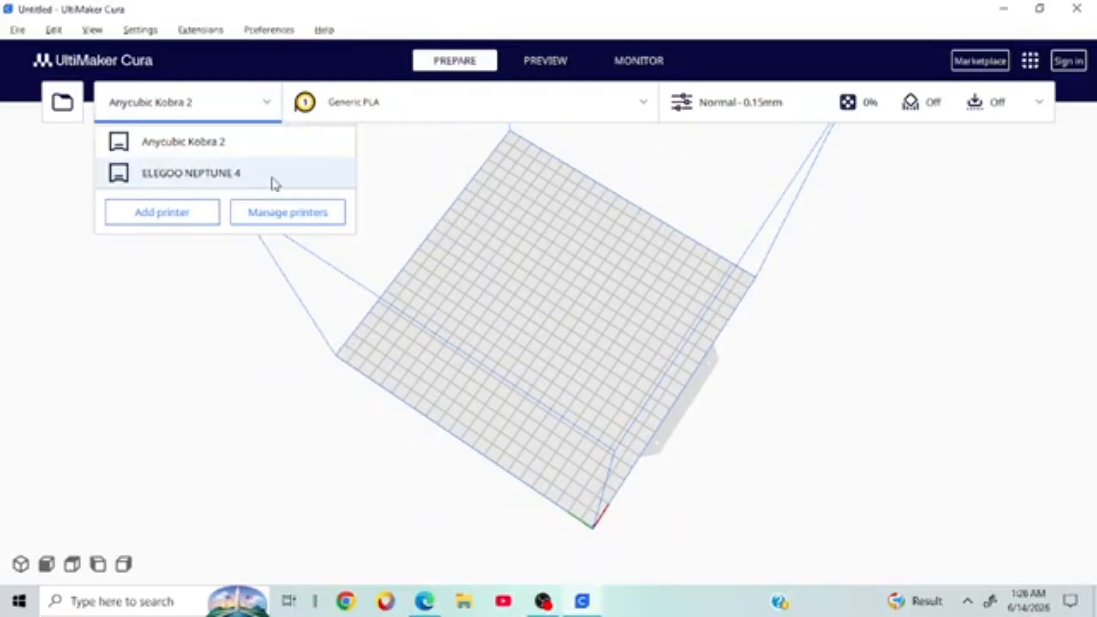
Step: Remove the ELEGOO NEPTUNE 4 in Manage printers, leaving only the Anycubic Kobra 2
click(274, 215)
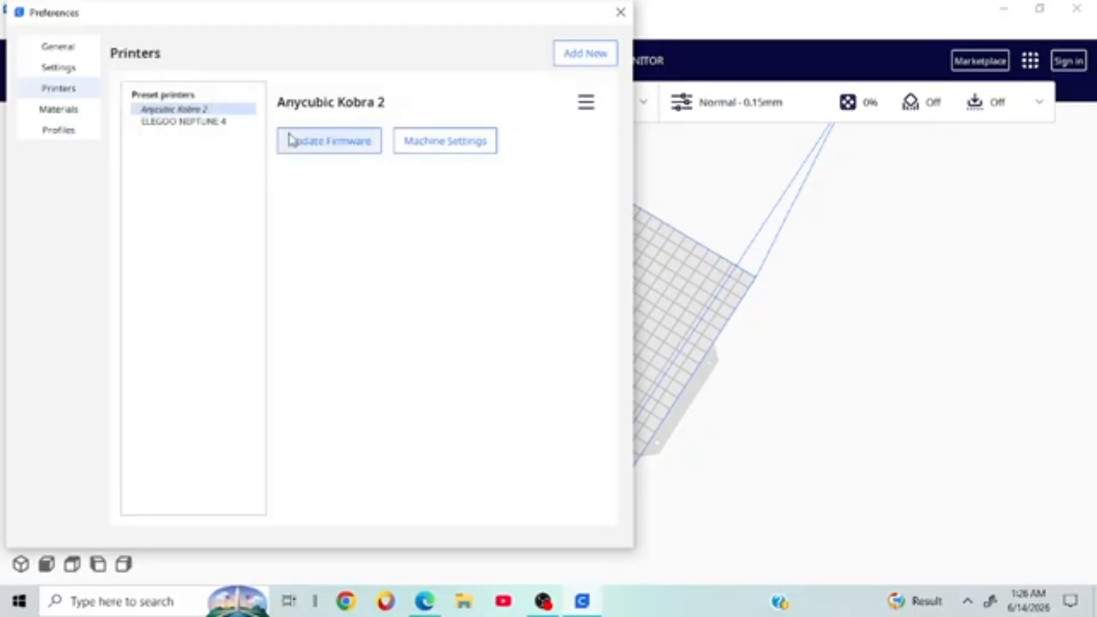
click(196, 121)
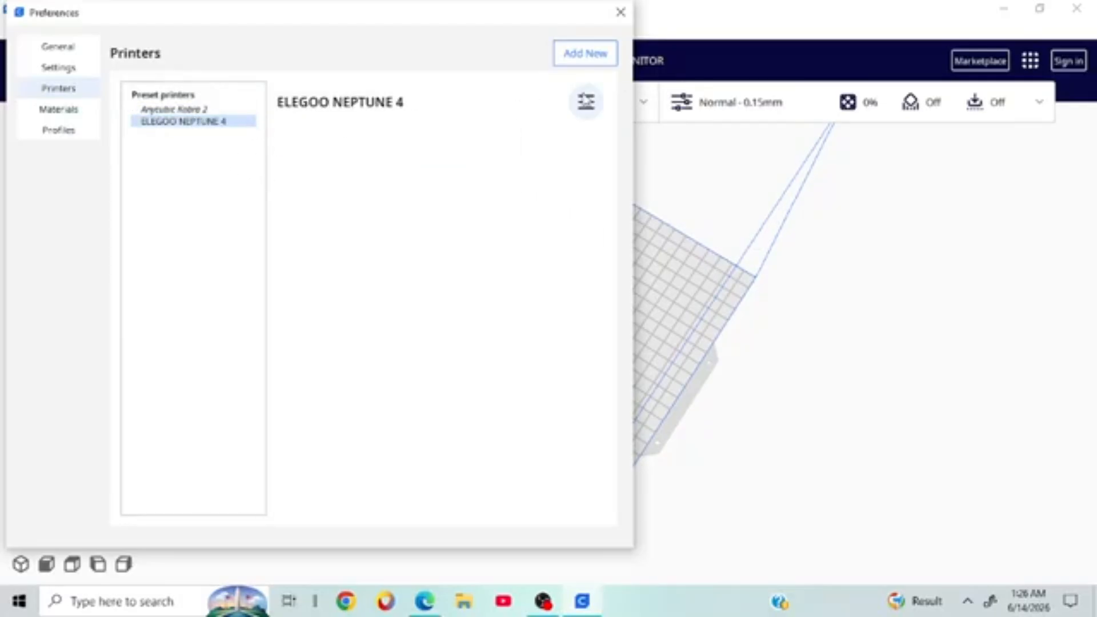
click(585, 101)
click(571, 161)
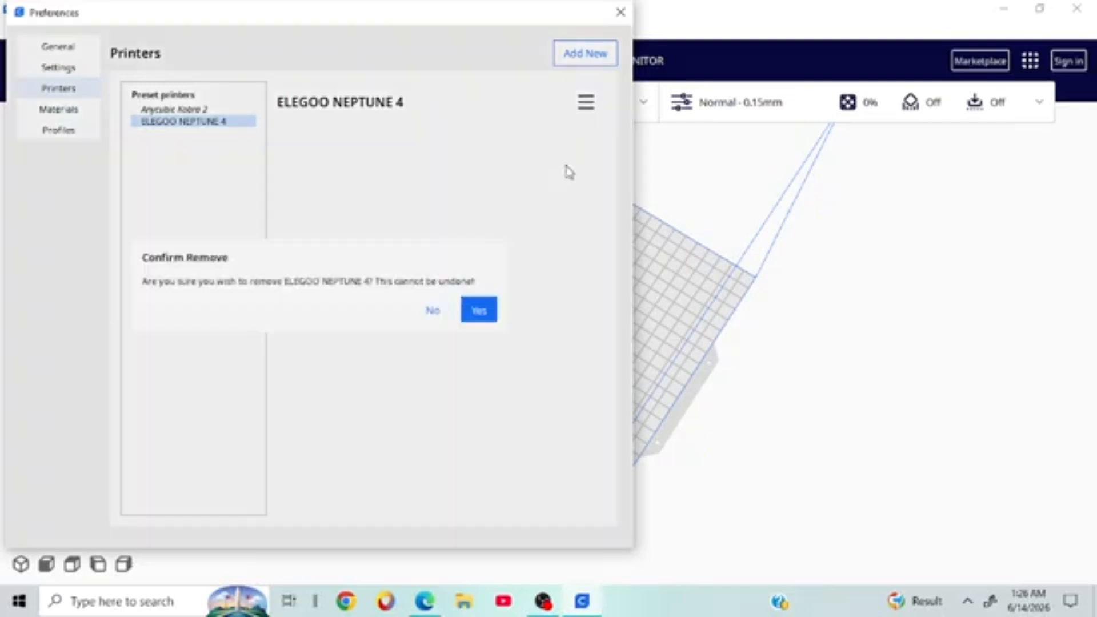
click(481, 314)
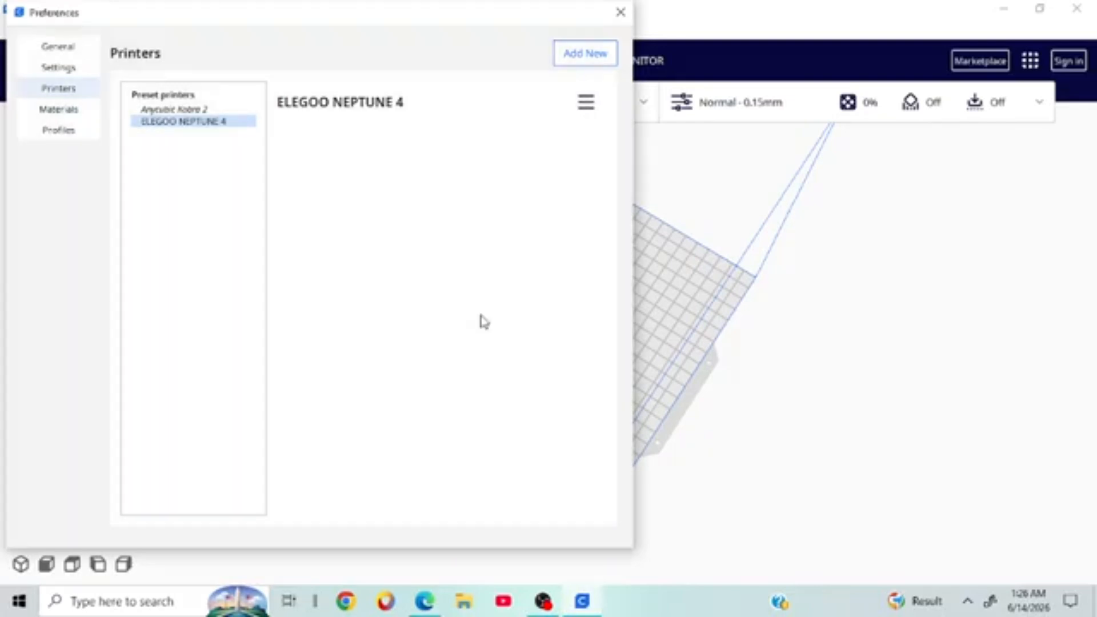
click(620, 12)
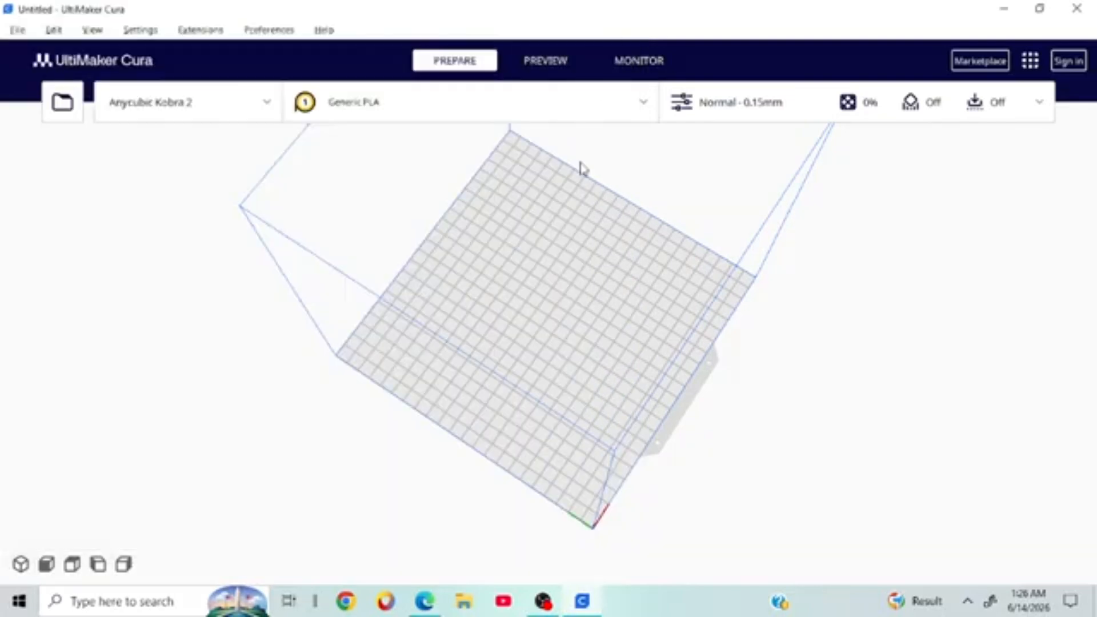
right_drag(945, 313, 594, 291)
scroll(566, 384, down, 5)
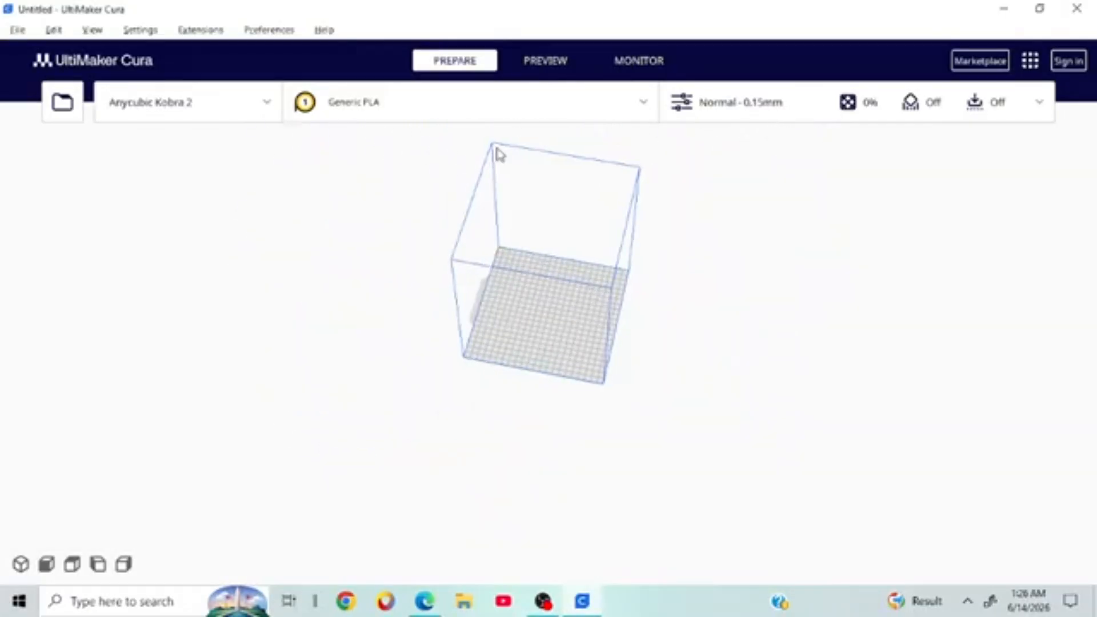
click(18, 30)
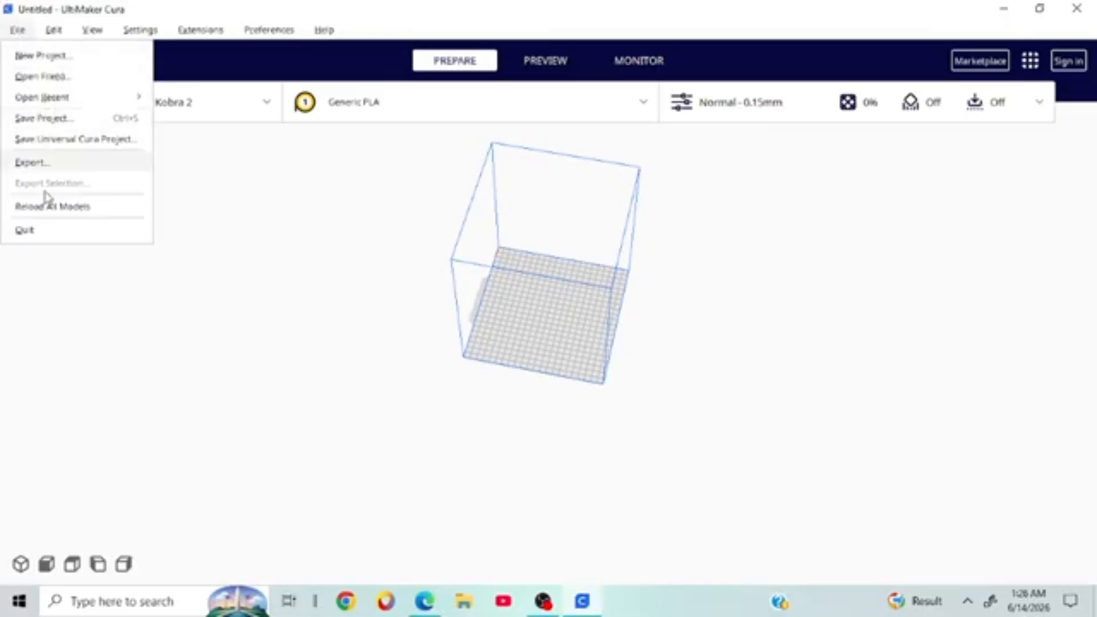
Step: Open pen_holder.3mf from Downloads, placing the AK2_pen_holder model on the plate
click(73, 76)
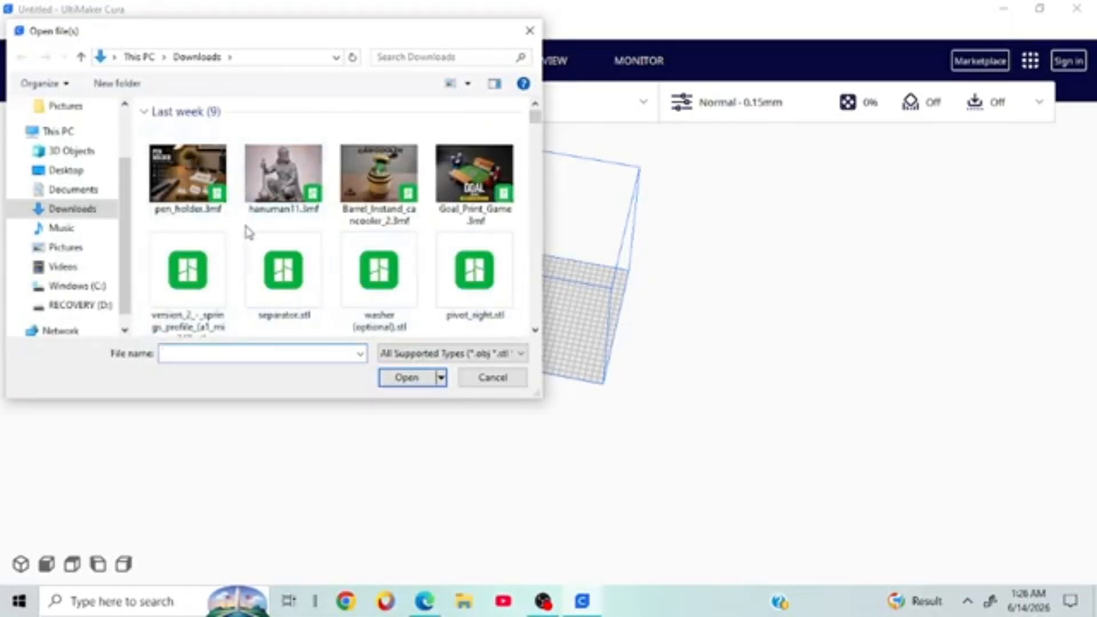
scroll(465, 201, down, 1)
scroll(465, 201, down, 3)
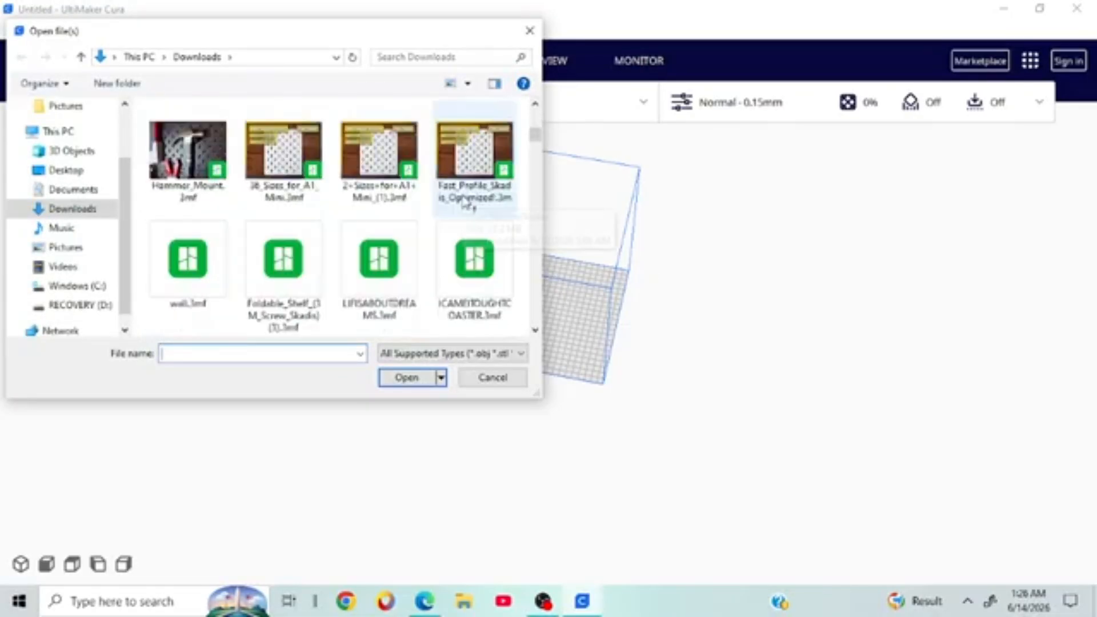
scroll(466, 201, up, 3)
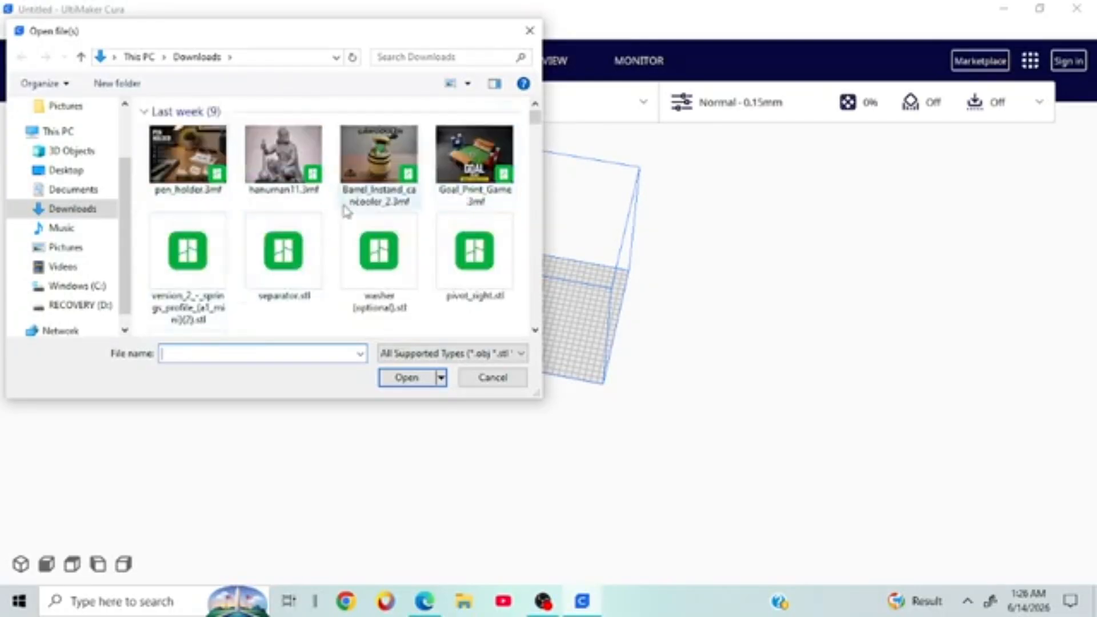
double_click(203, 181)
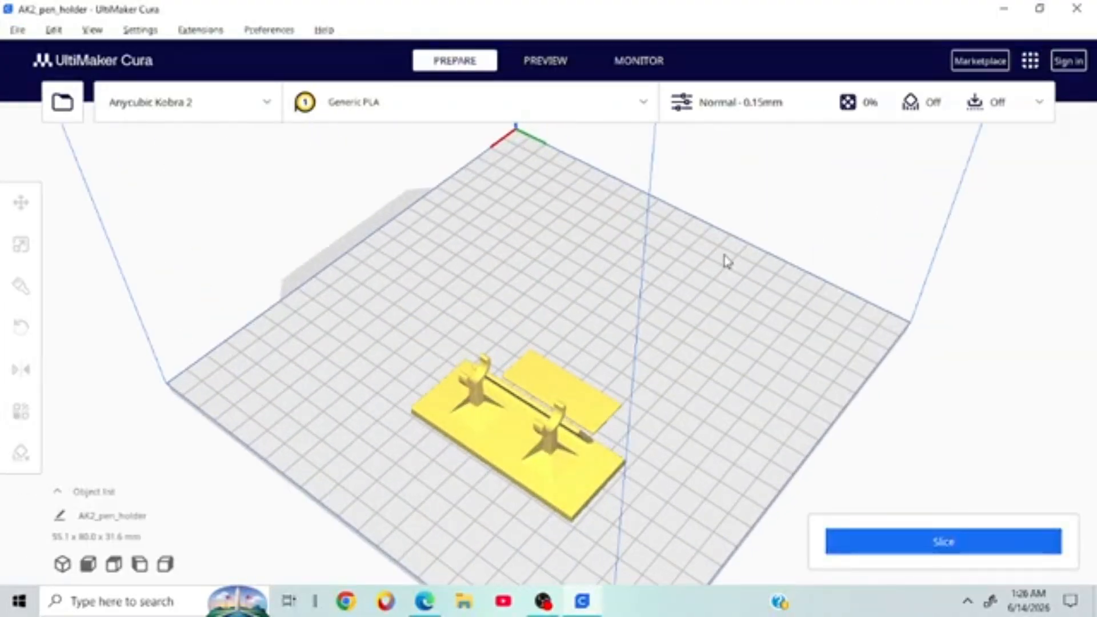
Step: Select the pen holder and move it up and to the left
right_drag(724, 261, 573, 365)
click(458, 369)
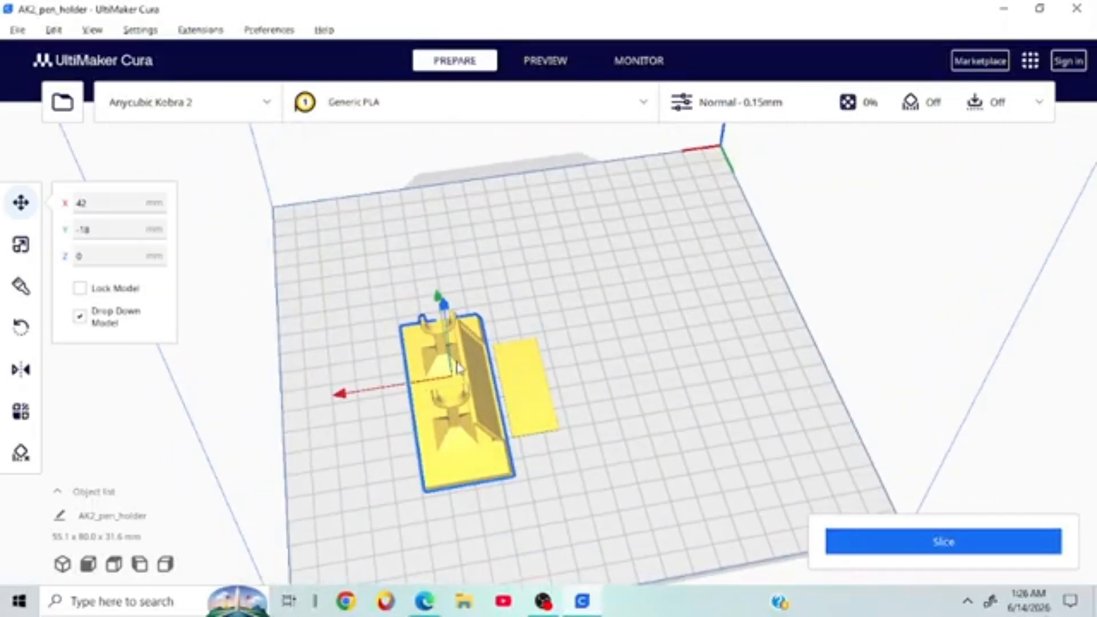
right_click(458, 369)
click(370, 428)
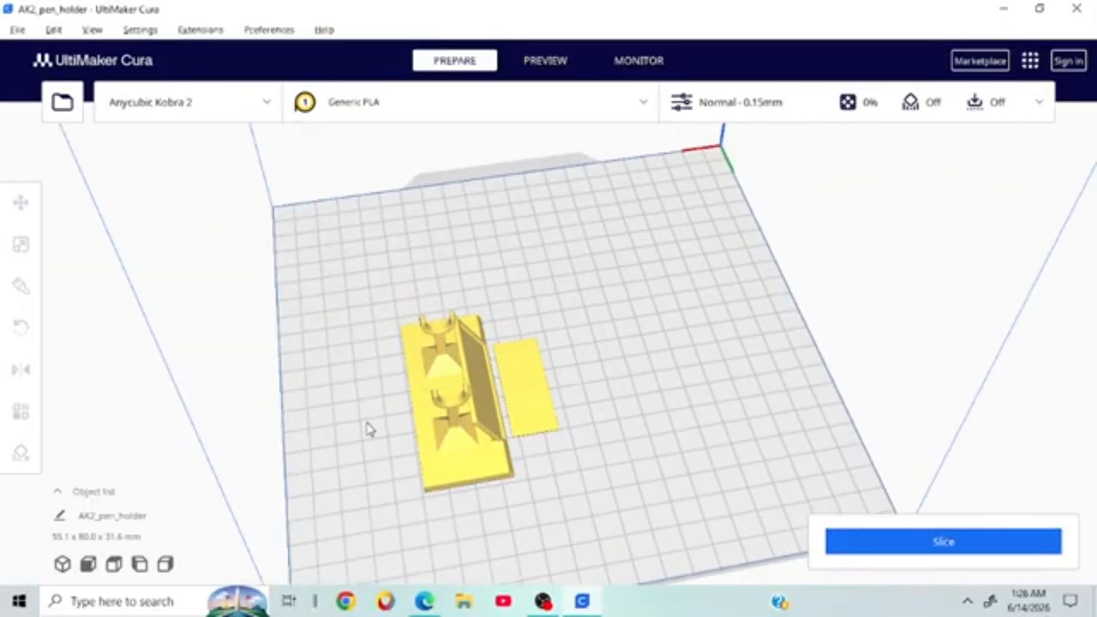
click(478, 400)
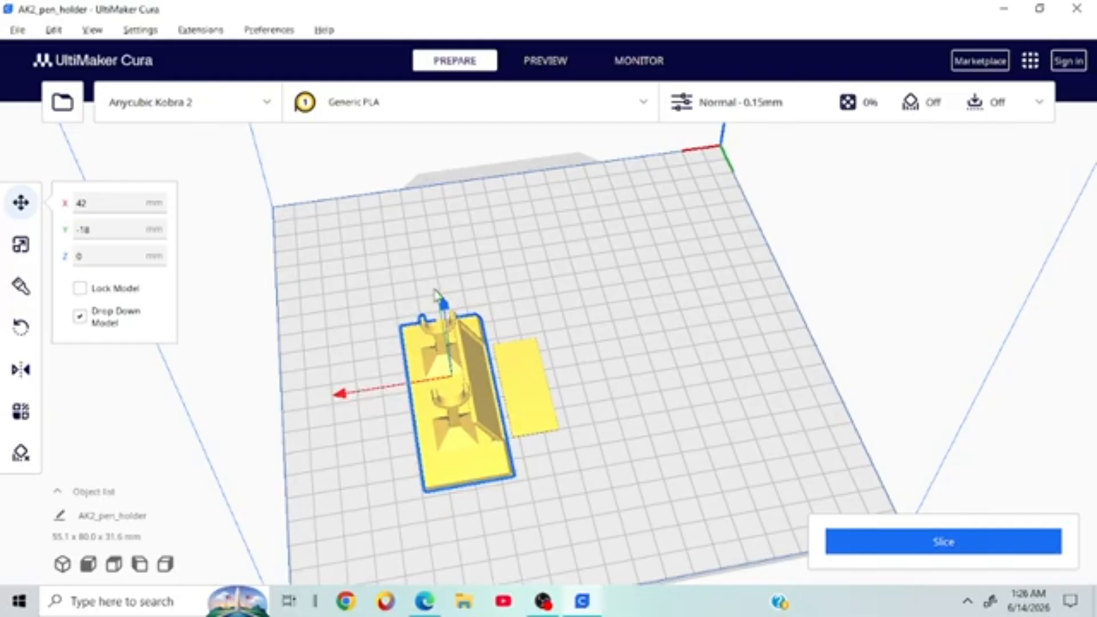
drag(435, 293, 414, 188)
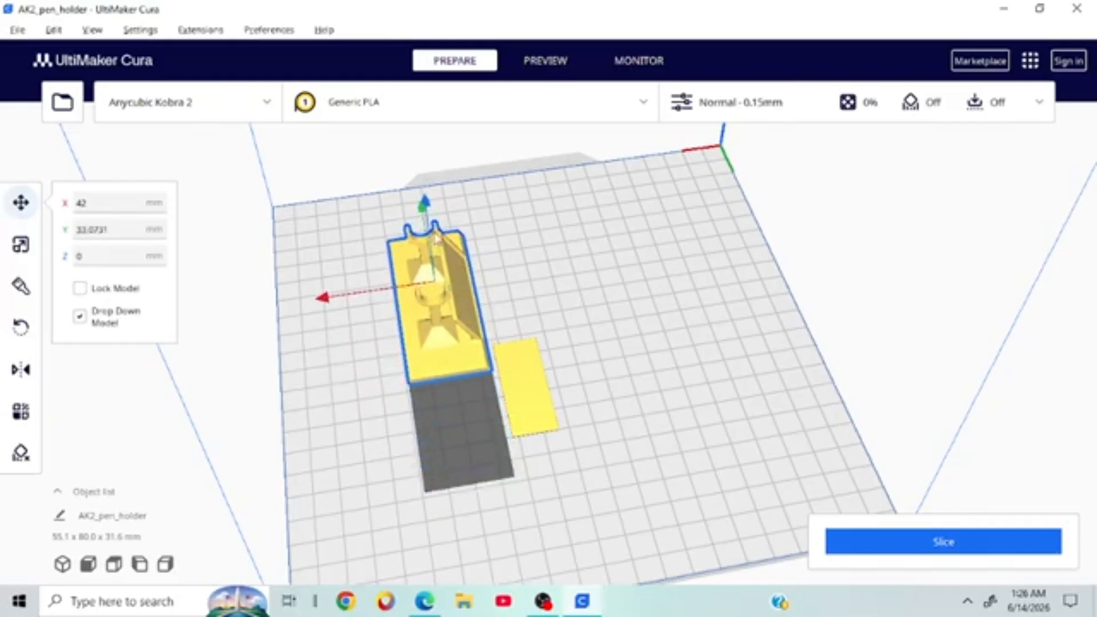
Step: Slide the flat plate away along X and Y, then reselect the pen holder
click(536, 379)
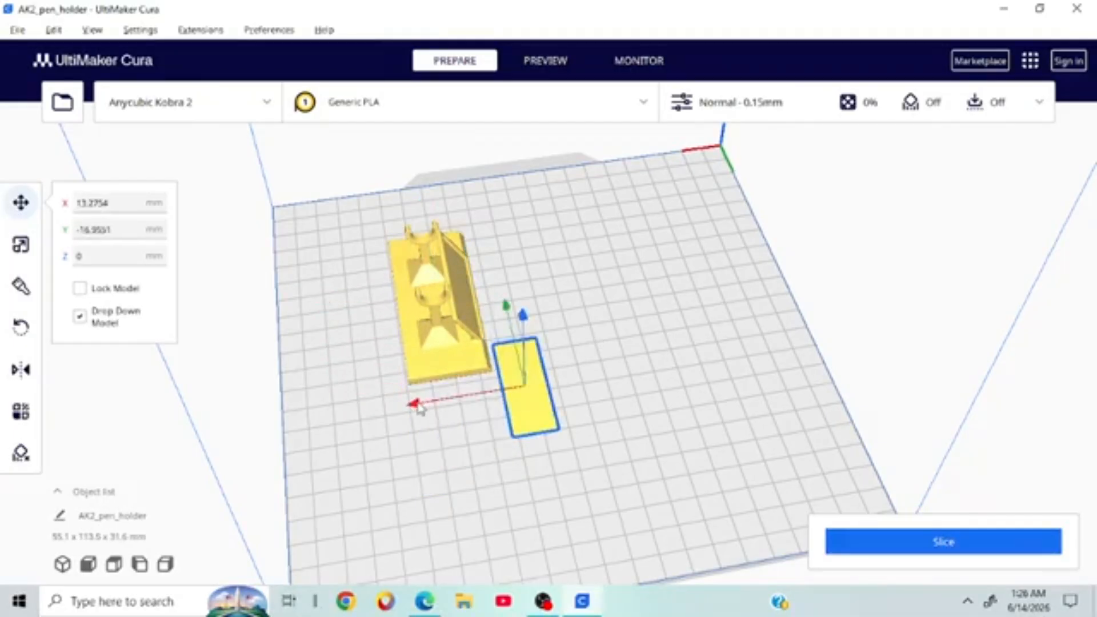
drag(419, 407, 549, 381)
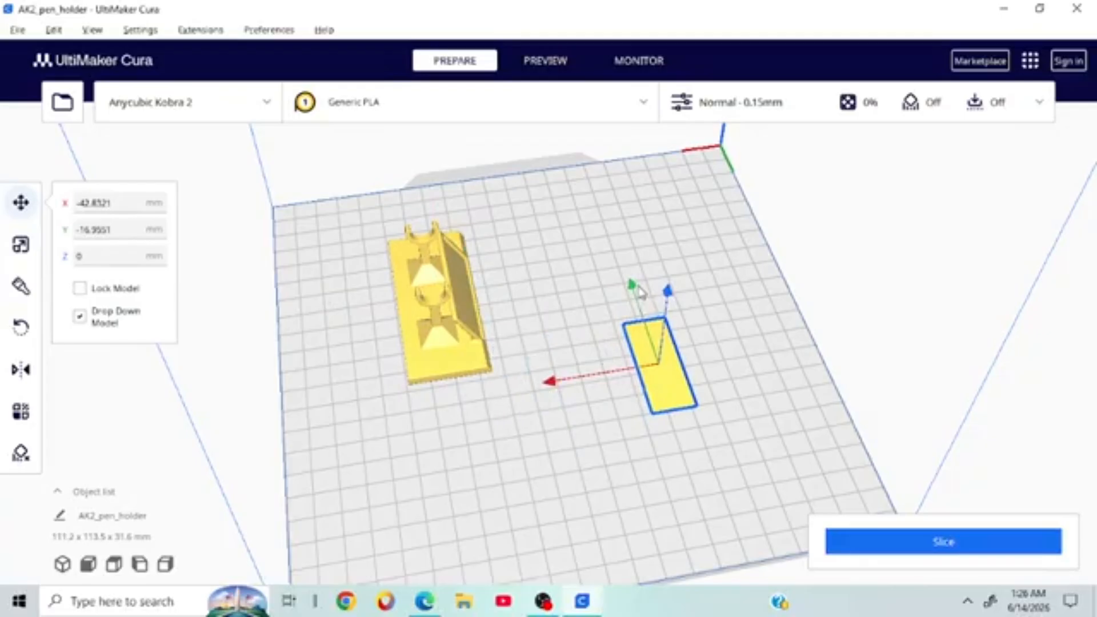
drag(639, 290, 628, 234)
right_drag(807, 274, 372, 276)
right_drag(967, 295, 857, 259)
scroll(348, 317, up, 6)
scroll(345, 314, down, 5)
click(857, 259)
right_drag(840, 345, 1019, 298)
click(685, 365)
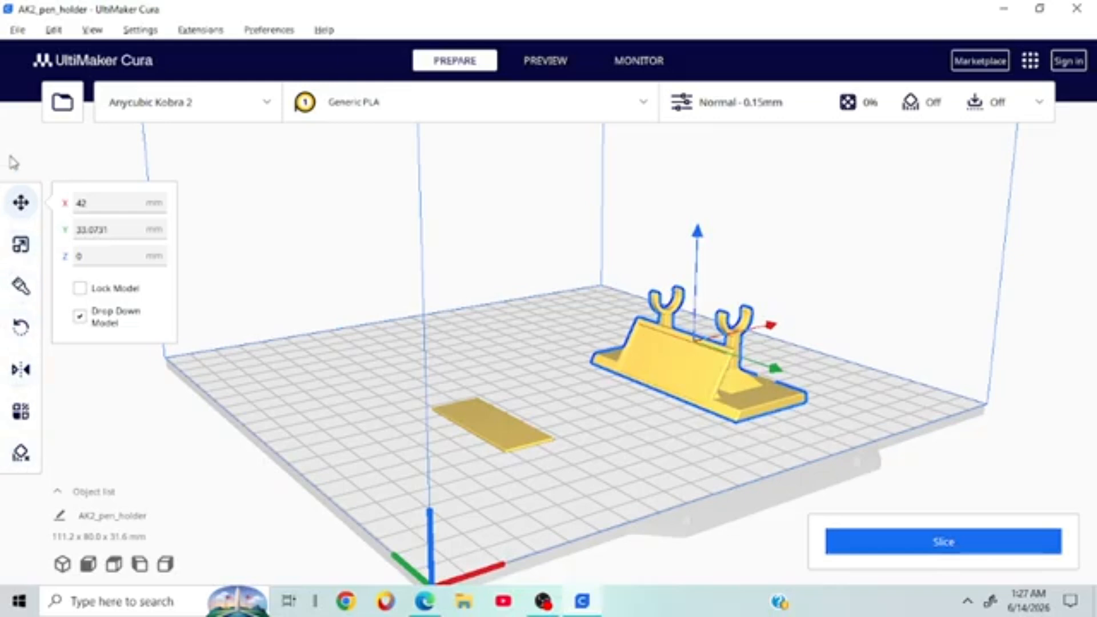
Step: Scale the pen holder up uniformly to about 211% and beyond
click(23, 252)
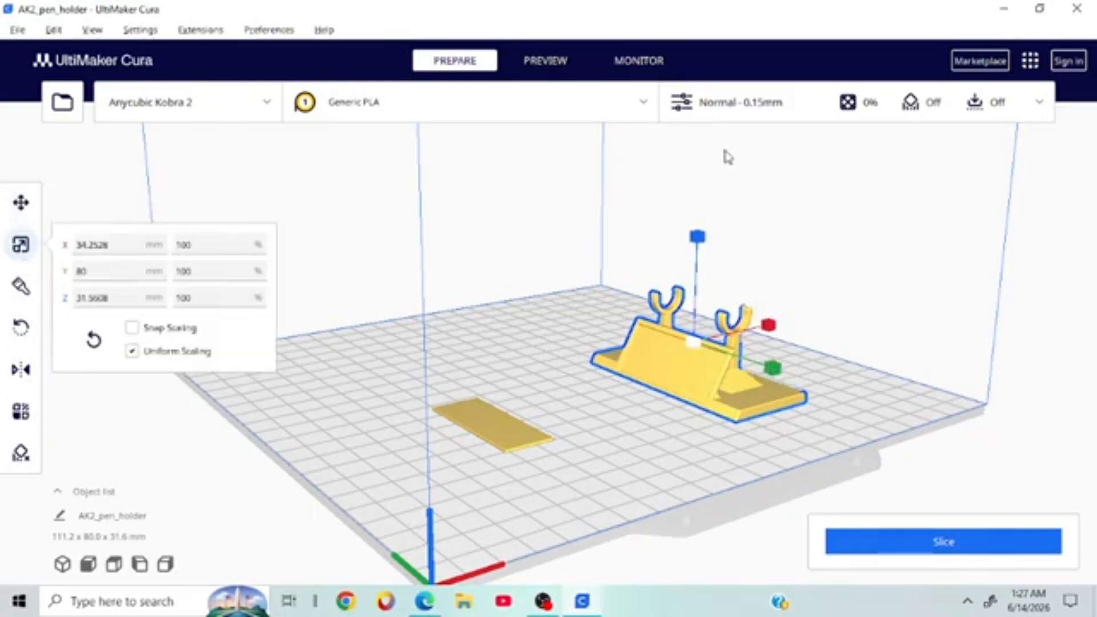
right_drag(798, 147, 728, 181)
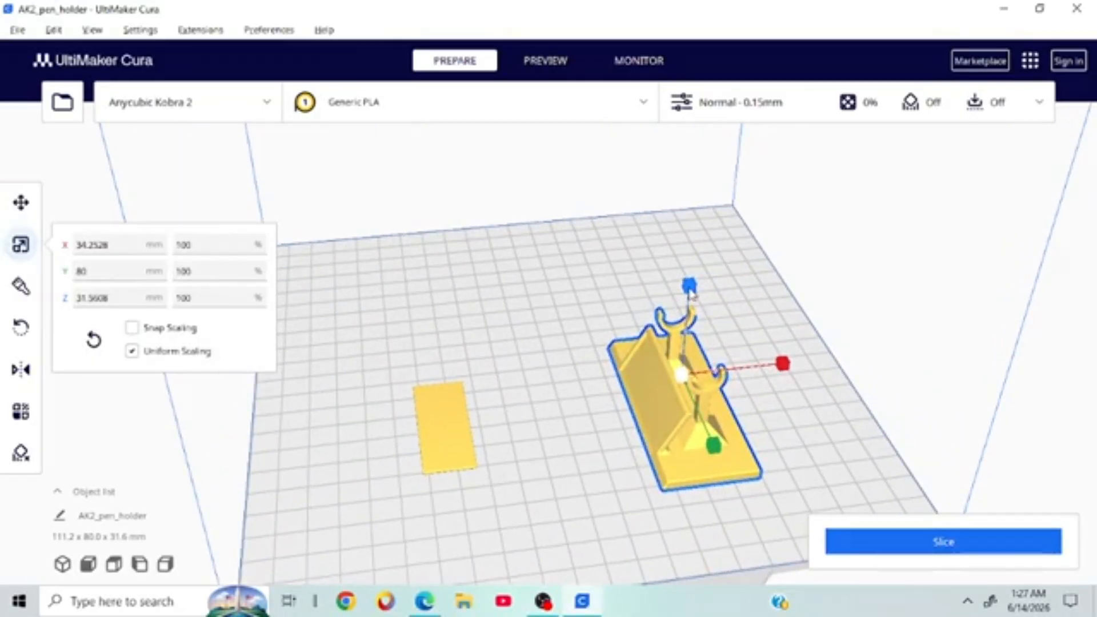
drag(691, 283, 700, 131)
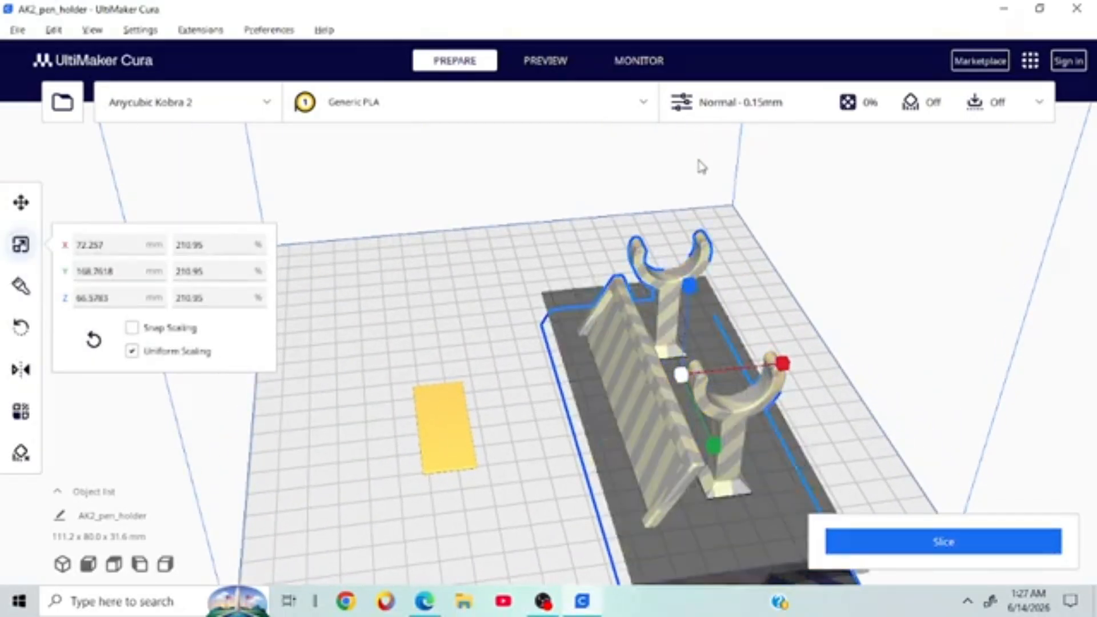
mouse_move(682, 375)
mouse_down()
mouse_move(685, 292)
mouse_move(686, 362)
mouse_up()
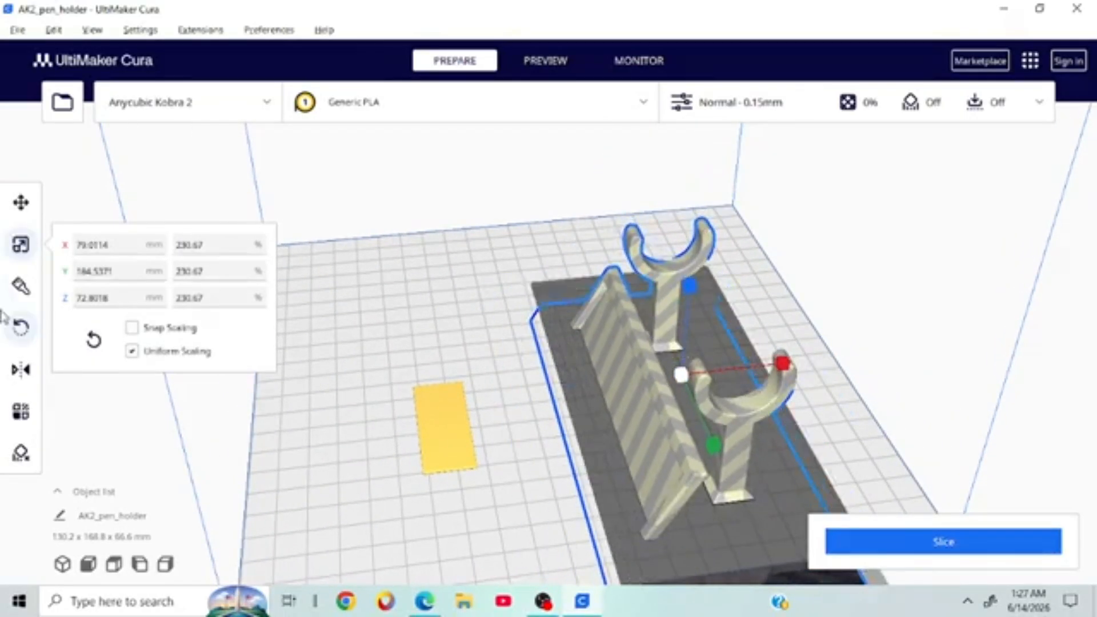
Step: Move the pen holder back inside the build volume and raise it to Z -0.1826
key(t)
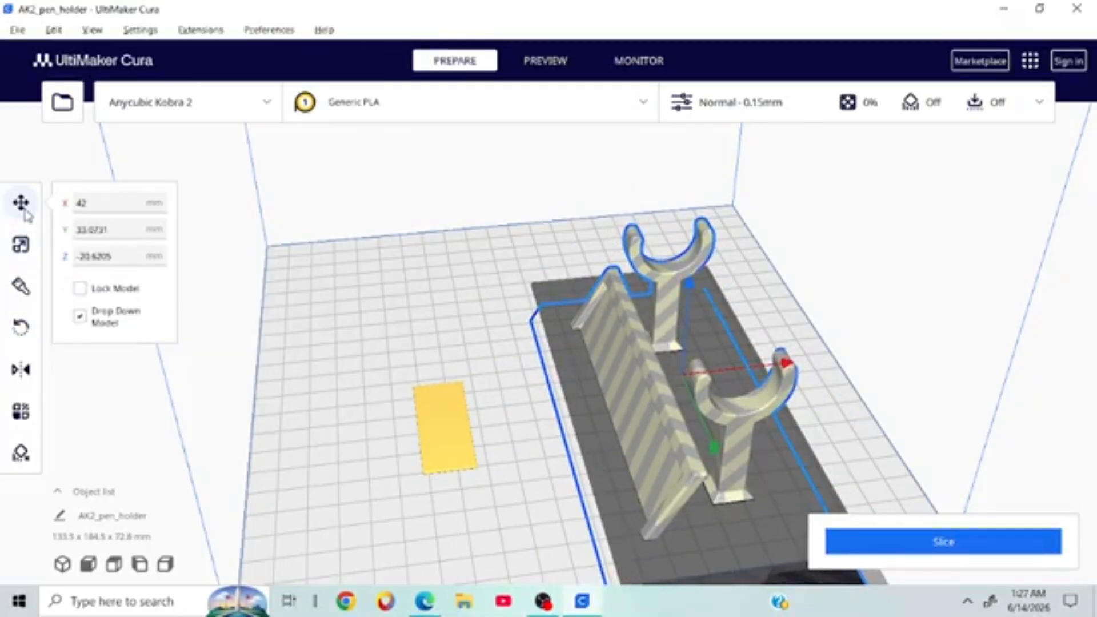
scroll(798, 334, down, 3)
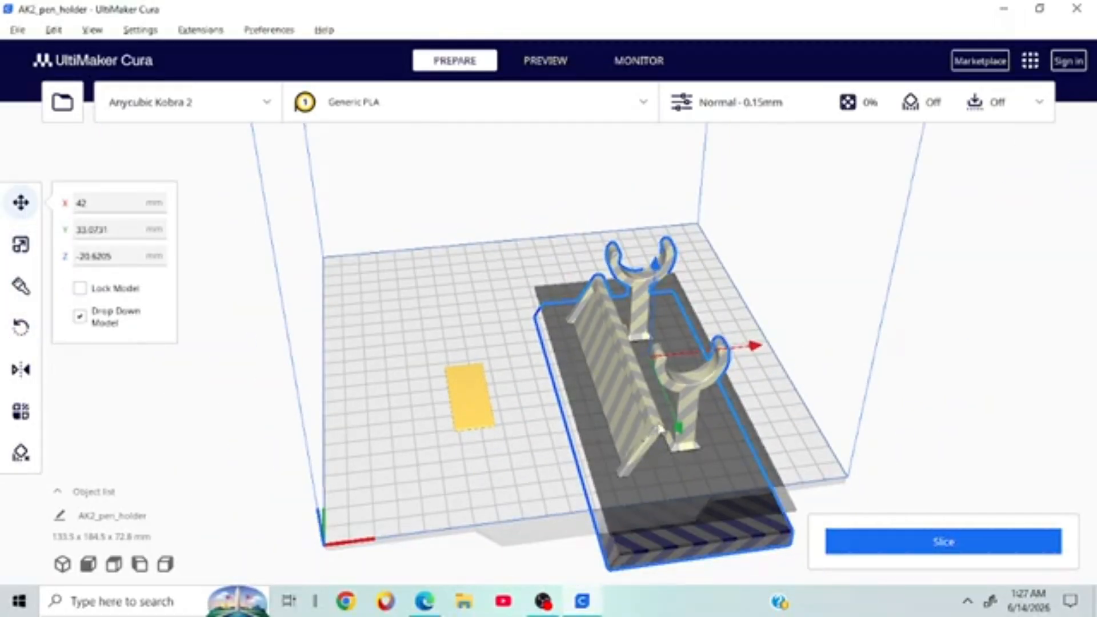
drag(678, 428, 661, 364)
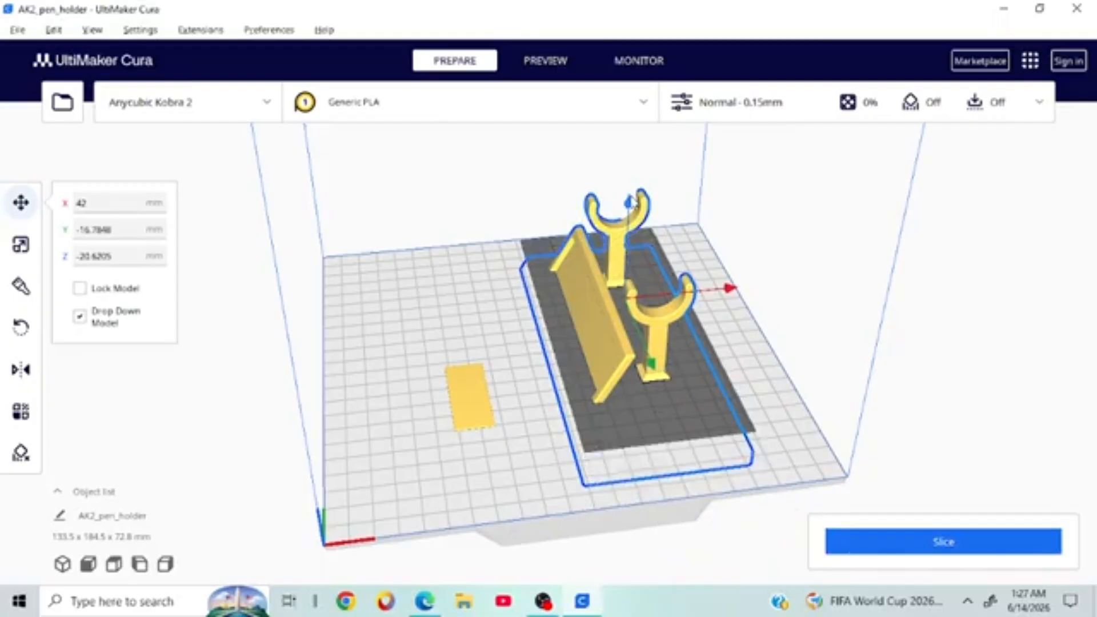
mouse_move(629, 202)
mouse_down()
mouse_move(629, 246)
mouse_move(630, 216)
mouse_move(639, 220)
mouse_up()
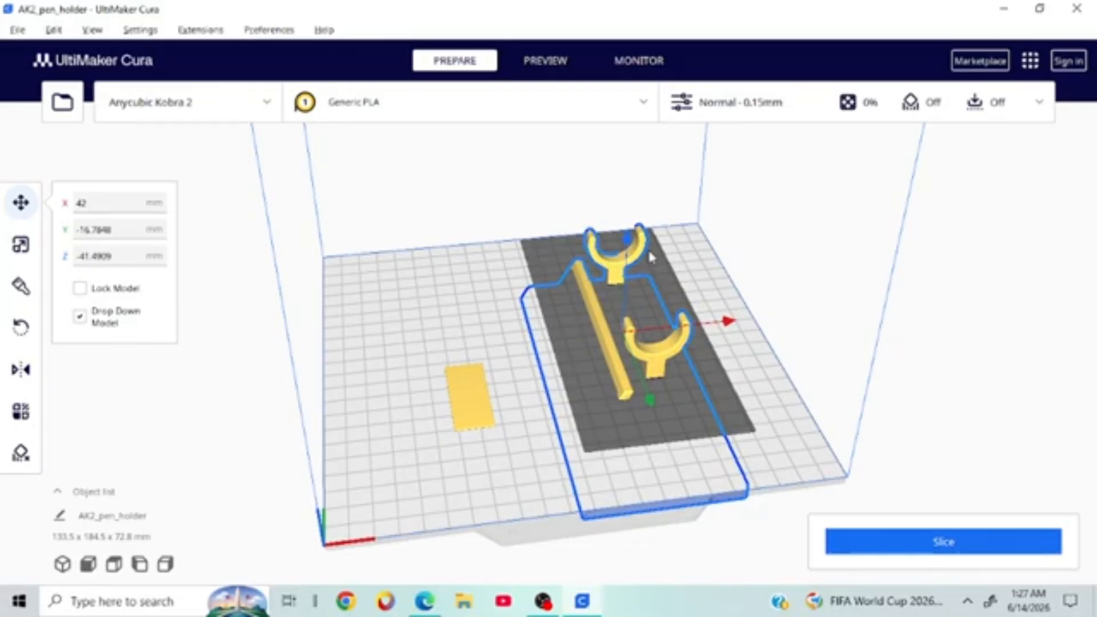
drag(628, 239, 648, 161)
right_drag(920, 334, 754, 296)
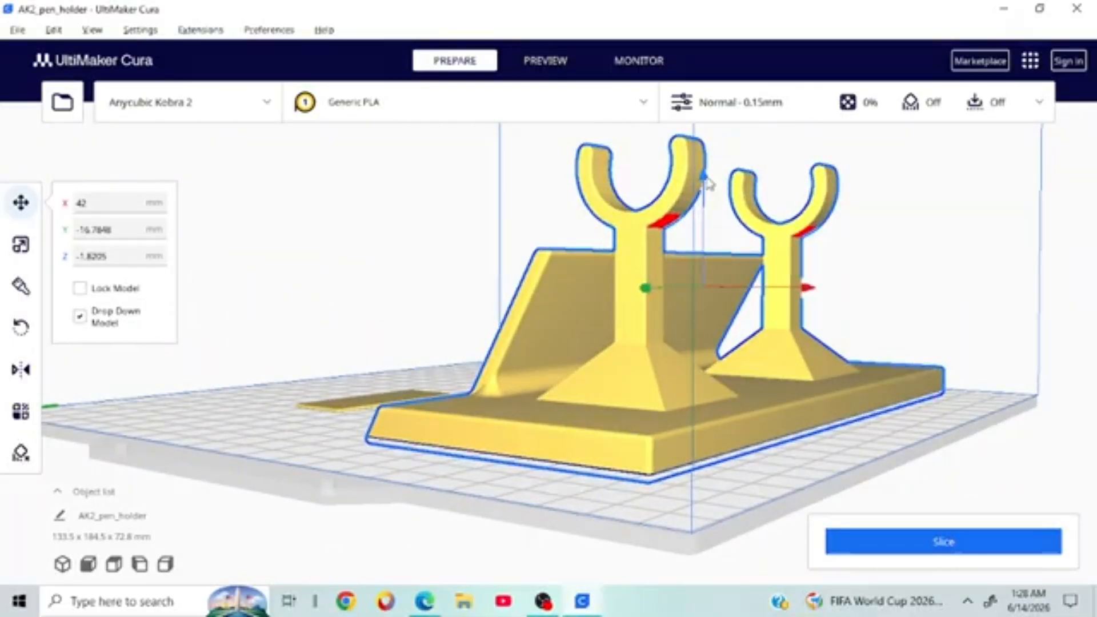
drag(705, 175, 708, 178)
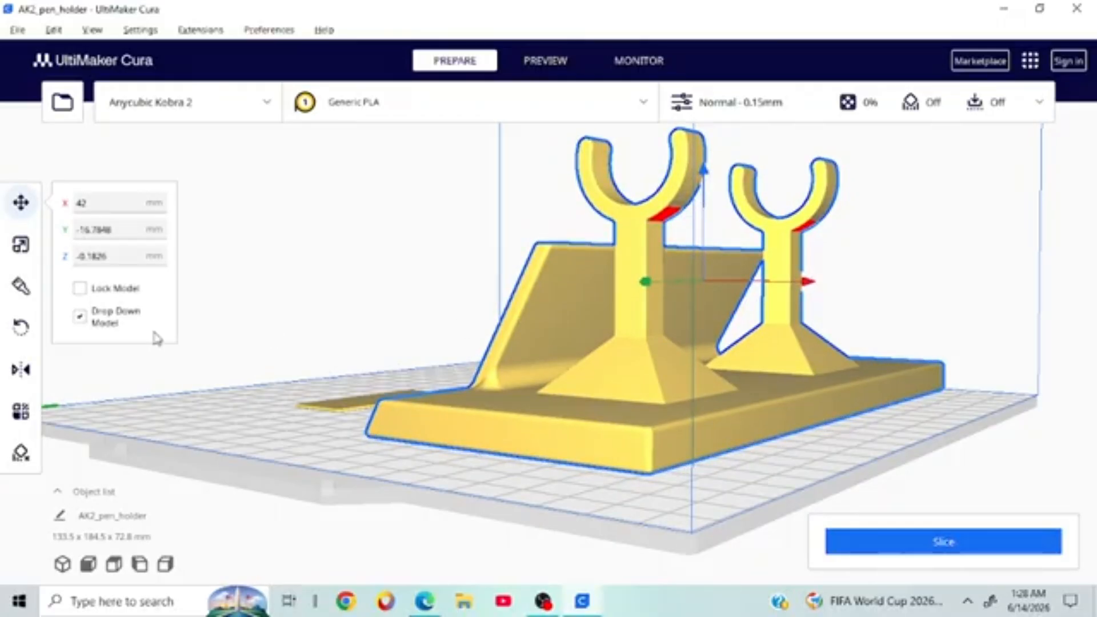
right_drag(421, 429, 659, 440)
scroll(659, 441, down, 5)
right_drag(826, 346, 931, 280)
scroll(583, 409, up, 5)
scroll(599, 406, down, 5)
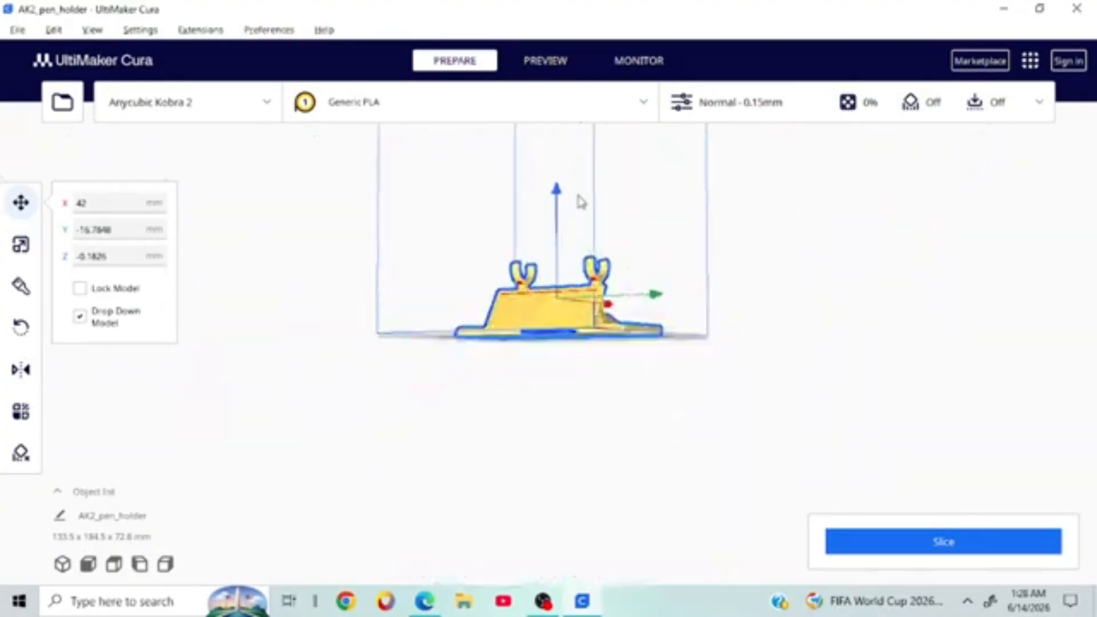
Step: Set the pen holder's X width to 300.567 mm with uniform scaling (877.5%)
click(20, 245)
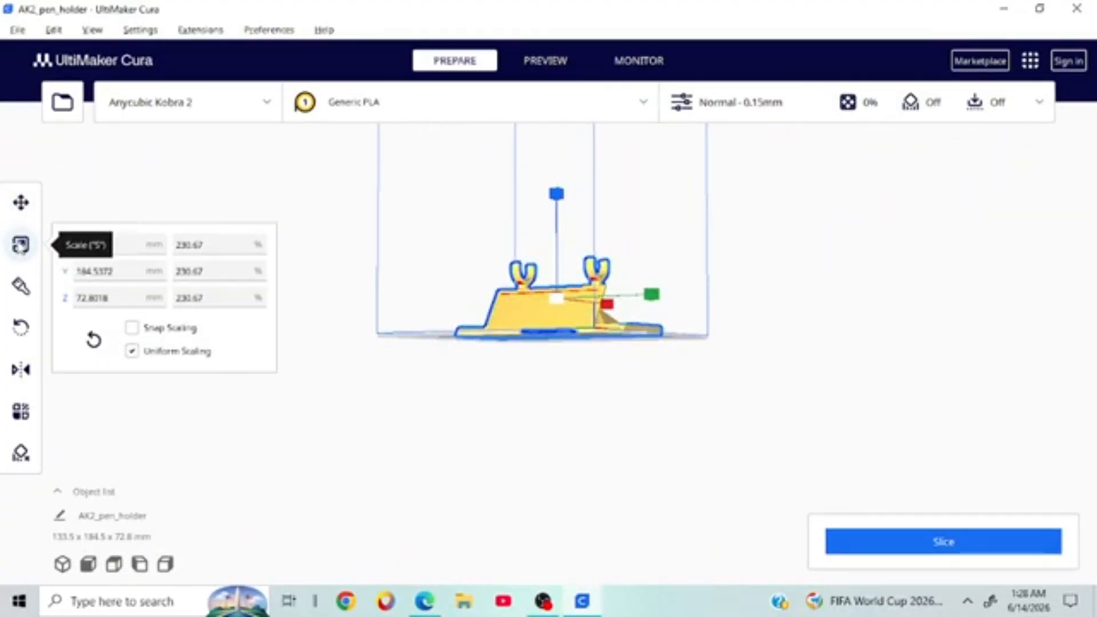
click(122, 236)
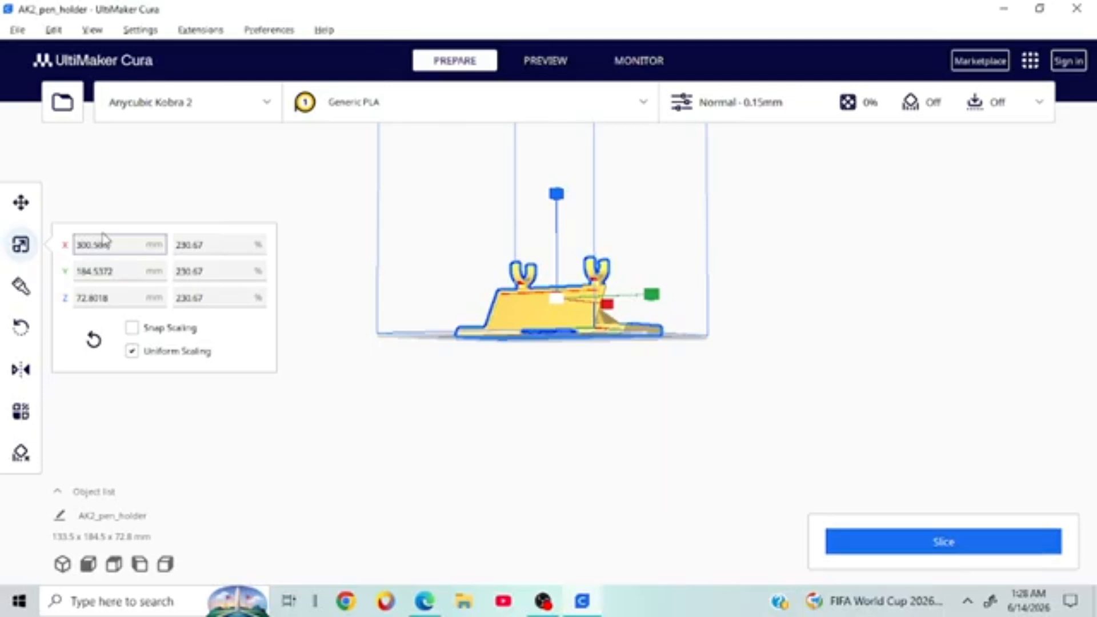
key(Return)
right_drag(918, 407, 800, 518)
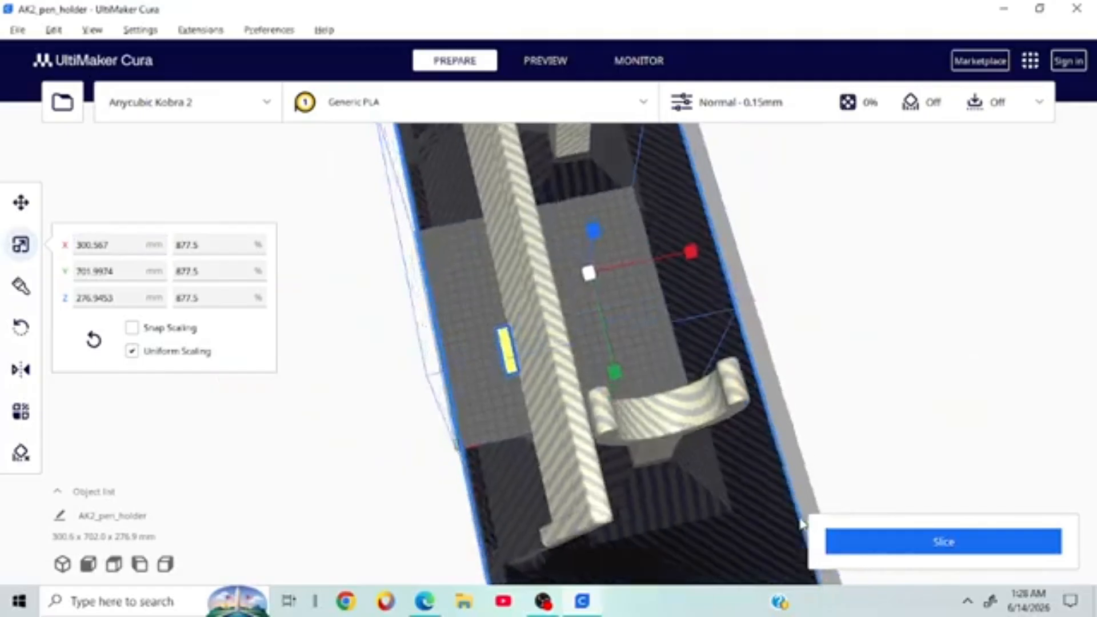
scroll(806, 517, down, 3)
right_drag(834, 375, 608, 362)
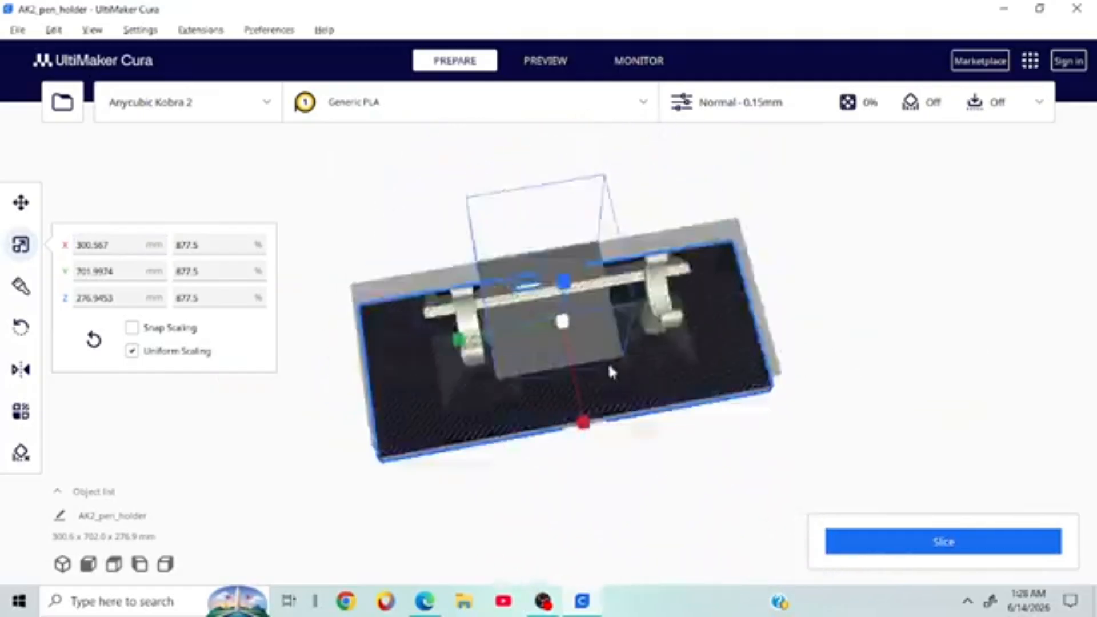
right_click(705, 318)
click(676, 347)
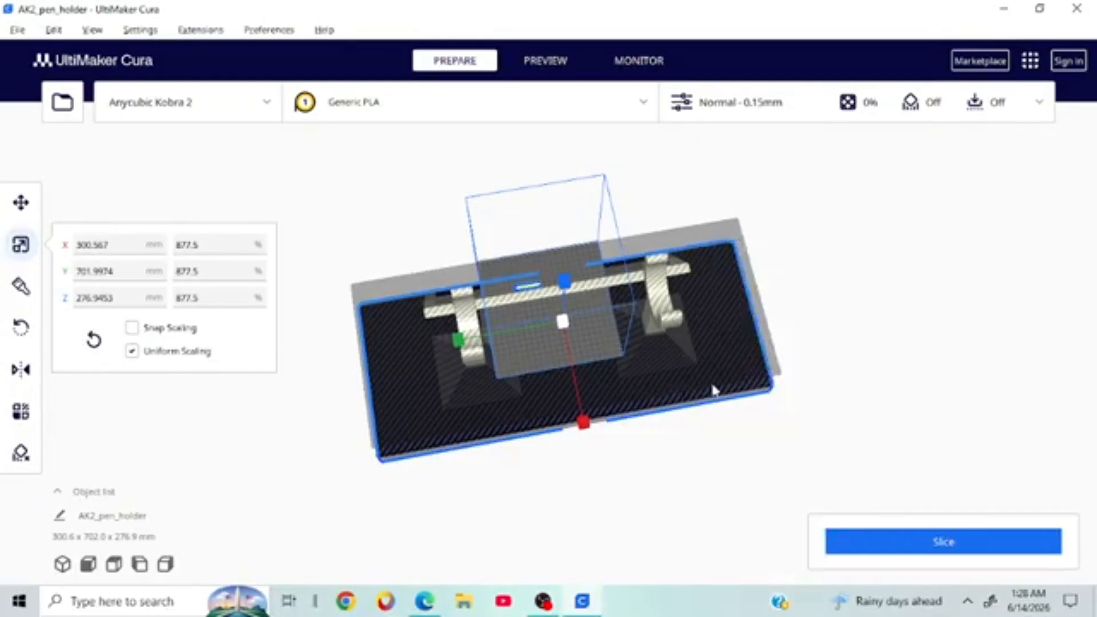
scroll(714, 390, up, 5)
right_drag(845, 309, 655, 230)
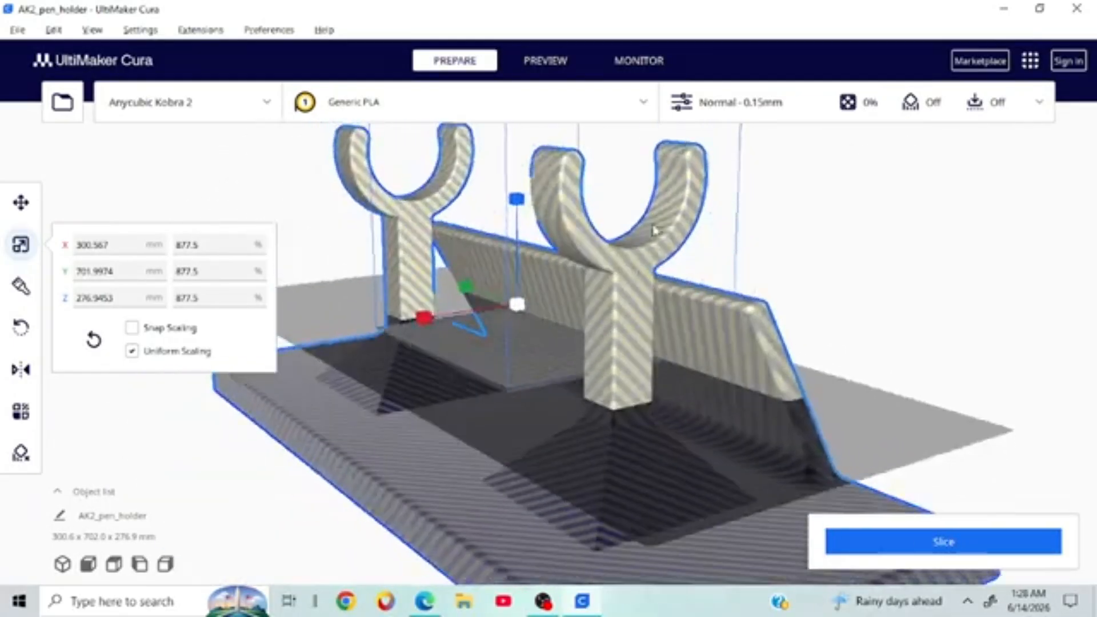
Step: Delete the oversized pen holder and select the remaining 18.4 x 47.0 x 1.0 mm flat piece
right_click(618, 324)
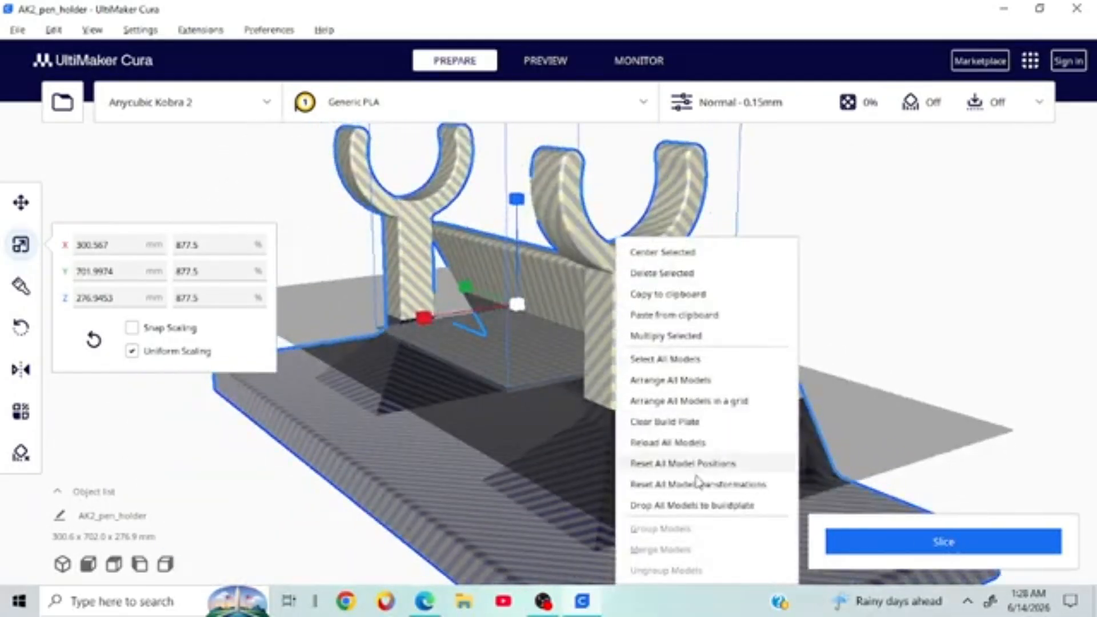
click(664, 274)
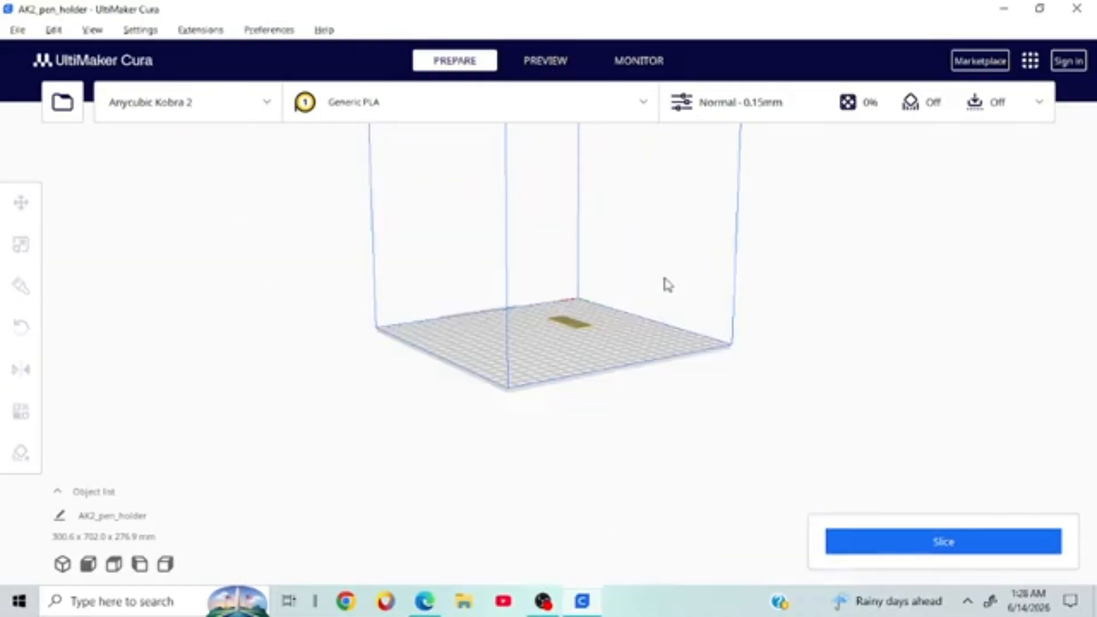
right_drag(1010, 322, 635, 327)
scroll(934, 400, up, 5)
scroll(635, 327, down, 3)
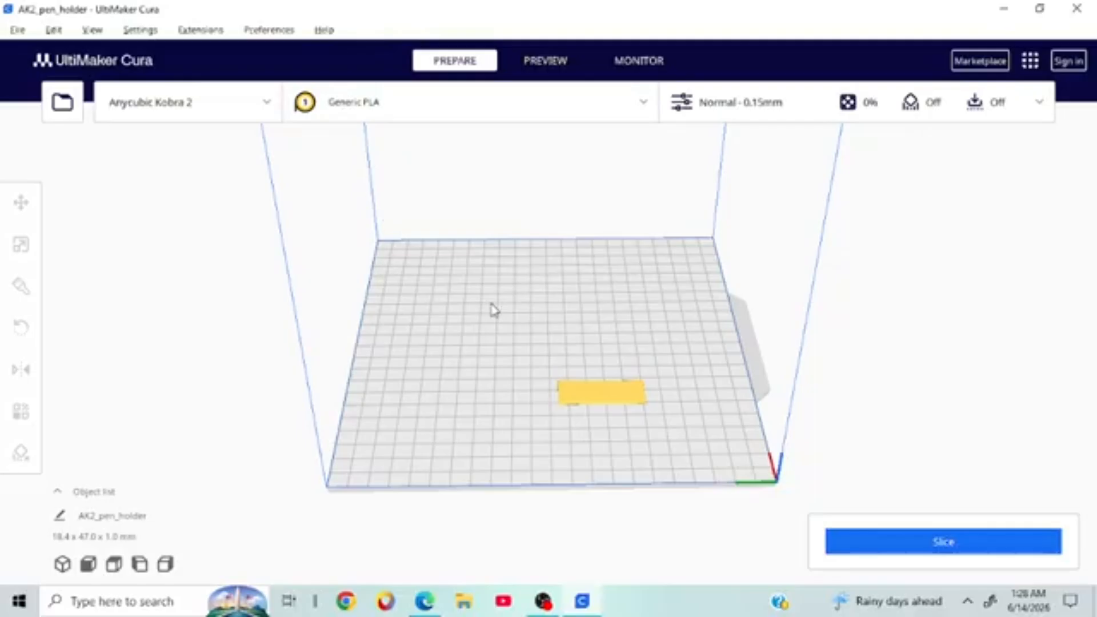
click(607, 406)
right_click(605, 404)
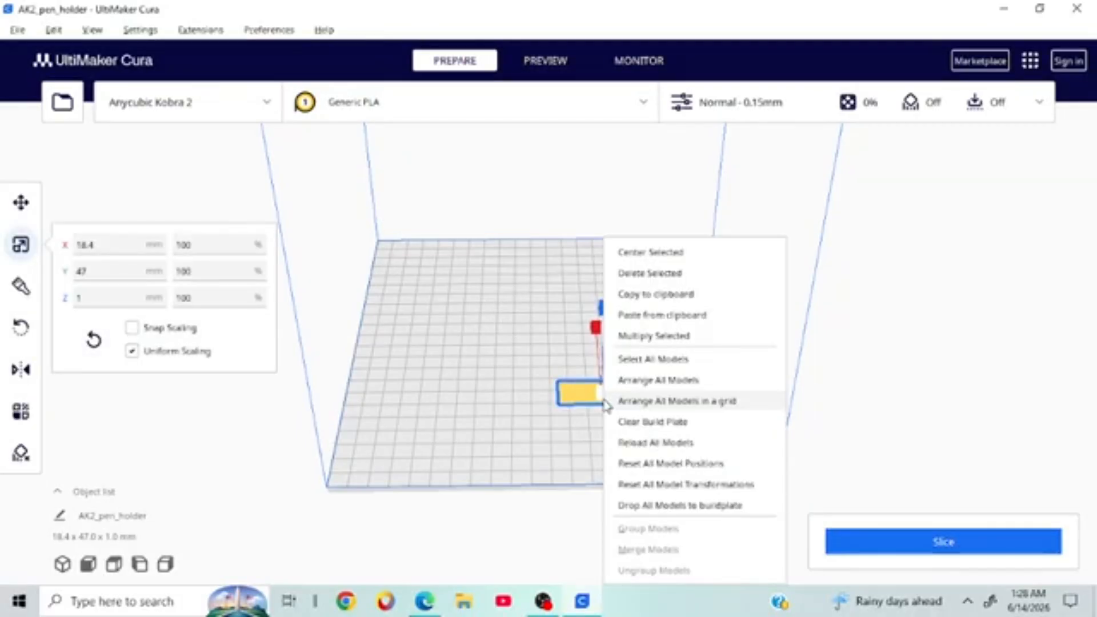
click(460, 420)
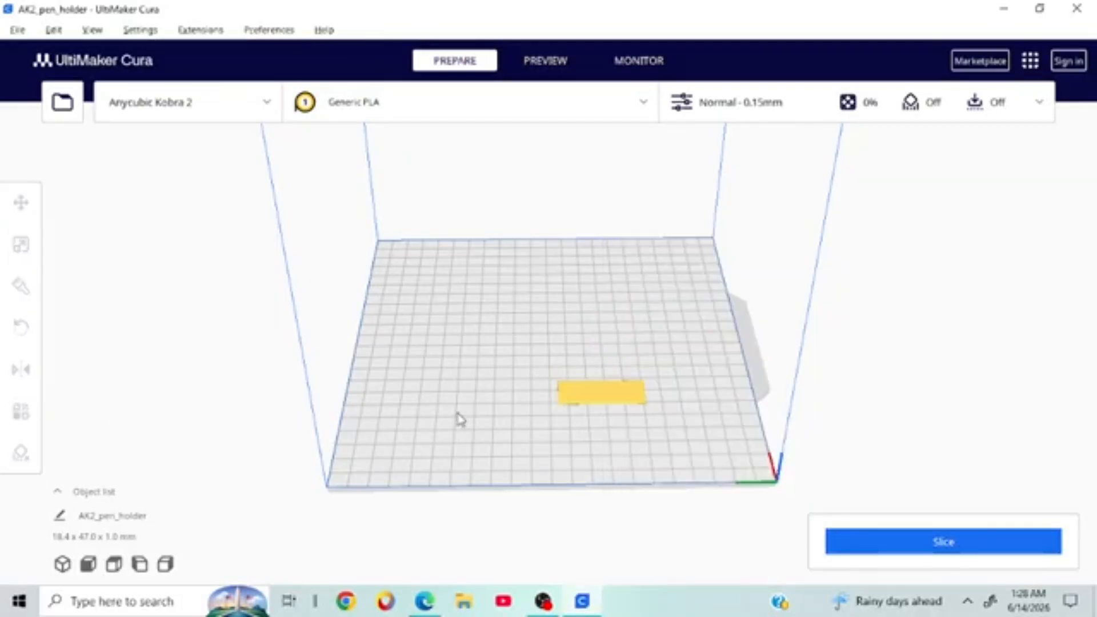
click(569, 409)
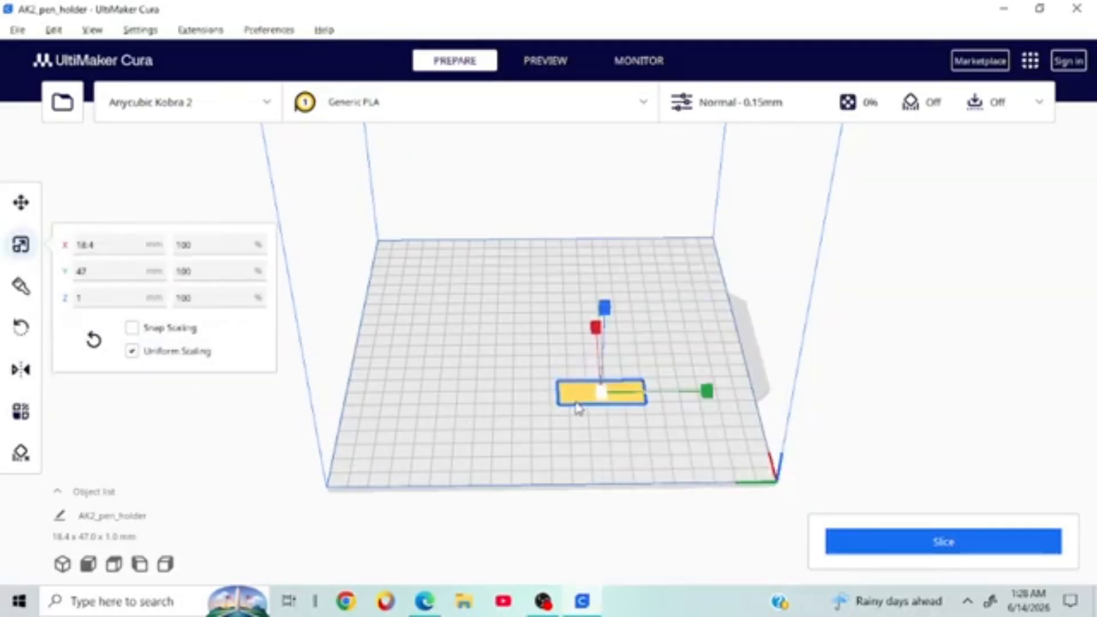
Step: Paint green preferred-seam patches on the flat piece: two ovals and one at its left corner
click(21, 285)
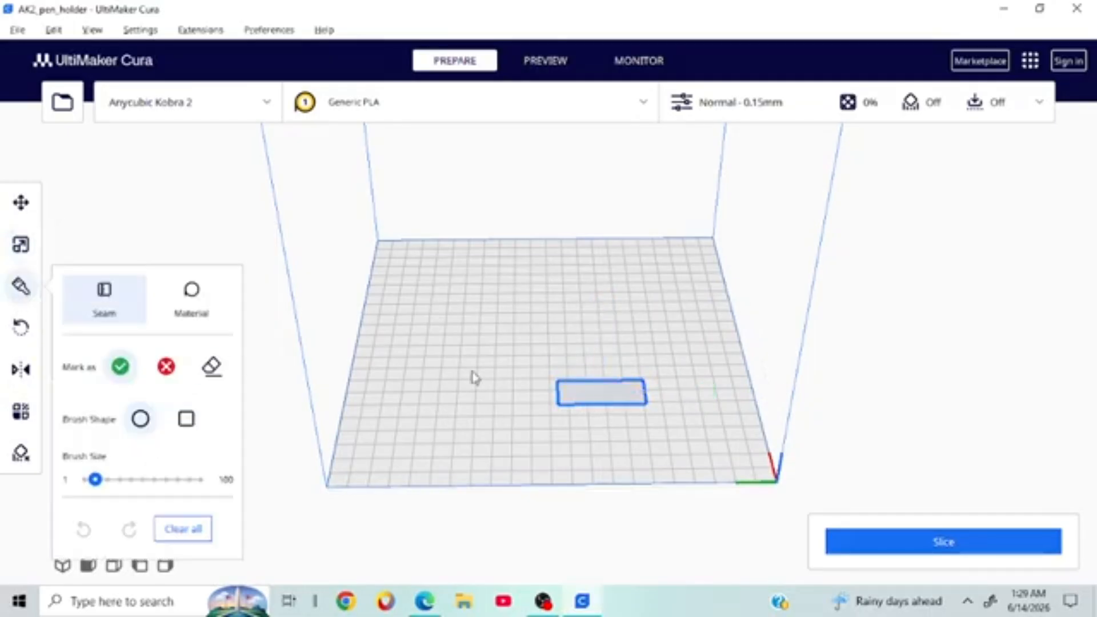
click(617, 389)
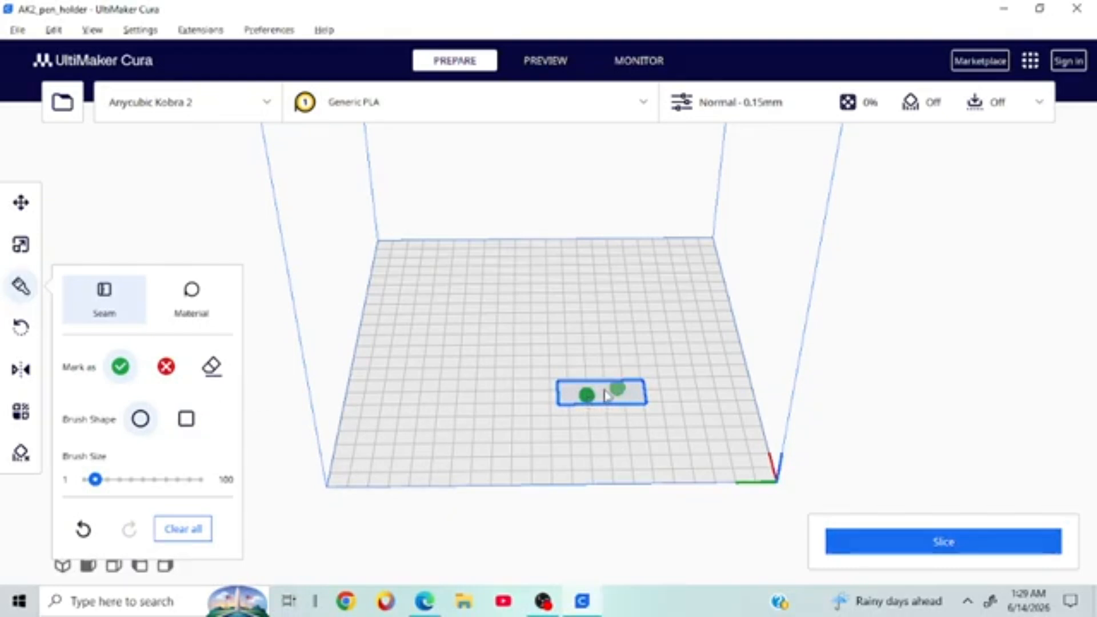
mouse_move(715, 319)
right_down()
mouse_move(823, 280)
mouse_move(842, 327)
right_up()
scroll(847, 330, up, 5)
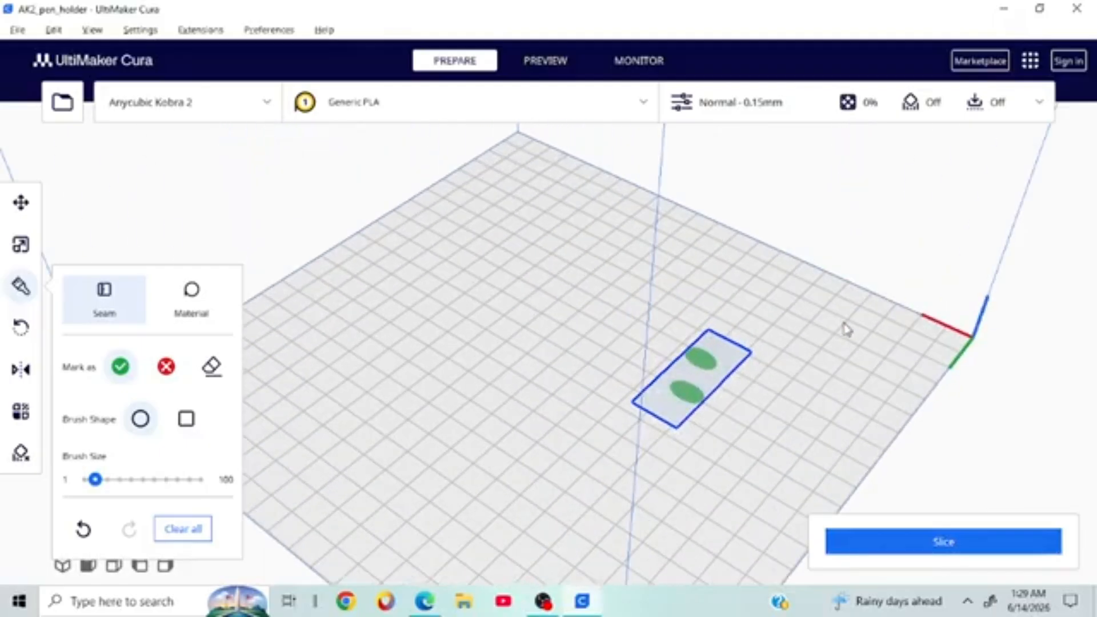
scroll(846, 327, up, 3)
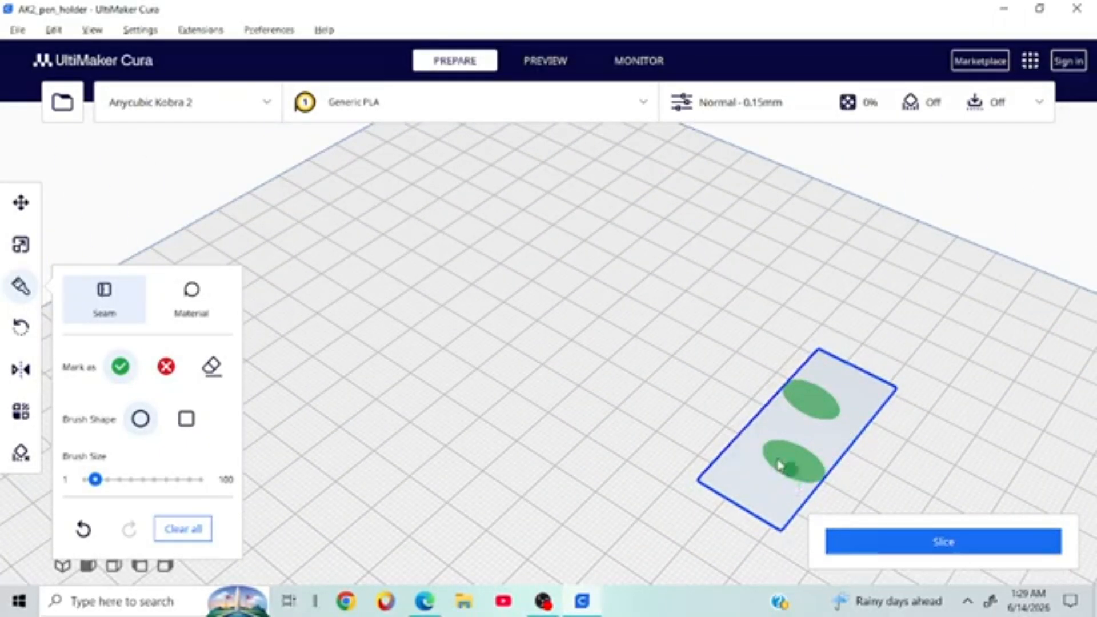
click(707, 482)
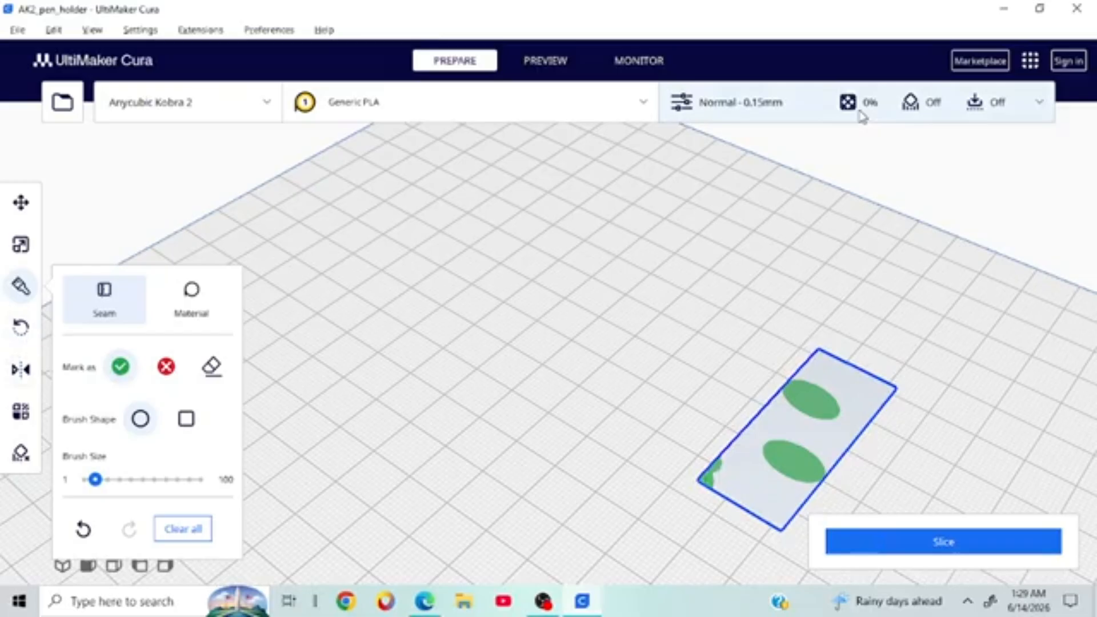
Step: Rotate the flat piece 90° so it lies flat, now measuring 47.0 × 18.4 × 1.0 mm
click(13, 333)
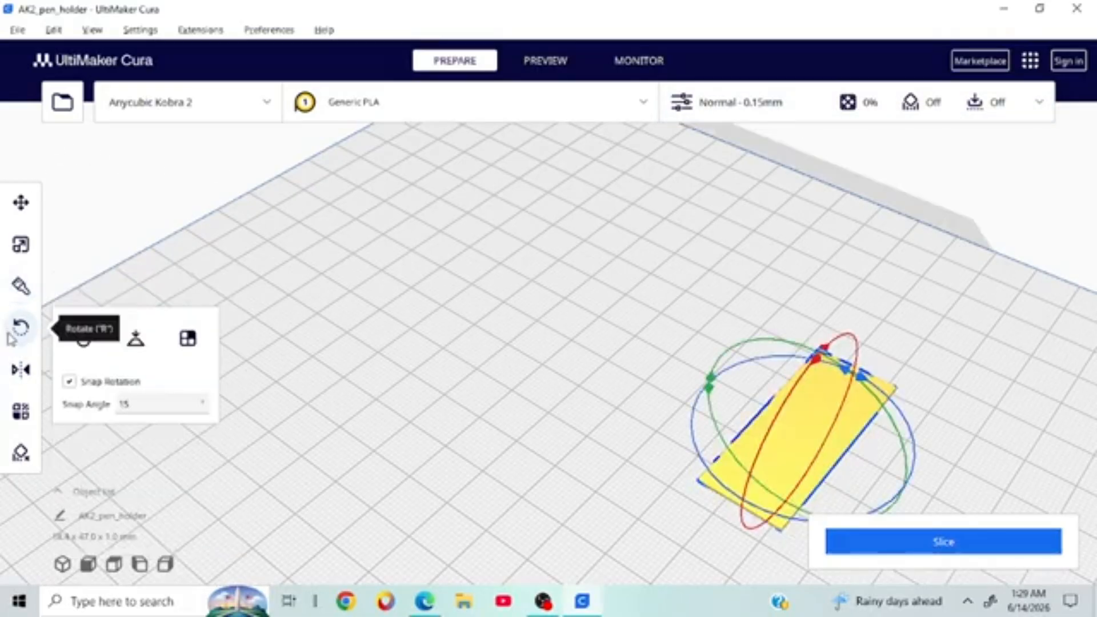
right_drag(484, 258, 383, 244)
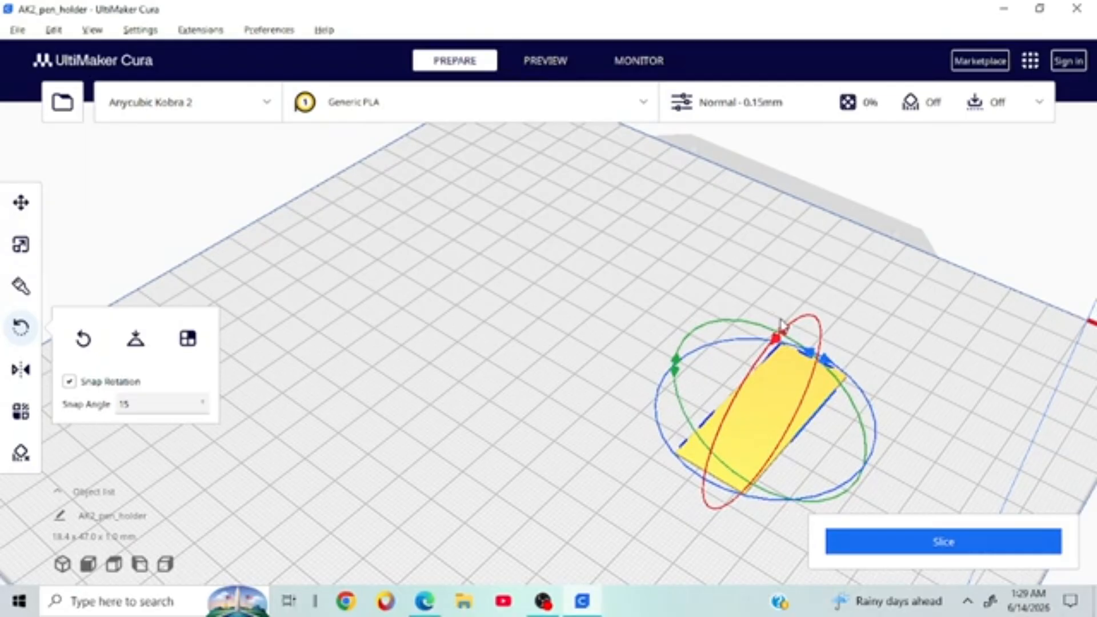
drag(793, 334, 686, 484)
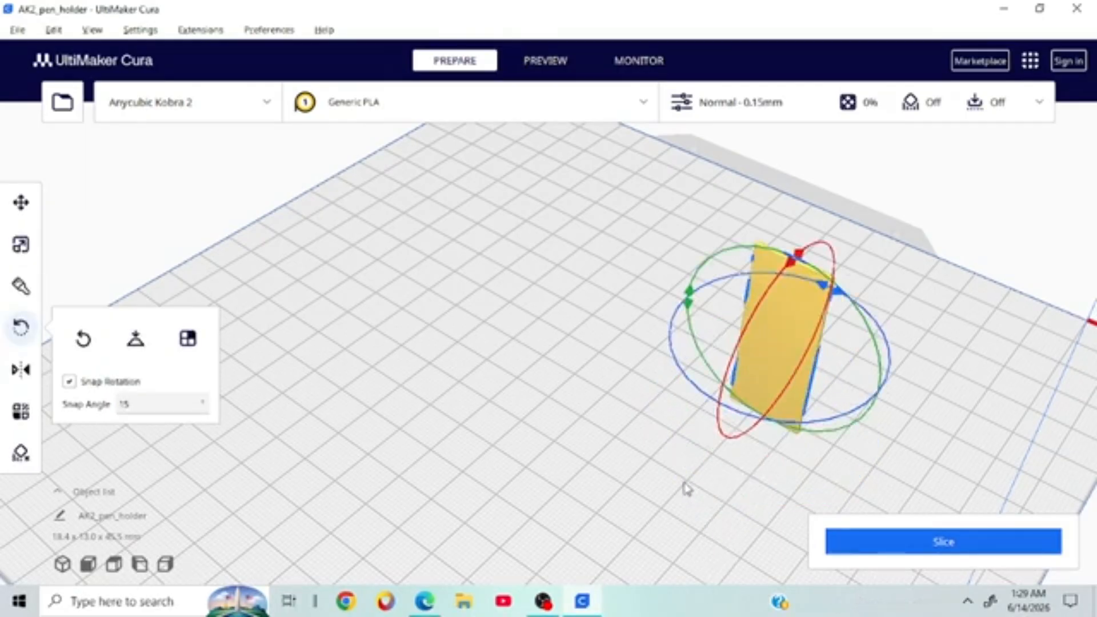
drag(840, 292, 581, 311)
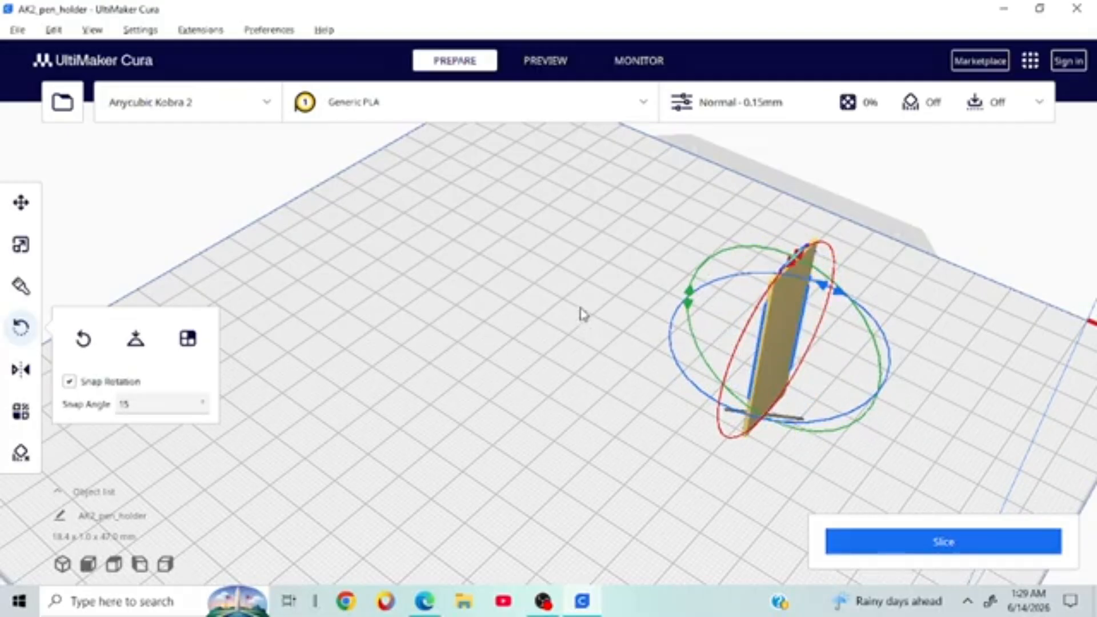
drag(690, 295, 766, 497)
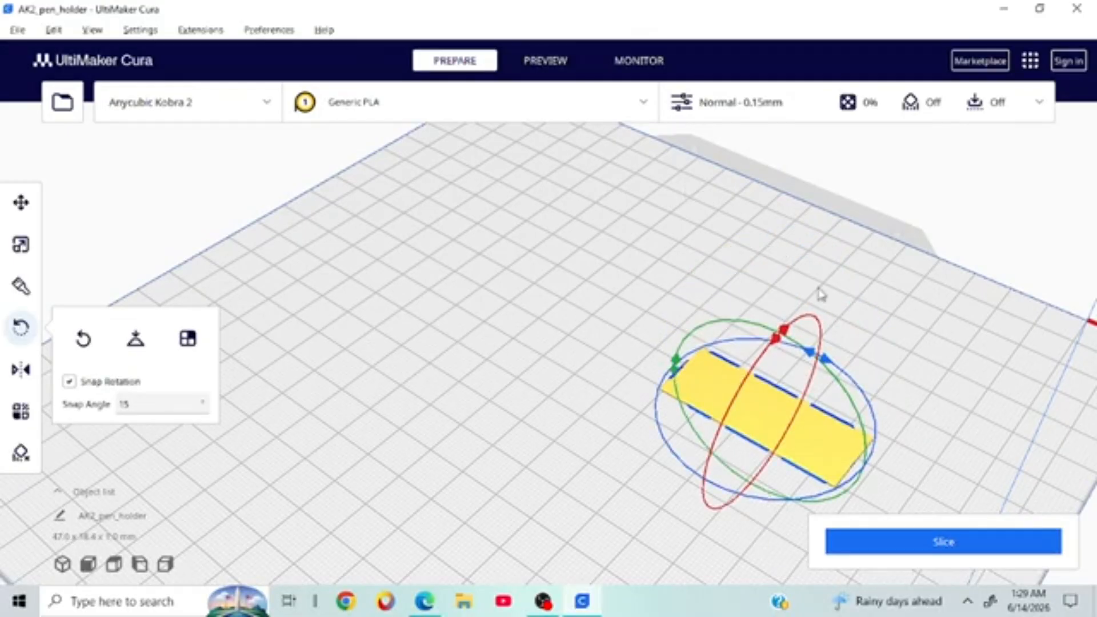
right_drag(818, 289, 420, 288)
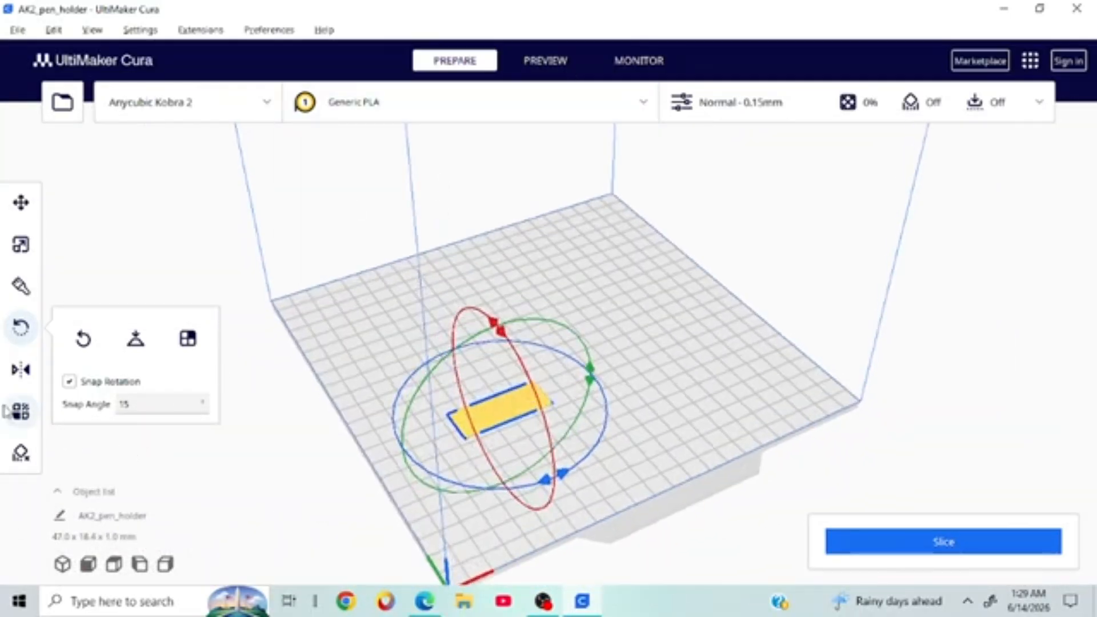
click(20, 412)
click(19, 429)
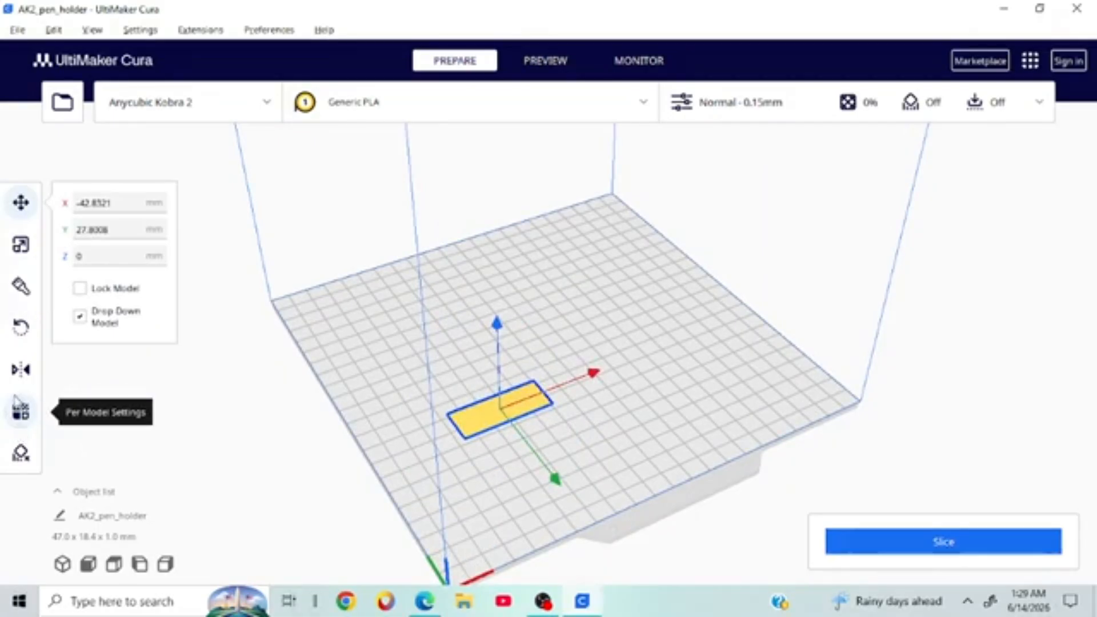
click(17, 405)
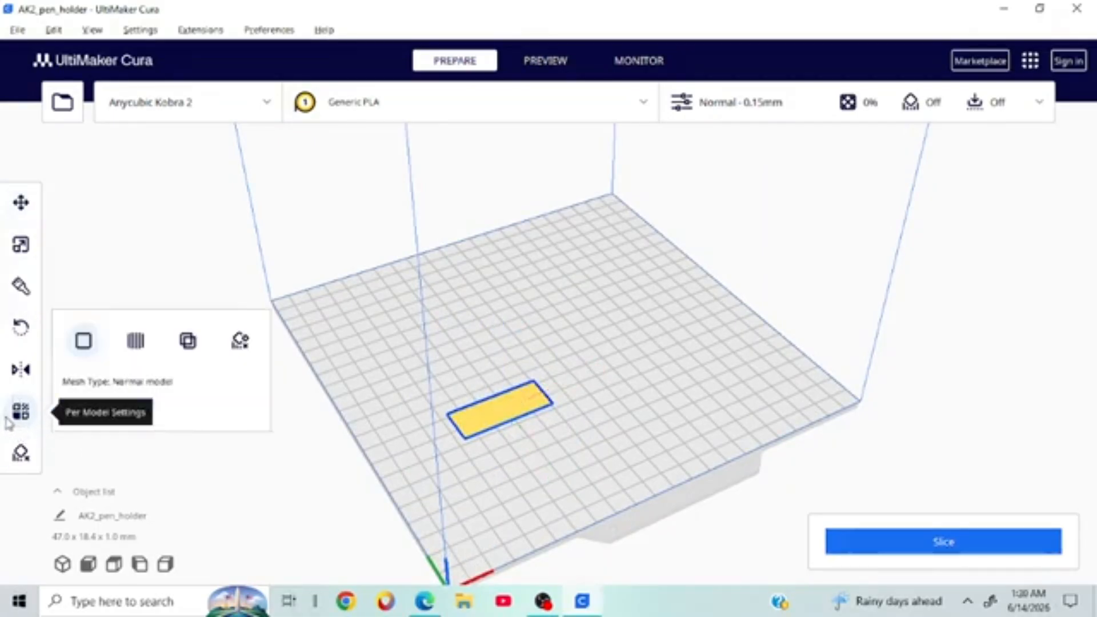
right_drag(625, 353, 546, 328)
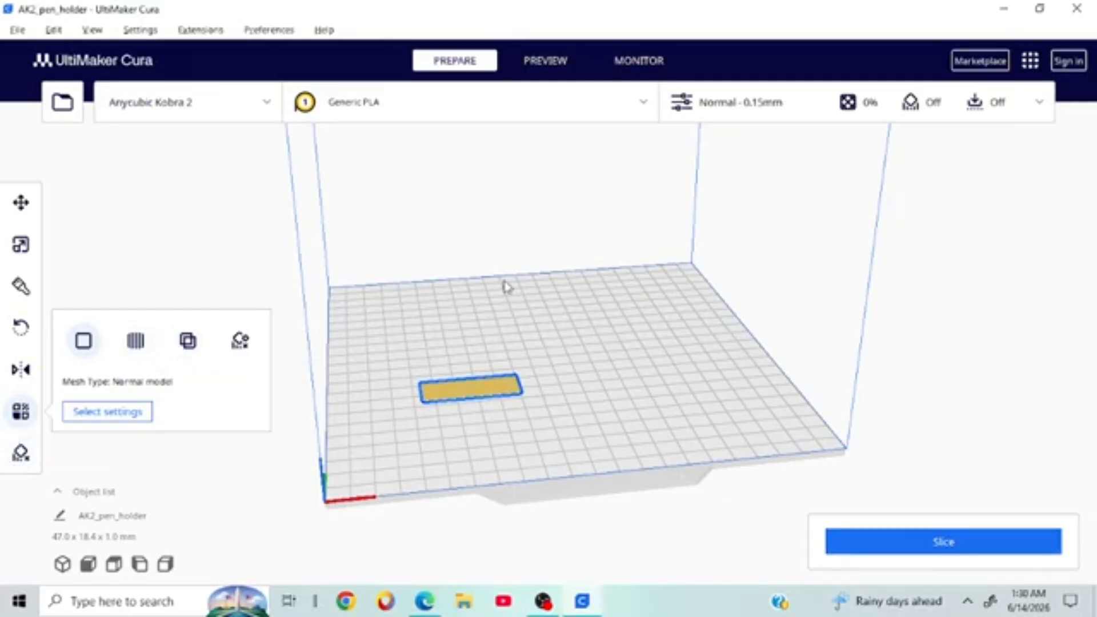
right_drag(506, 285, 509, 399)
scroll(509, 398, up, 3)
scroll(509, 399, down, 3)
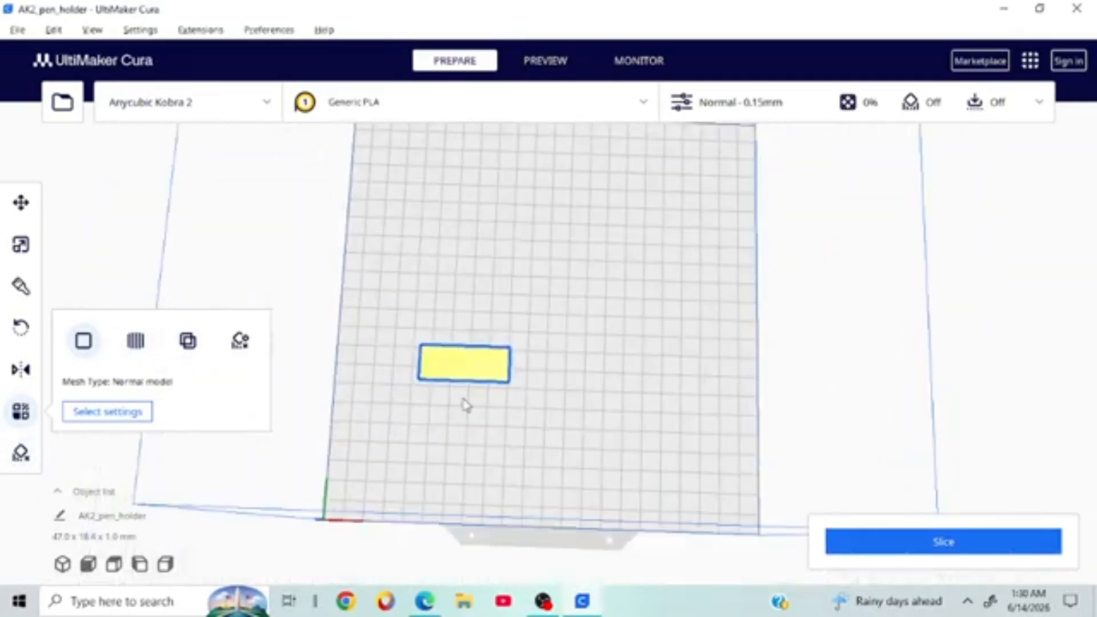
click(23, 455)
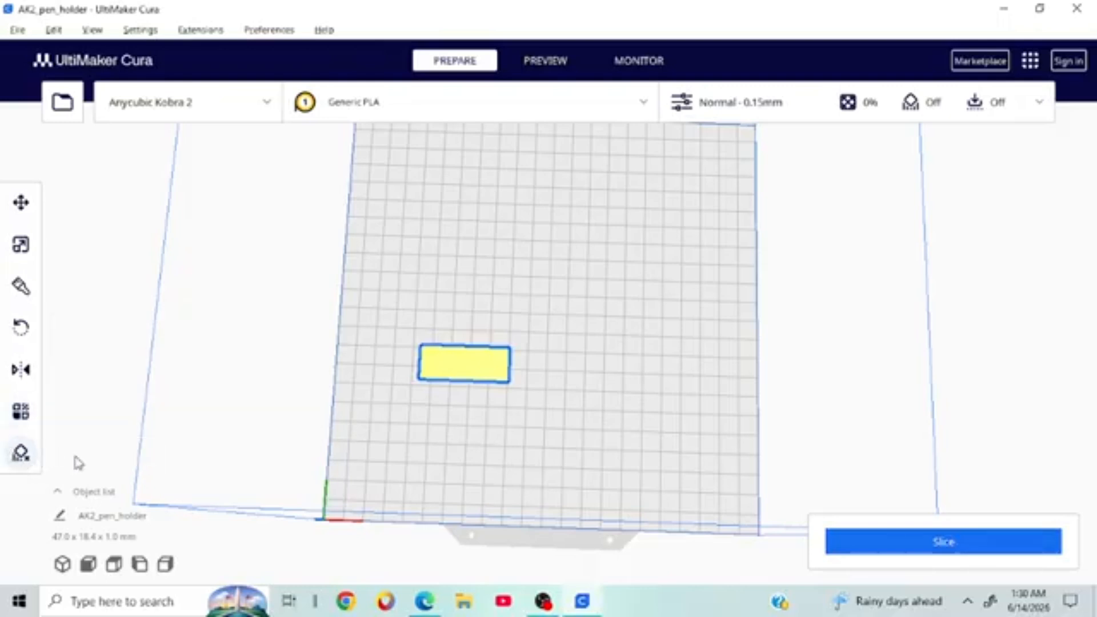
right_drag(340, 426, 171, 401)
click(23, 457)
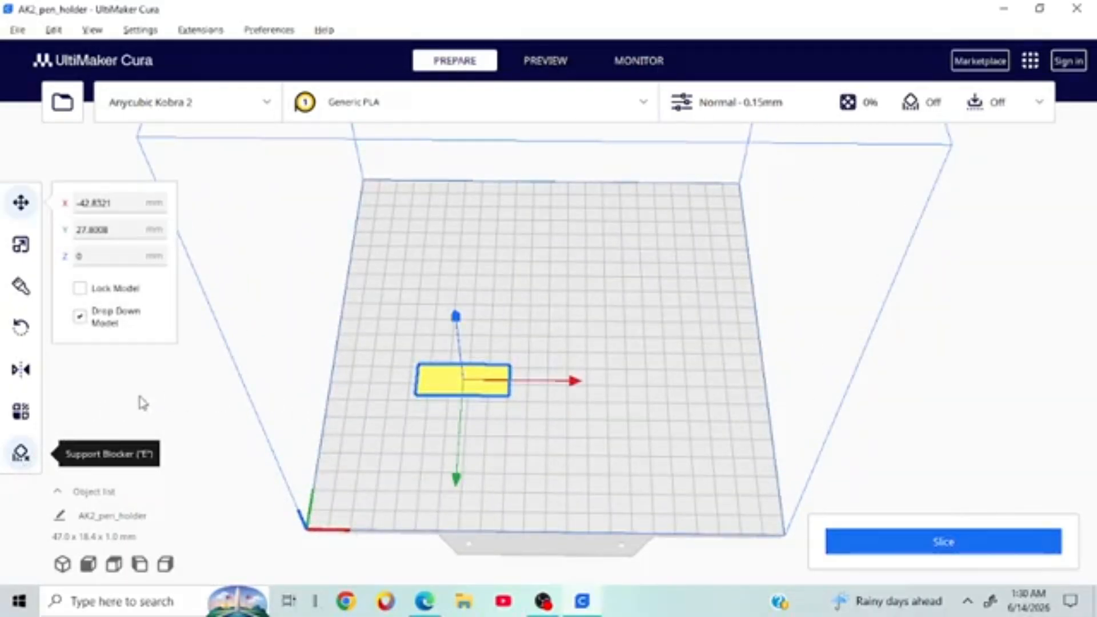
right_drag(487, 362, 468, 211)
scroll(479, 198, up, 4)
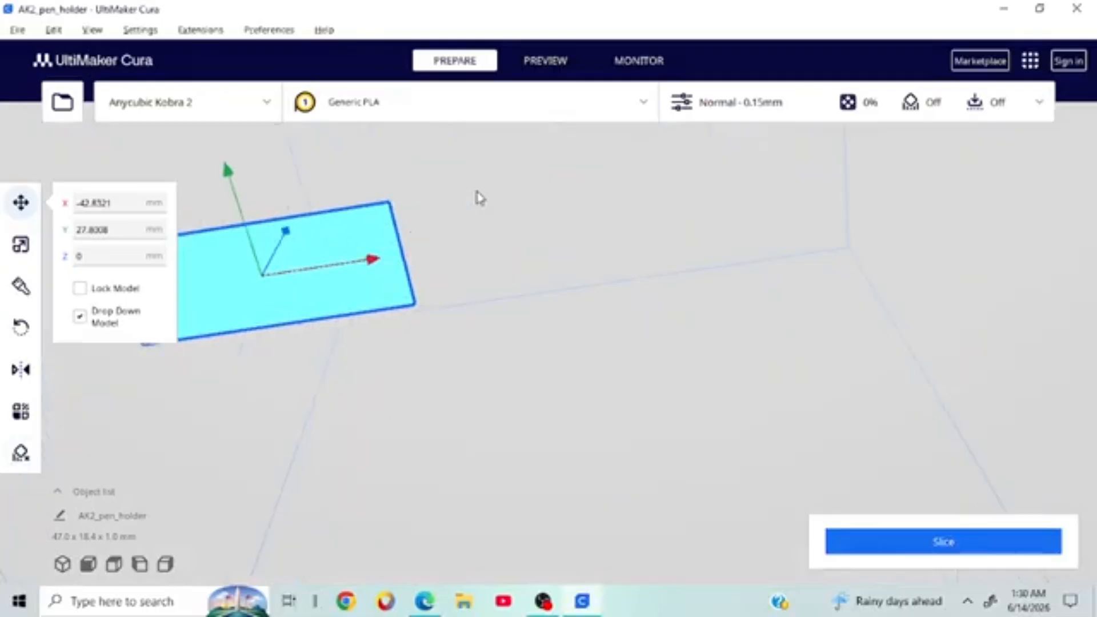
right_drag(583, 220, 533, 198)
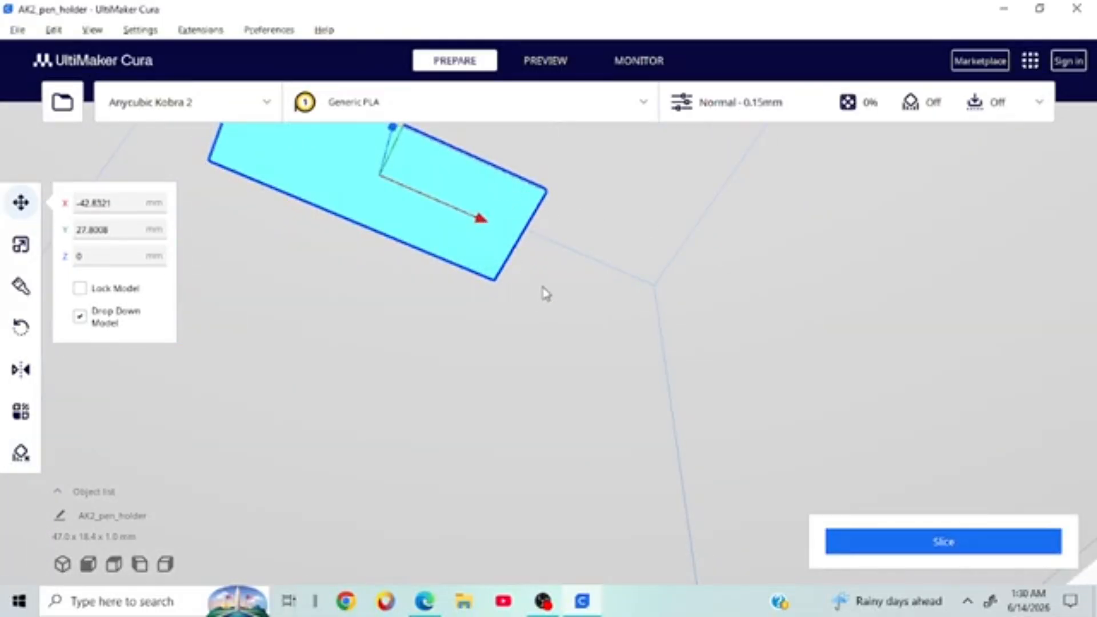
right_drag(543, 291, 608, 317)
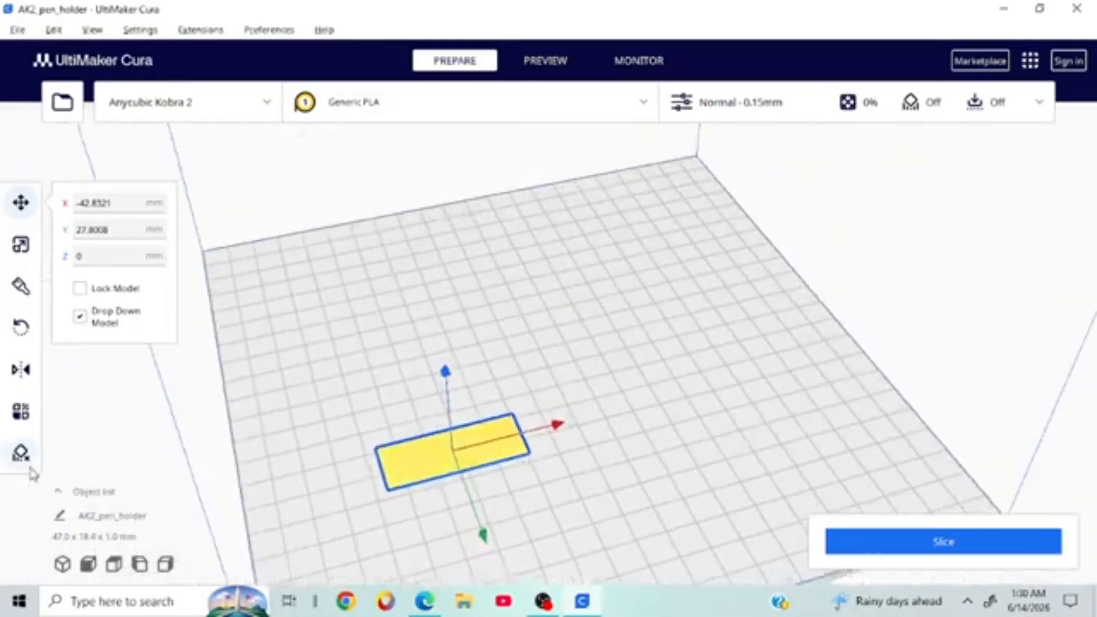
Step: Place a first support-blocker cube on the pen holder model
click(24, 460)
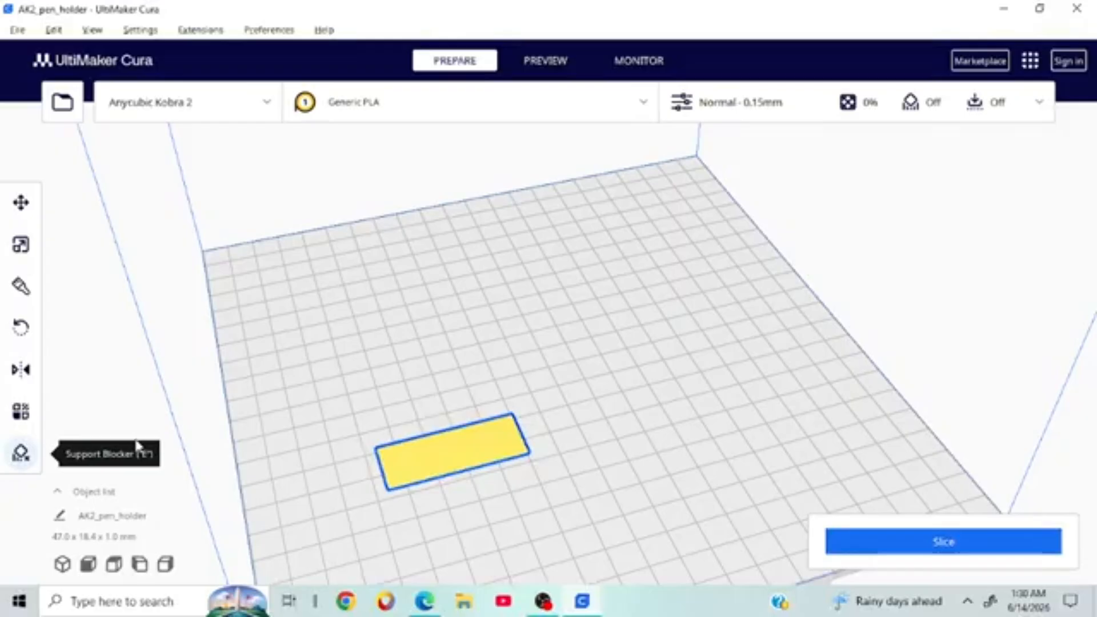
click(434, 468)
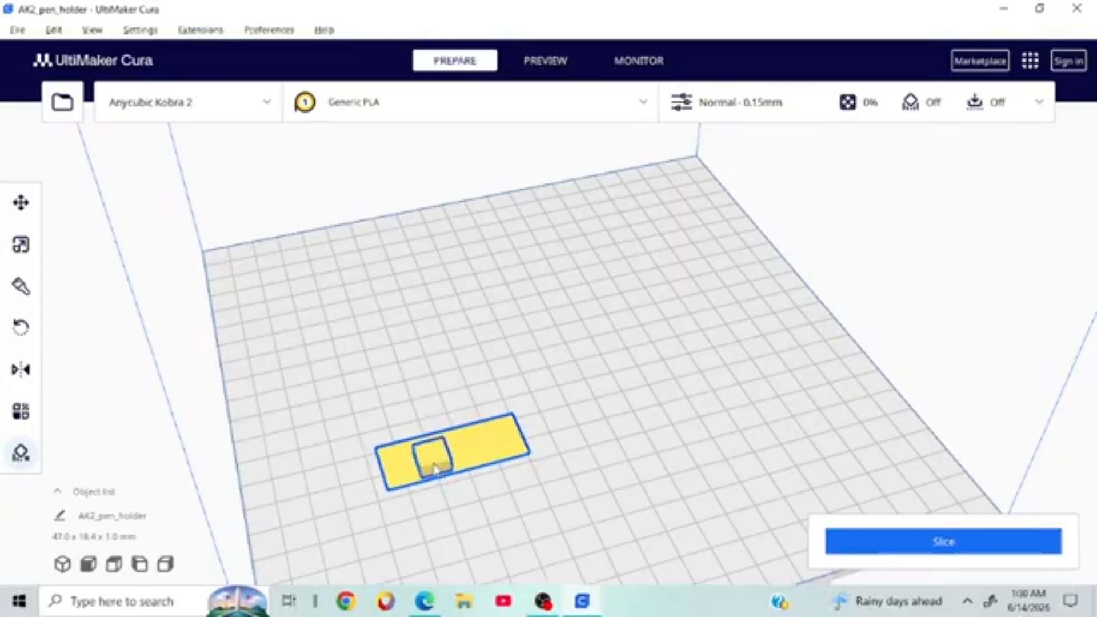
right_drag(543, 431, 755, 390)
scroll(757, 390, down, 3)
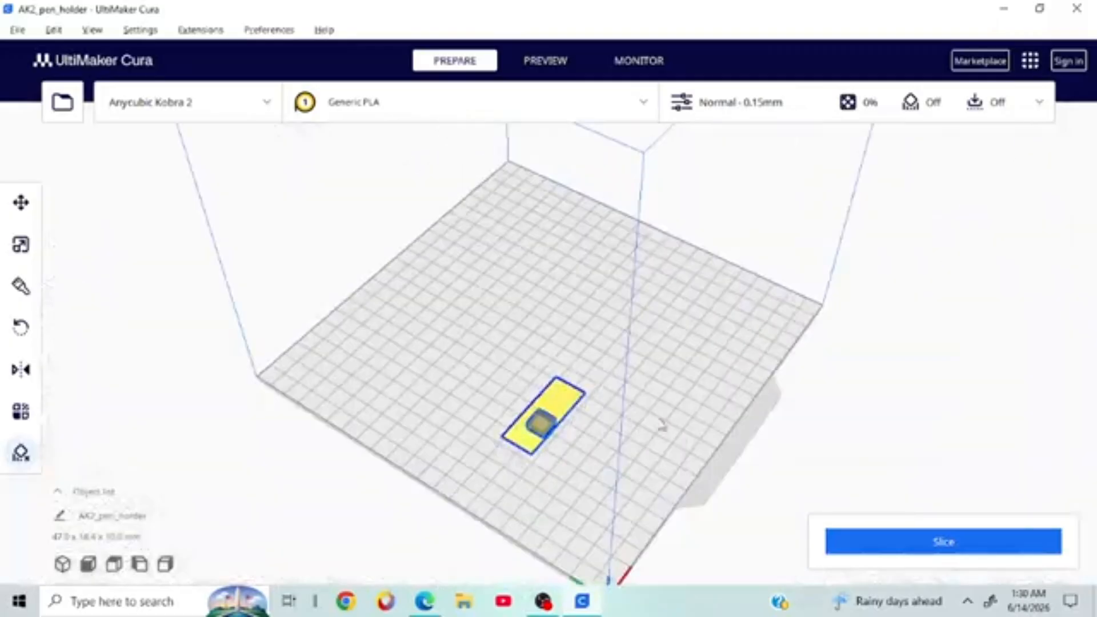
scroll(543, 464, up, 2)
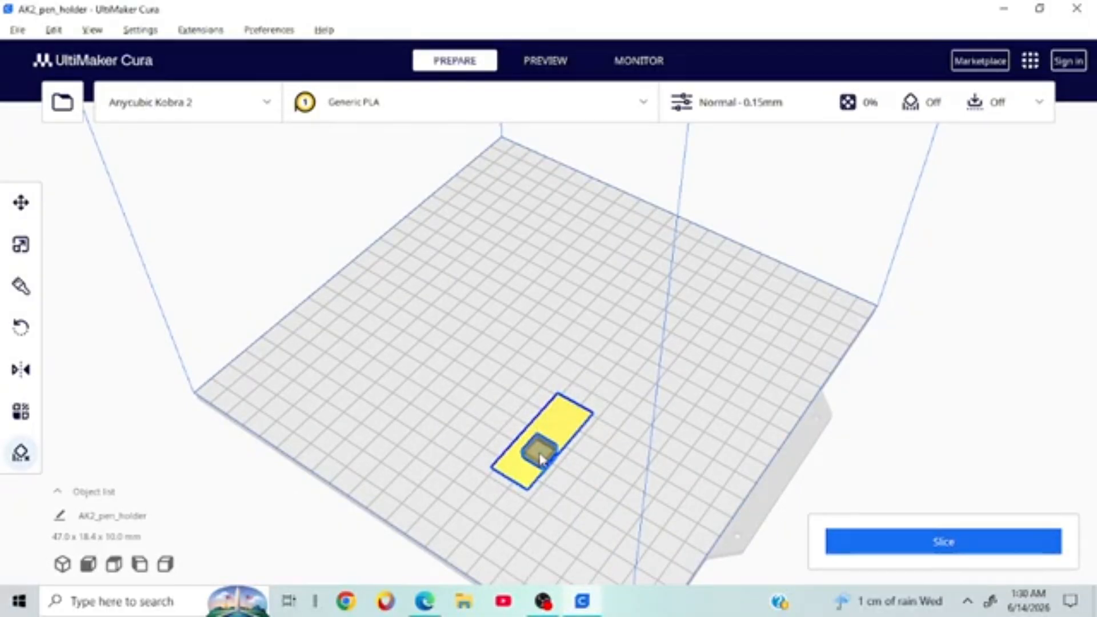
click(588, 480)
right_drag(623, 400, 617, 433)
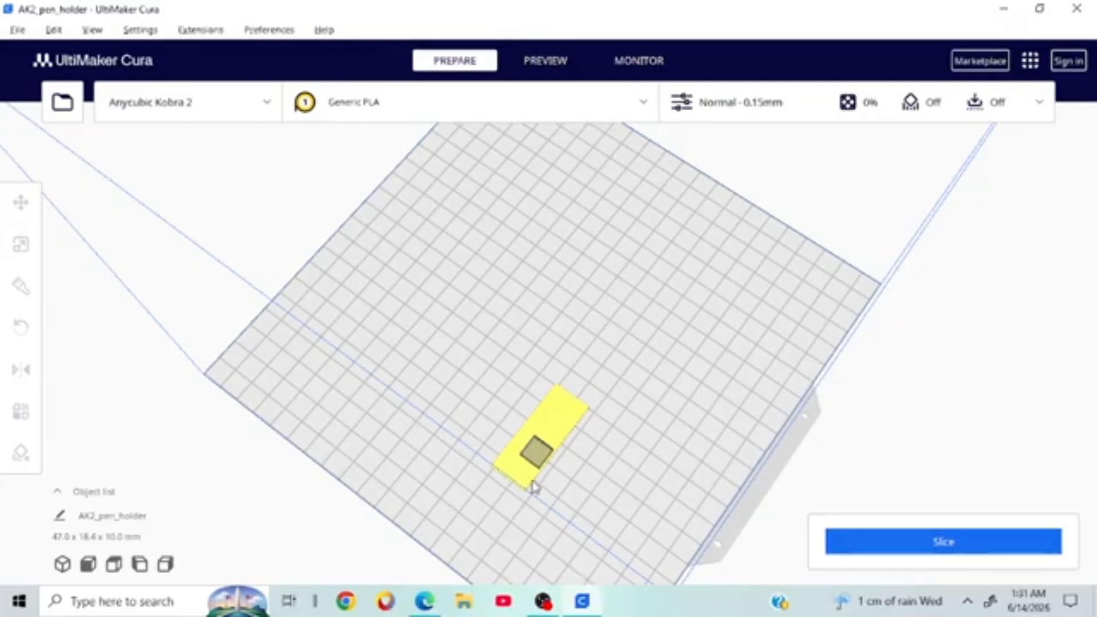
Step: Add eight more blocker cubes along the pen holder so the selection measures 50.0 × 25.3 × 10.1 mm
click(536, 456)
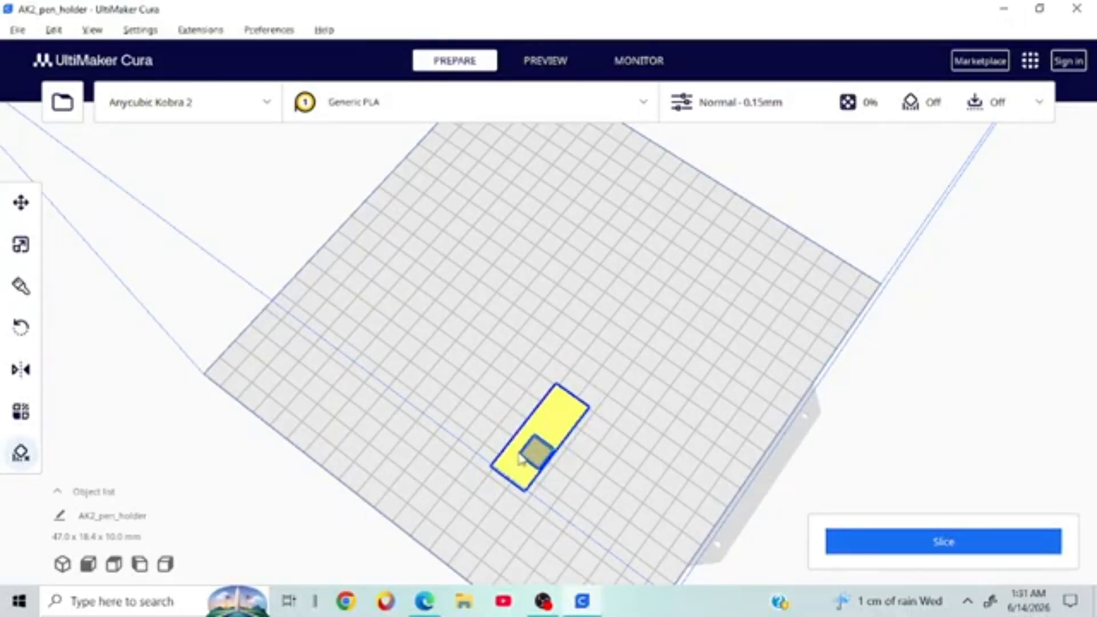
click(572, 415)
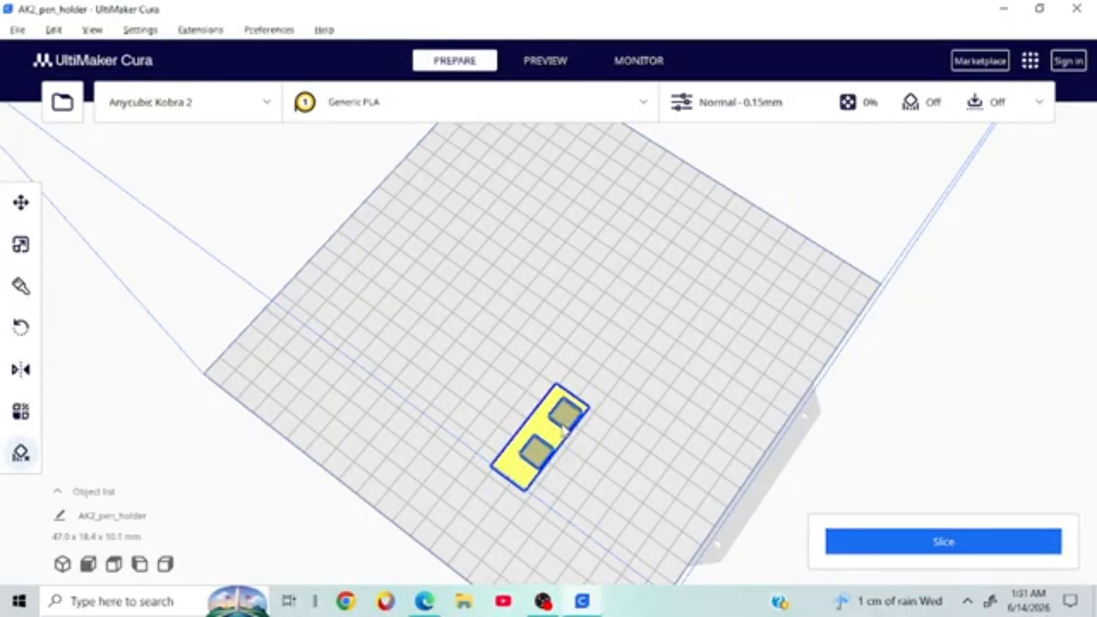
click(552, 429)
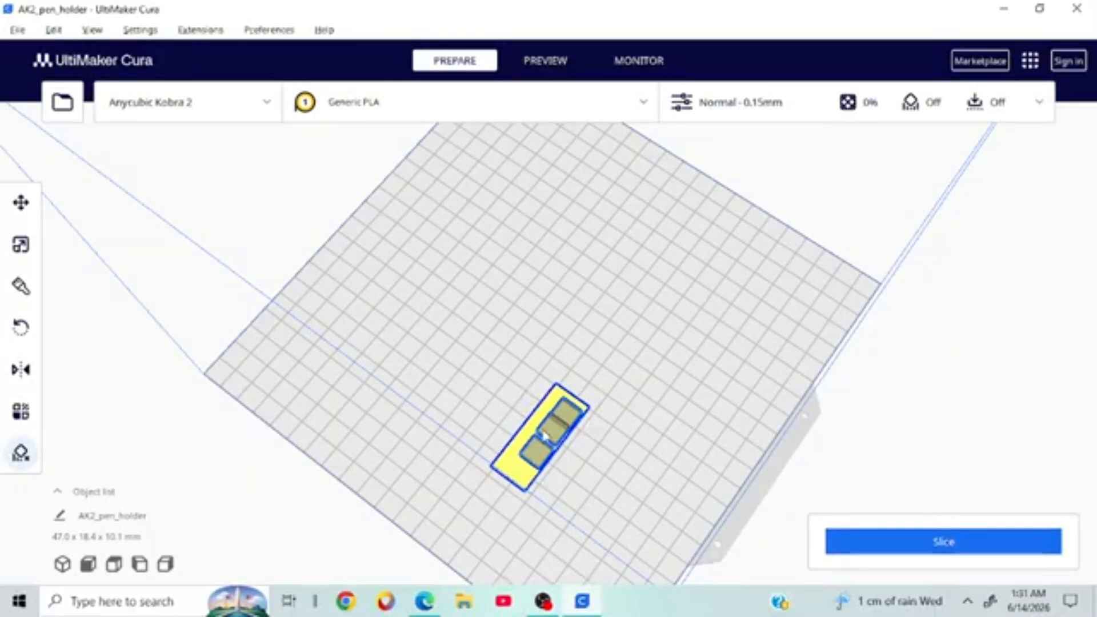
click(546, 413)
click(533, 424)
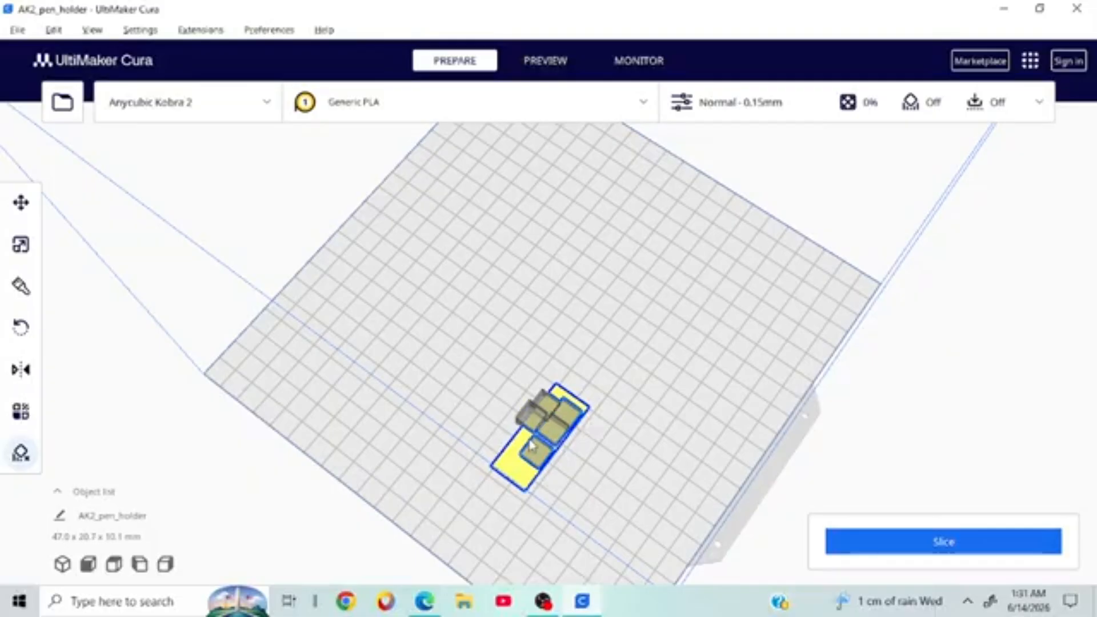
click(533, 447)
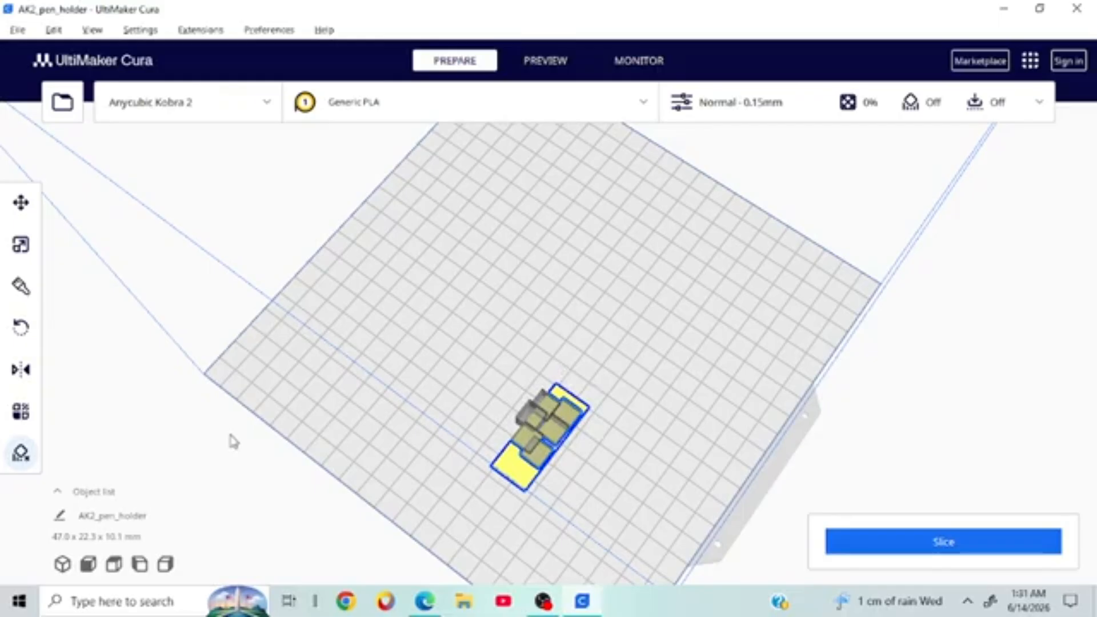
click(509, 478)
click(534, 482)
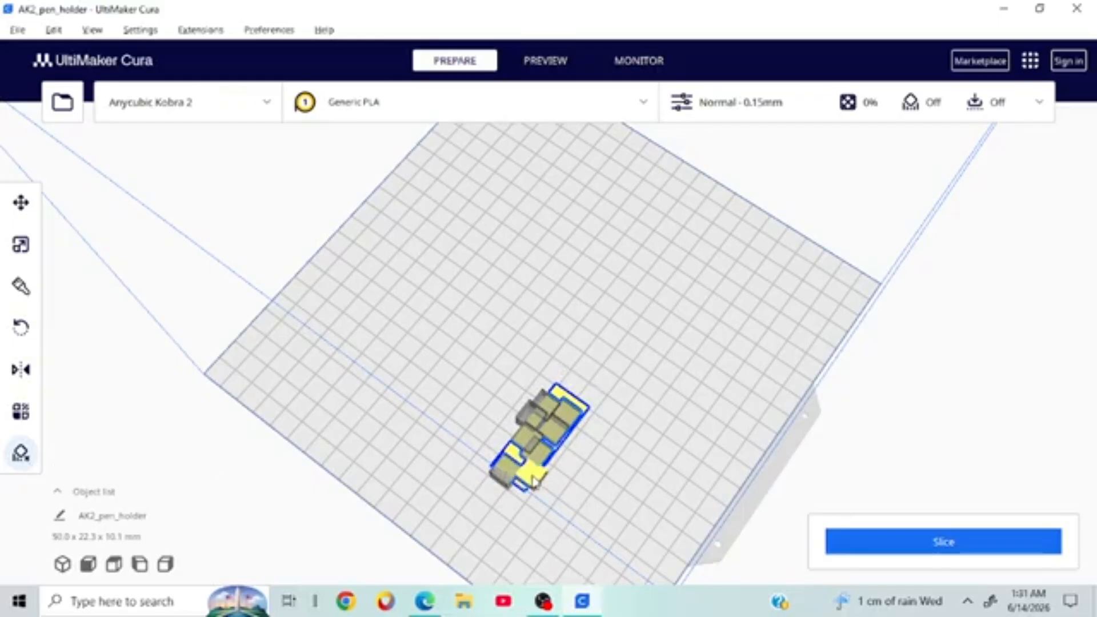
click(562, 410)
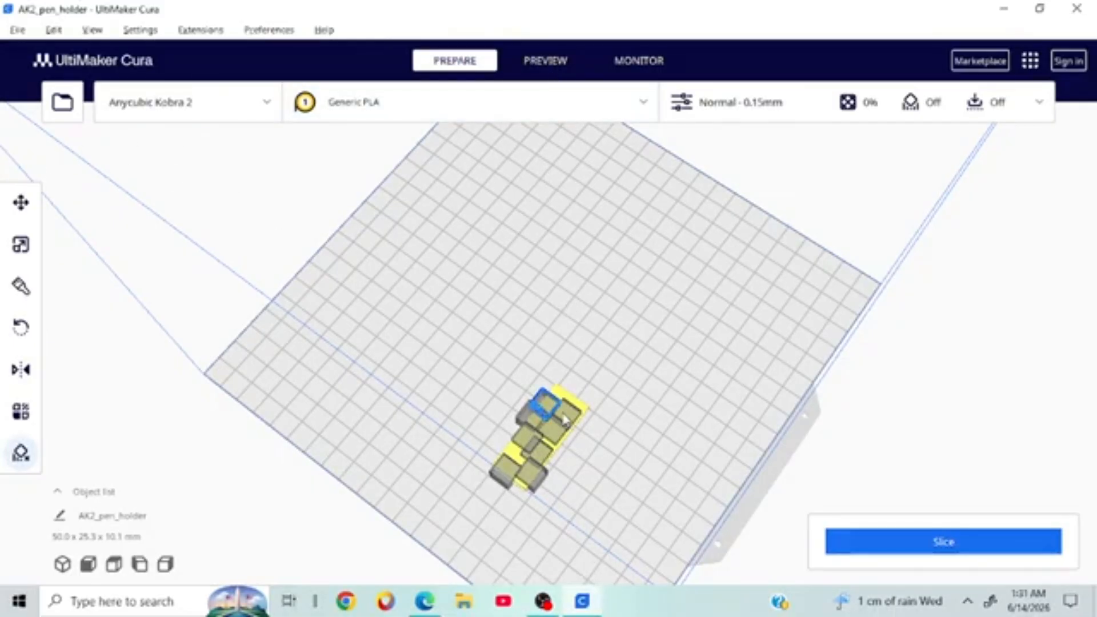
Step: Delete the blocker cubes and the pen holder model from the build plate
right_drag(562, 411, 550, 415)
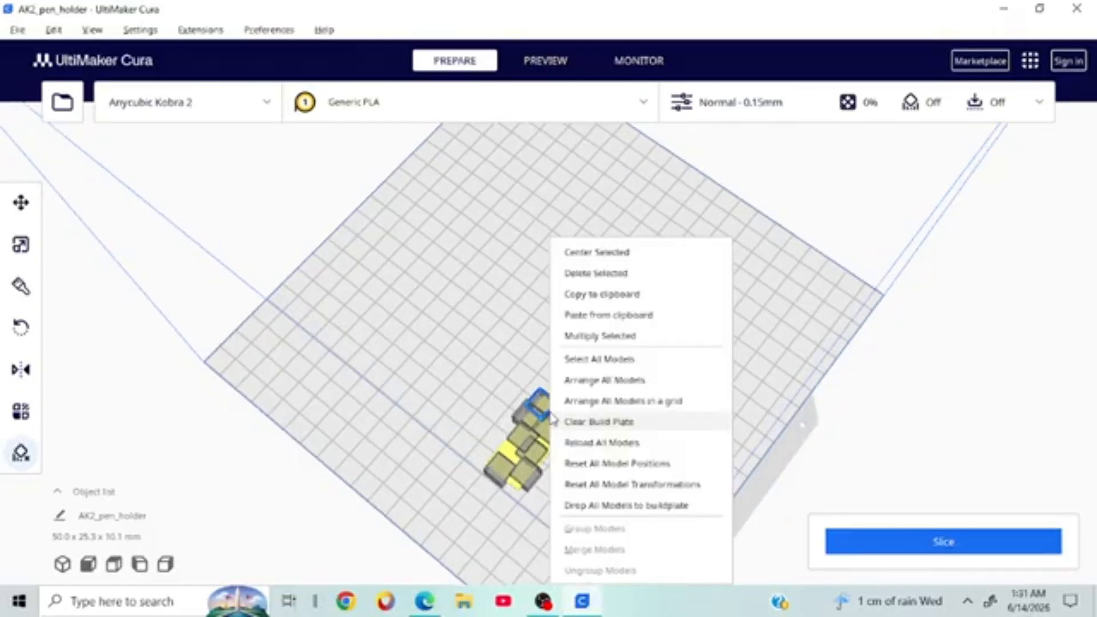
click(639, 278)
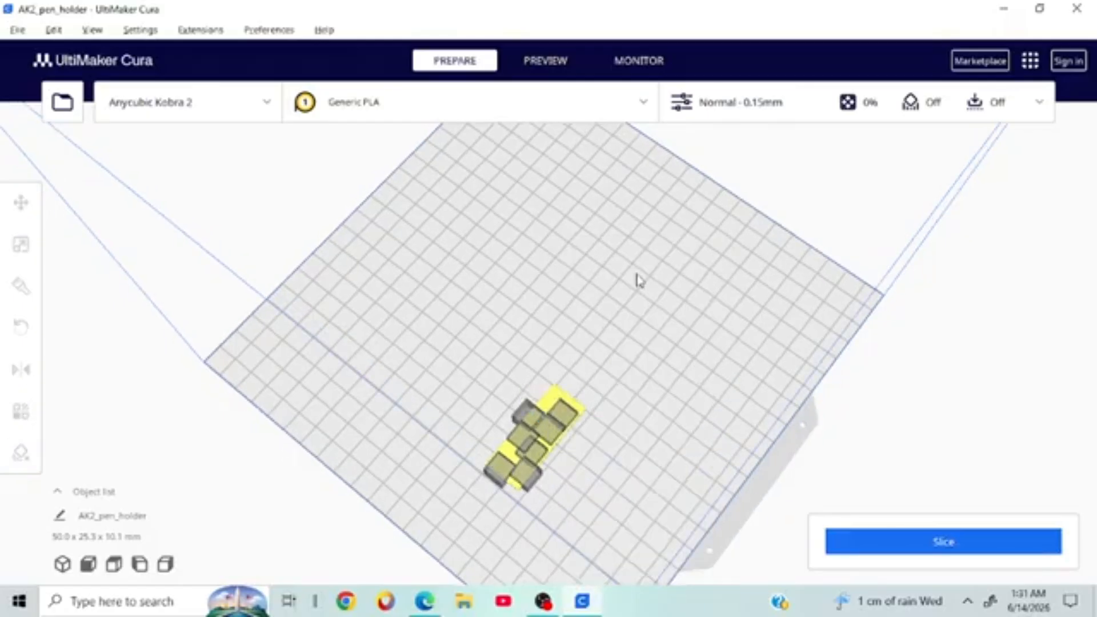
right_click(565, 409)
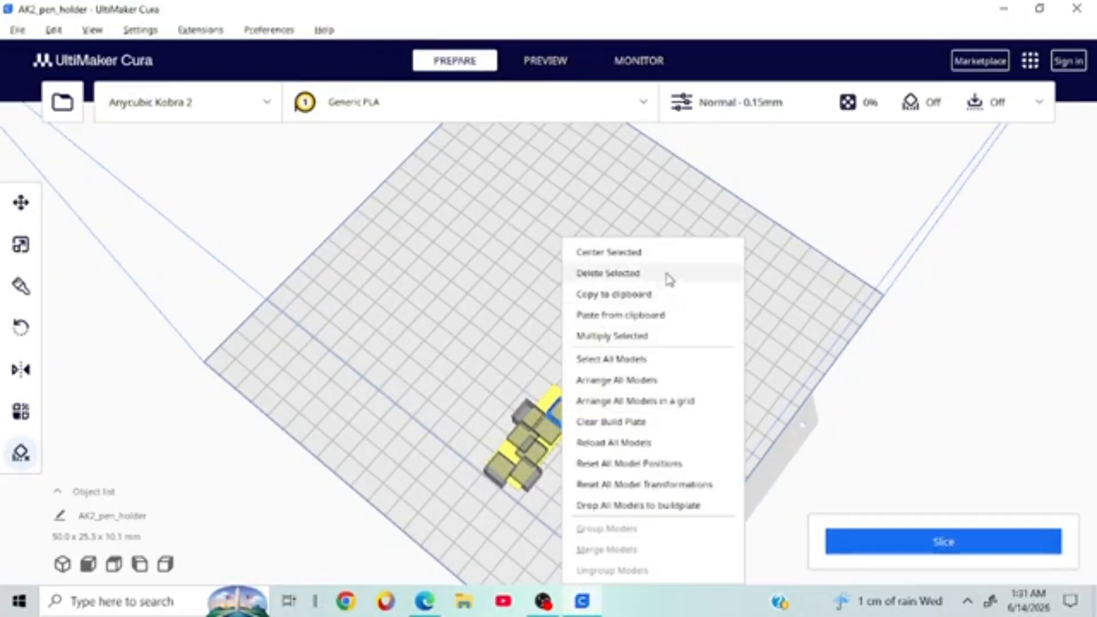
click(669, 279)
right_click(573, 404)
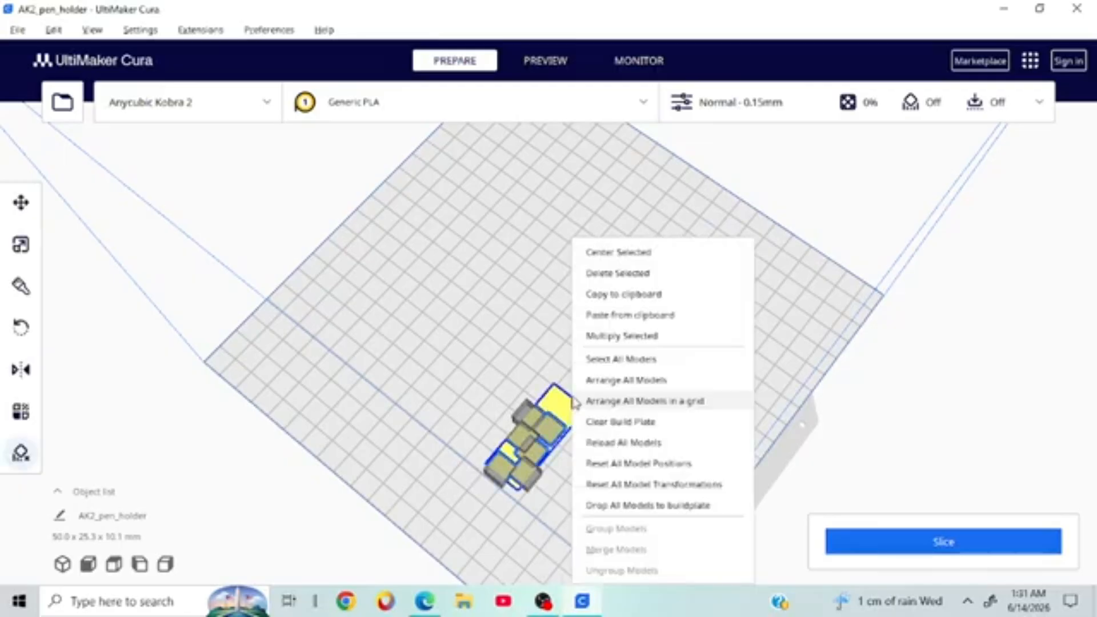
click(648, 274)
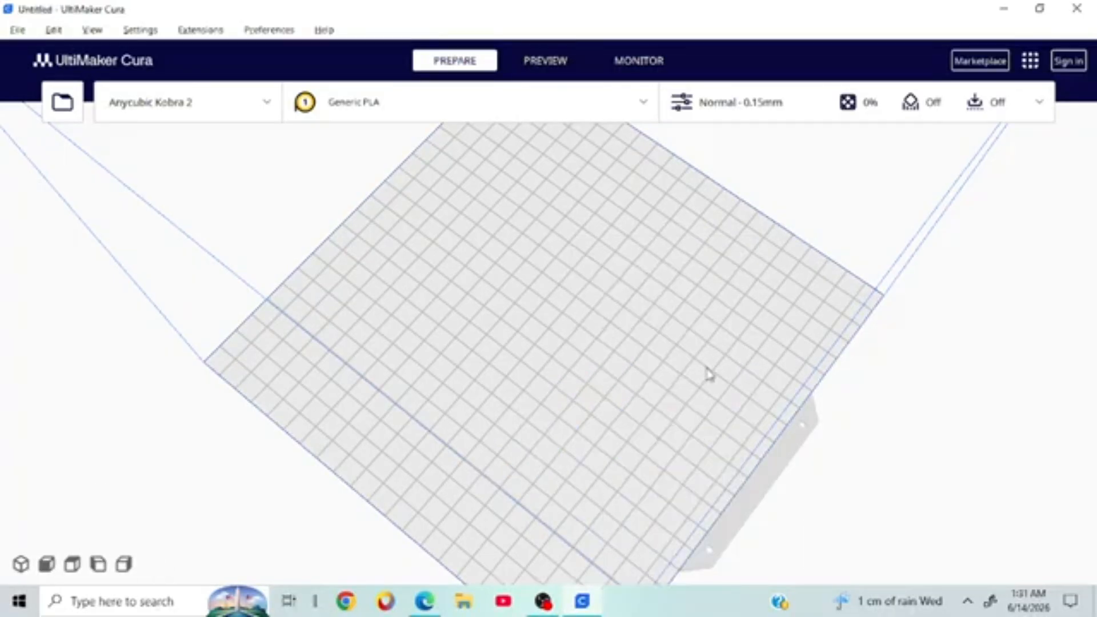
Step: Open the barrel cancooler project Barrel_Instand_cancooler_2.3mf
right_drag(707, 369, 584, 310)
scroll(584, 310, down, 5)
right_drag(707, 346, 585, 431)
click(17, 30)
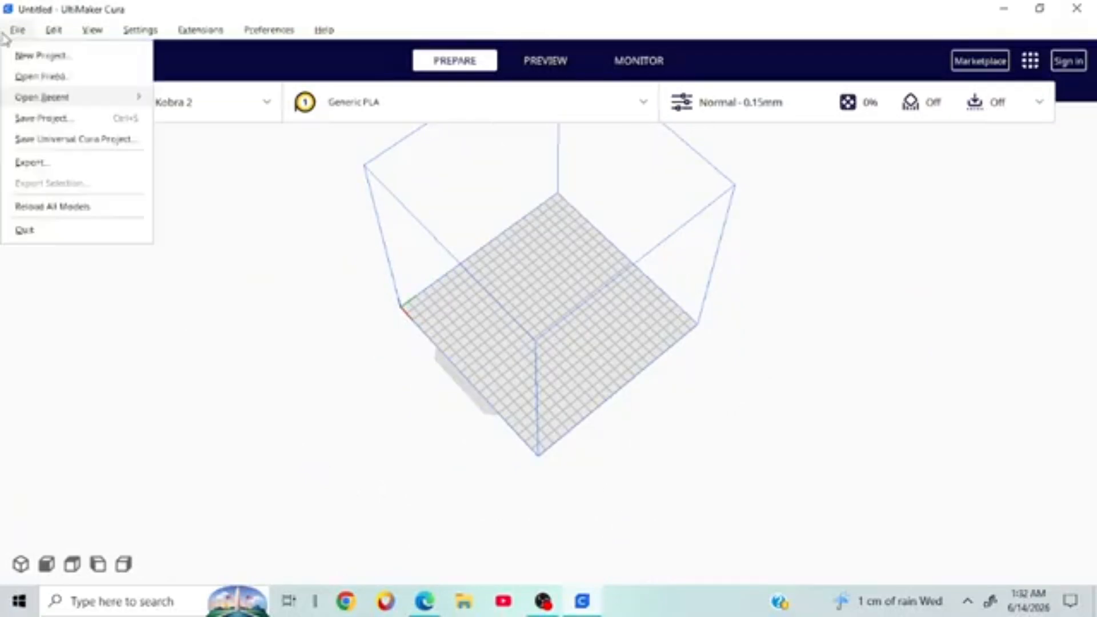
click(40, 76)
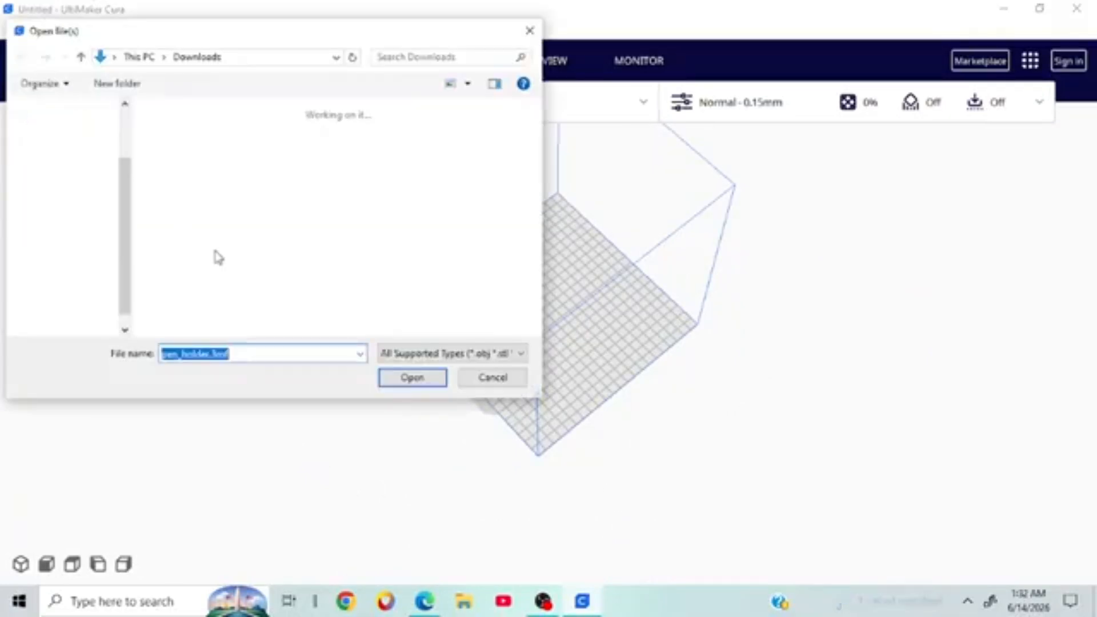
double_click(394, 189)
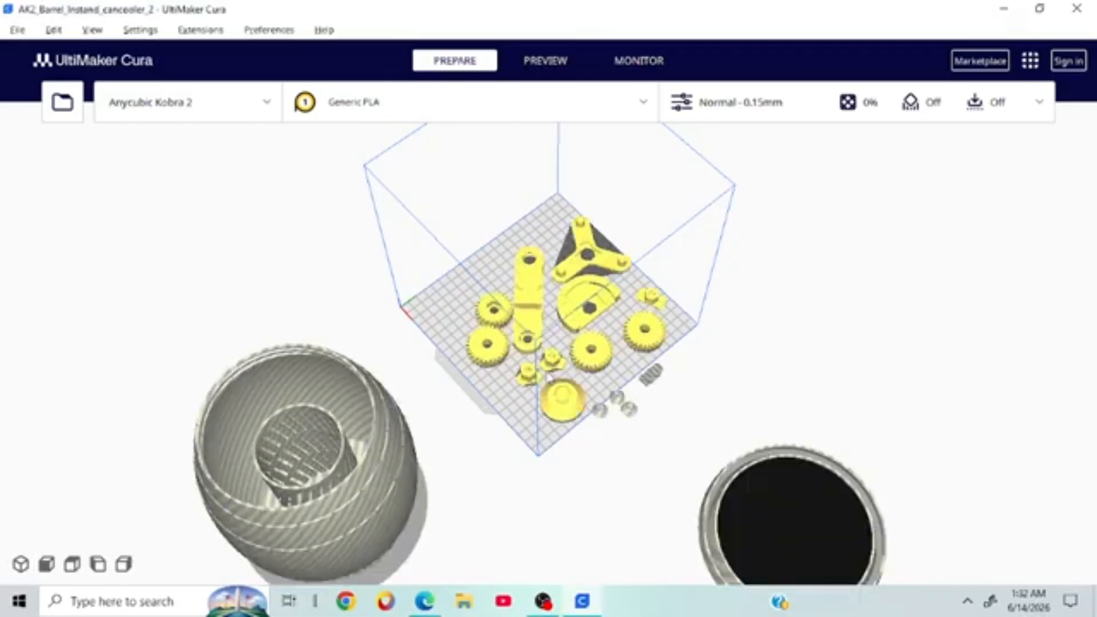
Step: Move the long bar part off the build plate to the left
scroll(543, 375, down, 5)
right_drag(543, 376, 1093, 396)
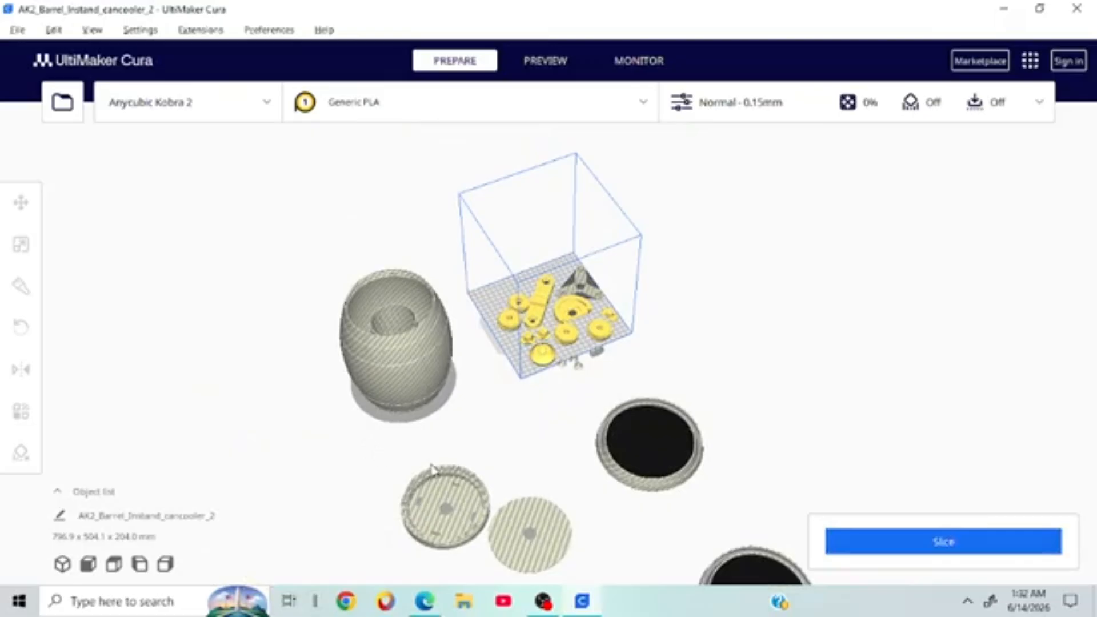
scroll(605, 308, up, 10)
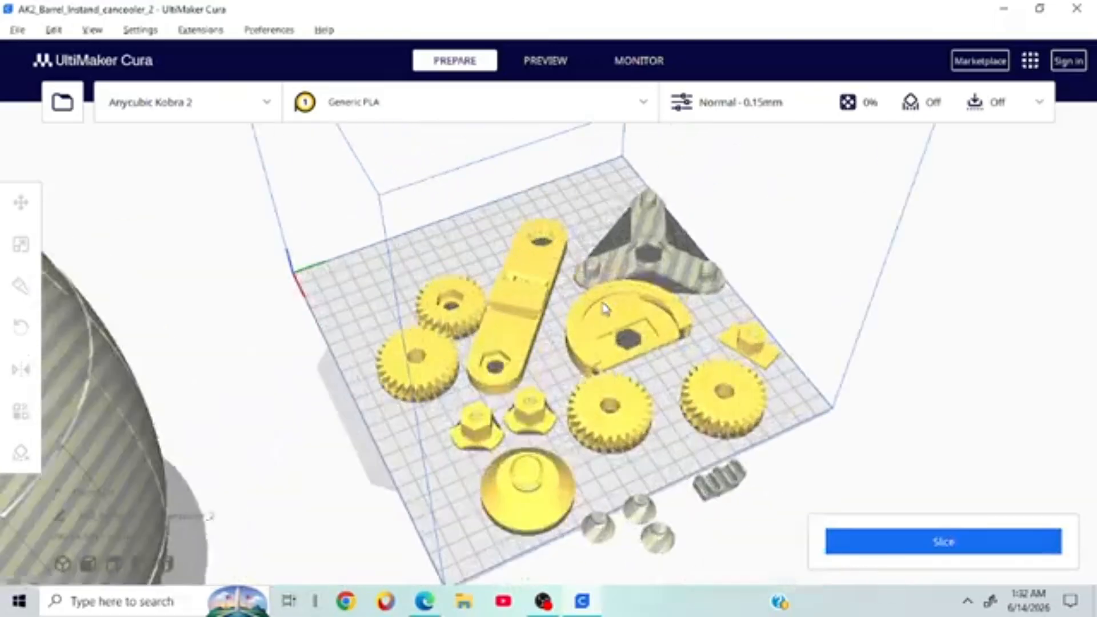
scroll(605, 308, down, 3)
click(606, 309)
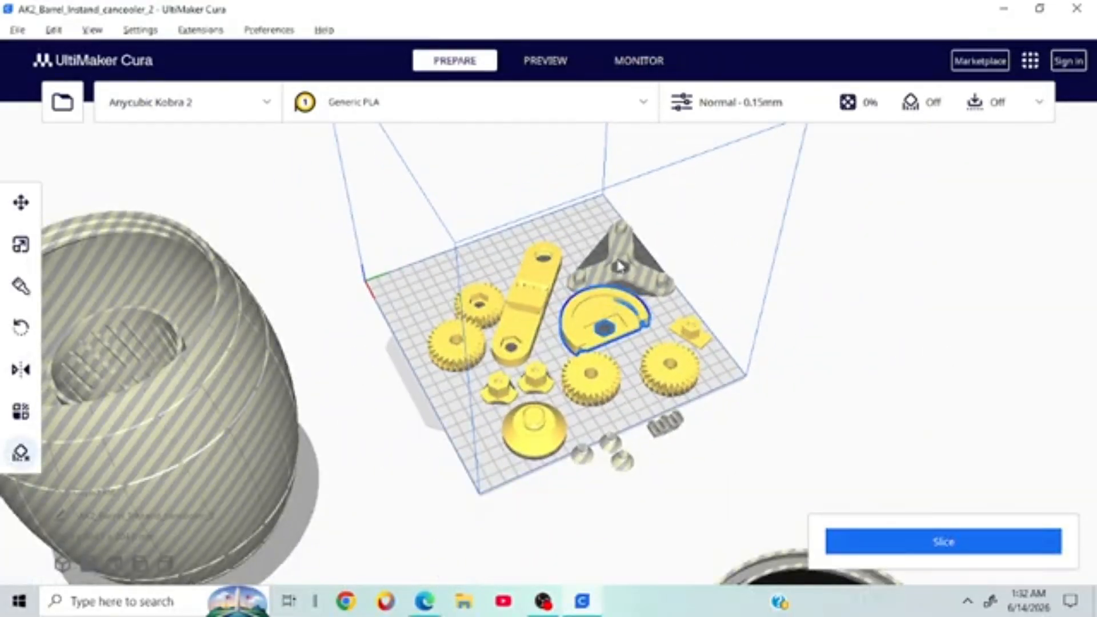
click(600, 282)
click(518, 313)
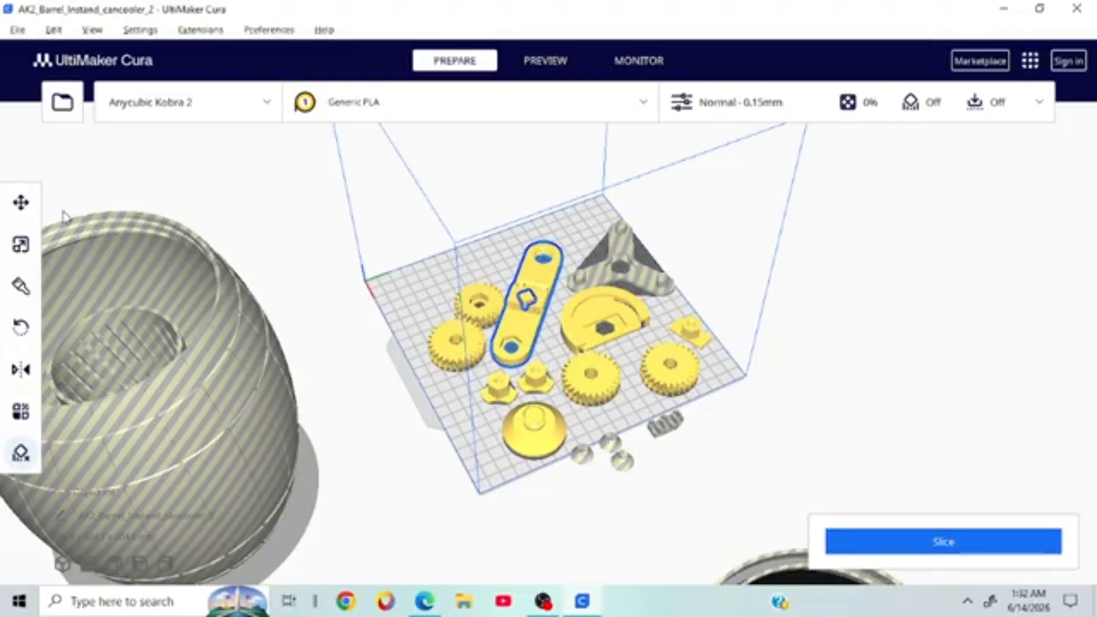
click(21, 202)
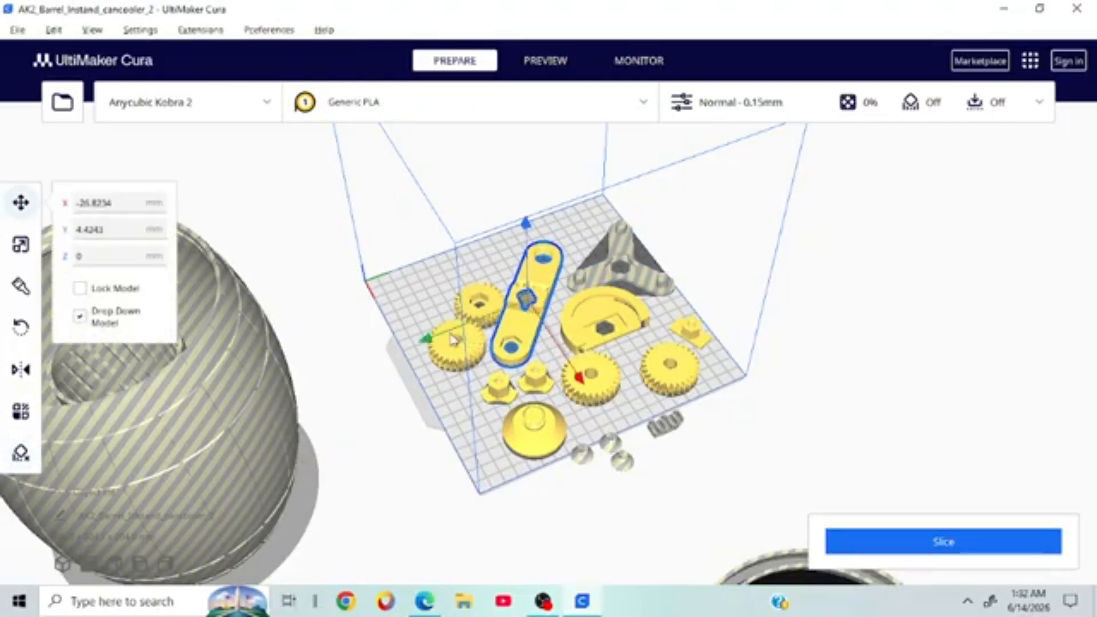
drag(423, 335, 26, 470)
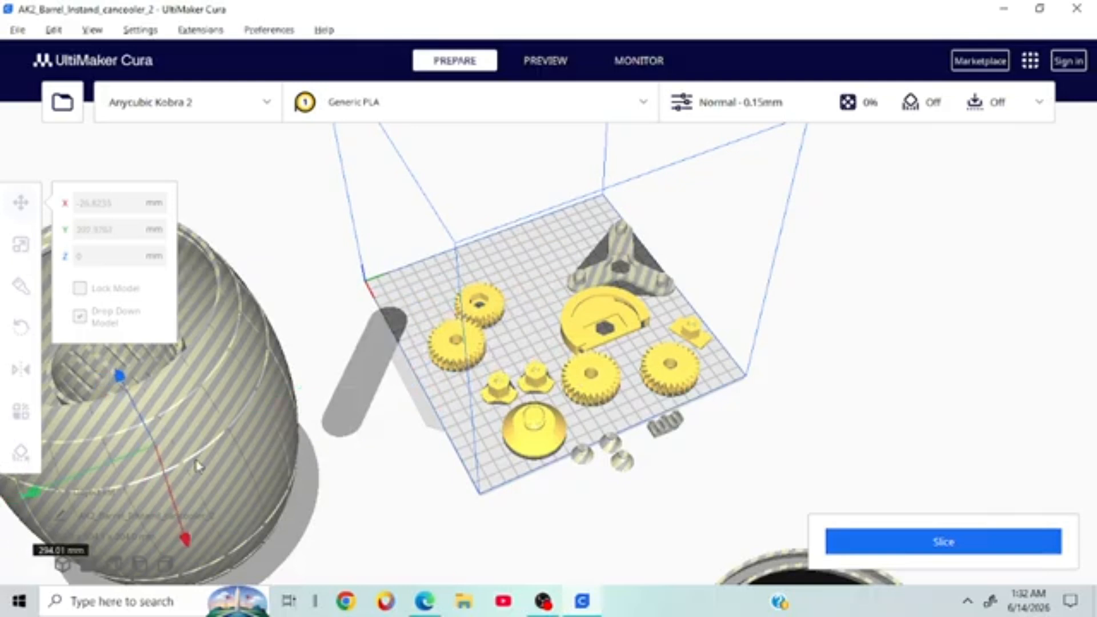
Step: Drag a gear, the cone and the small knob off the build plate
click(474, 344)
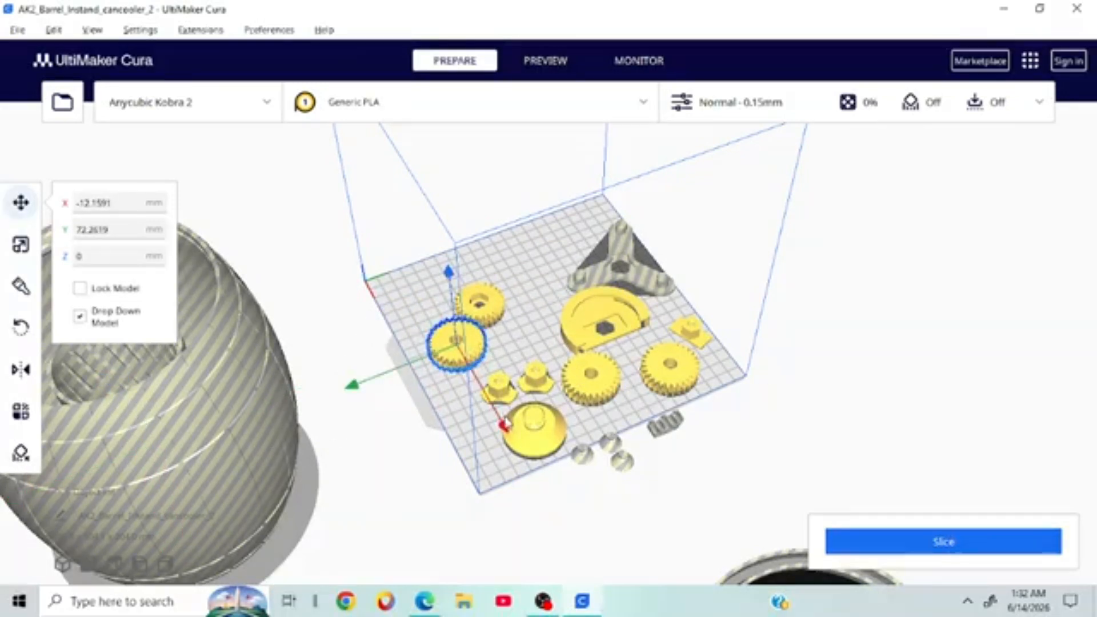
drag(509, 435, 600, 590)
drag(723, 615, 722, 616)
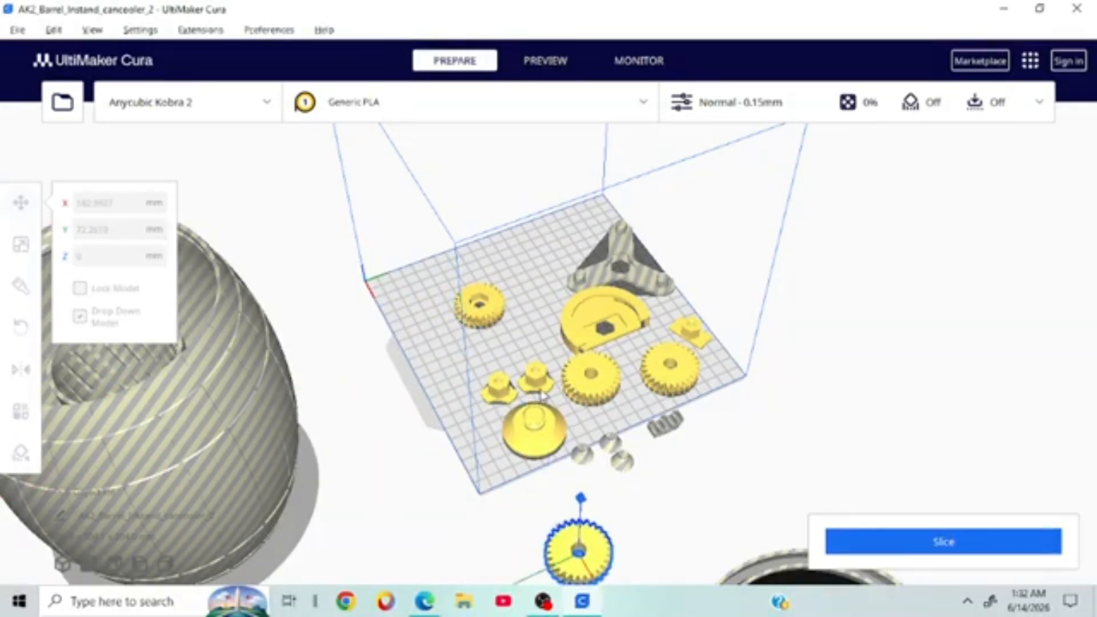
click(539, 425)
drag(586, 505, 657, 605)
click(505, 407)
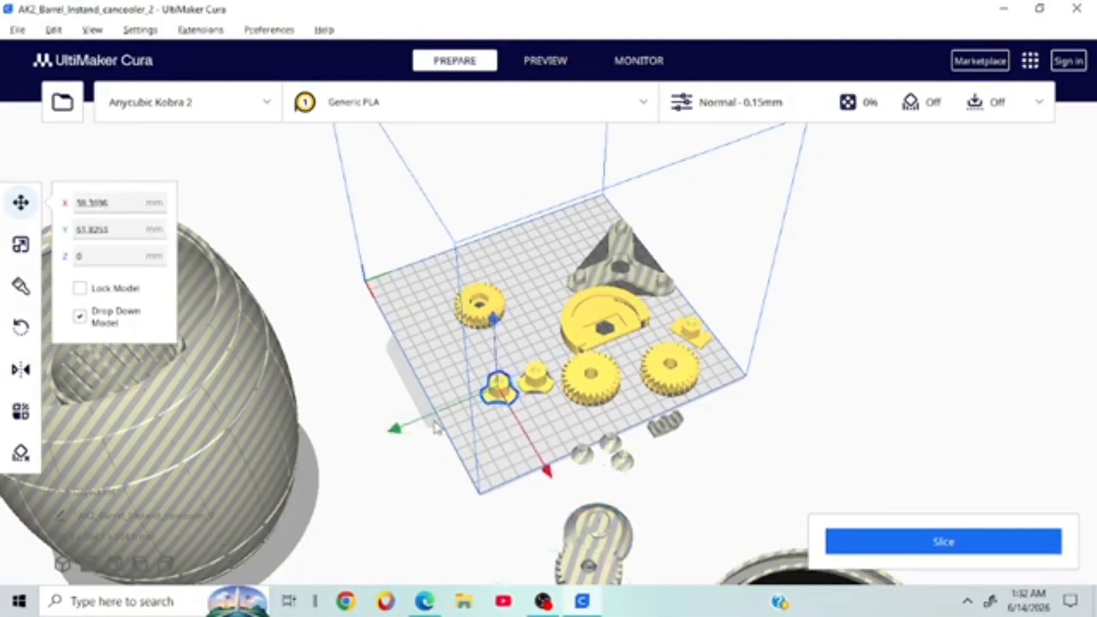
drag(394, 436, 536, 395)
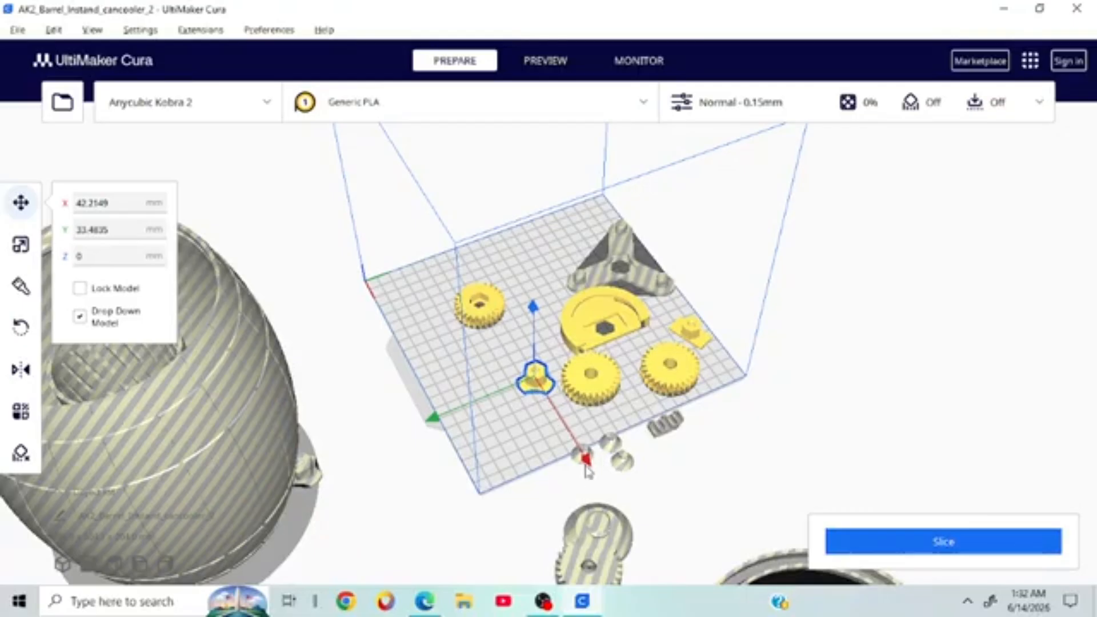
drag(589, 459, 622, 462)
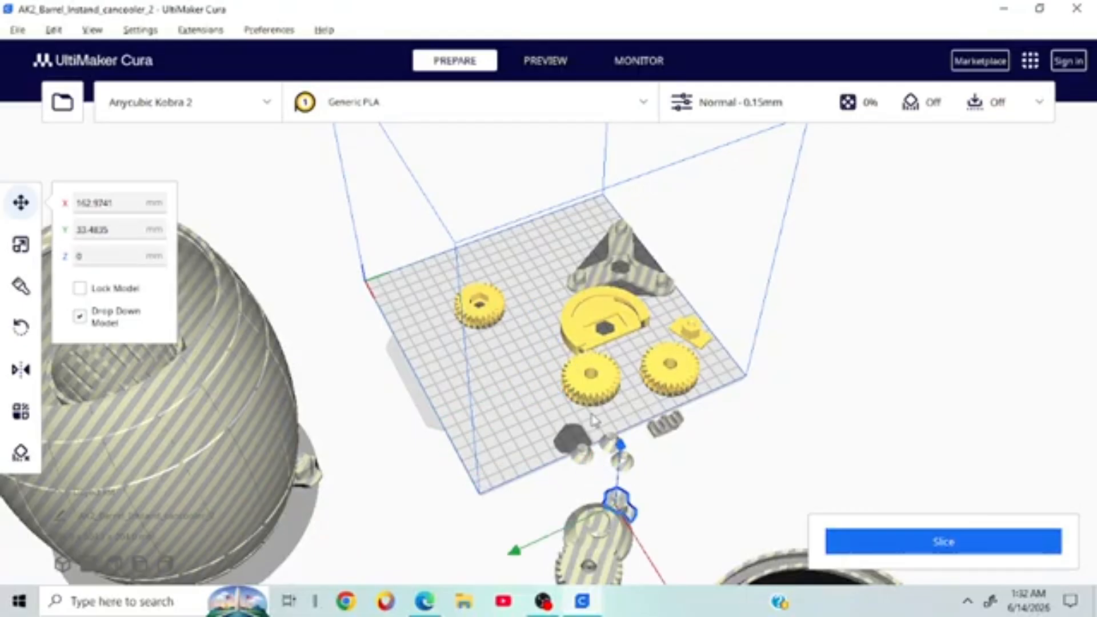
Step: Drag two more gears and a small yellow part off the plate, dismissing the Model Errors message
click(594, 380)
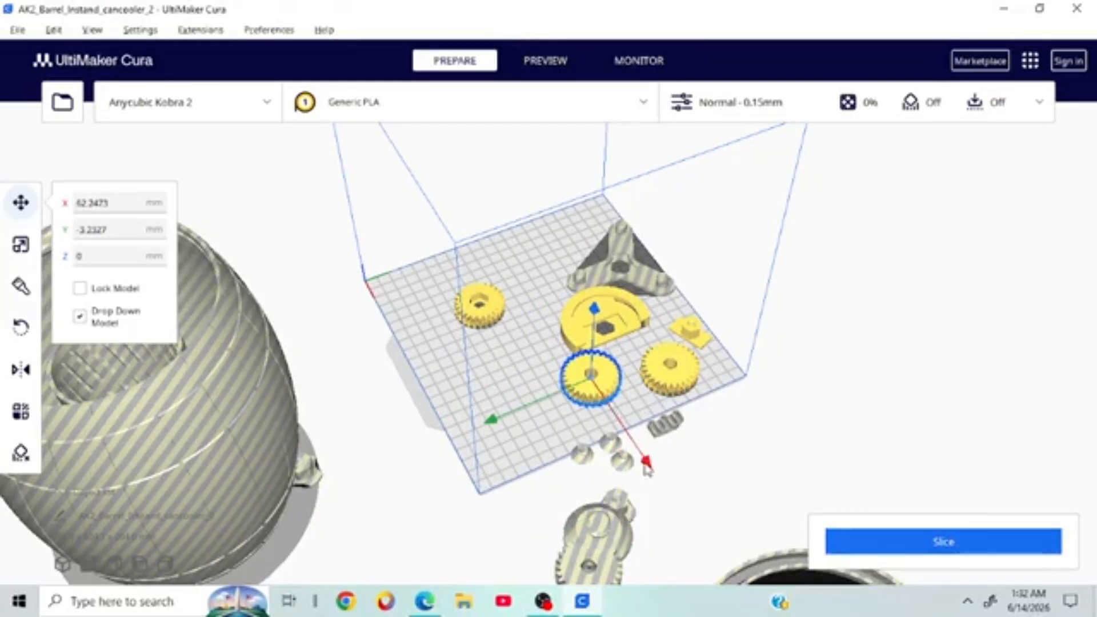
drag(645, 464, 746, 577)
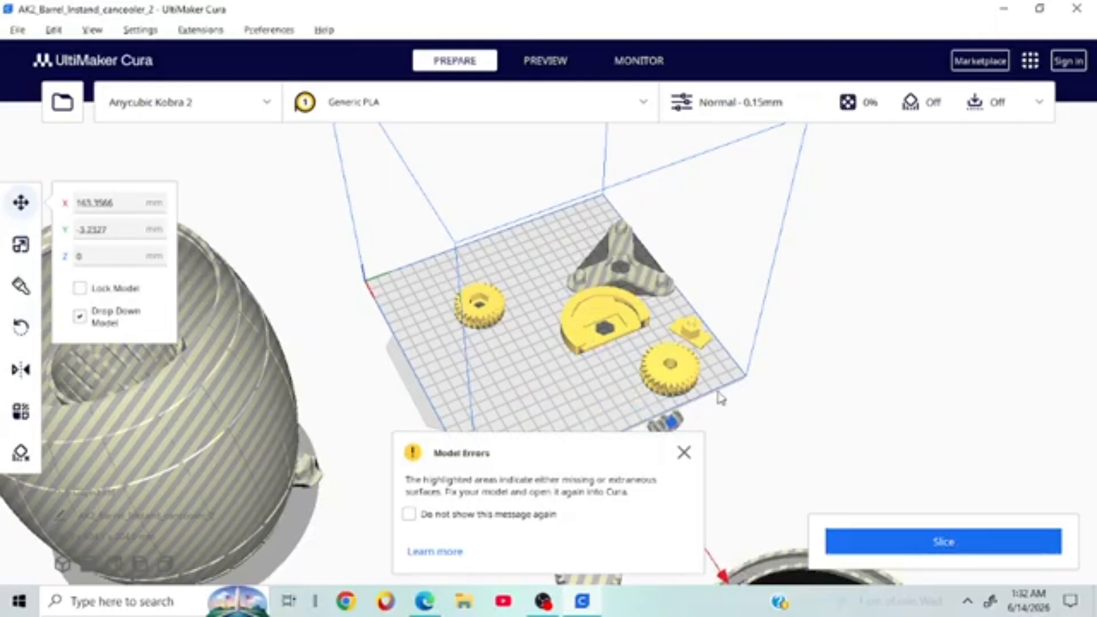
click(683, 453)
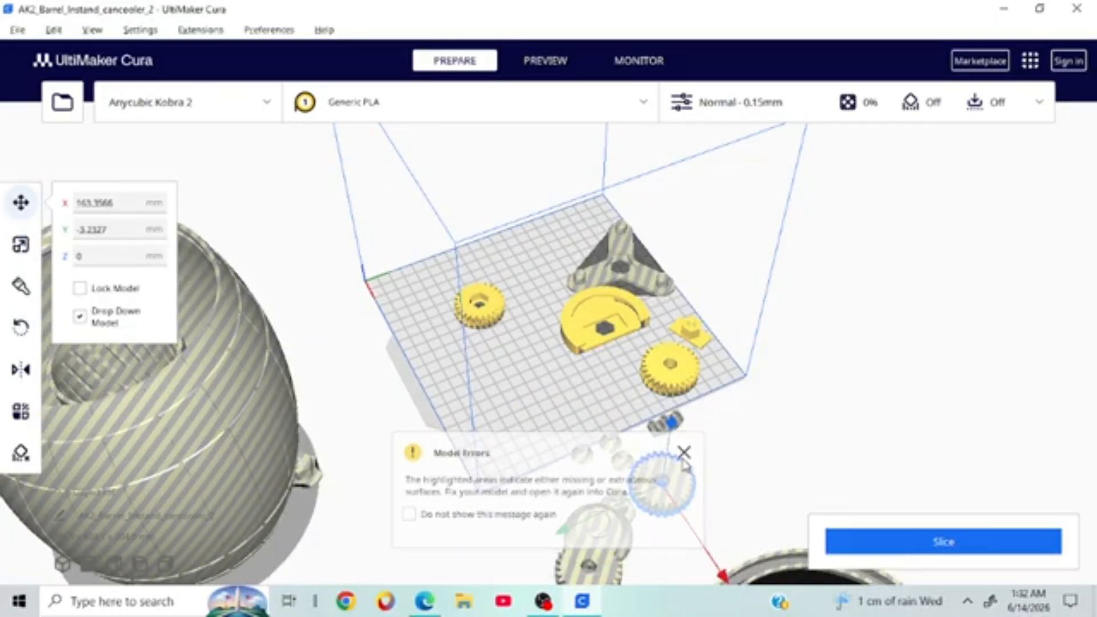
click(671, 374)
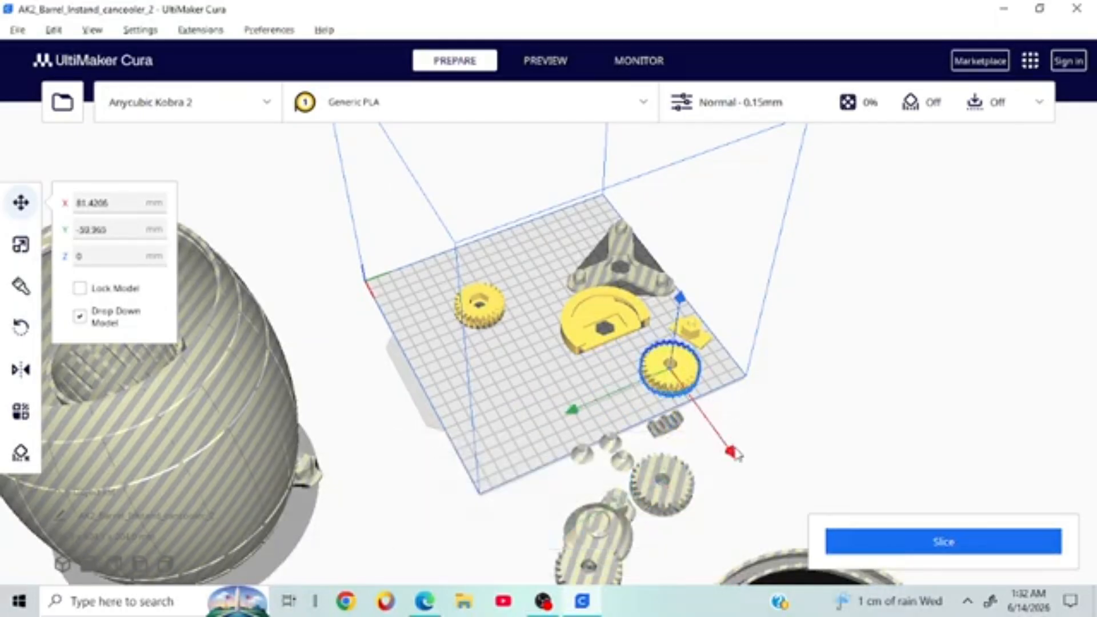
drag(737, 453, 807, 554)
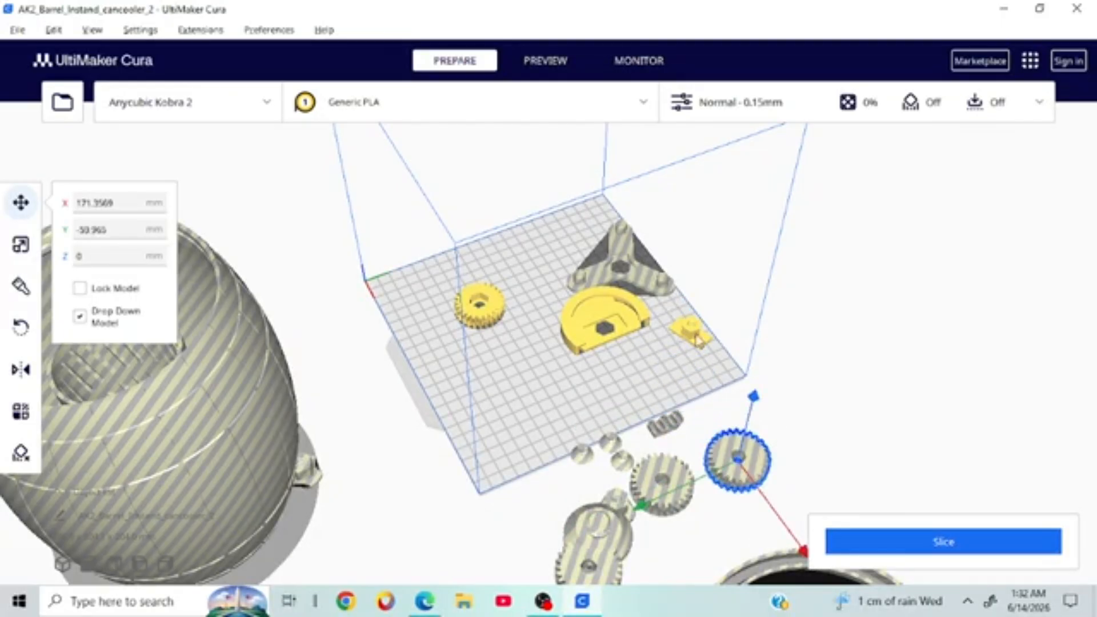
click(697, 340)
drag(595, 373, 936, 240)
Step: Clear the half-circle part, three-armed spinner and last gear off the plate
click(623, 307)
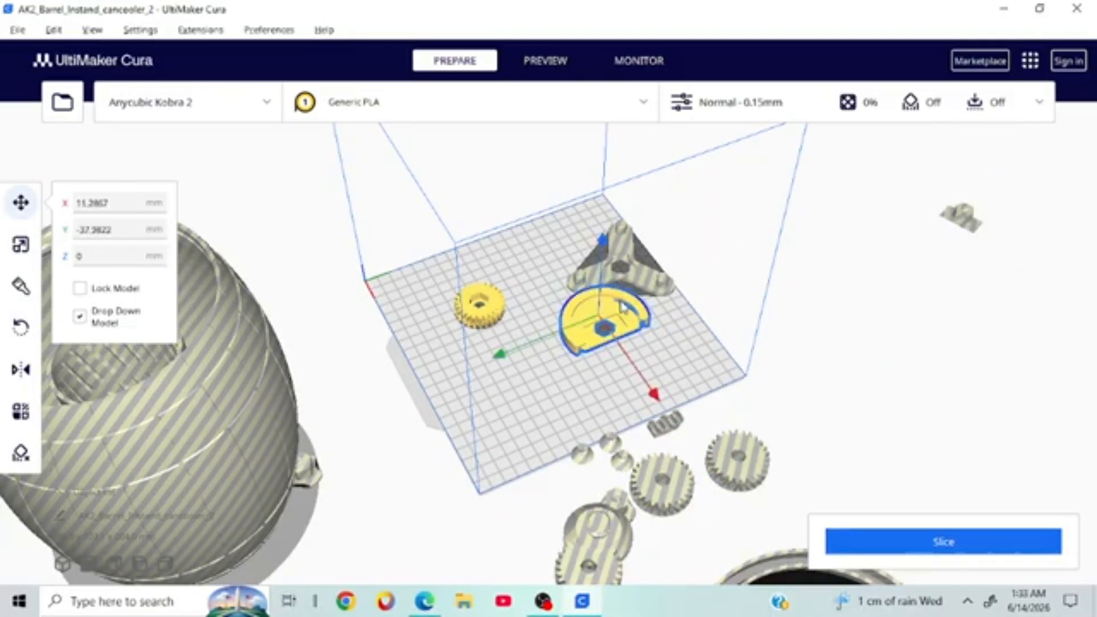
drag(499, 355, 72, 470)
right_drag(515, 314, 478, 309)
right_drag(666, 296, 486, 330)
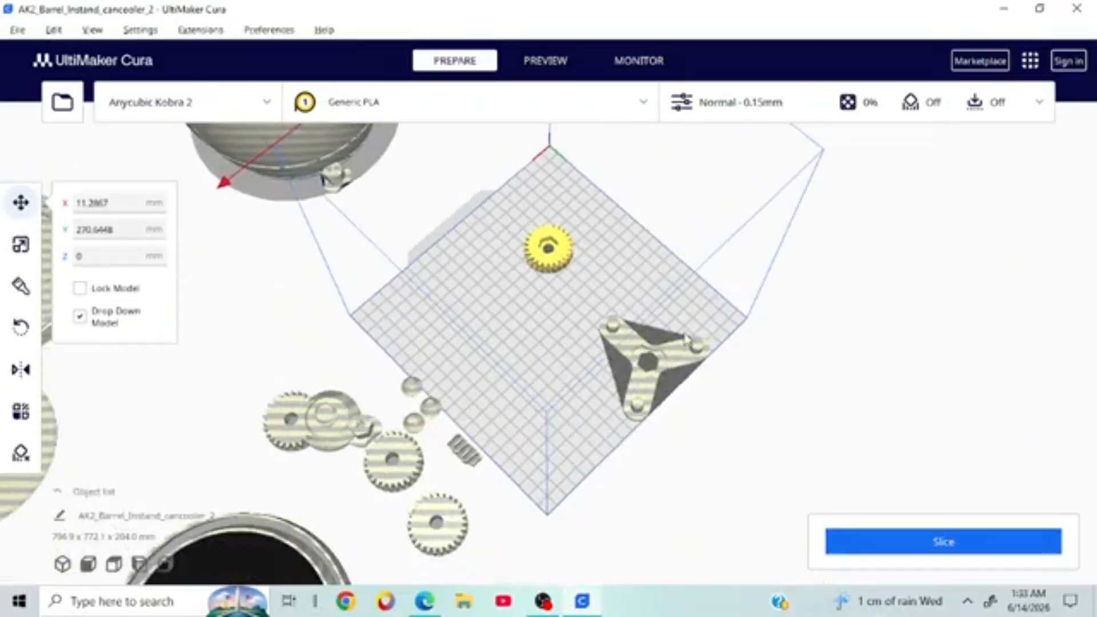
click(626, 346)
drag(563, 280, 783, 392)
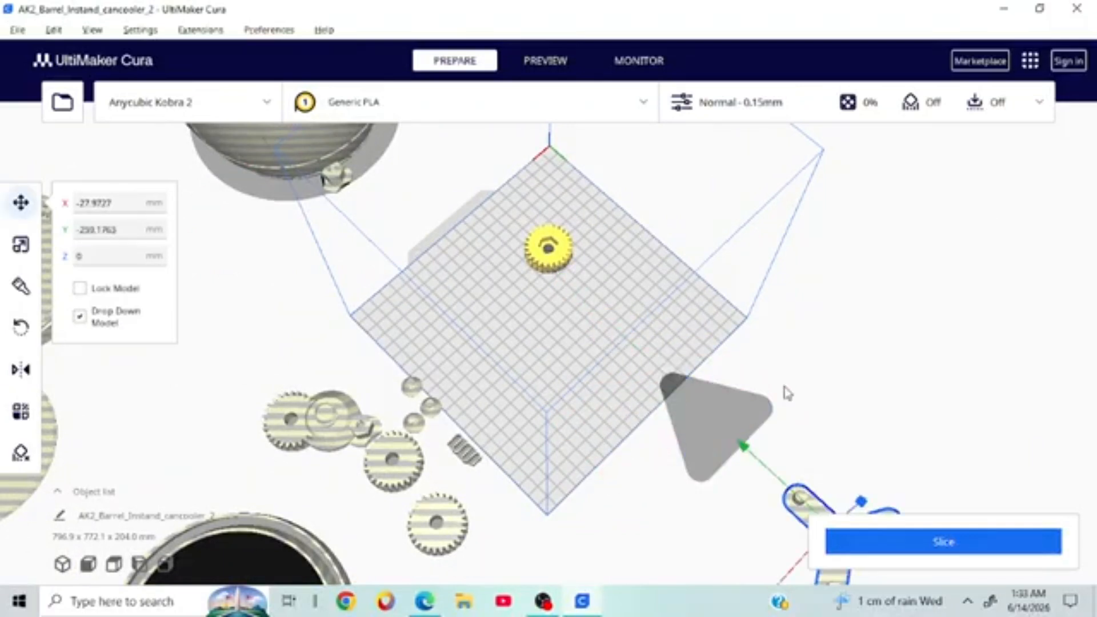
click(570, 256)
drag(465, 324, 914, 208)
right_drag(903, 204, 681, 139)
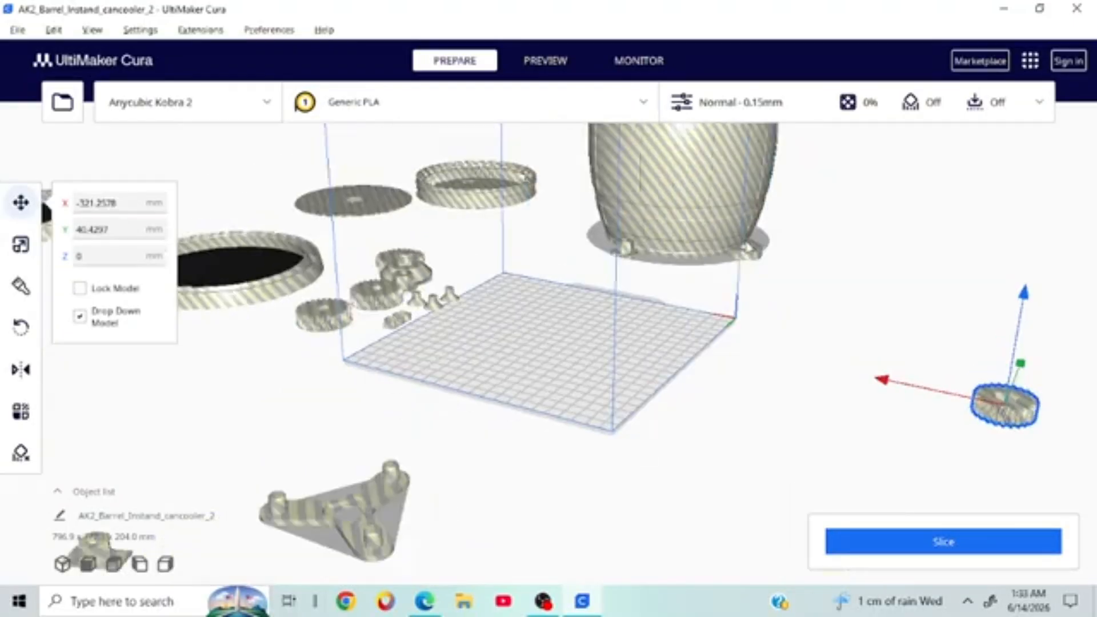
click(758, 196)
right_drag(755, 196, 734, 282)
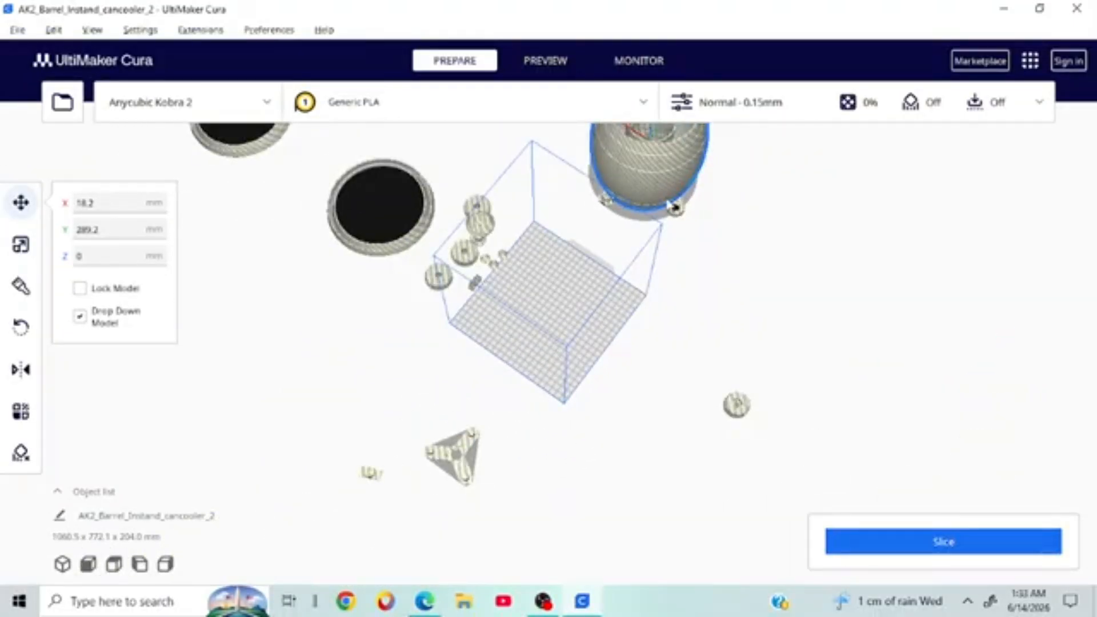
Step: Centre the barrel on the plate at X -5.0435, Y -6.3609, Z 0 and show the print settings
right_drag(671, 205, 460, 208)
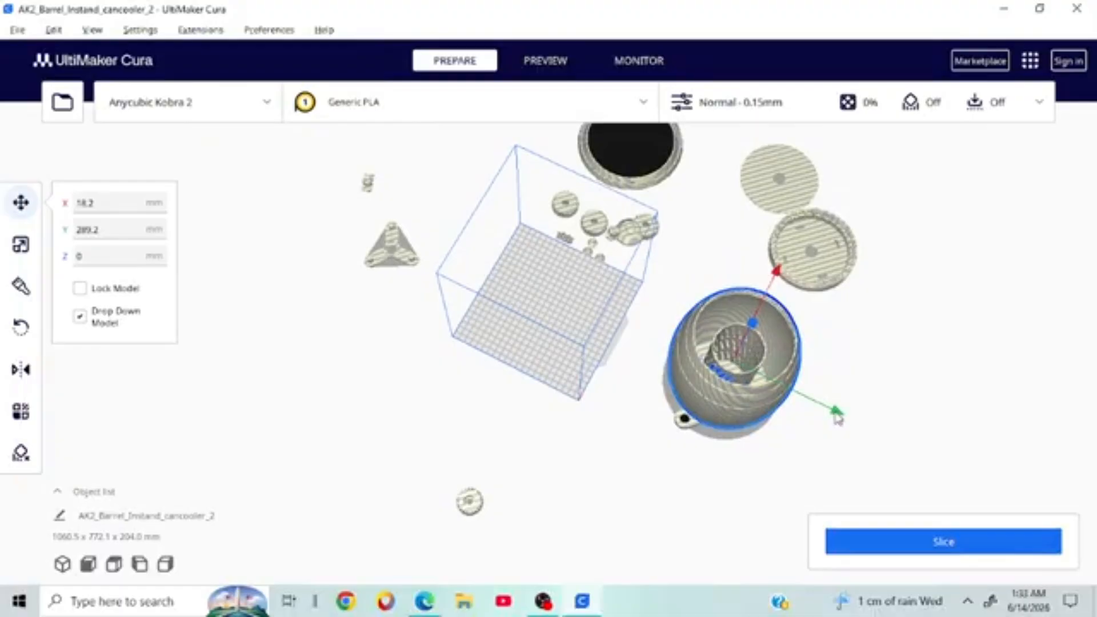
drag(836, 415, 633, 361)
right_drag(853, 271, 661, 223)
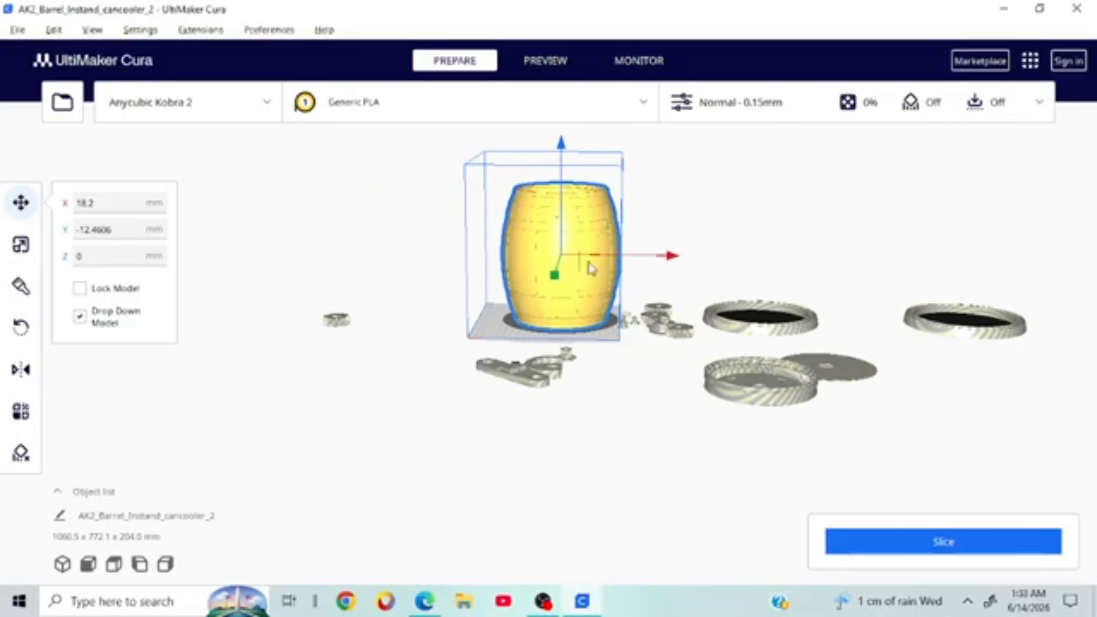
drag(554, 278, 517, 264)
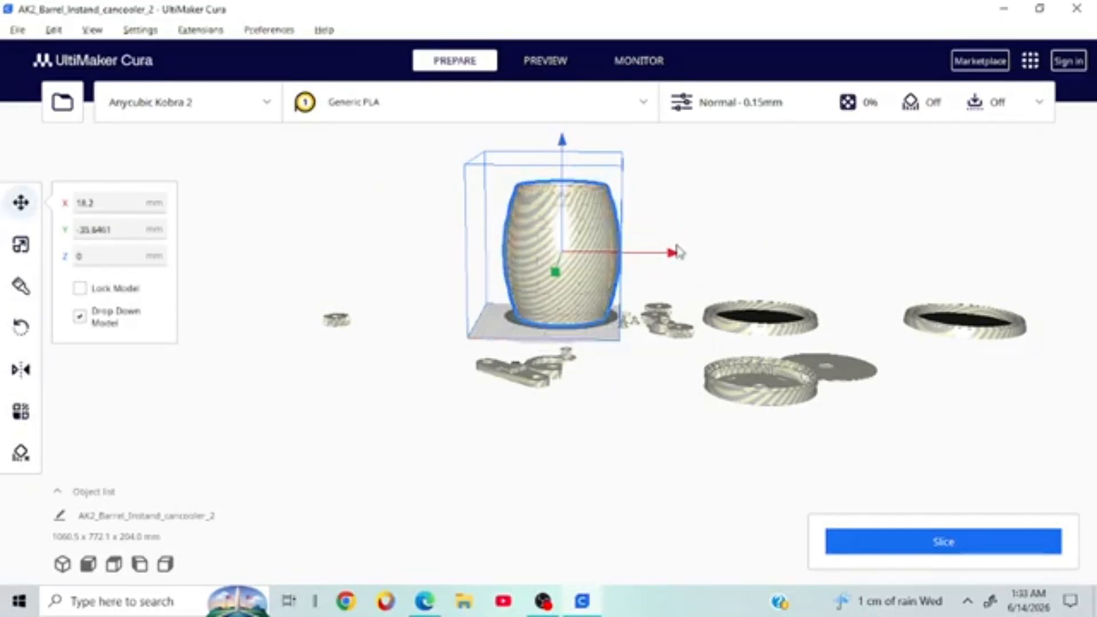
drag(679, 248, 668, 252)
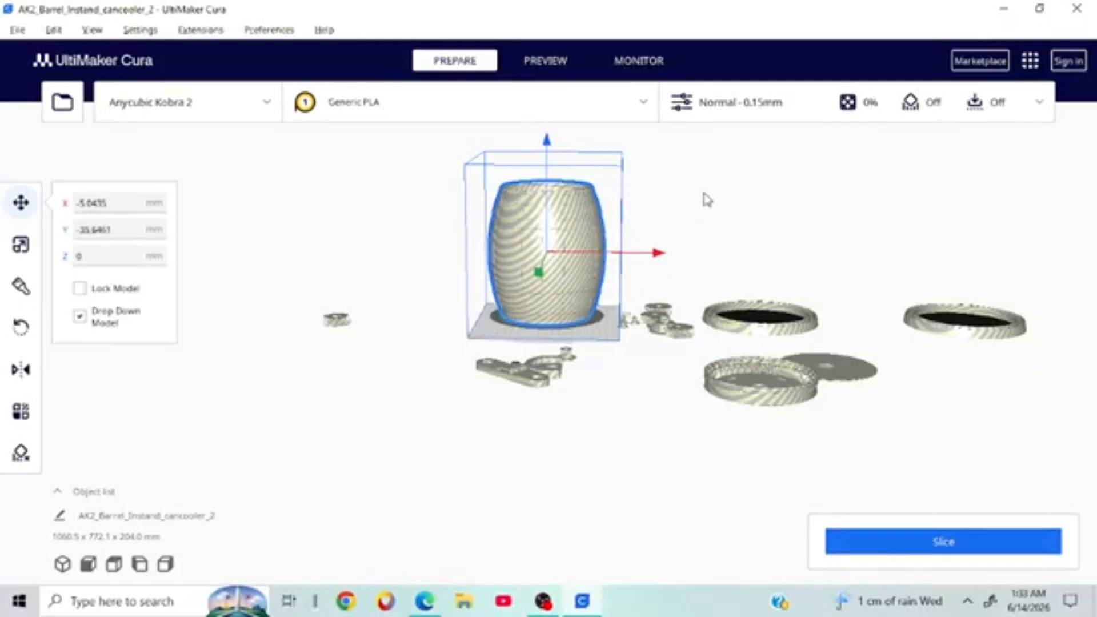
right_drag(705, 196, 560, 314)
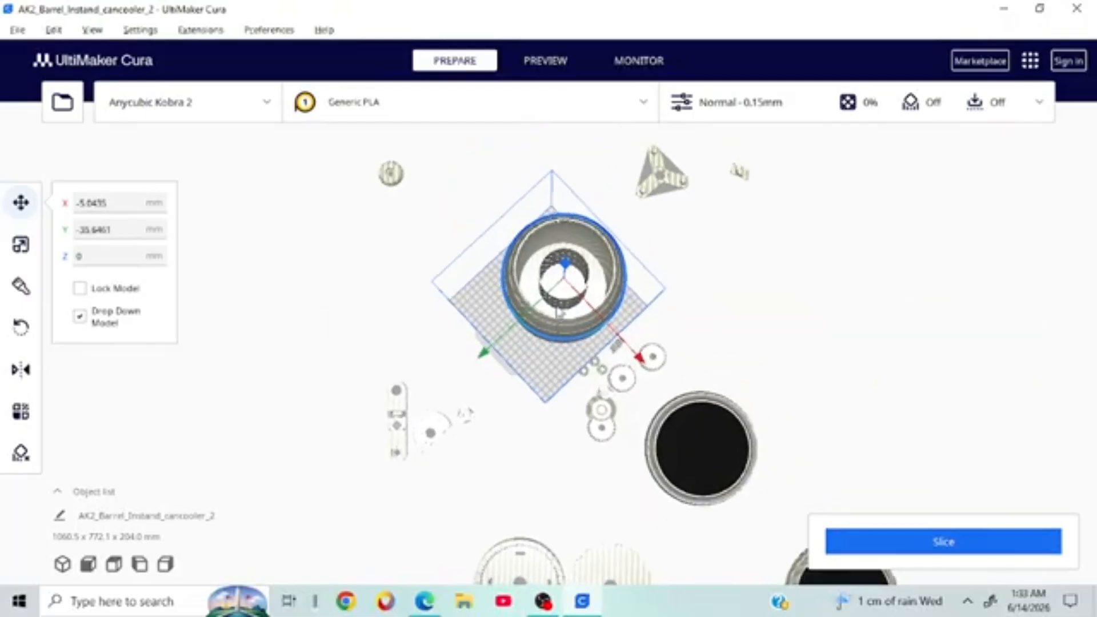
click(468, 366)
click(524, 321)
drag(485, 354, 470, 366)
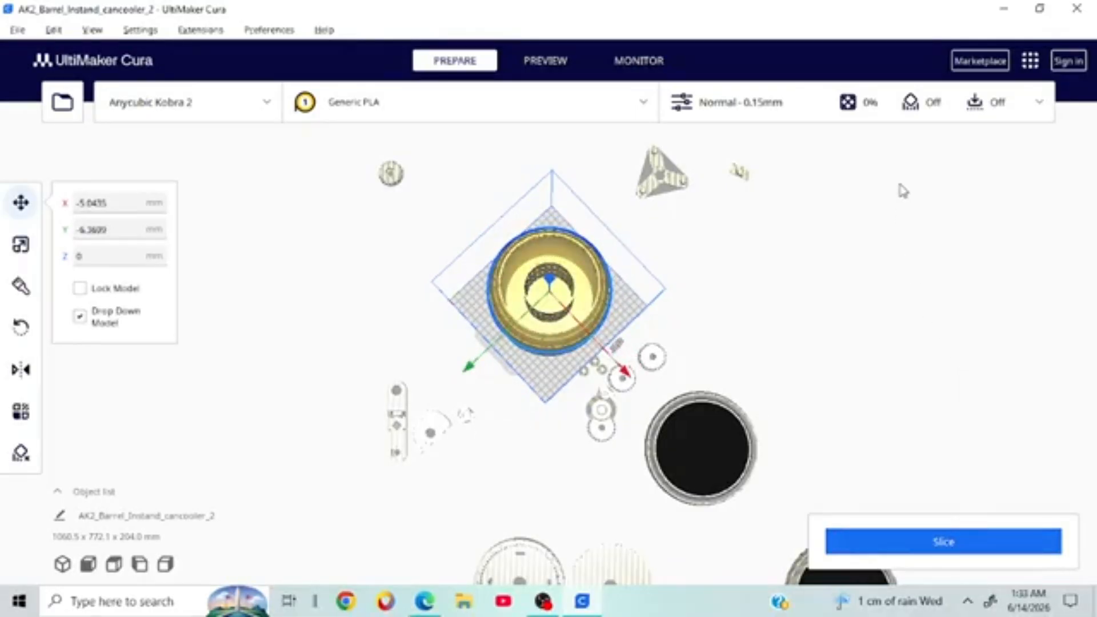
right_drag(1067, 235, 960, 211)
click(975, 106)
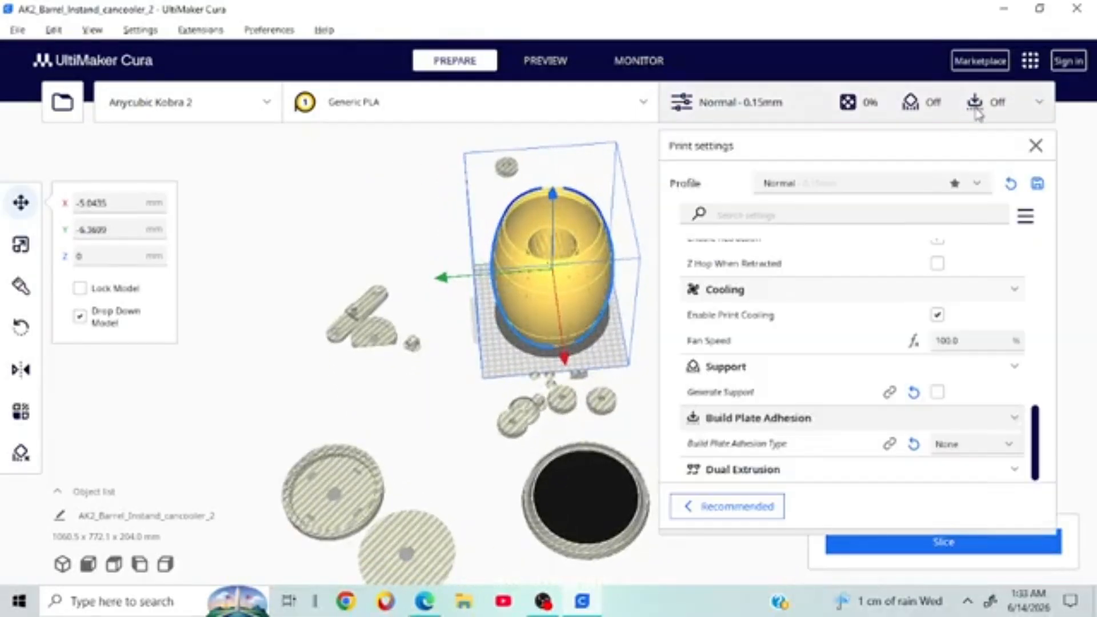
Step: Look over the quality profile list, keep Normal 0.15 mm, and close the print settings panel
click(829, 190)
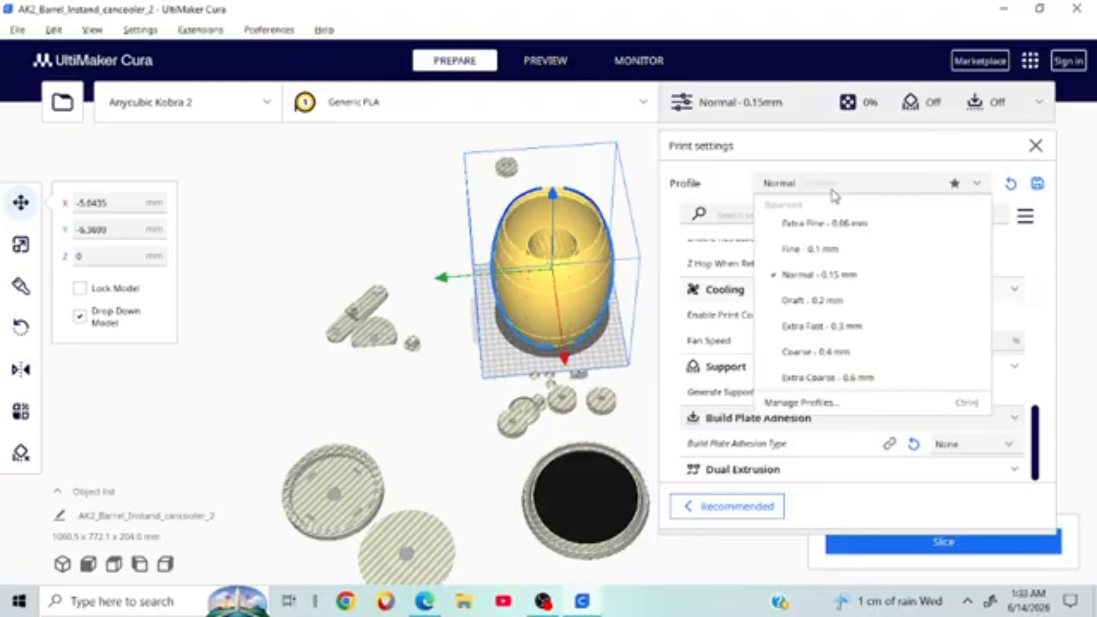
click(378, 268)
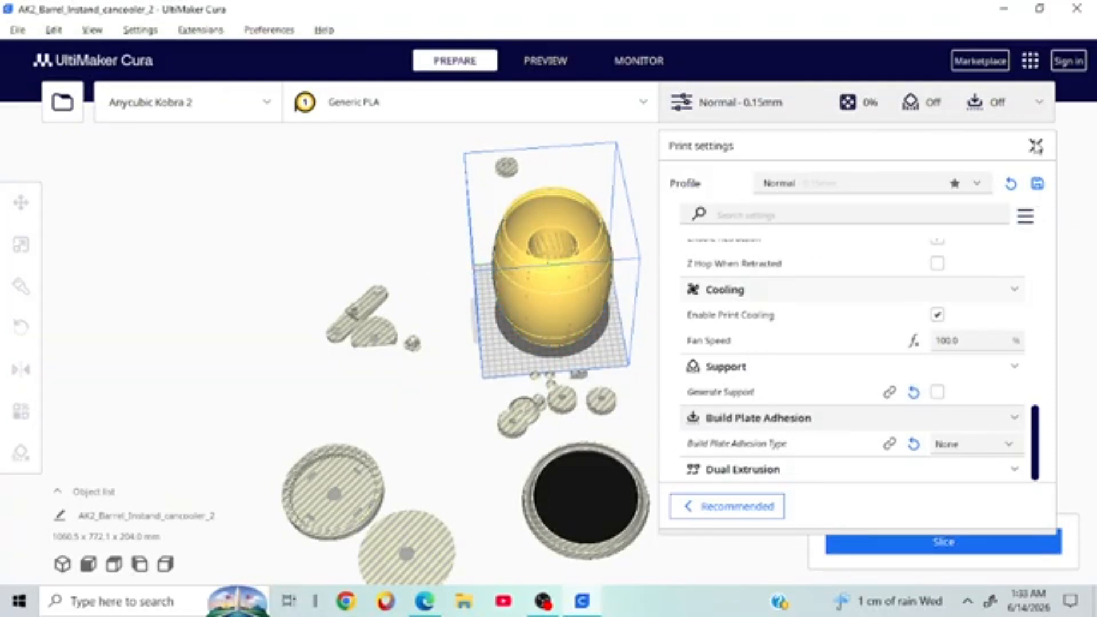
click(1035, 145)
right_drag(996, 233, 644, 293)
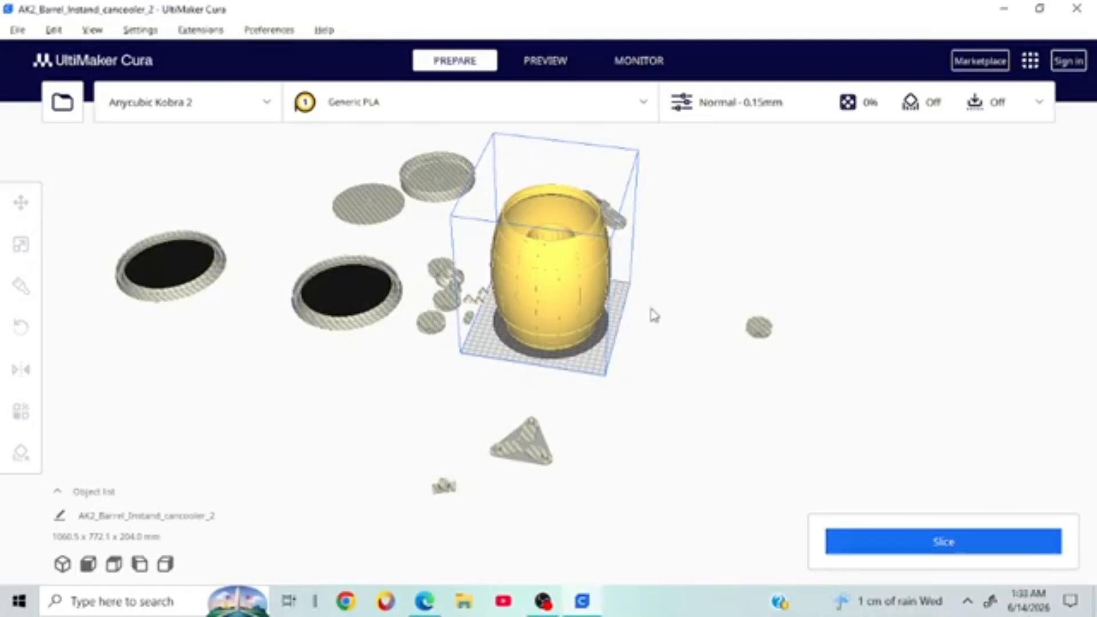
right_drag(718, 335, 669, 371)
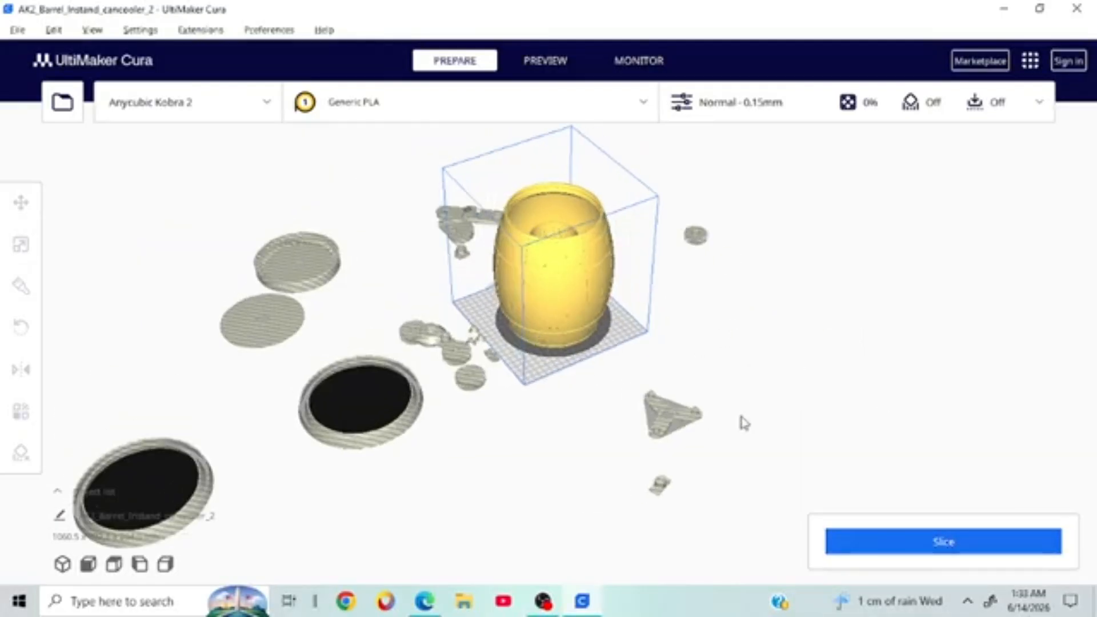
right_drag(771, 421, 731, 466)
Step: Slice the centred barrel with Normal - 0.15mm, 0% infill, support and adhesion off
click(924, 546)
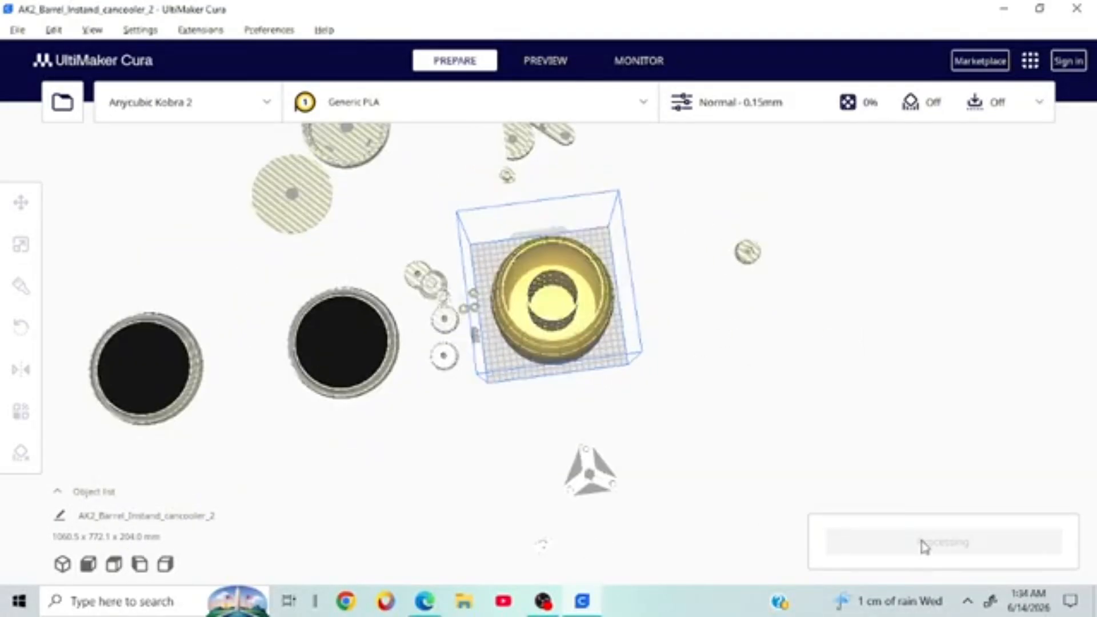
right_drag(889, 384, 890, 371)
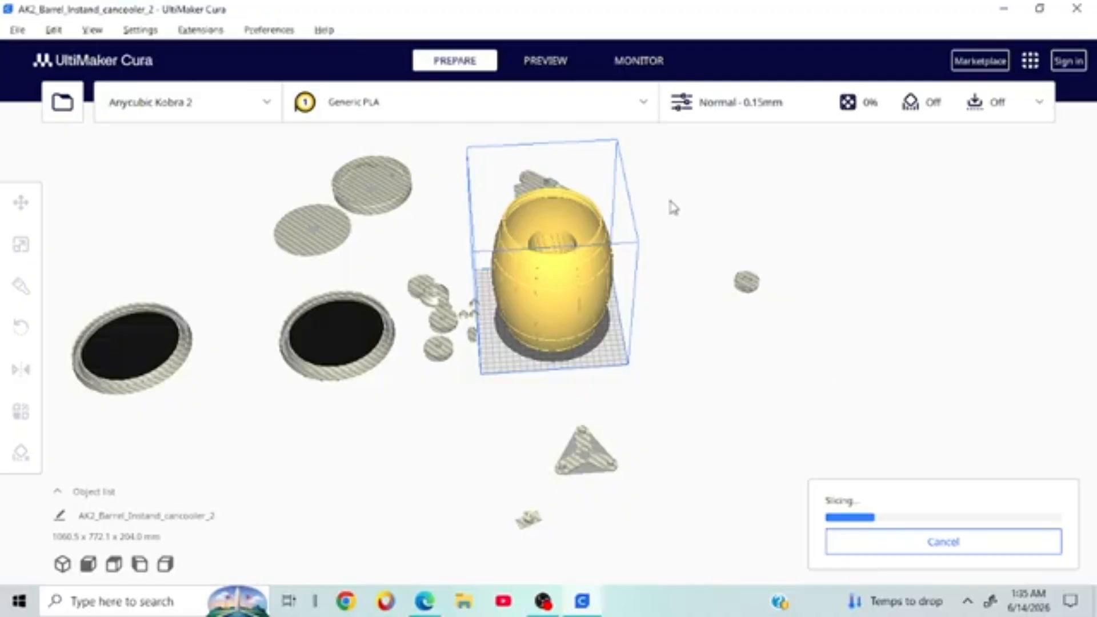
Step: Nudge the barrel front to back, then 5 mm sideways to X 12.6281, Y 2.3407
right_drag(965, 243, 724, 516)
right_drag(693, 378, 725, 387)
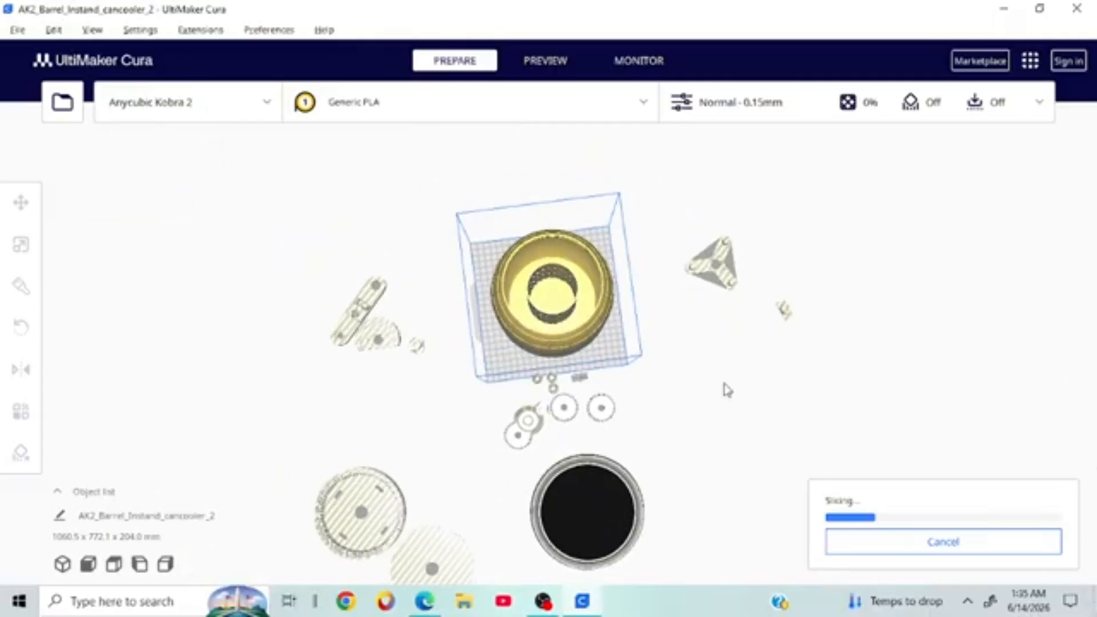
click(583, 257)
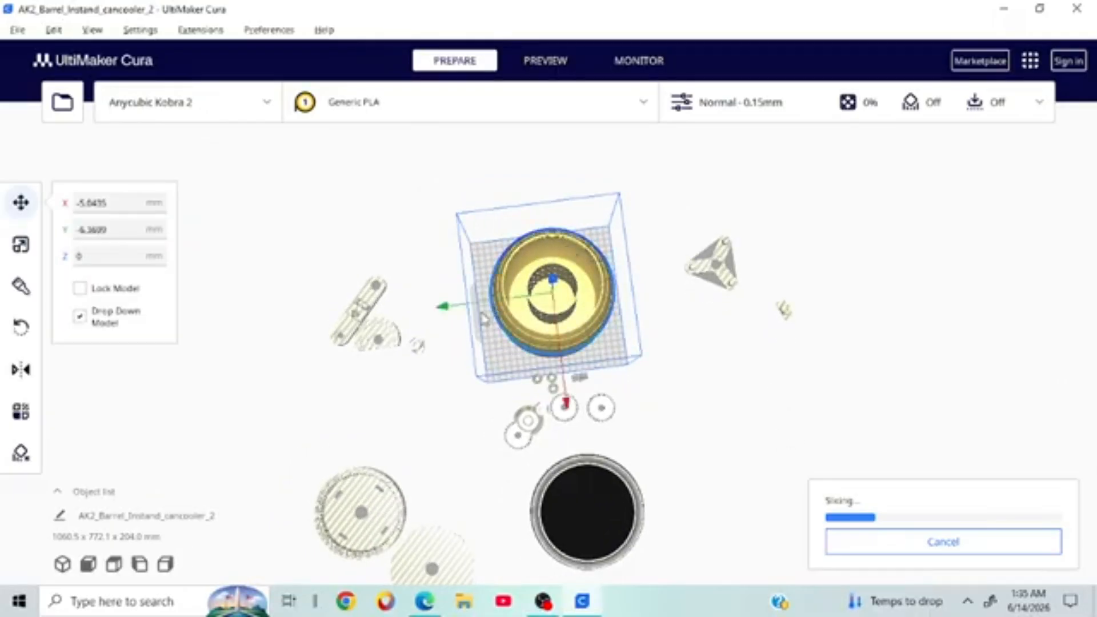
drag(443, 309, 436, 311)
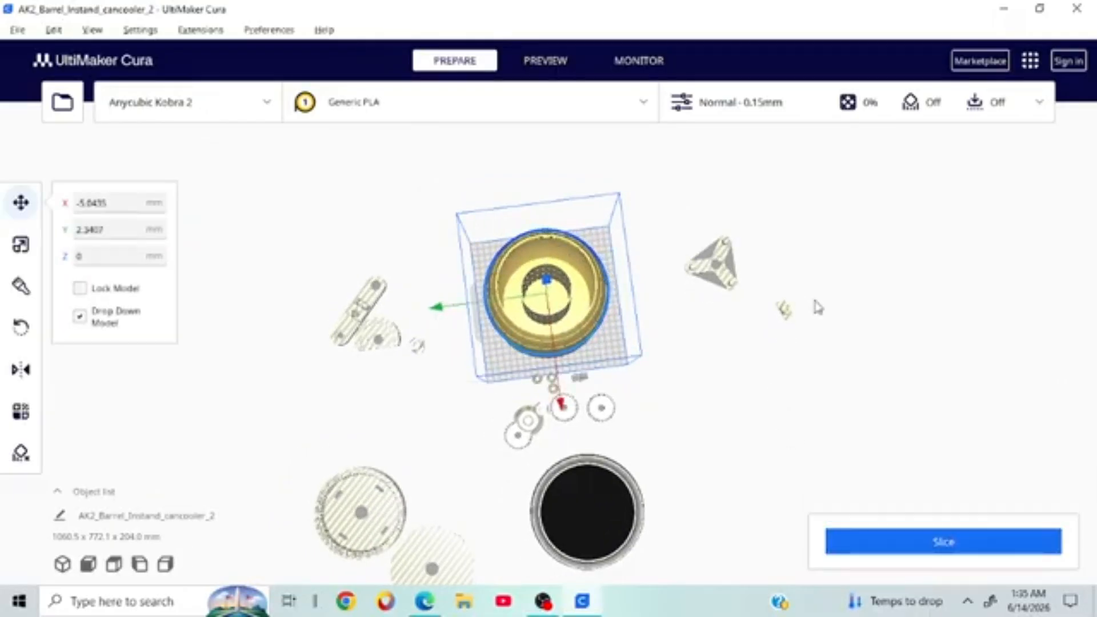
click(723, 350)
right_drag(962, 392, 518, 372)
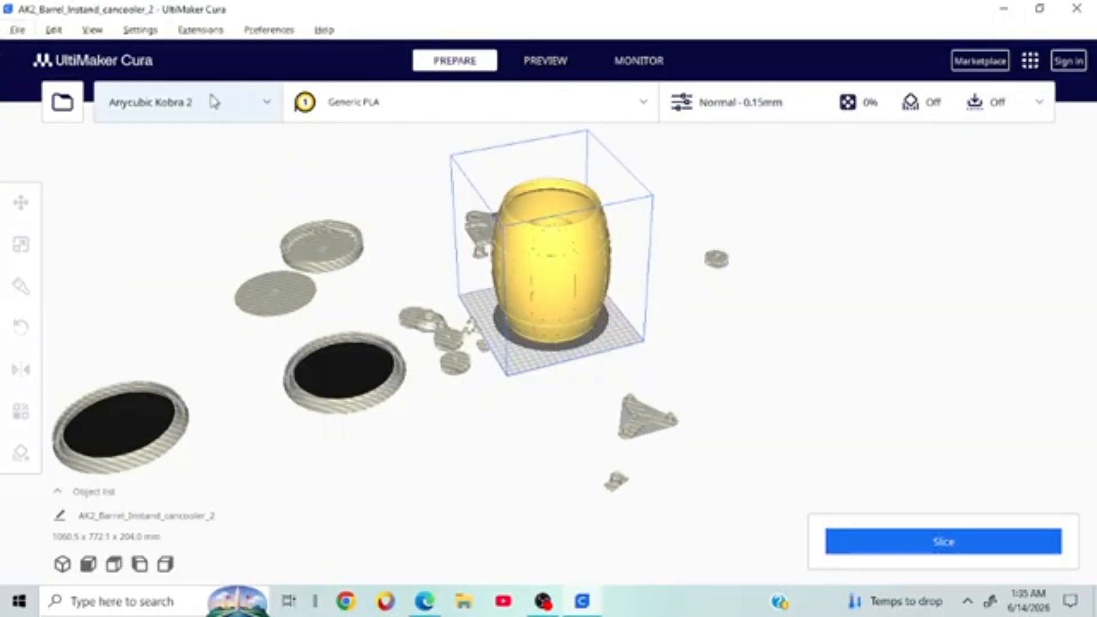
right_drag(823, 225, 289, 480)
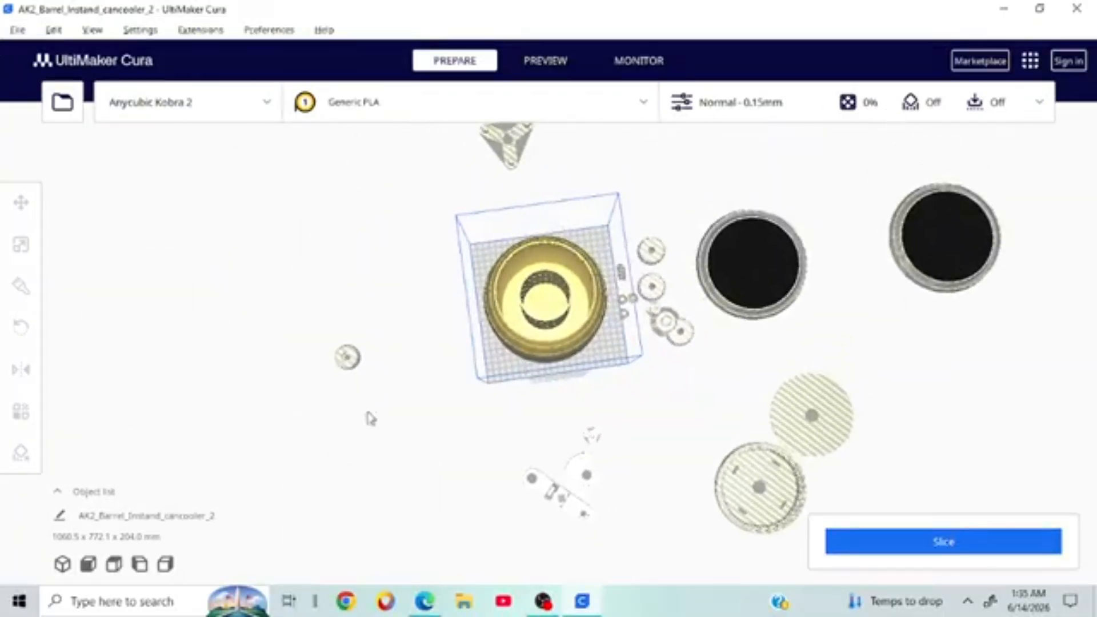
click(580, 323)
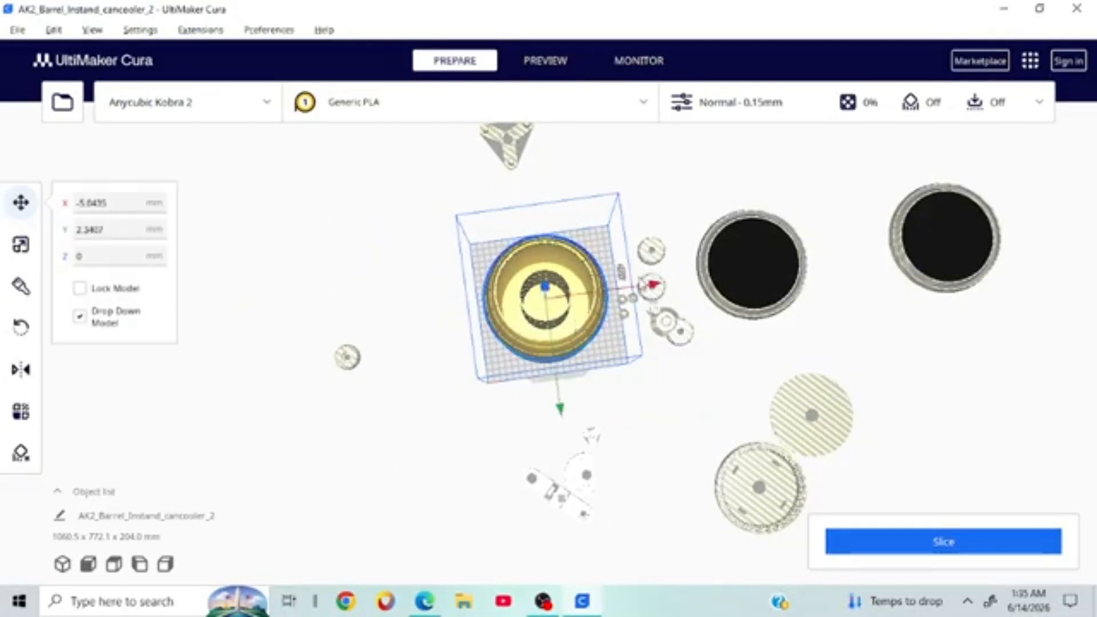
drag(656, 287, 665, 286)
right_drag(762, 289, 734, 296)
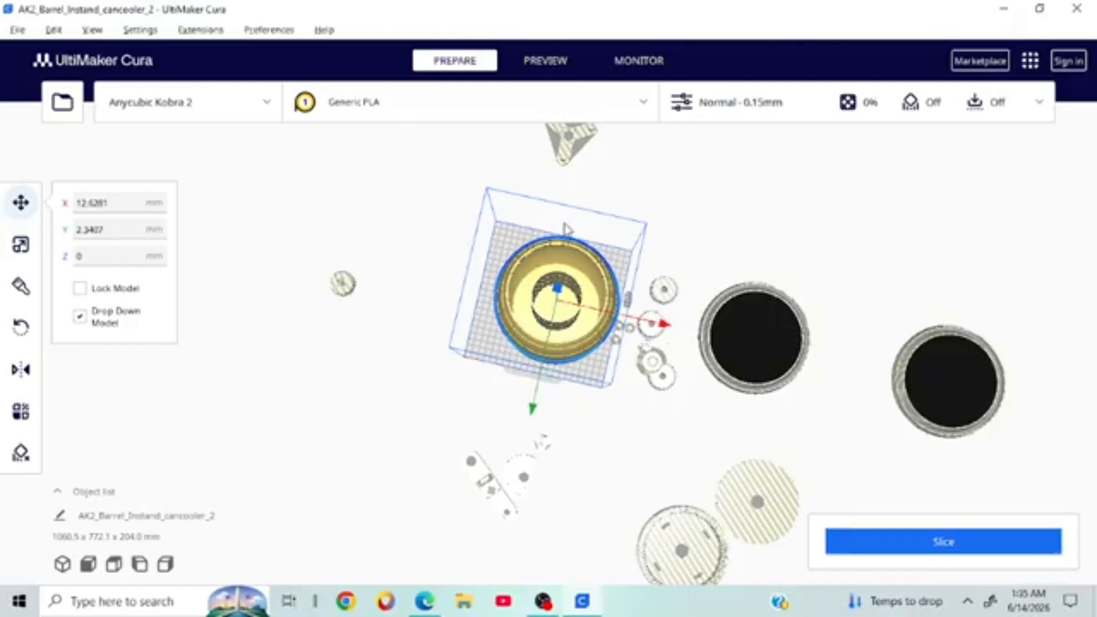
click(923, 556)
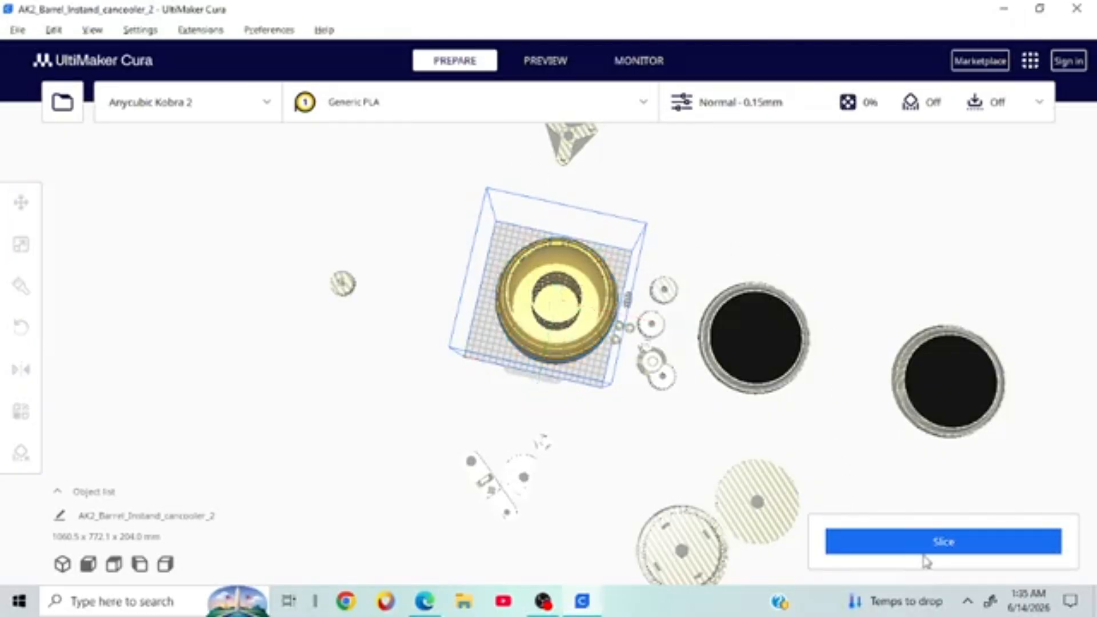
Step: Reslice the build plate and orbit around the barrel to inspect it
click(932, 551)
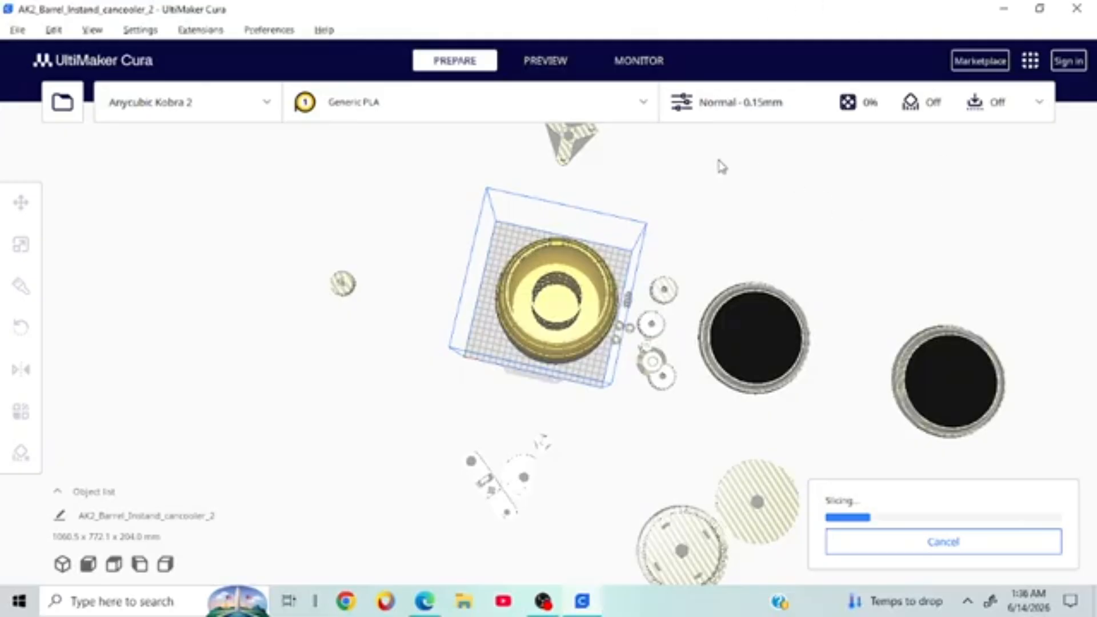
right_drag(1072, 291, 510, 285)
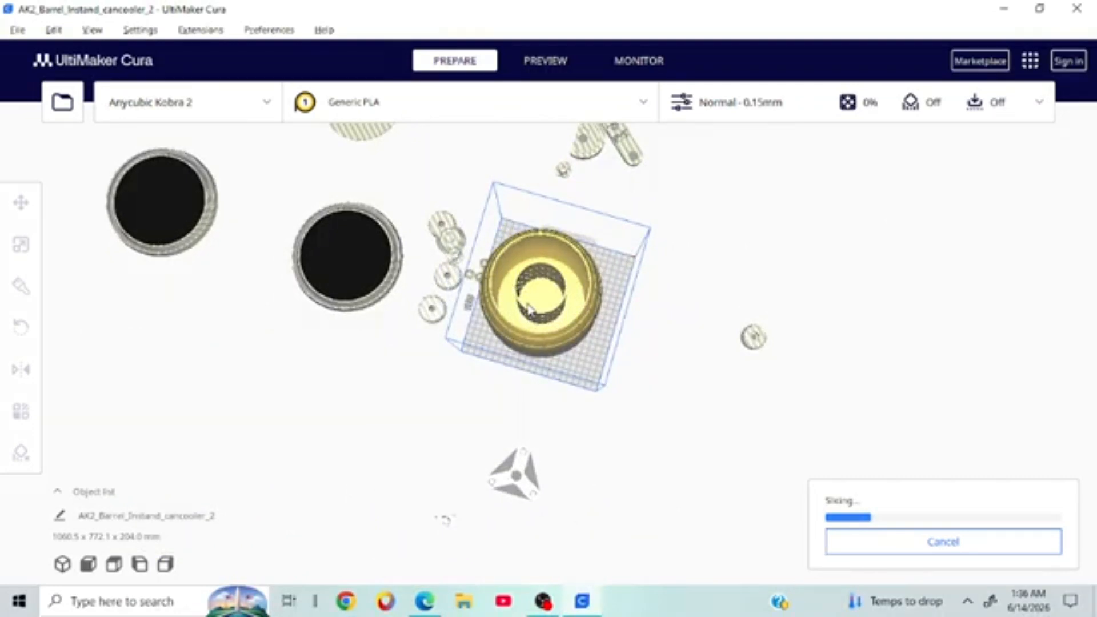
click(579, 278)
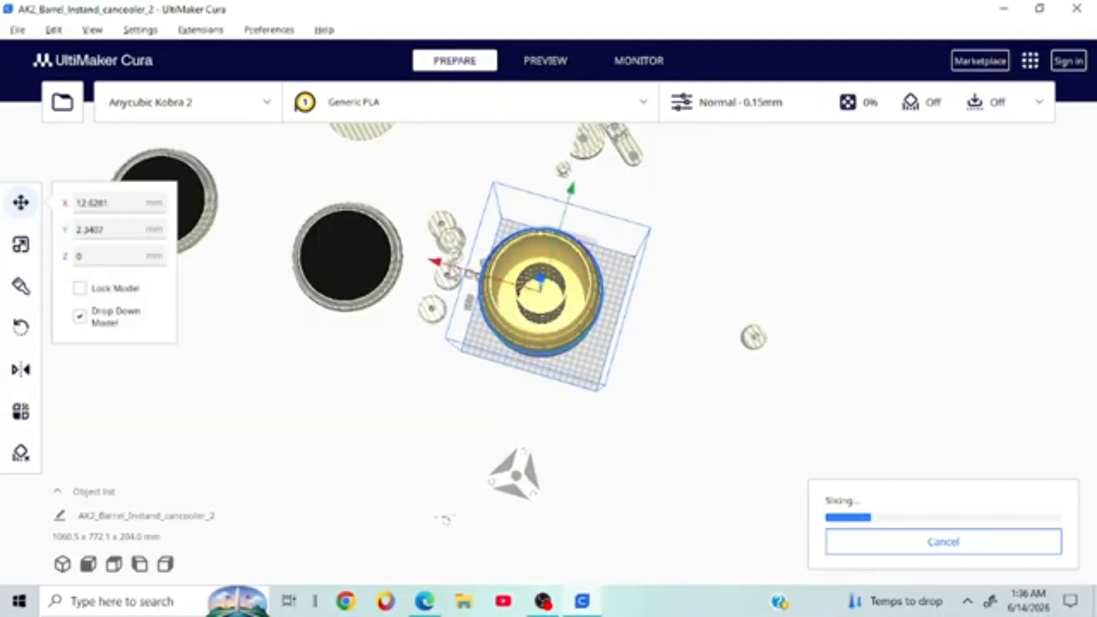
click(781, 323)
right_drag(975, 308, 901, 299)
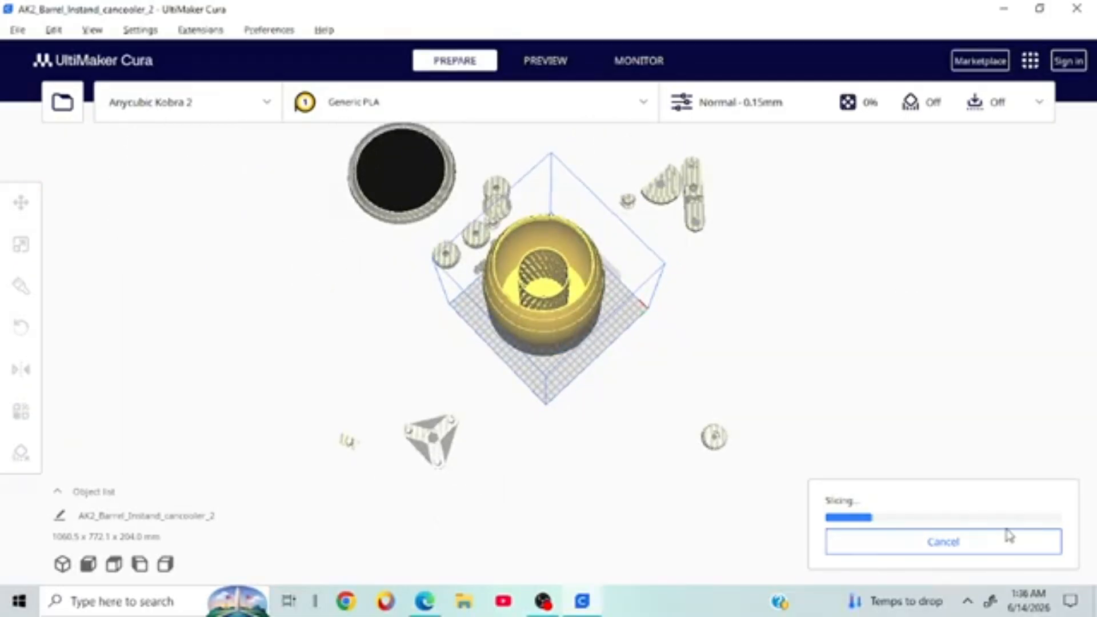
right_drag(609, 487, 680, 311)
scroll(671, 321, up, 5)
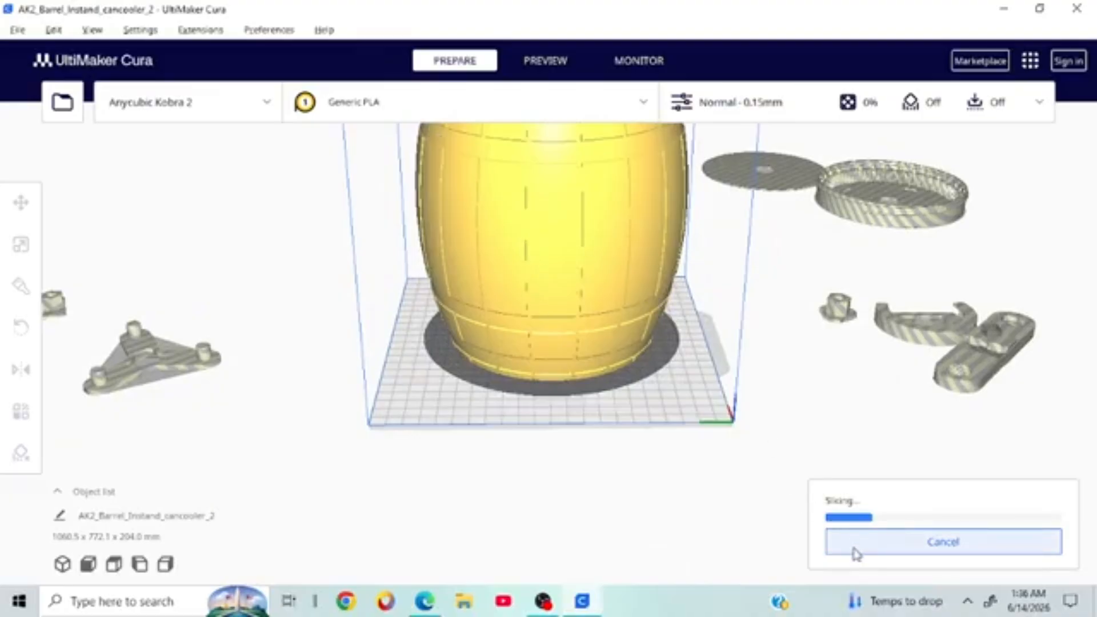
right_drag(850, 522, 1075, 456)
scroll(1074, 452, down, 5)
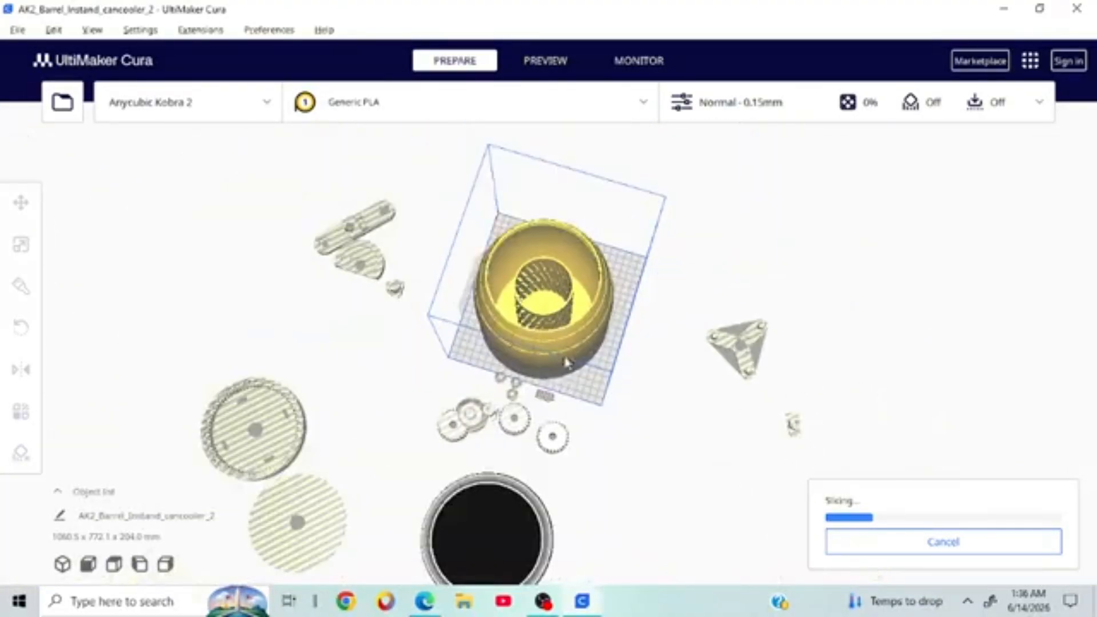
Step: Drag the barrel off the build plate to X 12.6281, Y -551.7792, Z 0
right_drag(1089, 130, 821, 202)
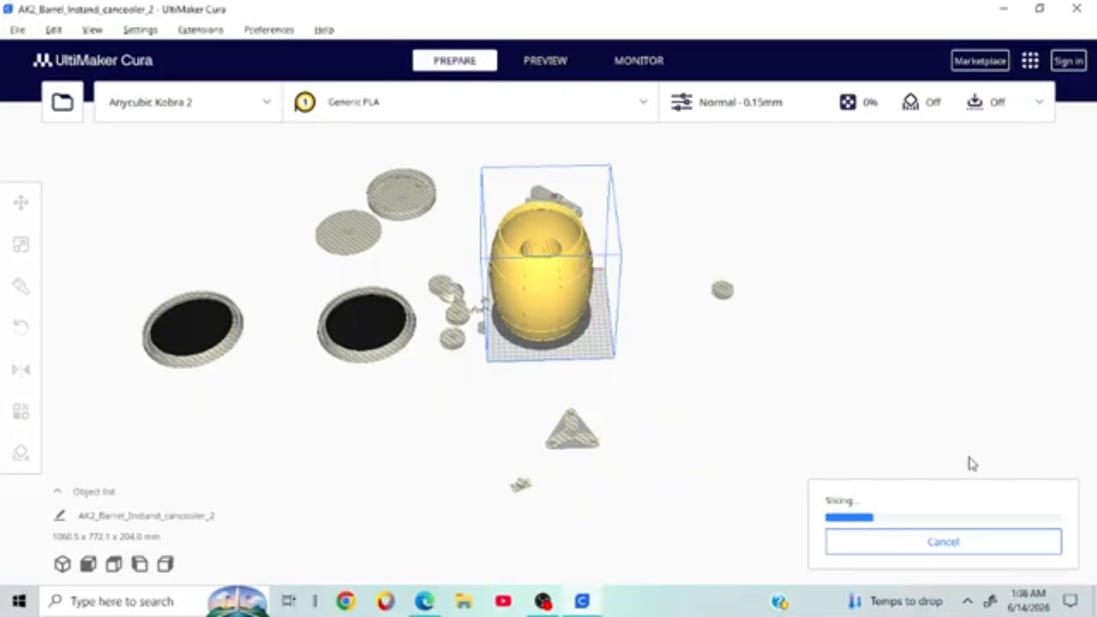
right_drag(811, 403, 720, 373)
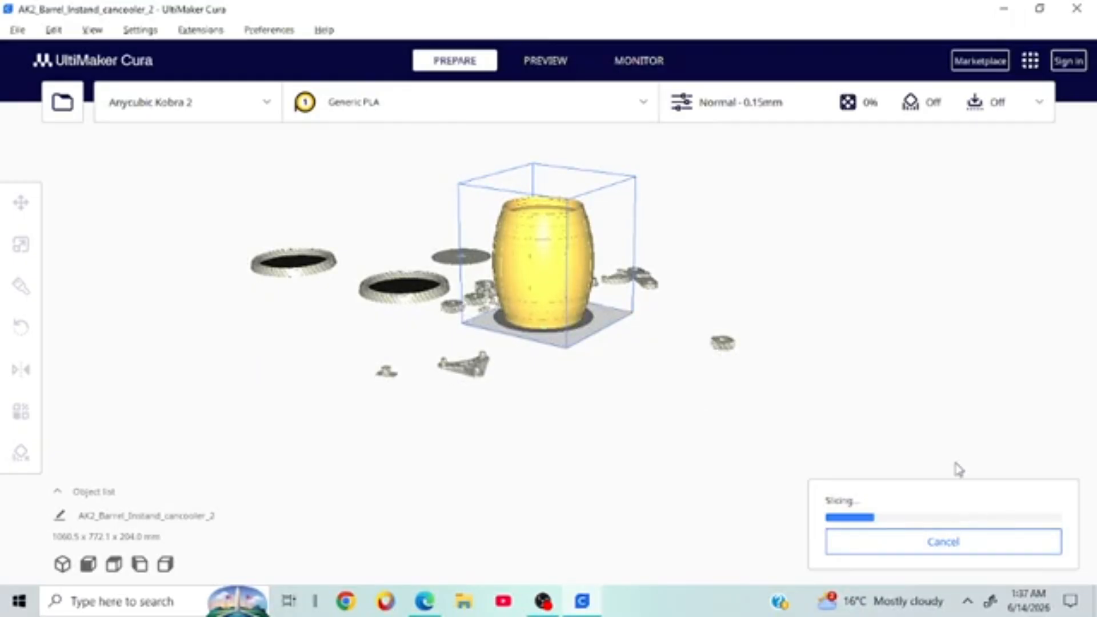
right_drag(821, 337, 606, 411)
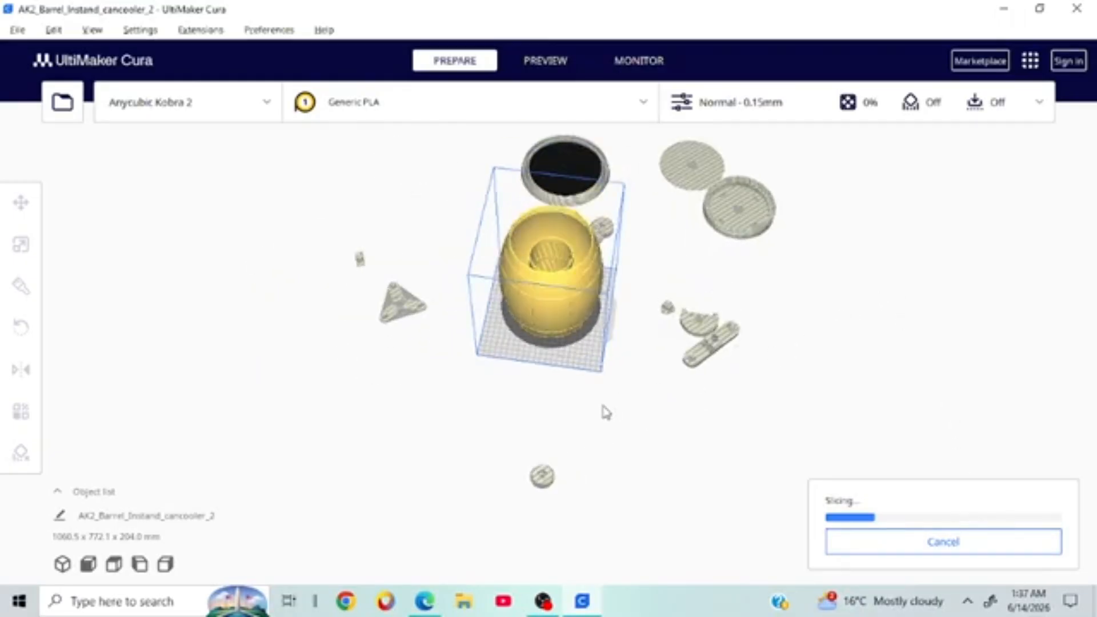
click(589, 271)
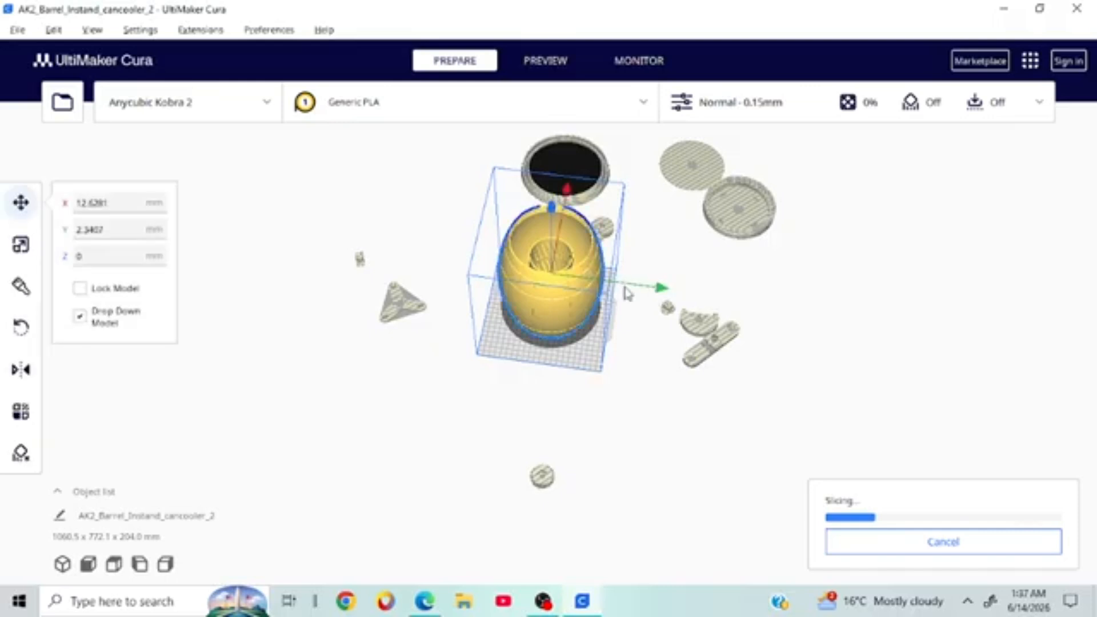
drag(624, 289, 366, 278)
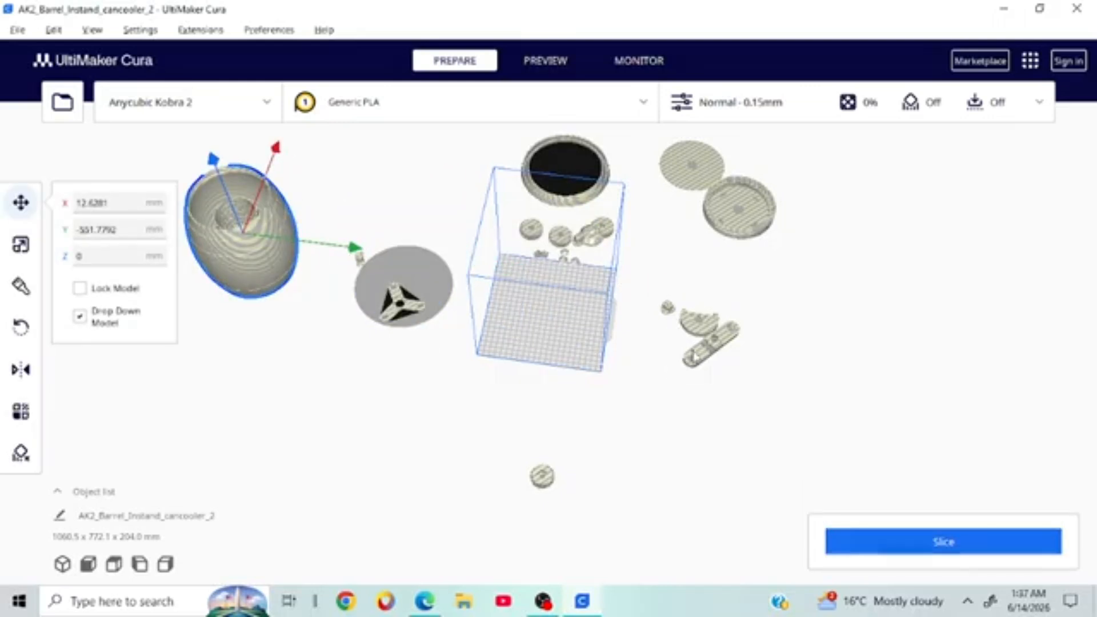
Step: Move the triangular spacer onto the build plate and slice it (39 min, 8 g, 2.56 m)
click(404, 309)
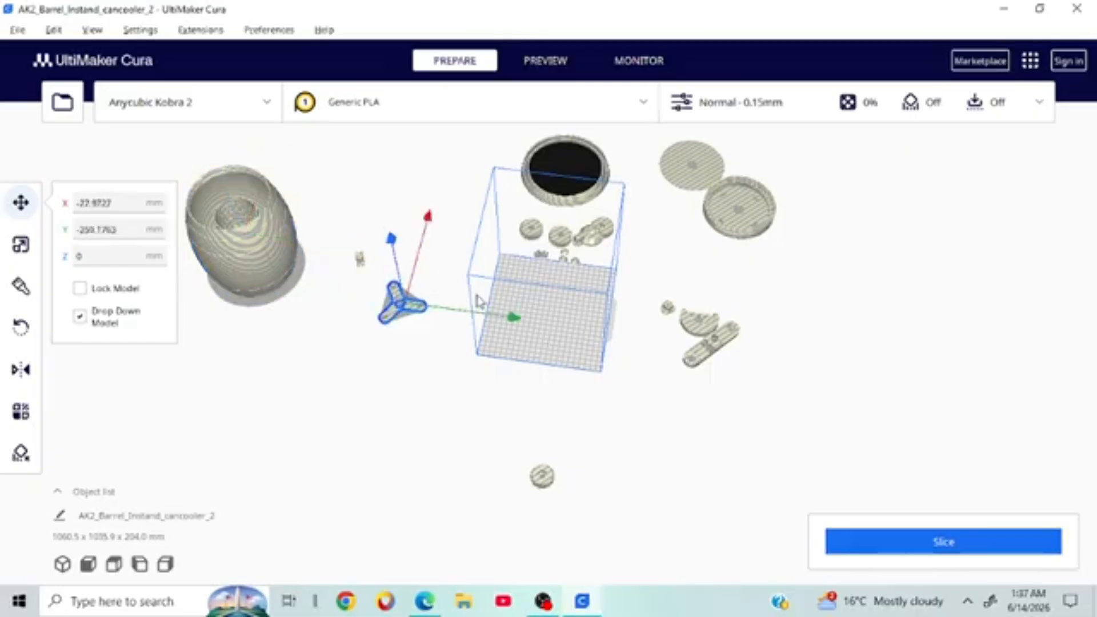
drag(514, 318, 666, 362)
click(857, 541)
Step: Orbit and zoom around the sliced spacer to inspect it from low side views
right_drag(827, 388, 403, 366)
scroll(747, 420, up, 5)
scroll(728, 416, up, 6)
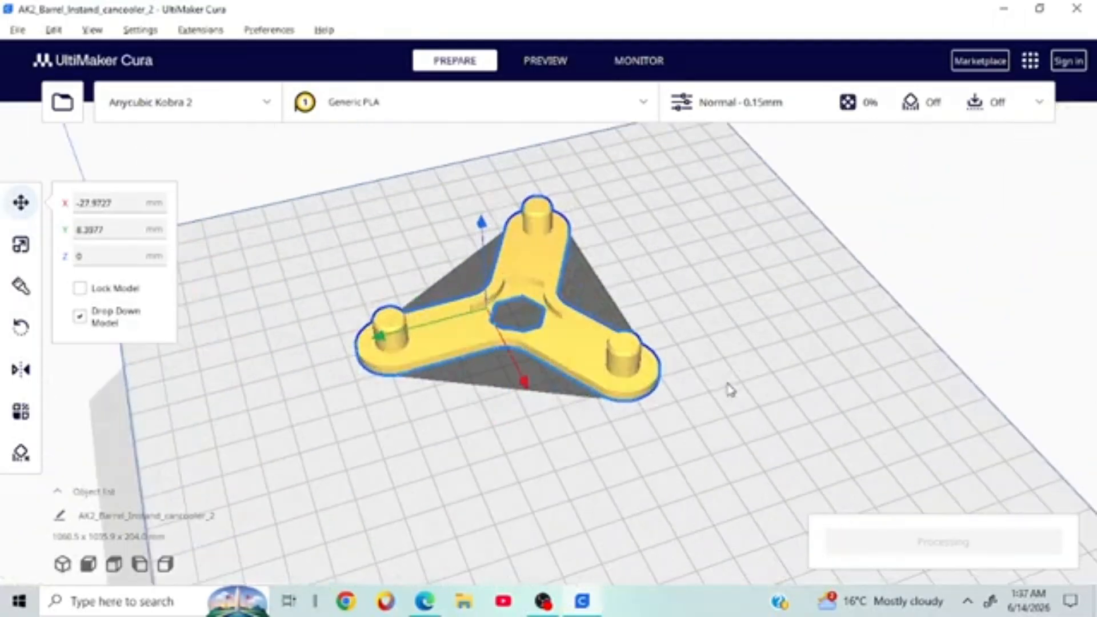
right_drag(844, 325, 574, 336)
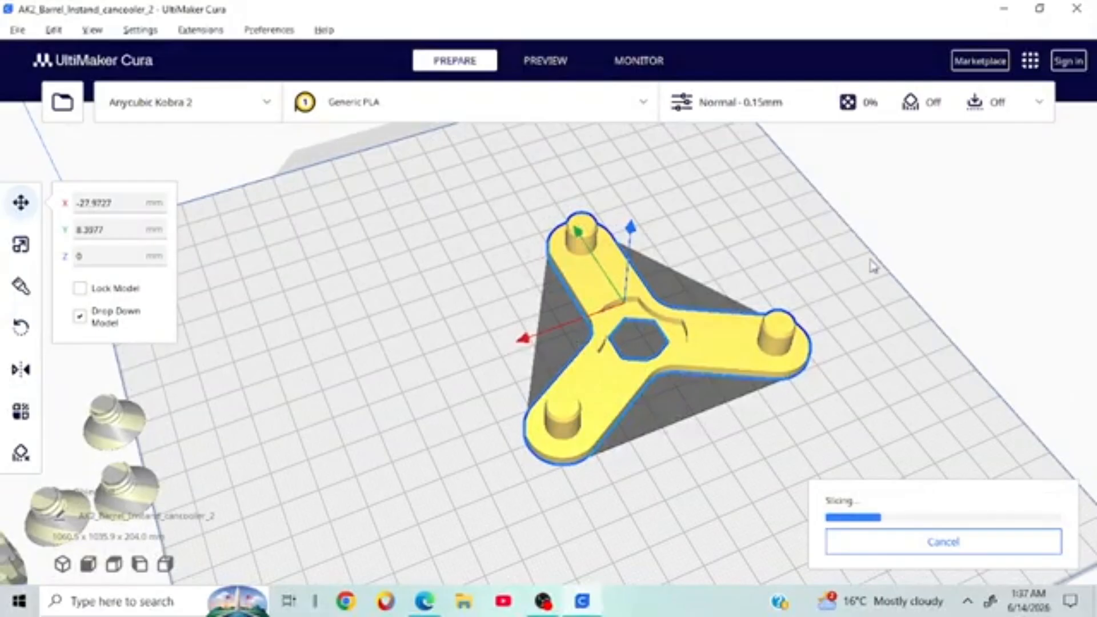
scroll(943, 411, down, 4)
right_drag(972, 392, 817, 435)
right_drag(864, 406, 771, 355)
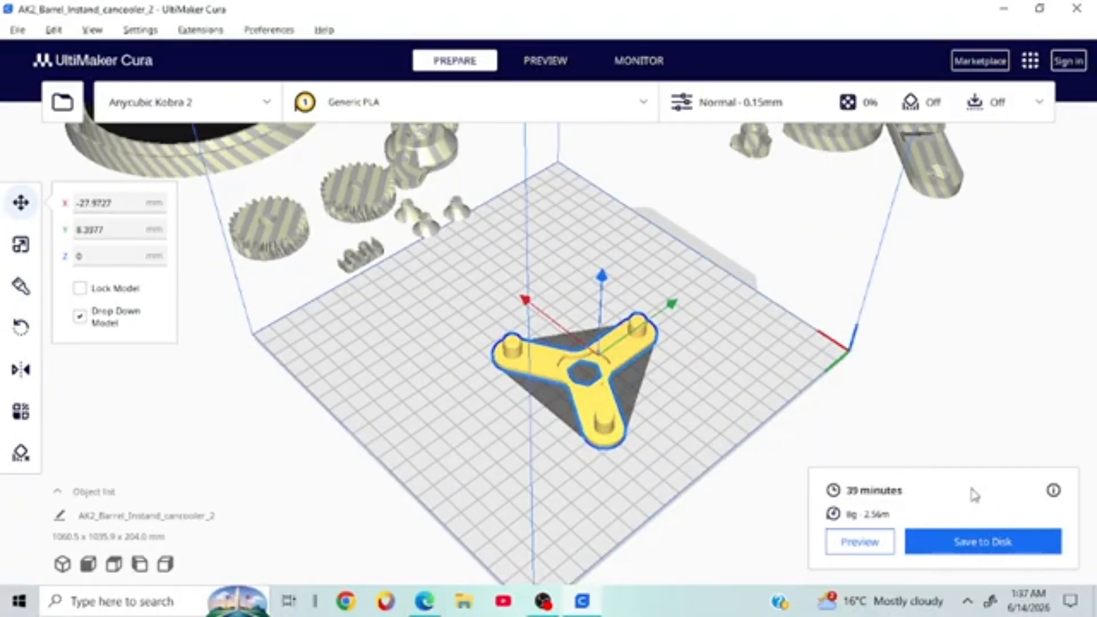
right_click(942, 509)
click(723, 184)
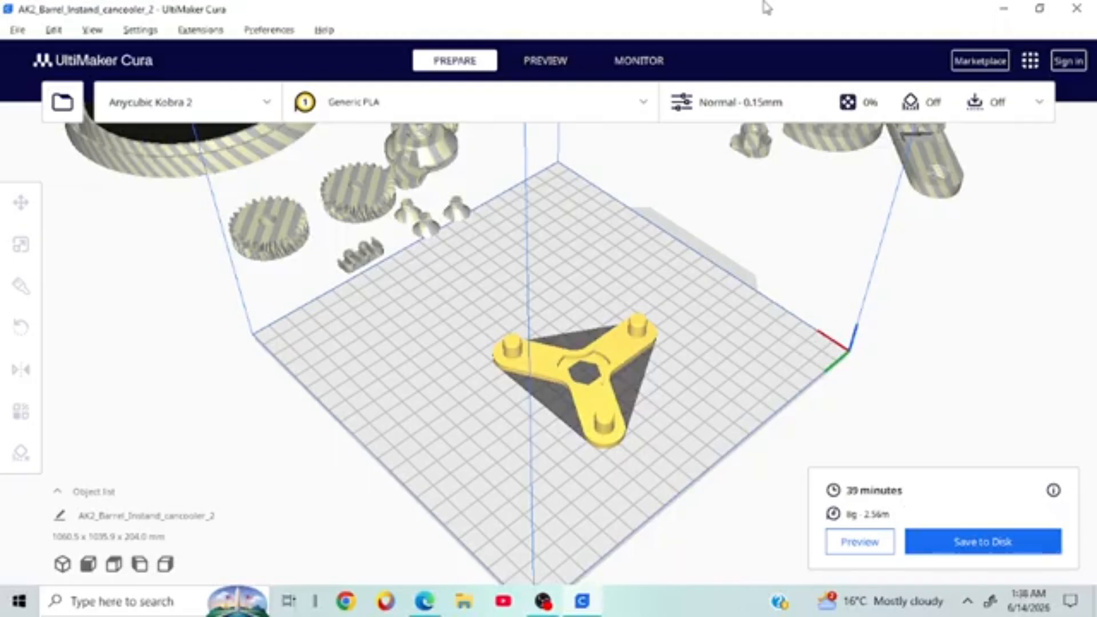
scroll(756, 345, up, 4)
right_drag(736, 342, 594, 381)
Step: Switch the print profile to Extra Fine - 0.06 mm, keeping the custom settings
click(833, 104)
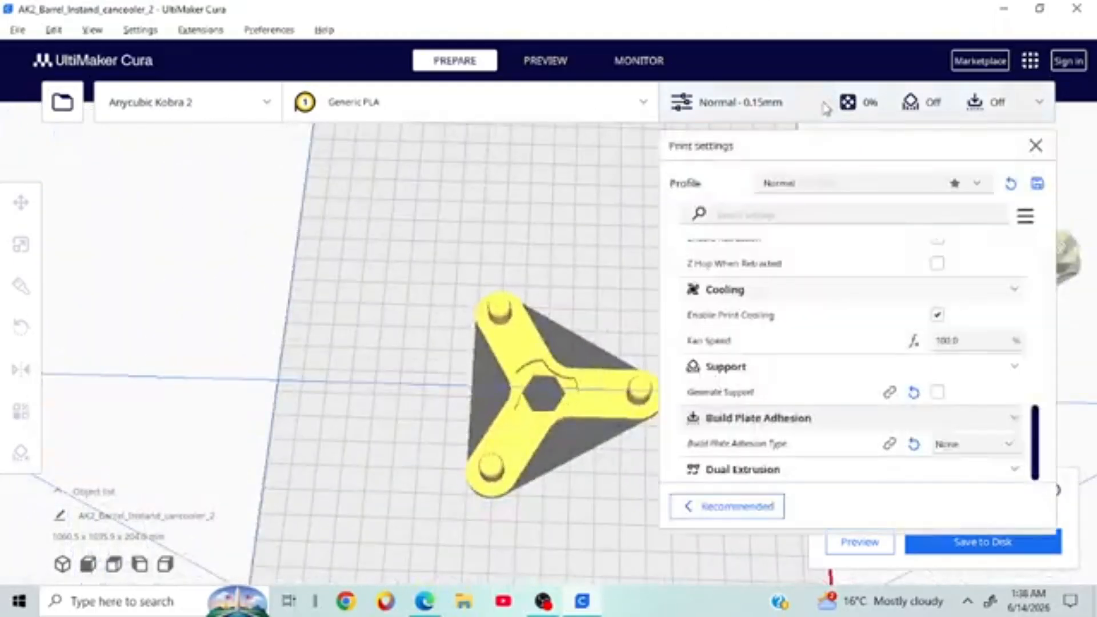
click(787, 181)
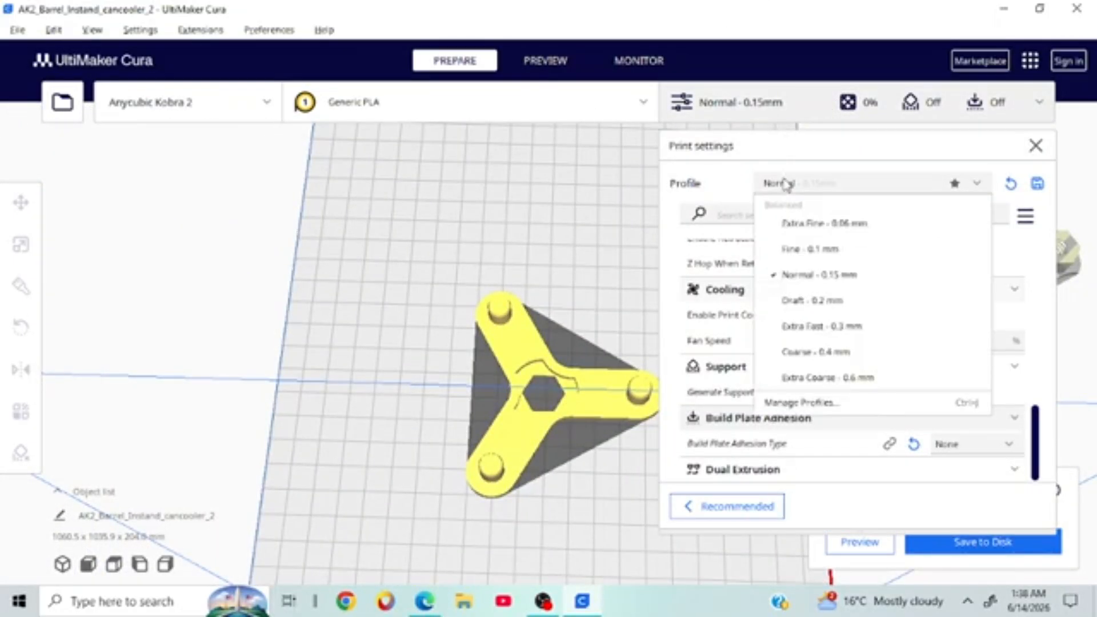
click(864, 228)
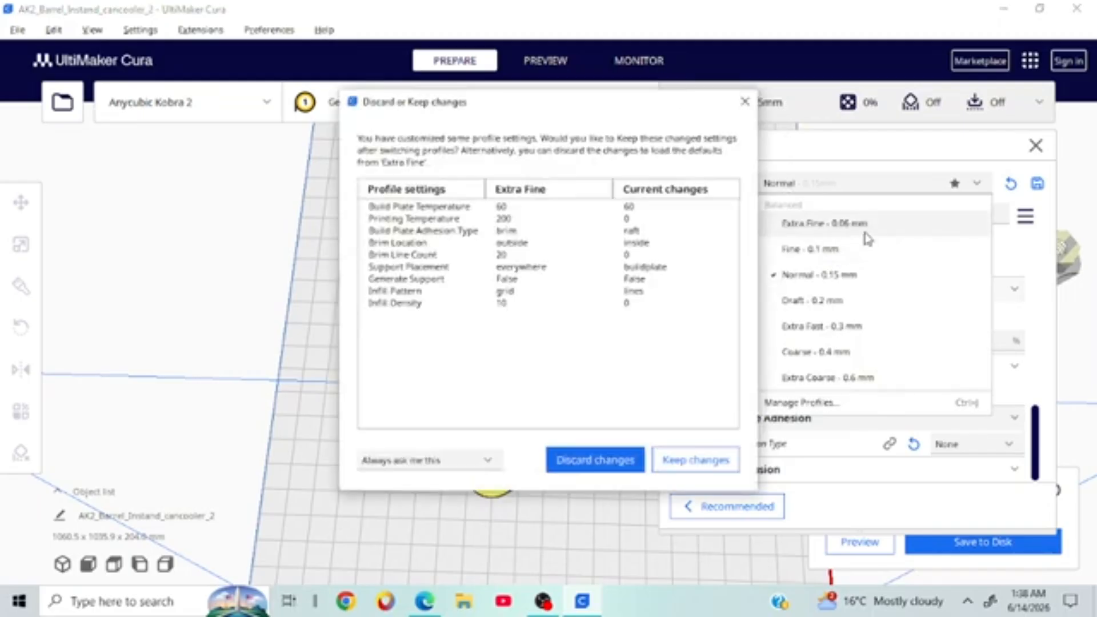
click(673, 457)
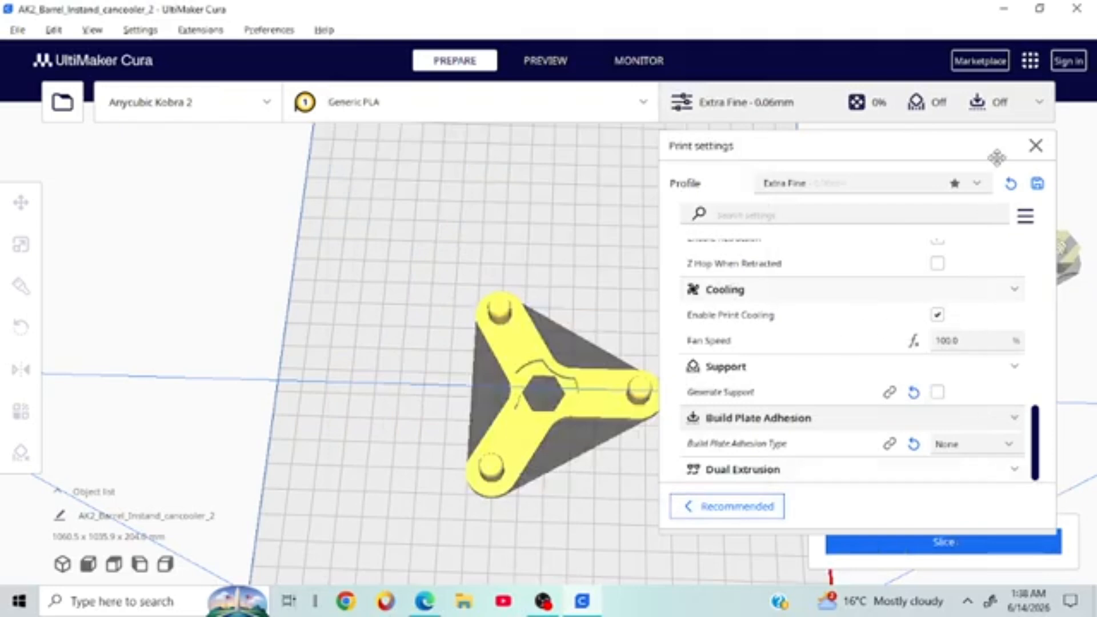
click(1035, 145)
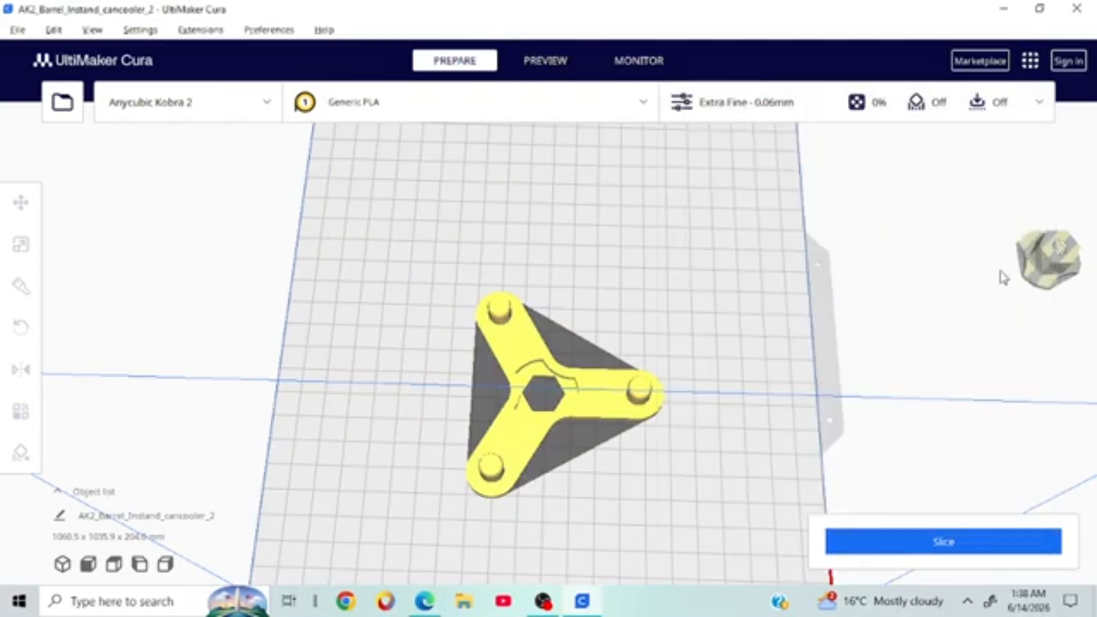
Step: Reslice the spacer (2 h 41 min, 8 g, 2.54 m) and orbit to inspect the plate
click(965, 547)
right_drag(954, 392, 765, 265)
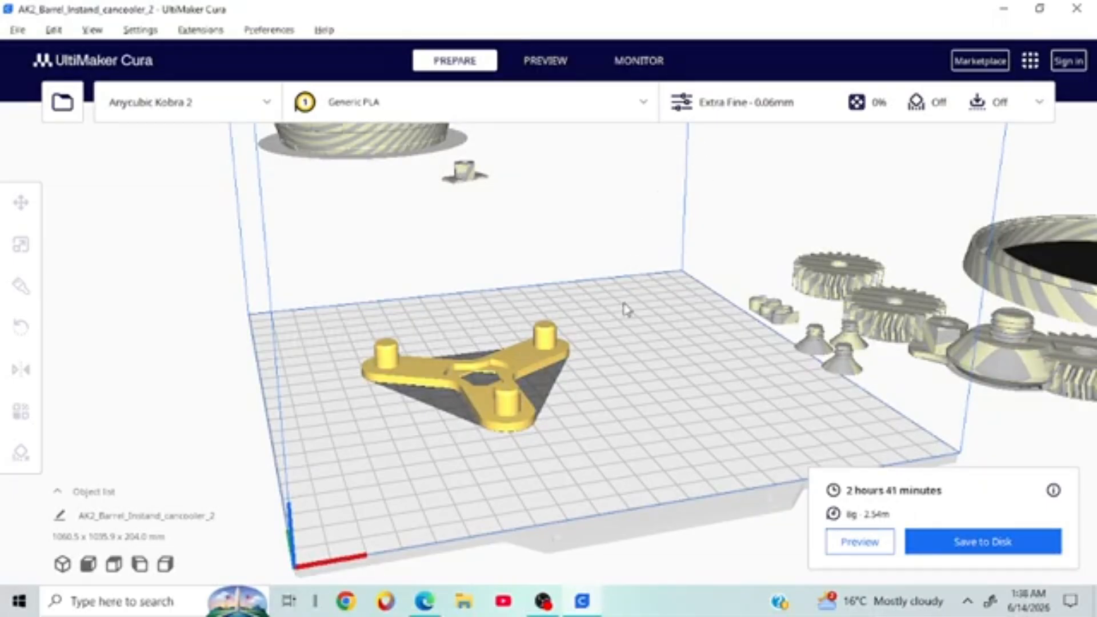
right_drag(625, 309, 526, 360)
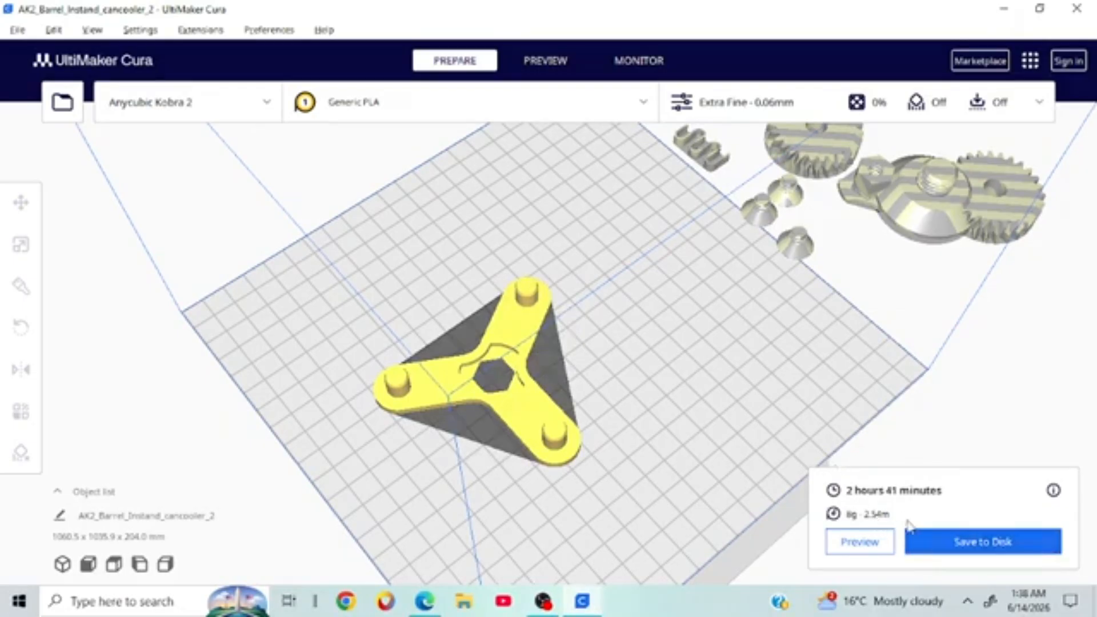
right_drag(963, 424, 735, 406)
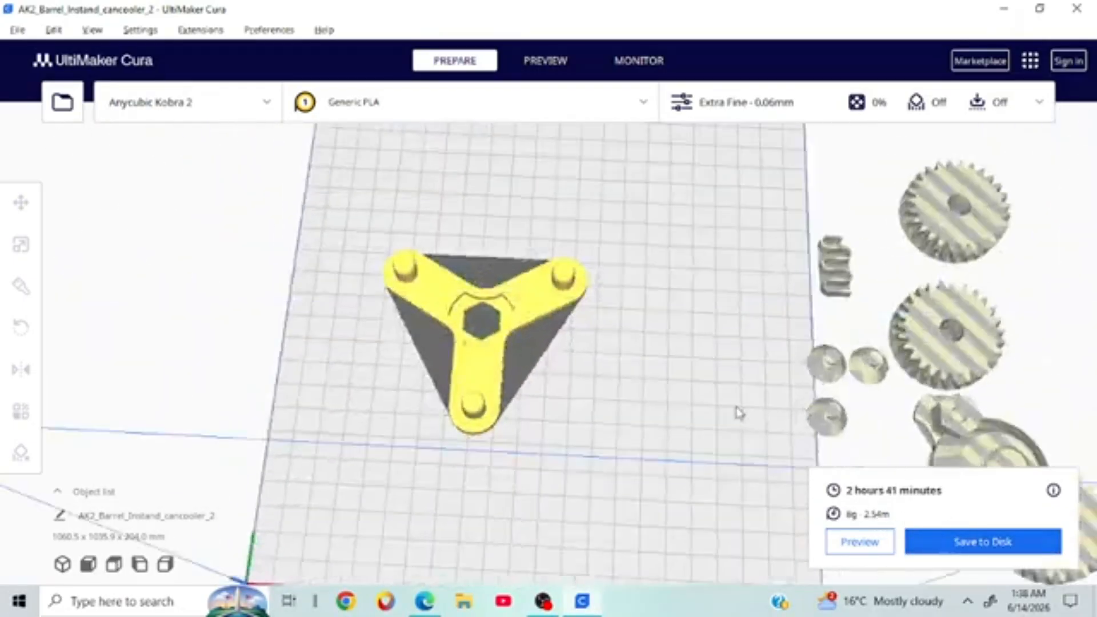
Step: Check the Extra Fine print settings while orbiting the build plate, then close the panel
click(761, 104)
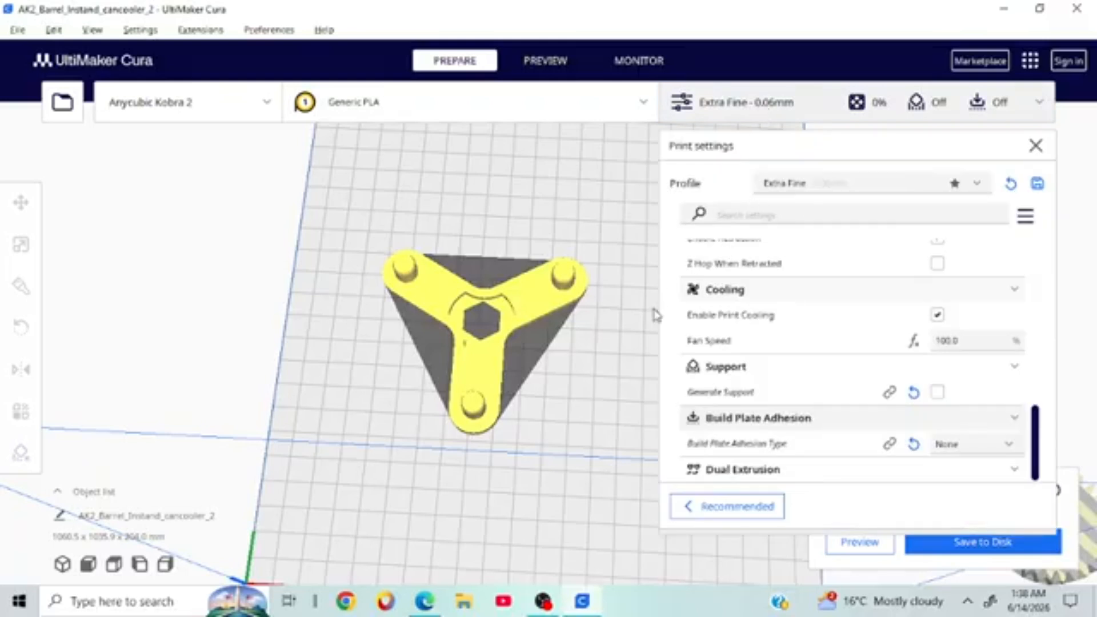
right_drag(607, 311, 404, 439)
scroll(402, 429, down, 6)
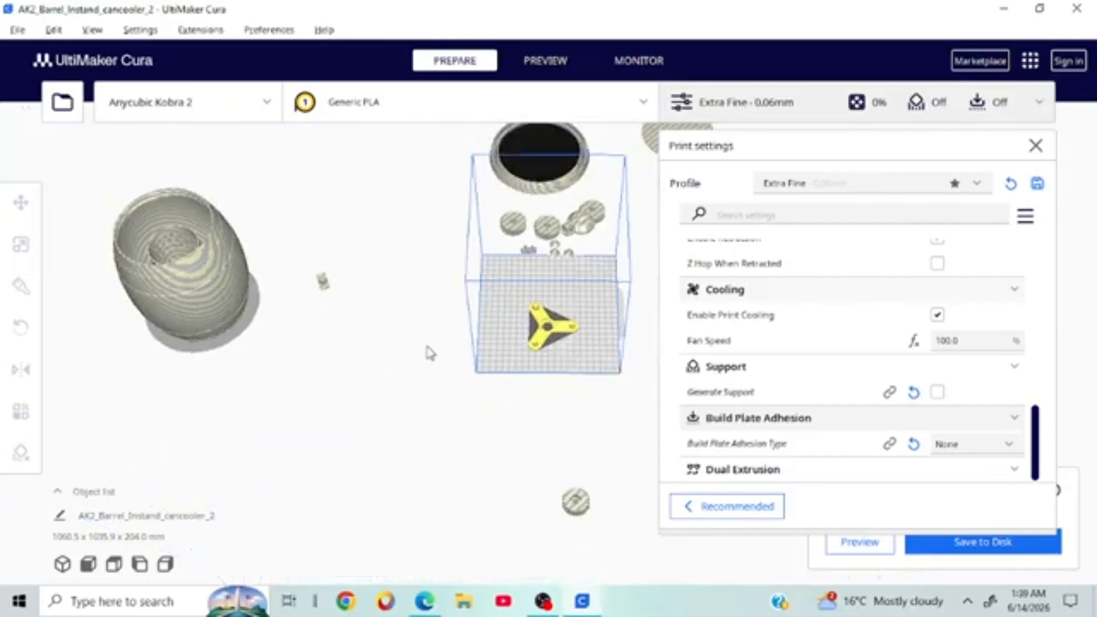
right_drag(461, 318, 507, 241)
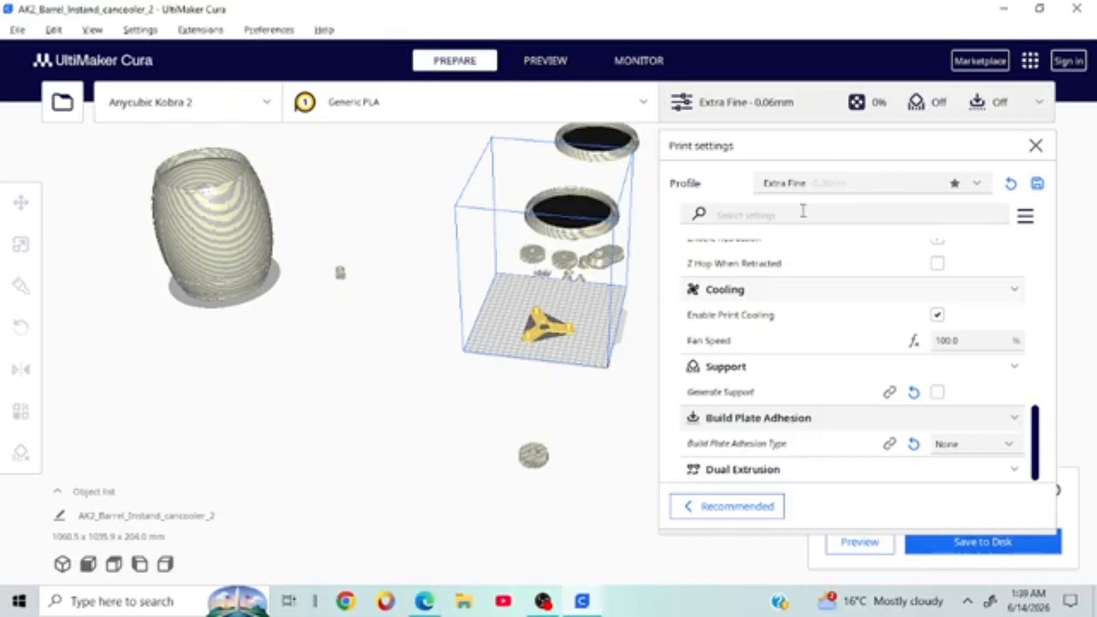
scroll(632, 295, up, 10)
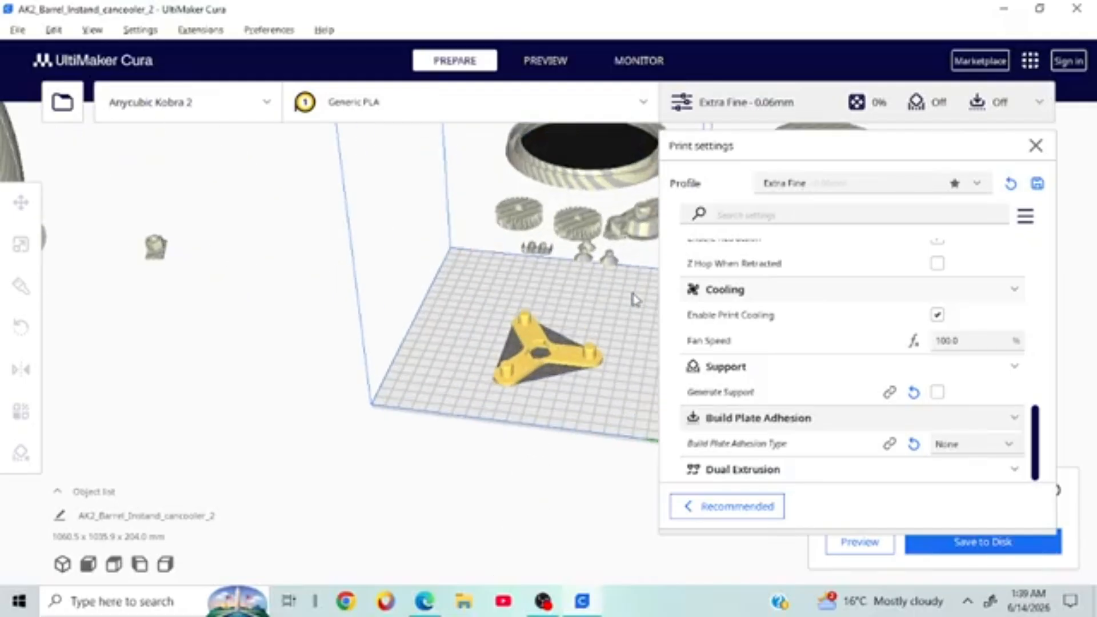
click(1031, 147)
right_drag(895, 288, 705, 387)
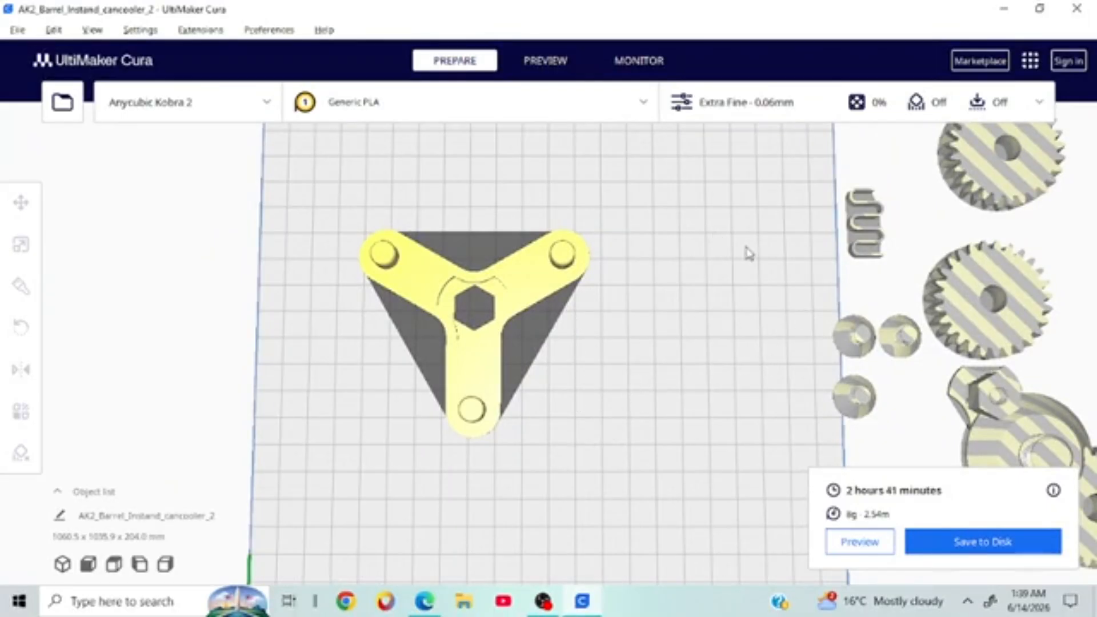
right_drag(931, 256, 752, 291)
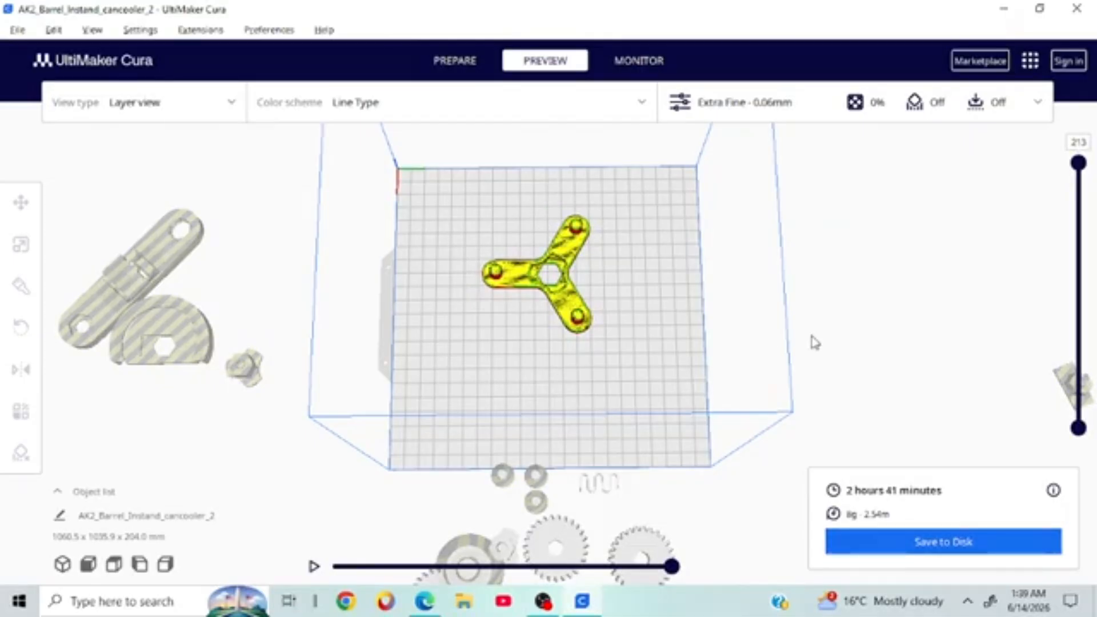
Step: Orbit and zoom the layer preview to view the sliced spinner from several angles
right_drag(815, 342, 613, 297)
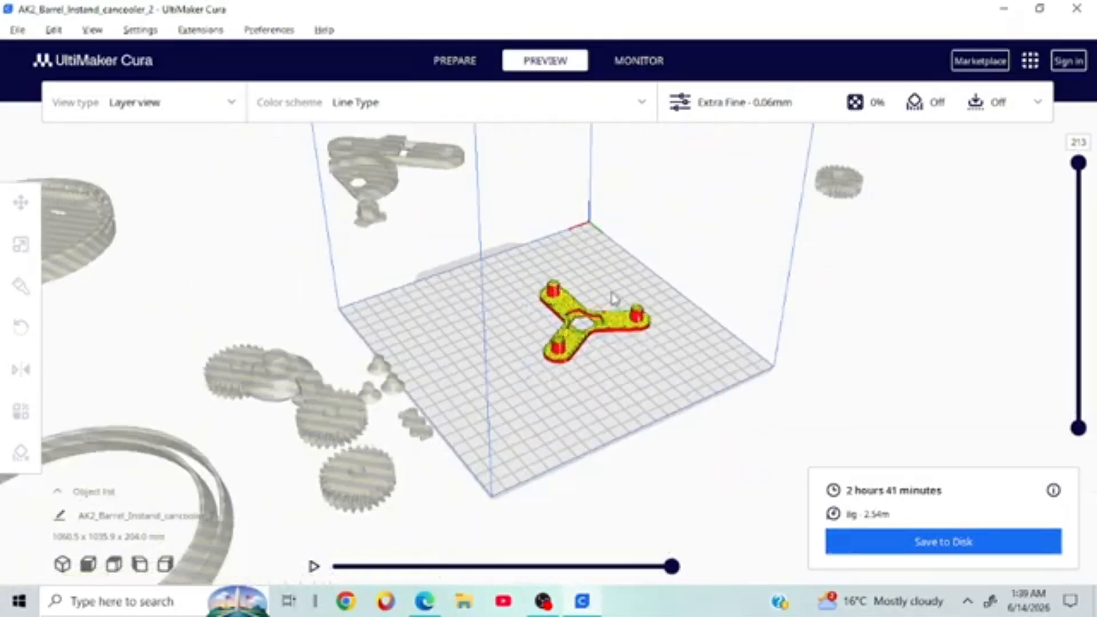
scroll(613, 298, up, 5)
right_drag(642, 263, 575, 247)
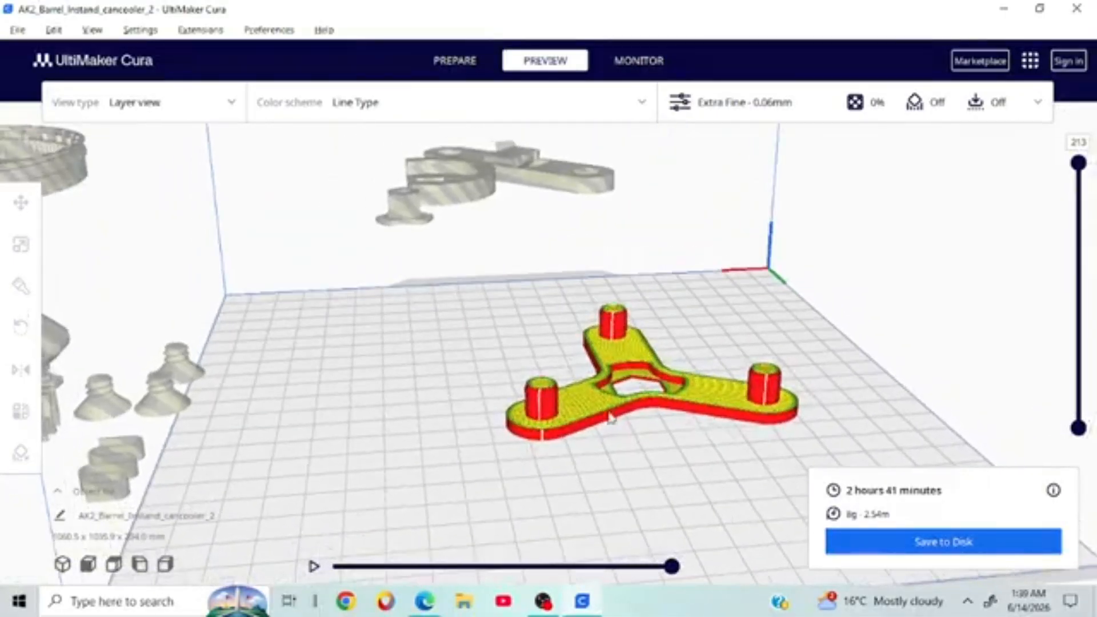
right_drag(698, 425, 611, 444)
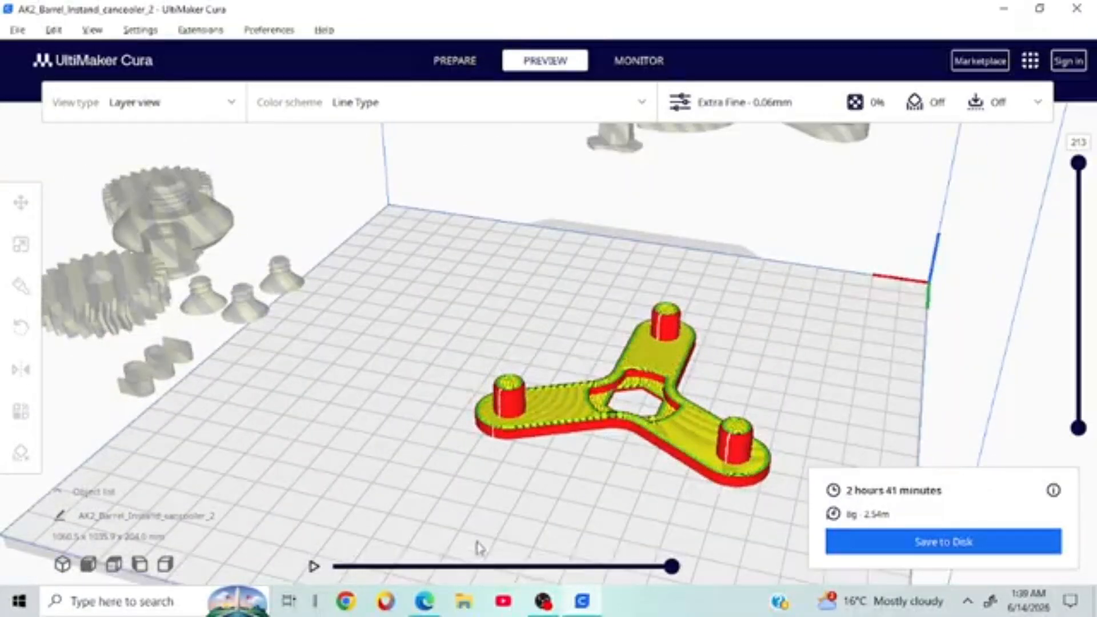
right_drag(689, 471, 657, 457)
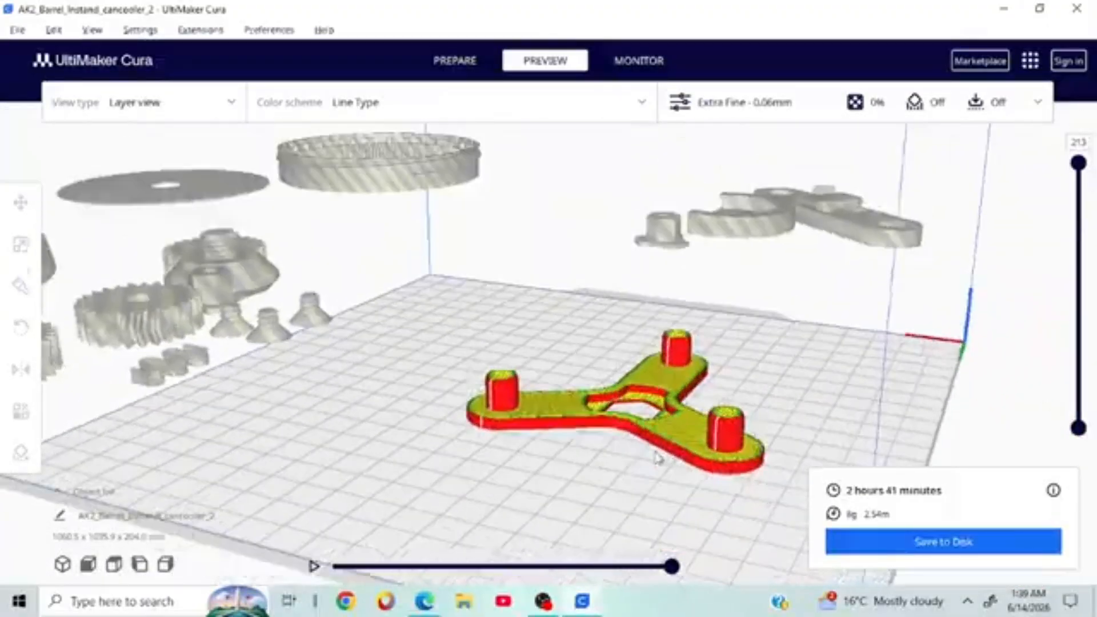
right_click(554, 469)
click(474, 493)
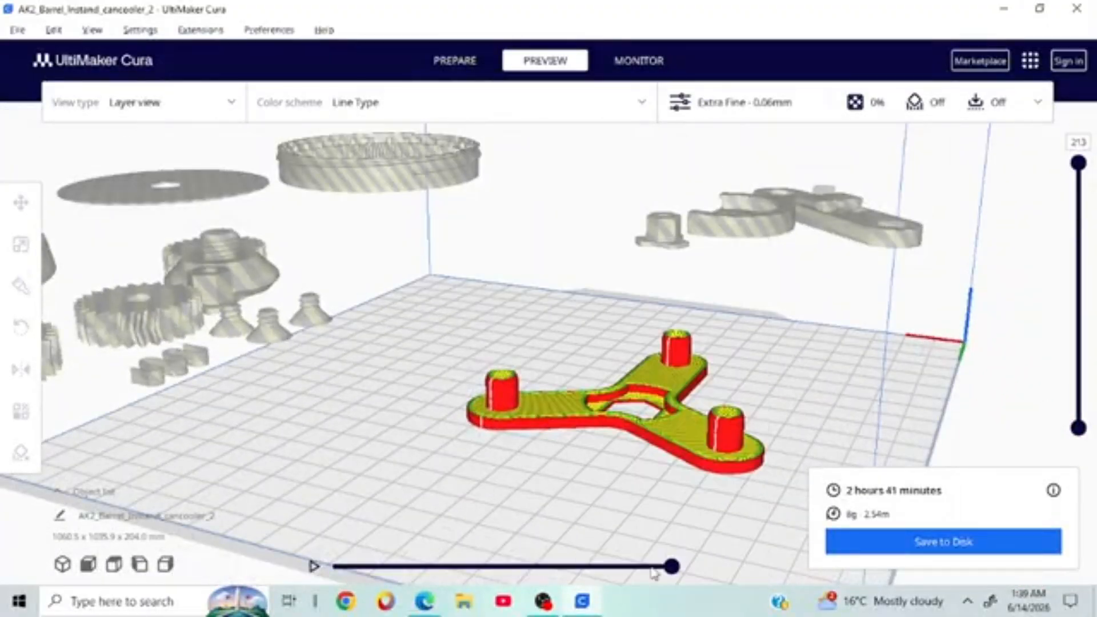
Step: Tilt to a top-down view and rewind the print-path simulation to its first moves
right_drag(836, 417, 769, 359)
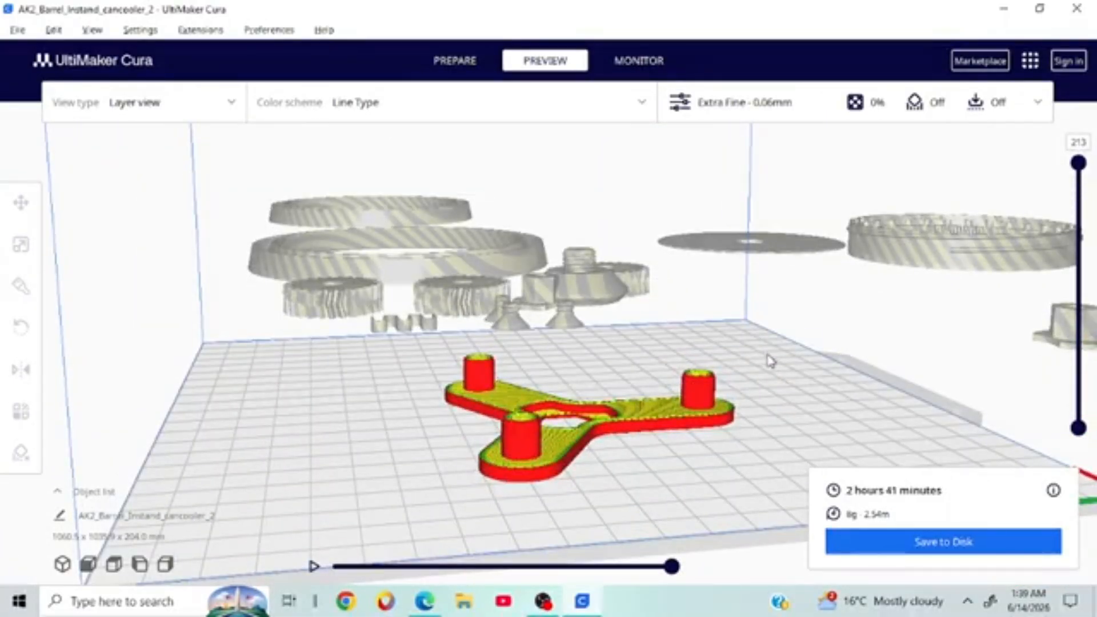
right_drag(844, 329, 817, 430)
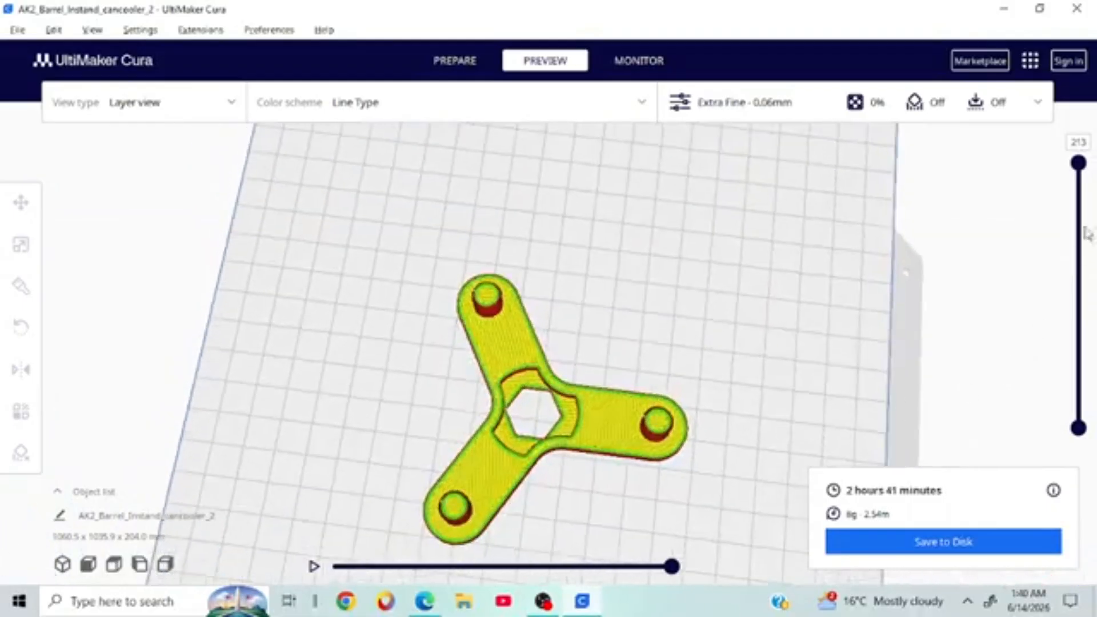
right_drag(952, 233, 765, 200)
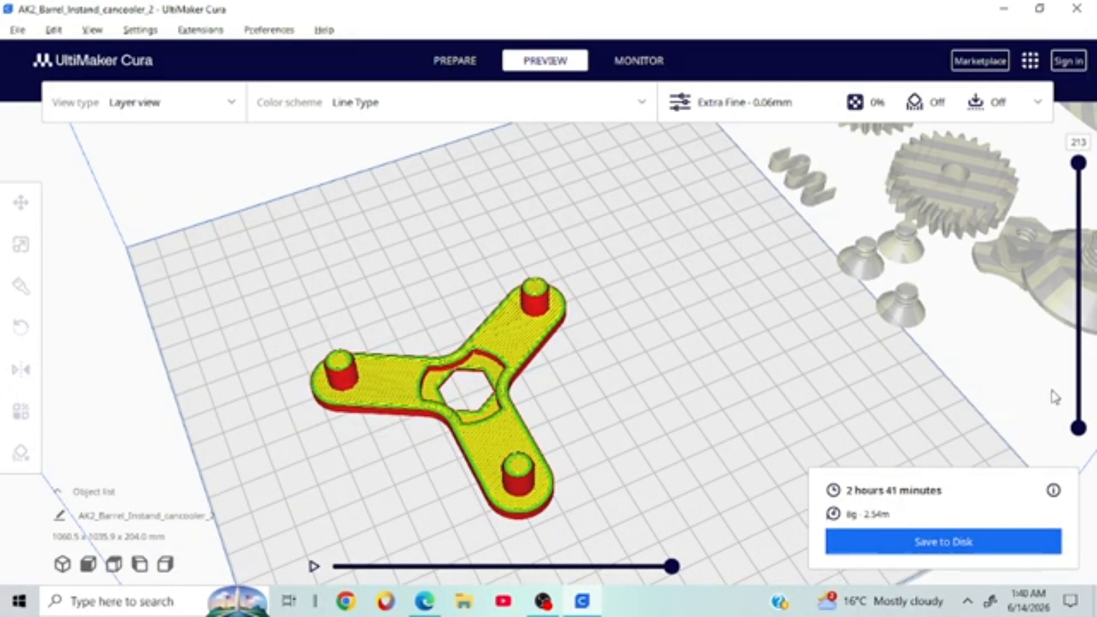
drag(670, 570, 257, 562)
right_drag(579, 447, 537, 384)
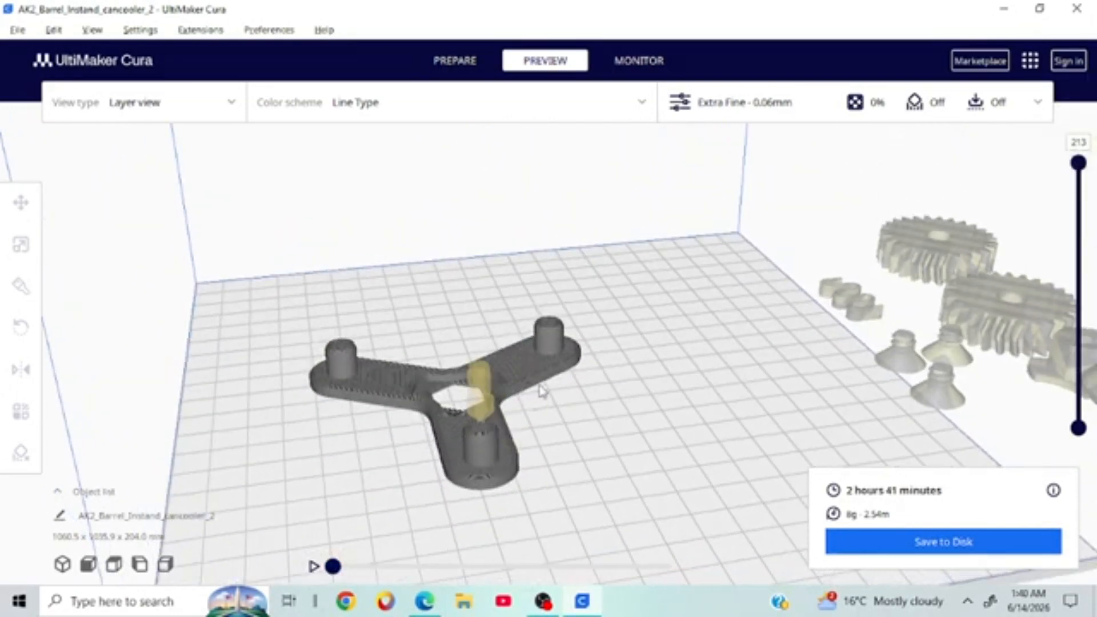
Step: Play the first layer's print-path simulation while orbiting around the spinner
click(313, 566)
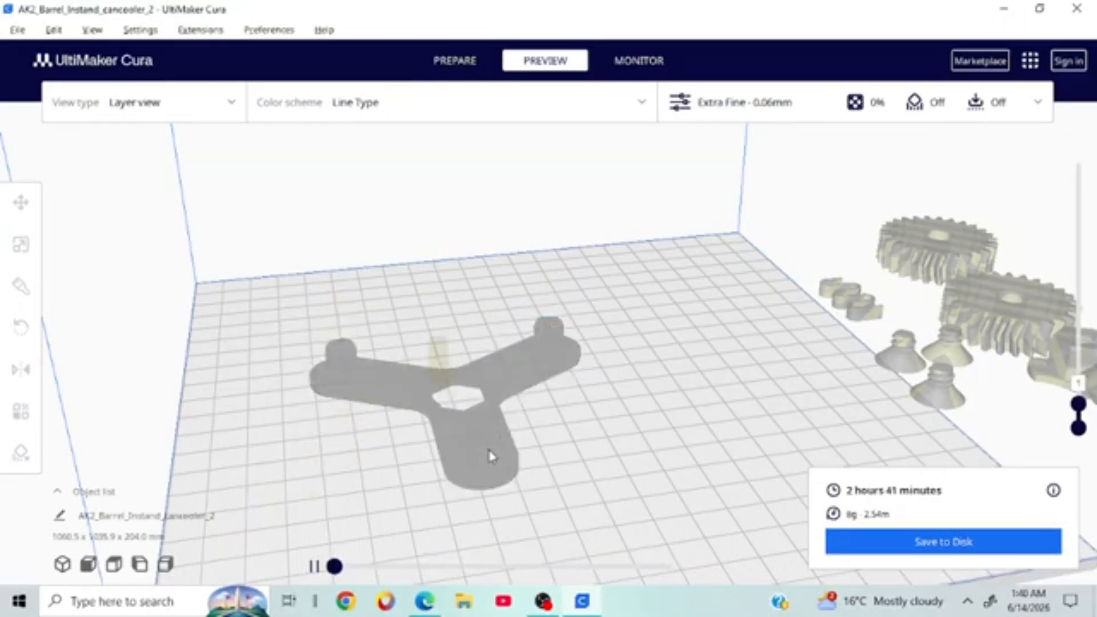
right_drag(572, 340, 563, 409)
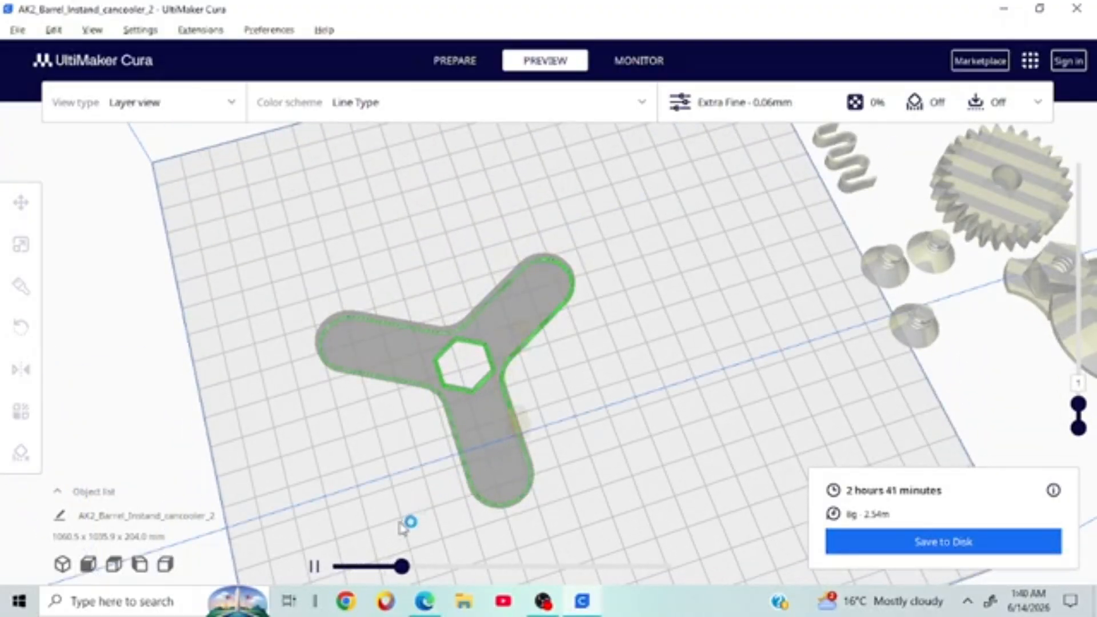
right_drag(409, 520, 560, 355)
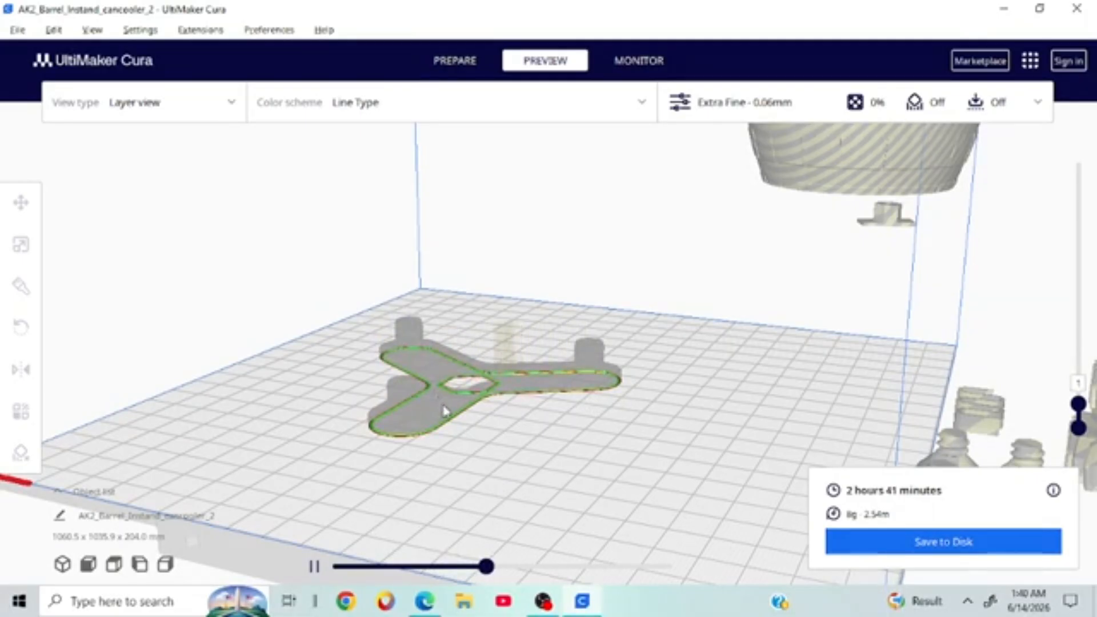
right_drag(336, 506, 488, 444)
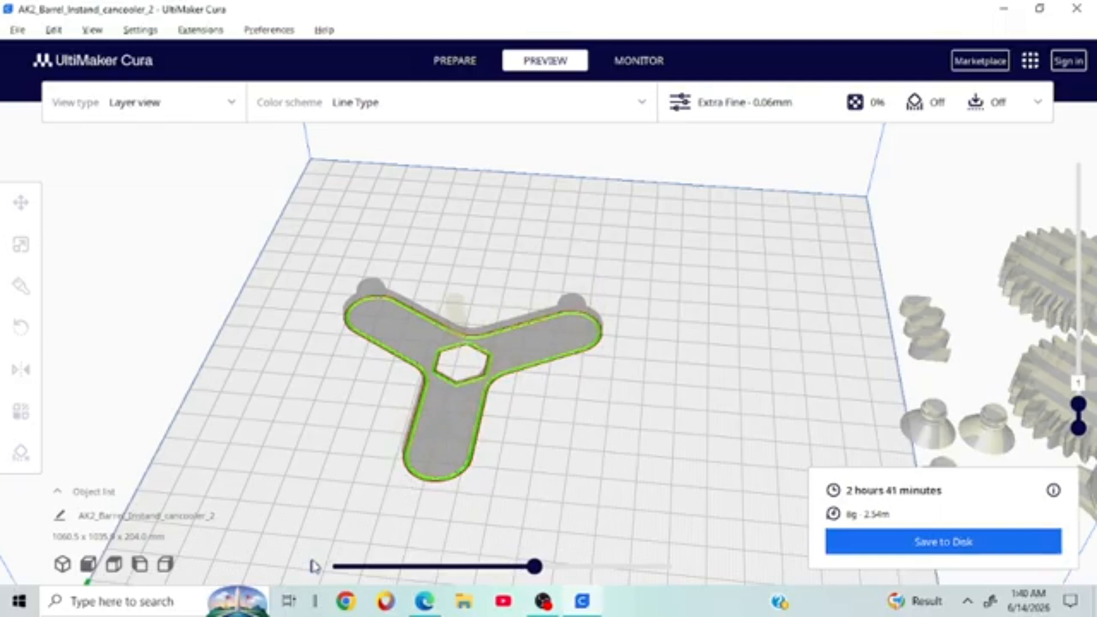
Step: Show the spinner's layers up to 14, revealing the yellow top infill
right_drag(639, 322, 491, 354)
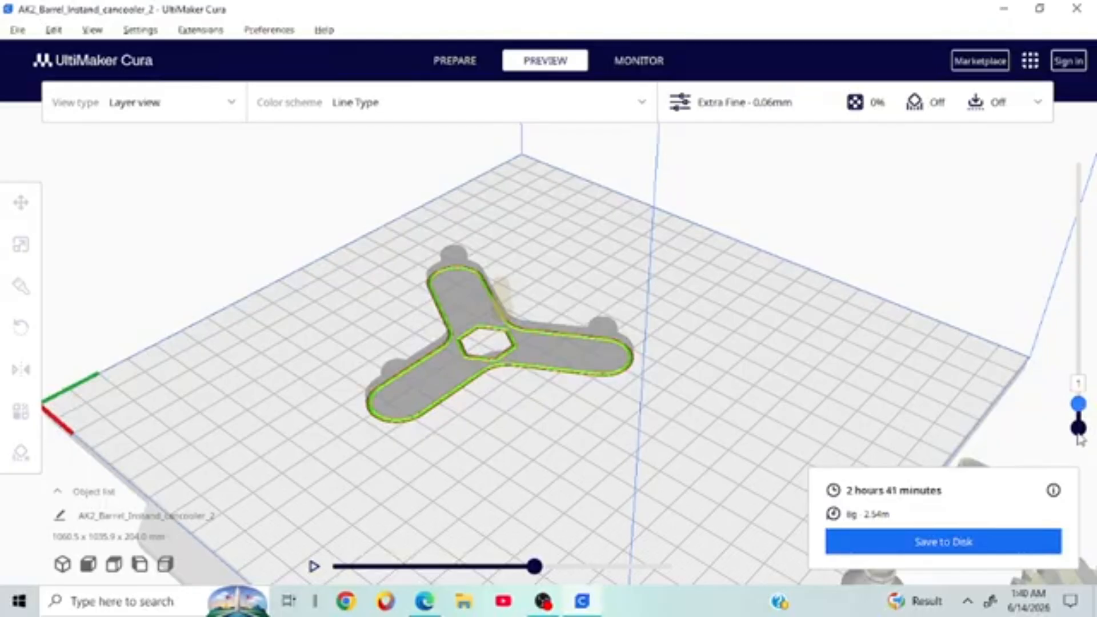
drag(1078, 404, 1079, 388)
right_drag(866, 338, 859, 420)
Step: Zoom in and step the layer slider from the first layer upward to inspect the infill
scroll(857, 414, up, 5)
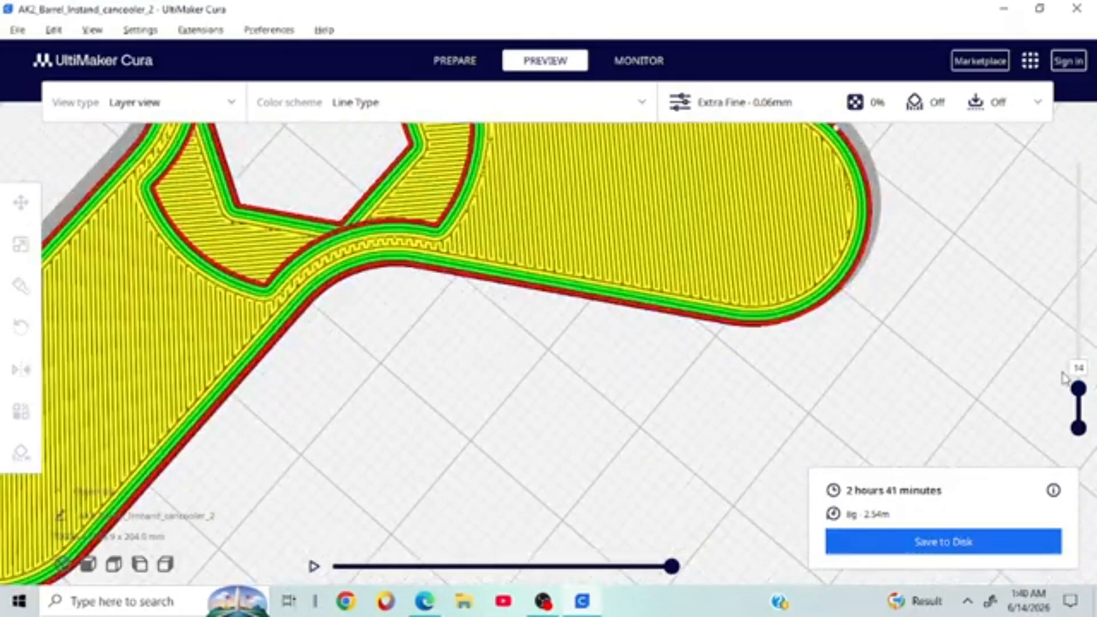
drag(1078, 389, 1079, 442)
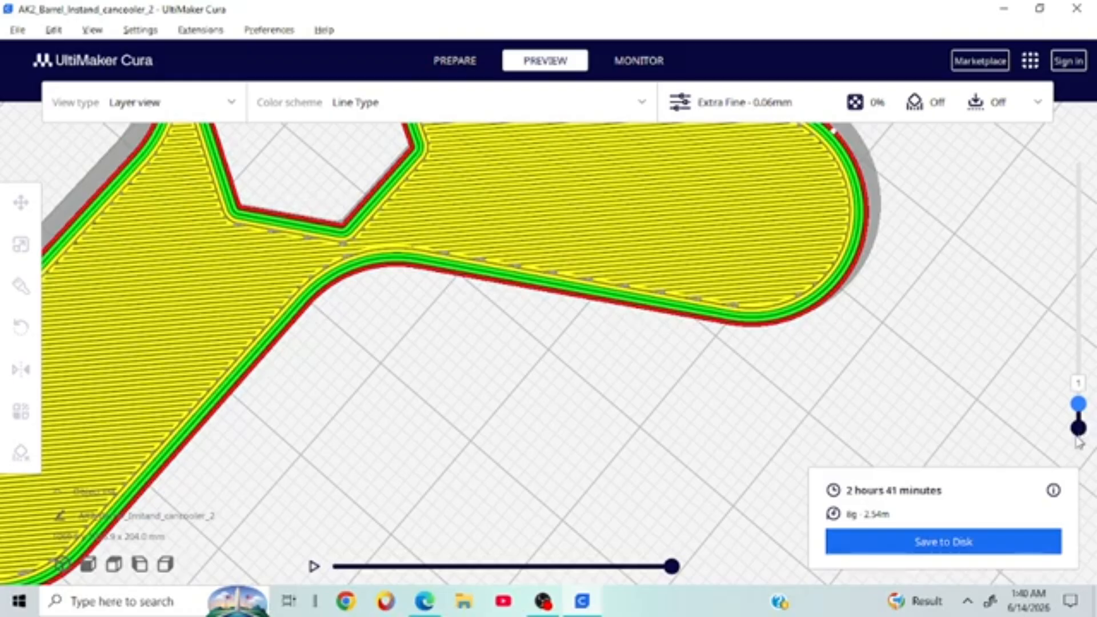
drag(1078, 405, 1062, 152)
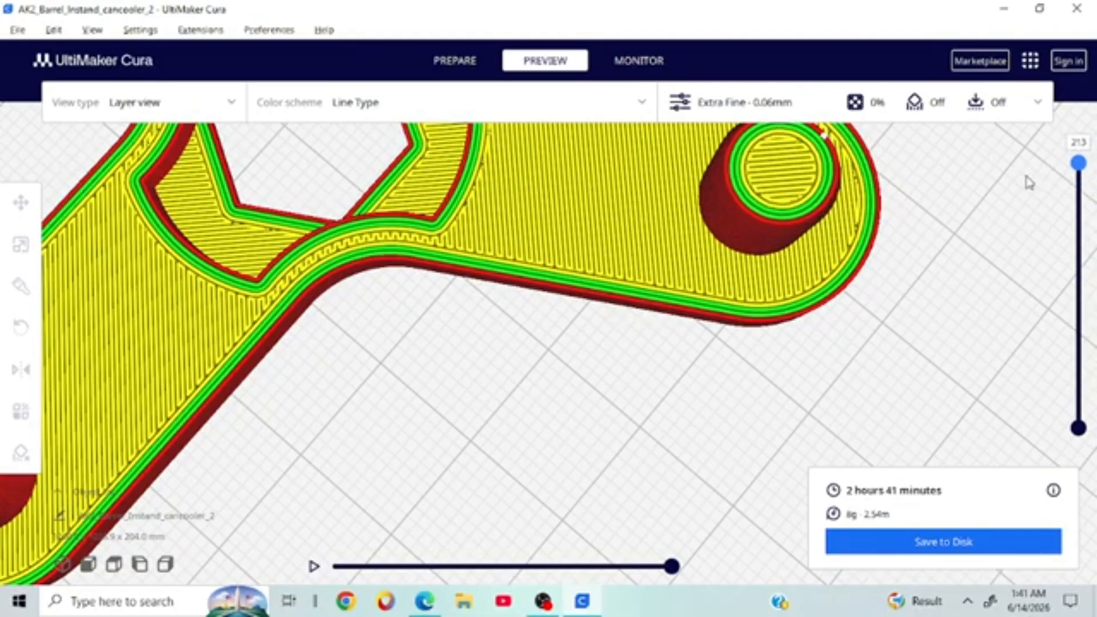
right_drag(1029, 183, 876, 217)
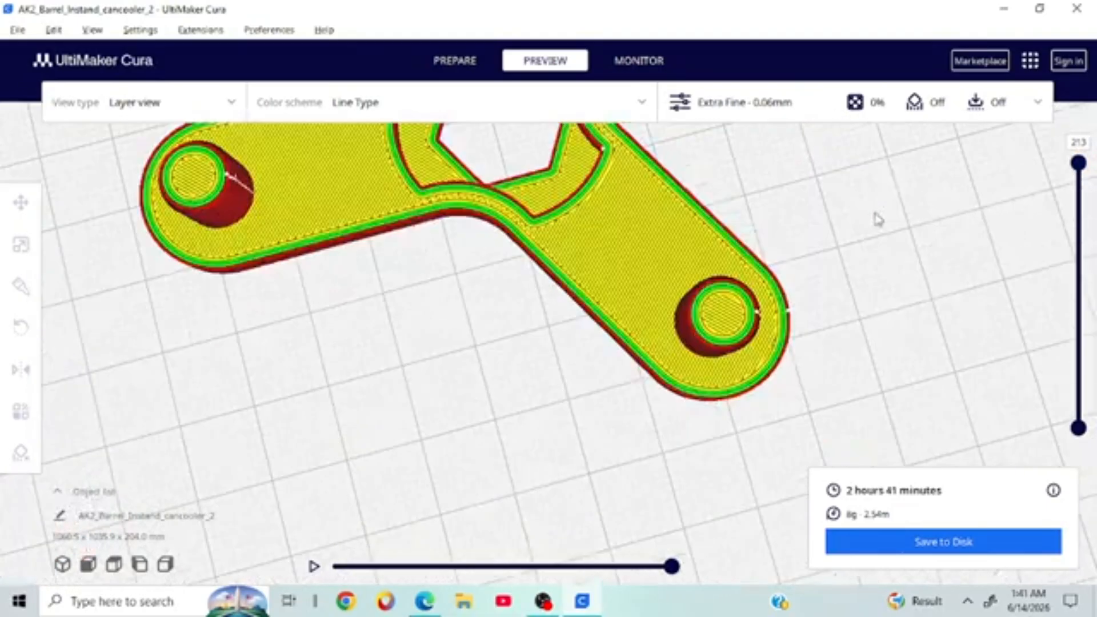
Step: Review the Extra Fine profile's layer height and top/bottom settings in print settings
click(865, 113)
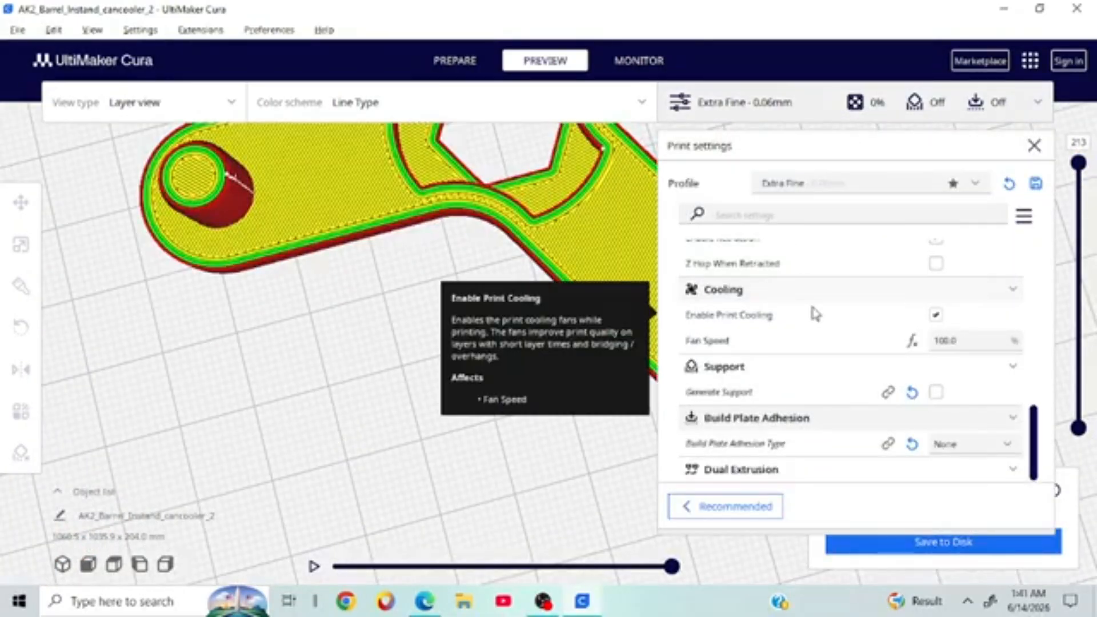
scroll(814, 314, up, 15)
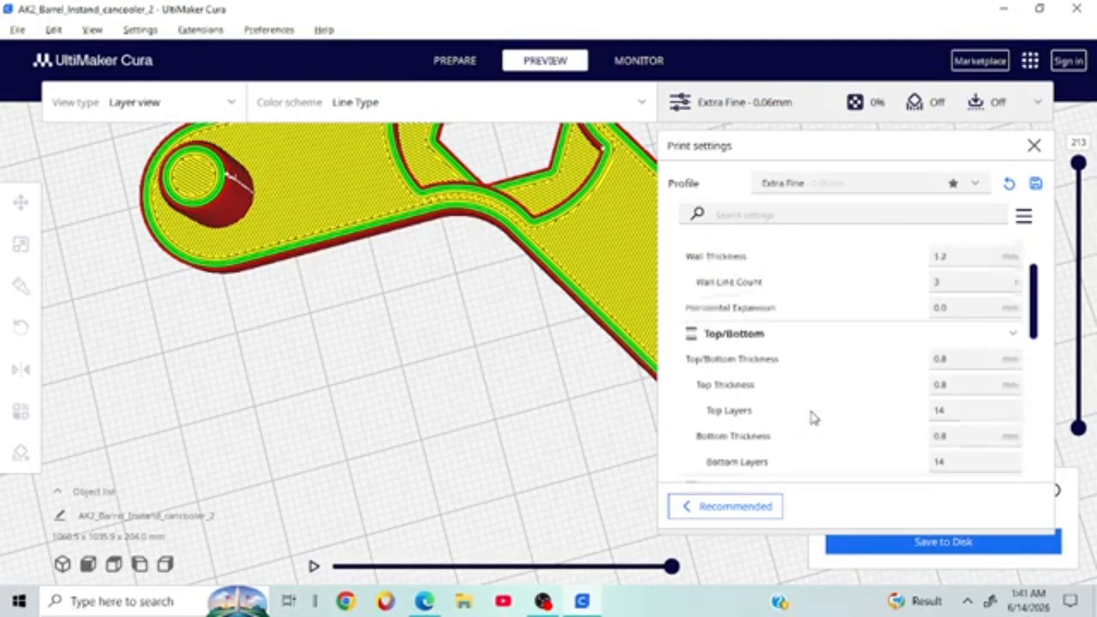
scroll(814, 418, up, 3)
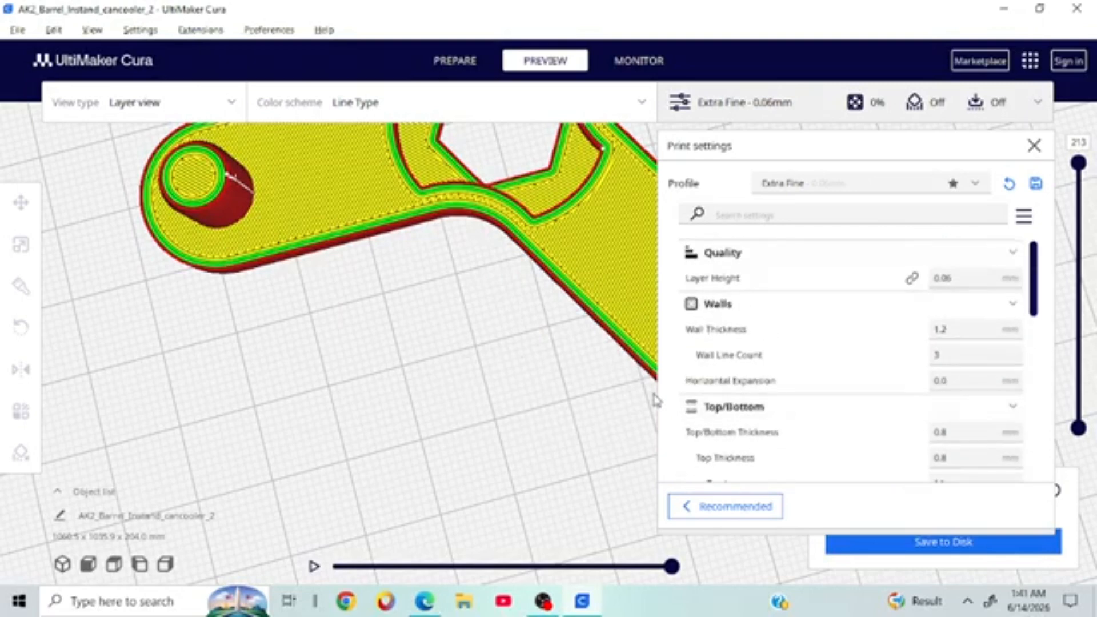
click(1040, 149)
Step: Zoom out to the whole spinner with all 213 layers displayed
right_drag(960, 233, 521, 502)
scroll(698, 390, down, 5)
scroll(683, 390, up, 5)
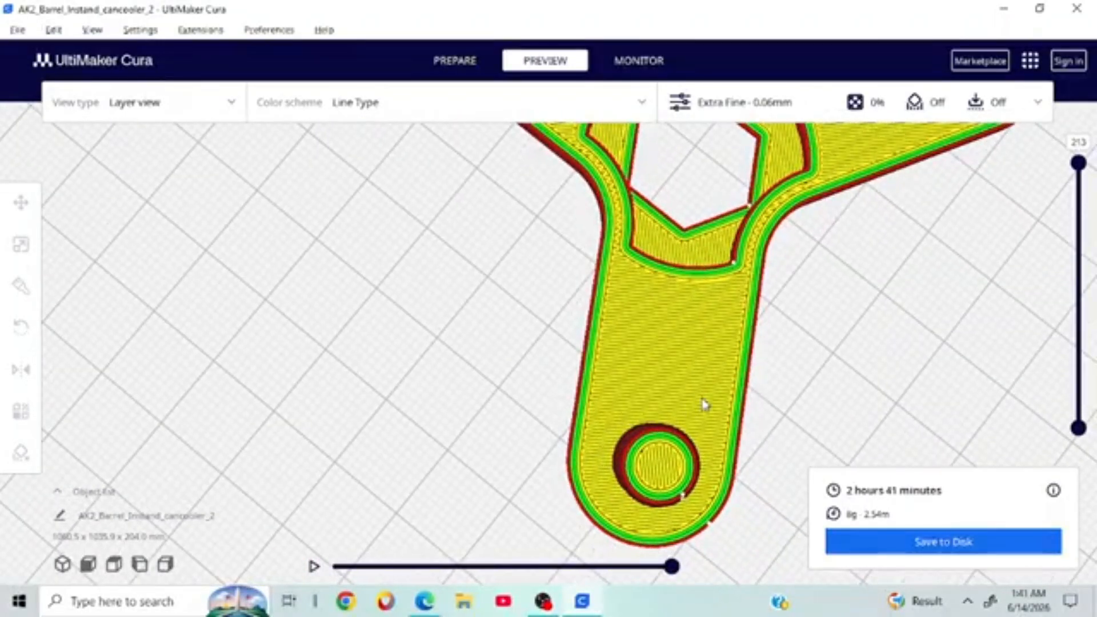
scroll(745, 328, down, 7)
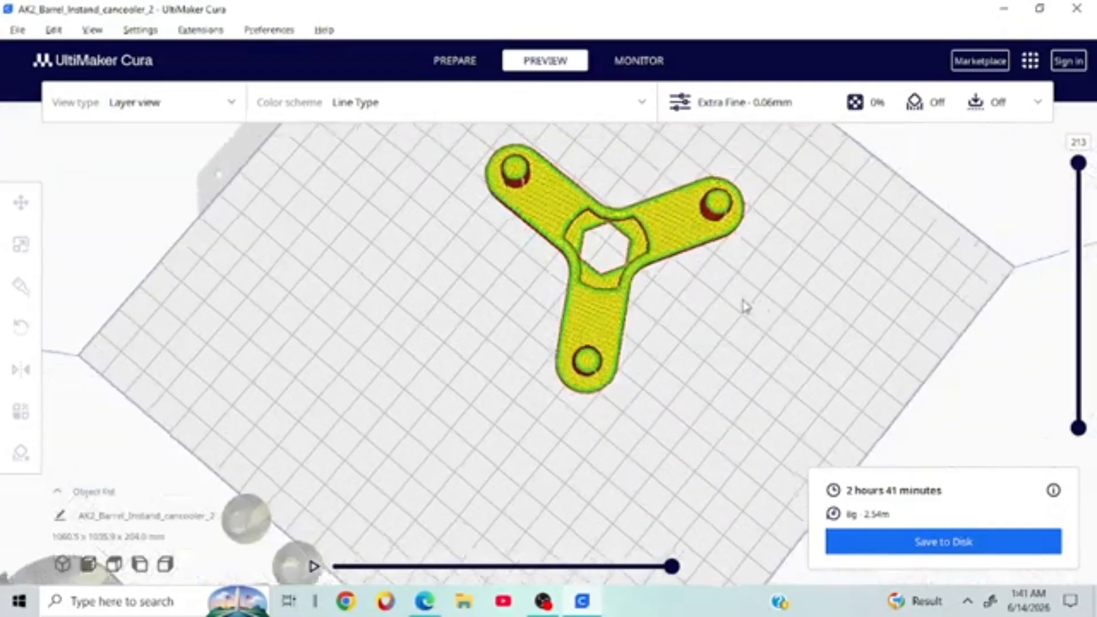
right_drag(744, 307, 704, 290)
mouse_move(1078, 164)
mouse_down()
mouse_move(1078, 404)
mouse_move(1078, 163)
mouse_up()
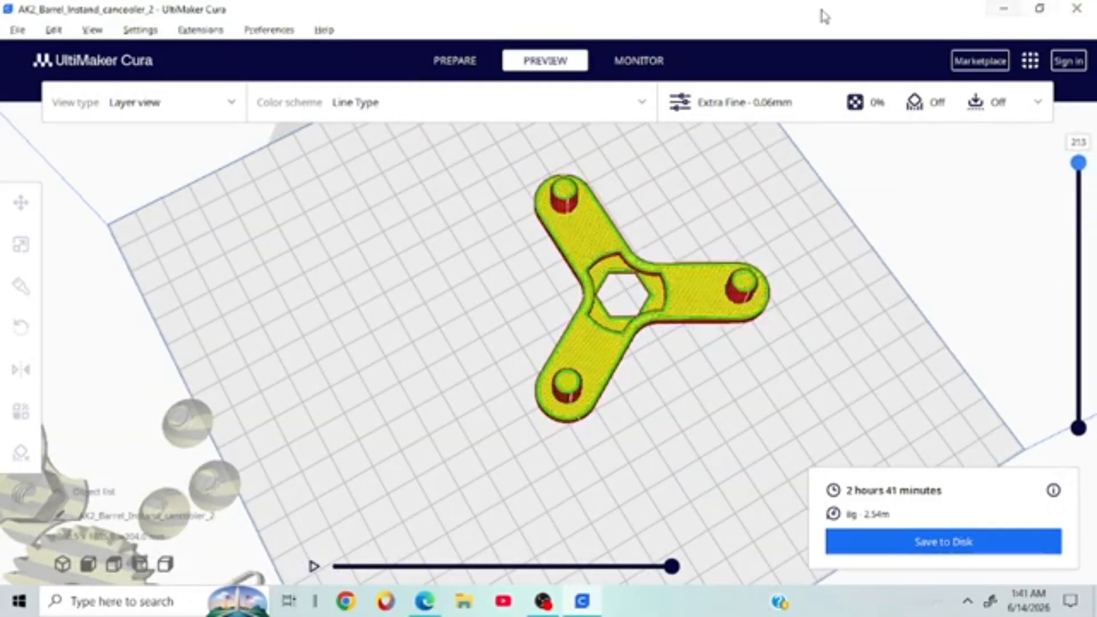
Step: Visit the Monitor page, check the Anycubic Kobra 2 printer list, and return to Prepare
click(627, 67)
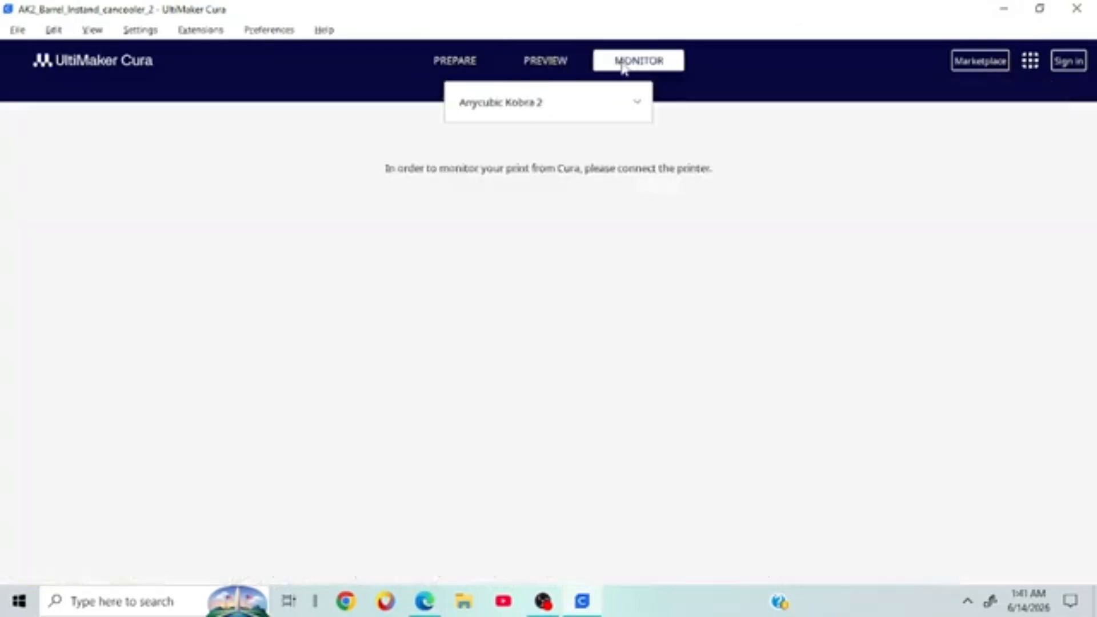
click(590, 112)
click(485, 76)
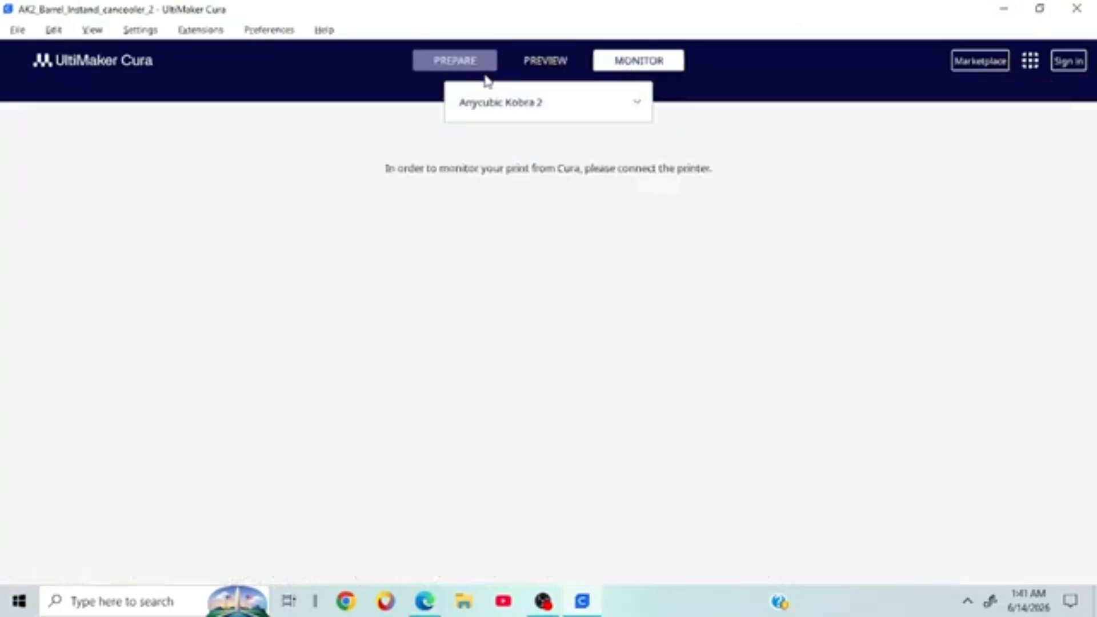
click(545, 61)
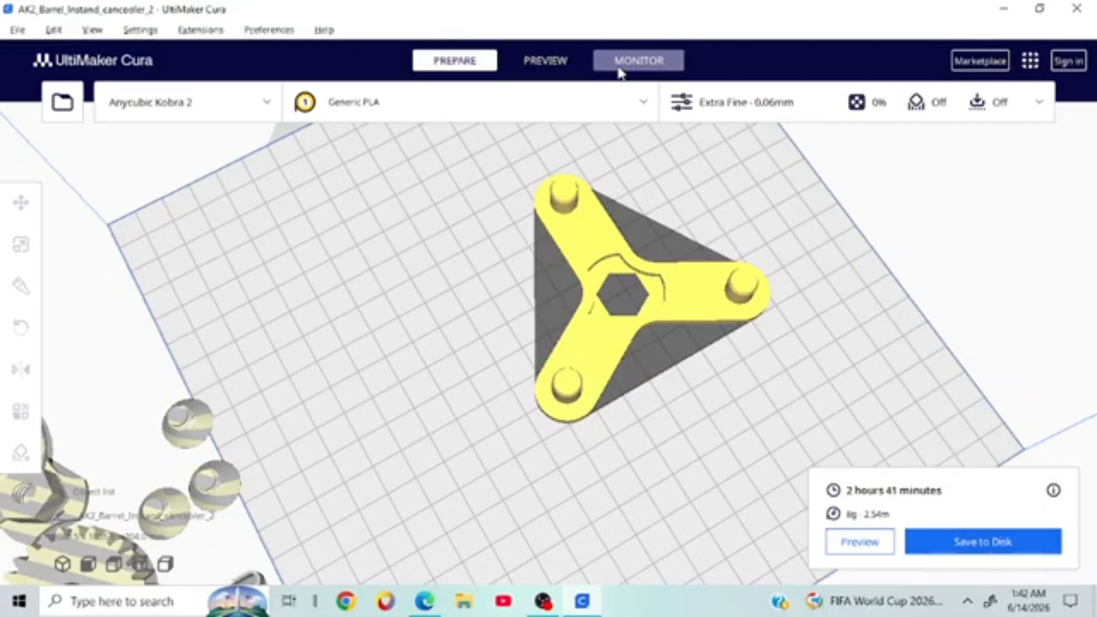
Step: Orbit and zoom out to see the spinner amid the barrel parts on the plate
right_drag(915, 373, 730, 401)
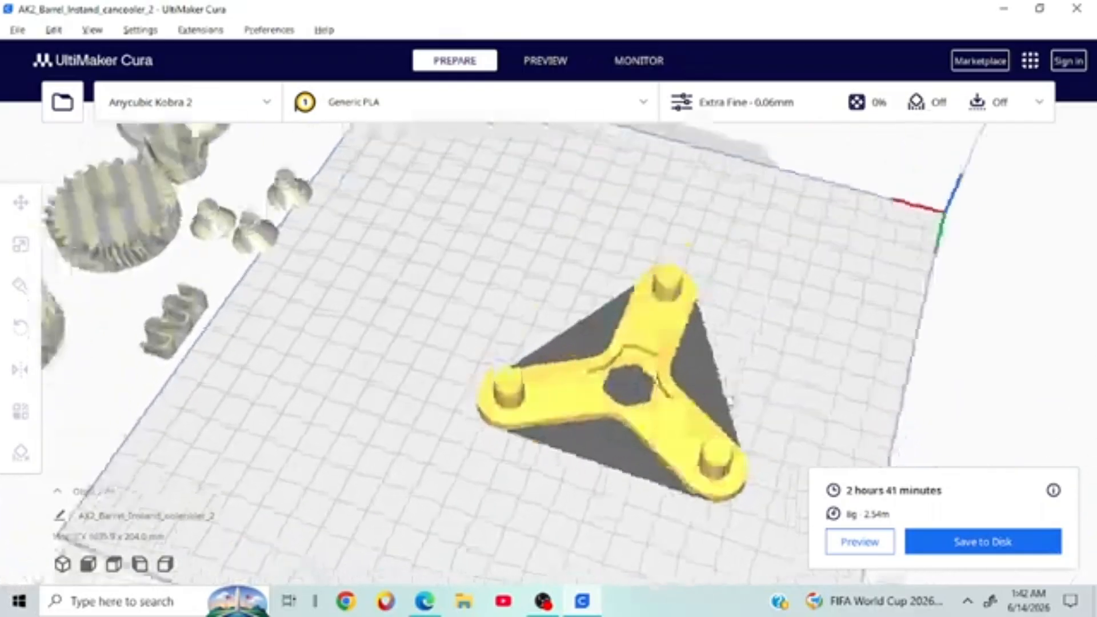
scroll(730, 389, down, 6)
mouse_move(580, 338)
right_down()
mouse_move(186, 325)
mouse_move(596, 327)
right_up()
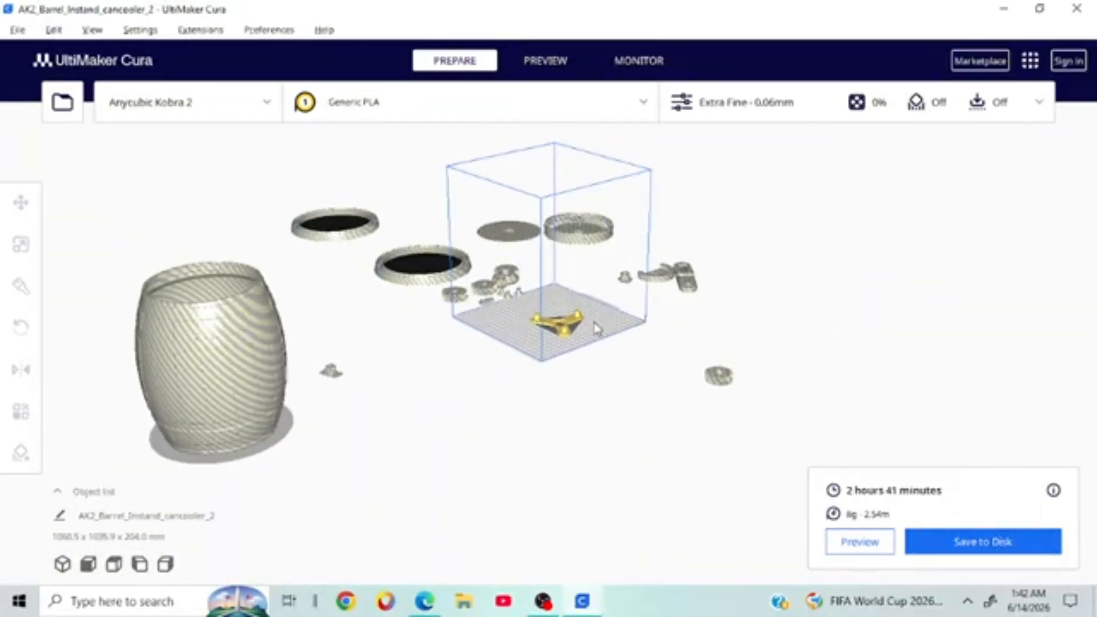